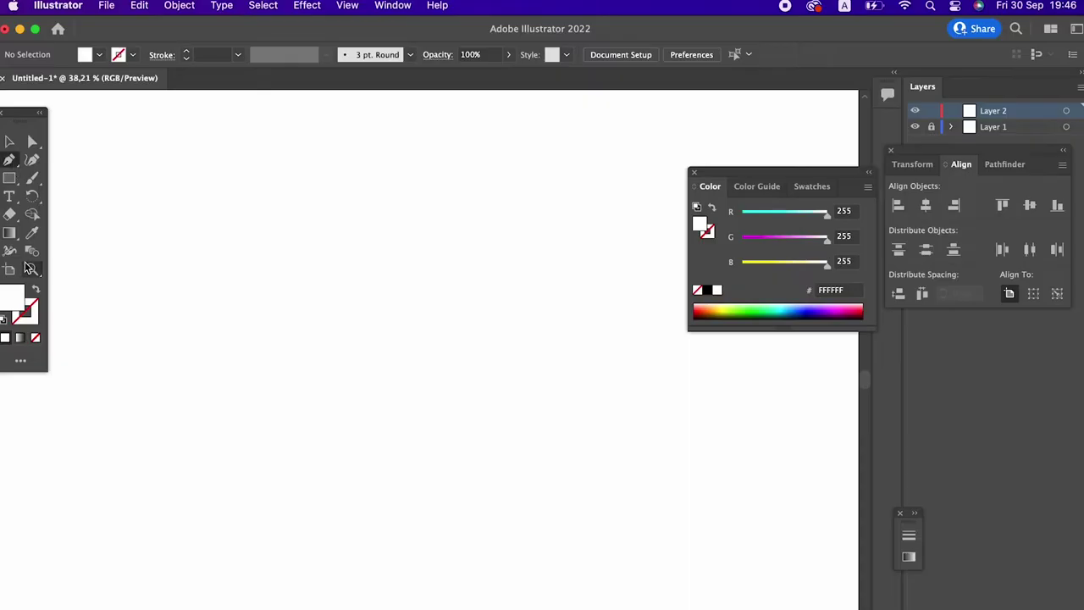
Step: Set the fill colour to the orange FCB006 in the Color Picker
double_click(20, 292)
click(238, 237)
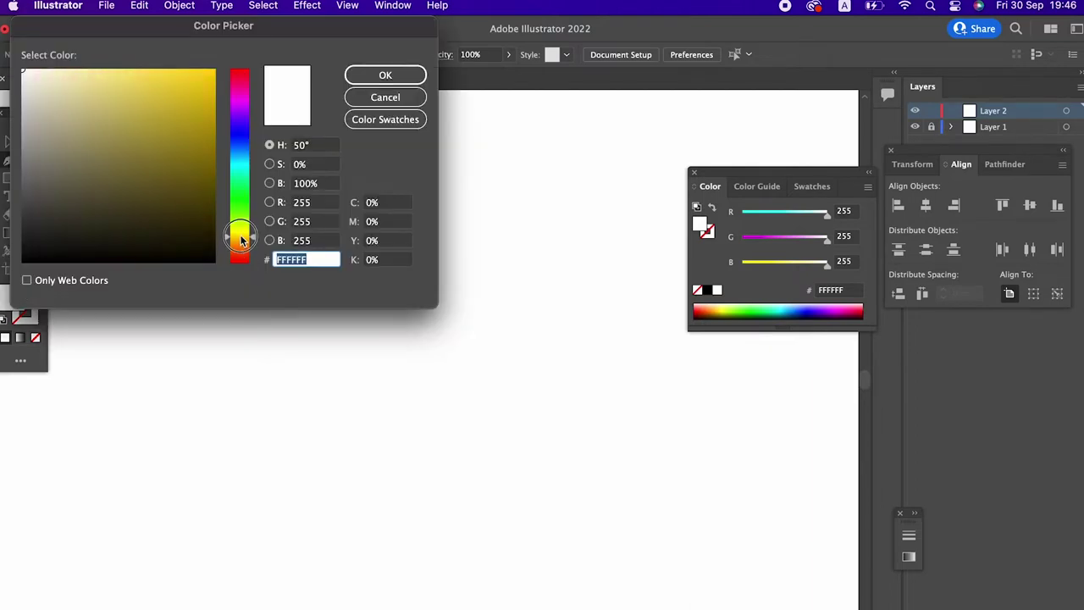
click(211, 71)
click(238, 236)
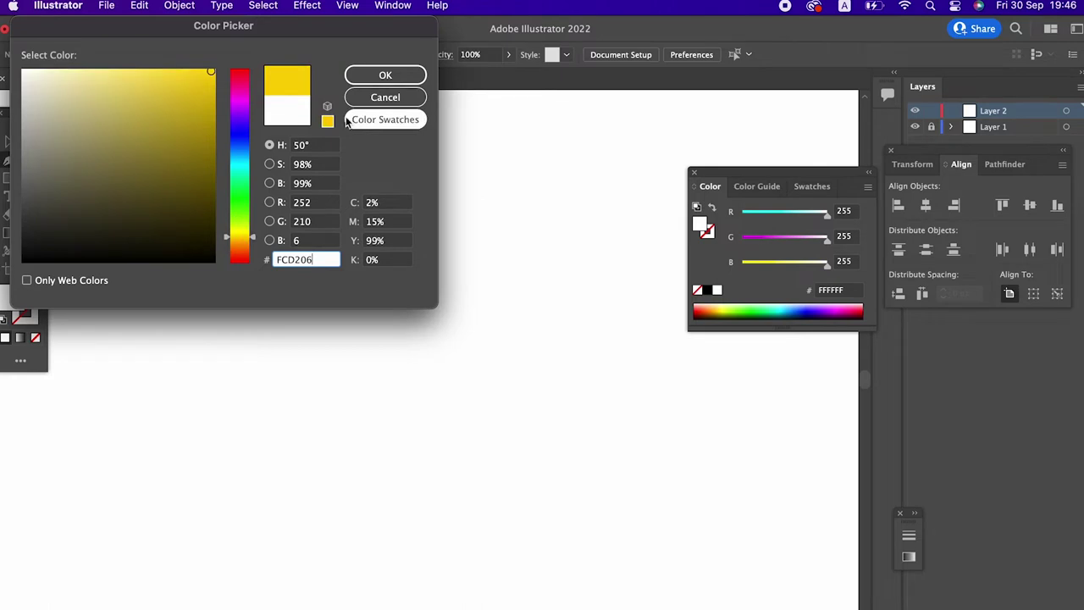
drag(241, 241, 240, 246)
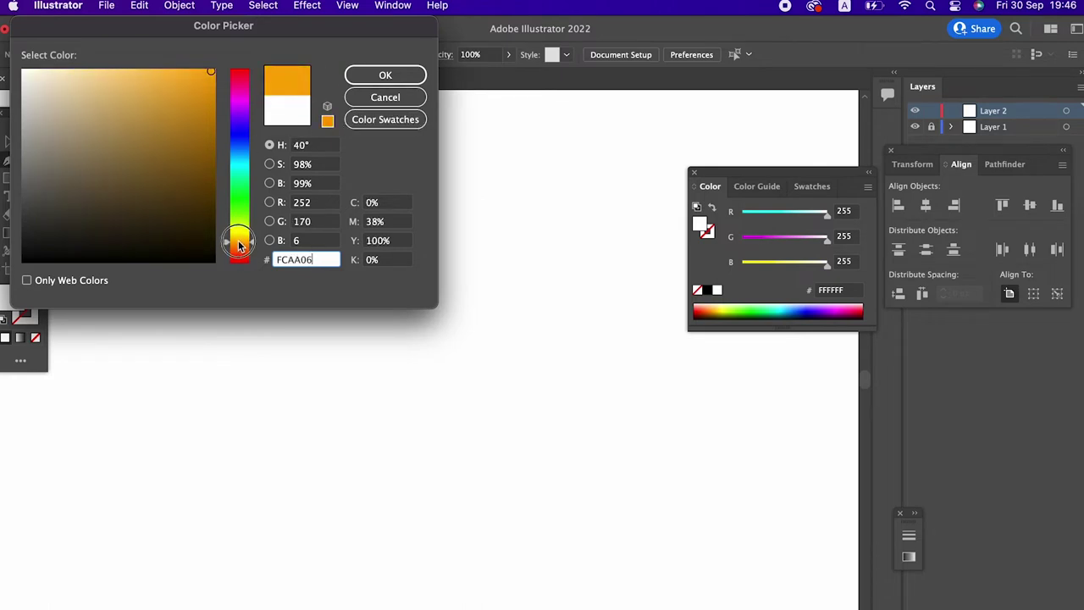
click(366, 80)
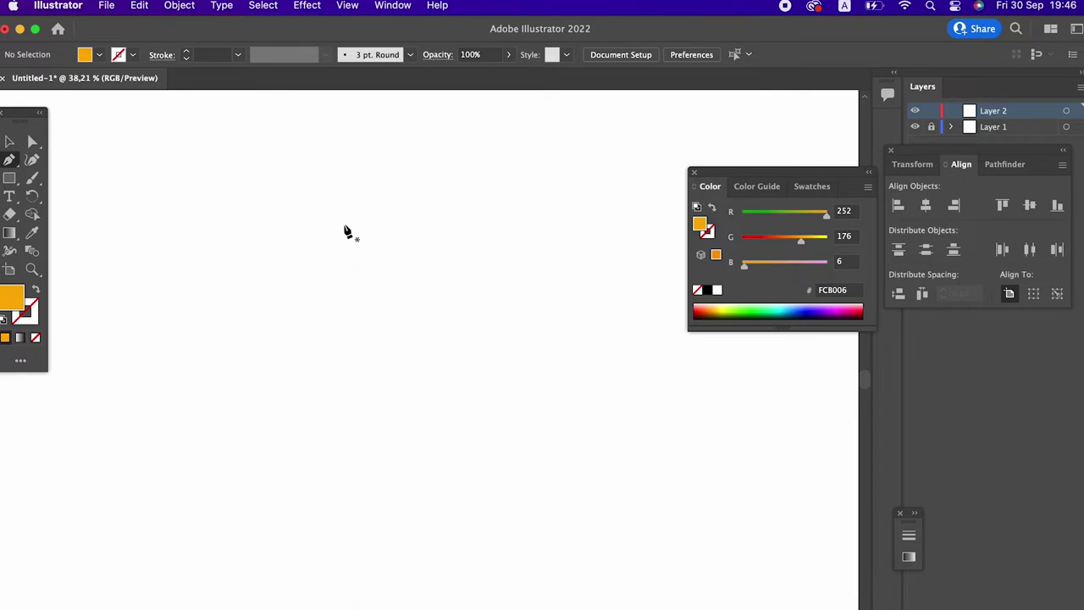
Step: Pen-draw the bee's body as a closed orange shape with a curved upper edge, then select its lower anchors
click(387, 295)
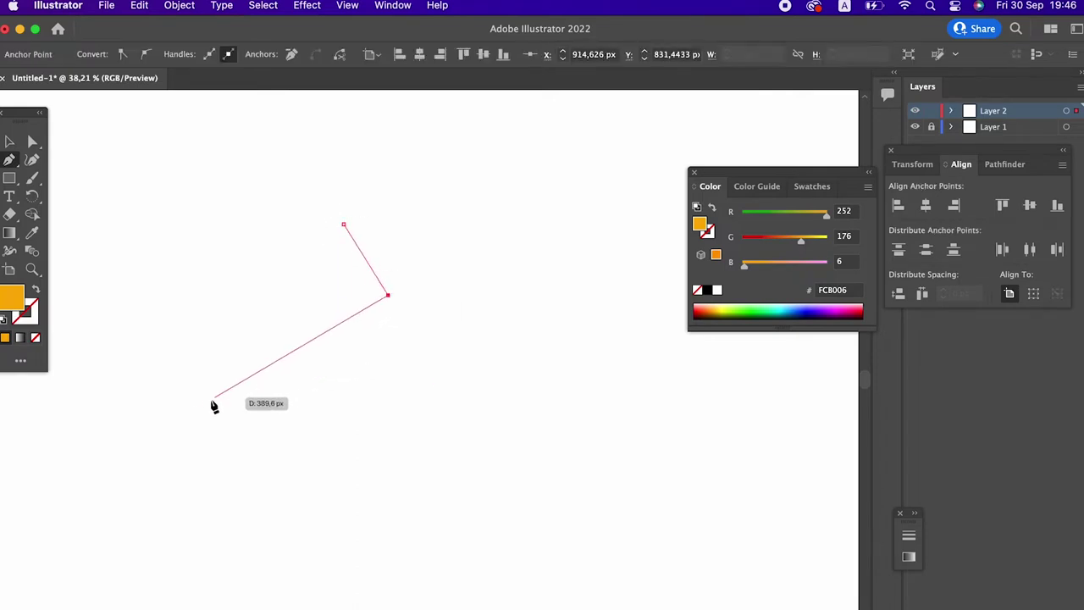
click(282, 404)
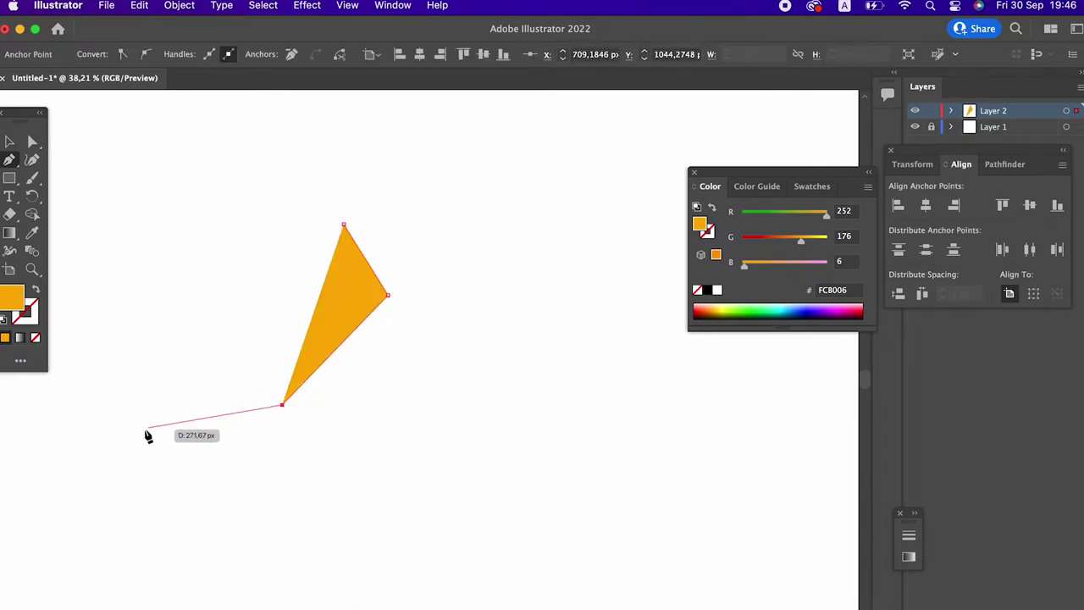
click(128, 437)
click(63, 423)
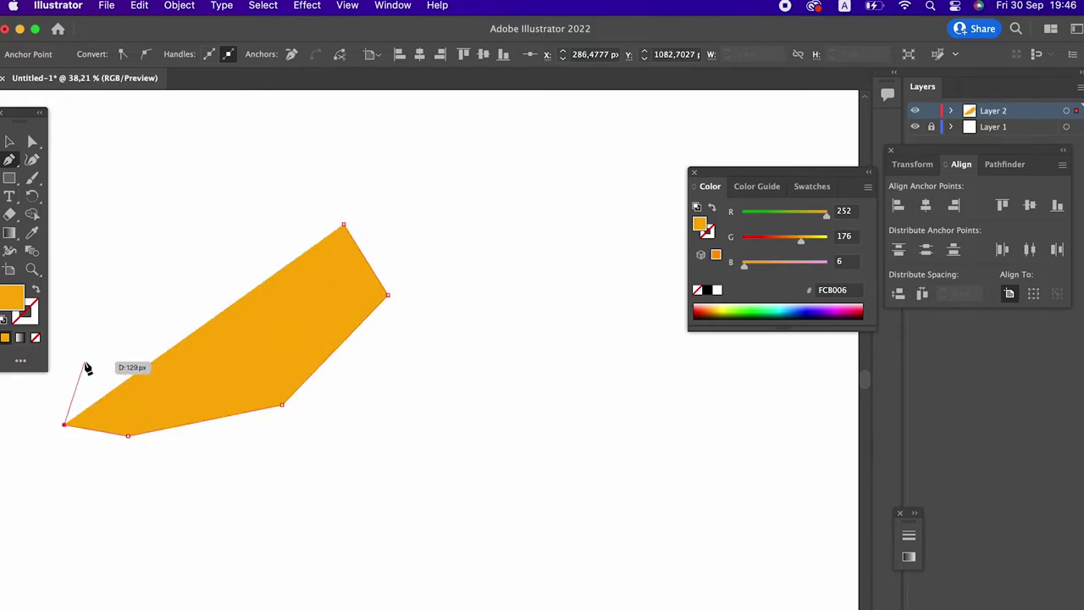
click(85, 335)
mouse_move(343, 225)
mouse_down()
mouse_move(394, 252)
mouse_move(533, 286)
mouse_up()
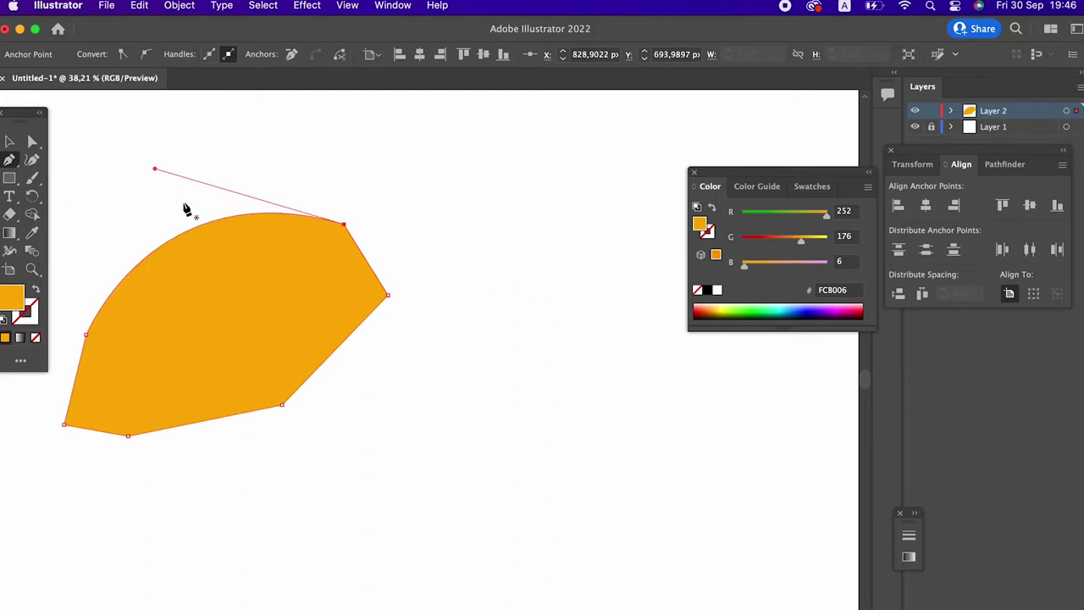
click(30, 143)
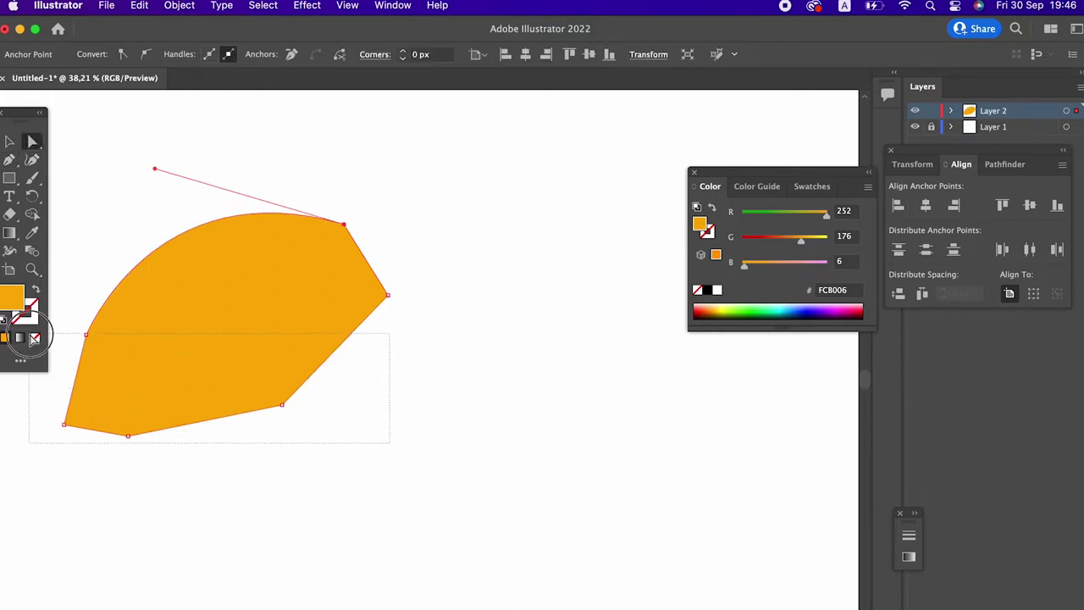
drag(216, 438, 30, 320)
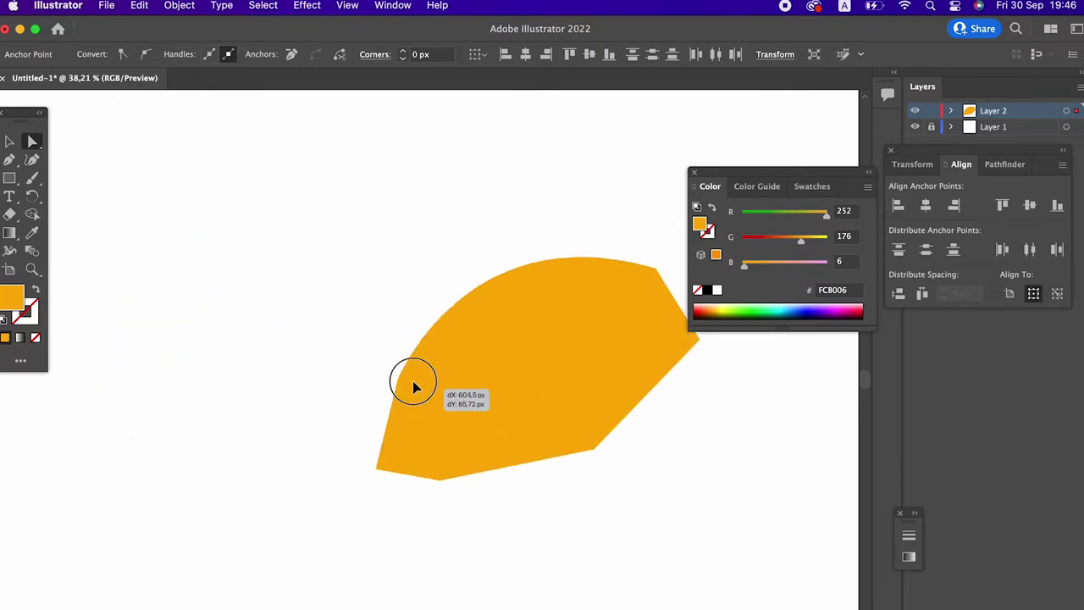
Step: Round the orange body's lower corners with the live-corner widgets
drag(102, 348, 195, 304)
drag(418, 433, 48, 278)
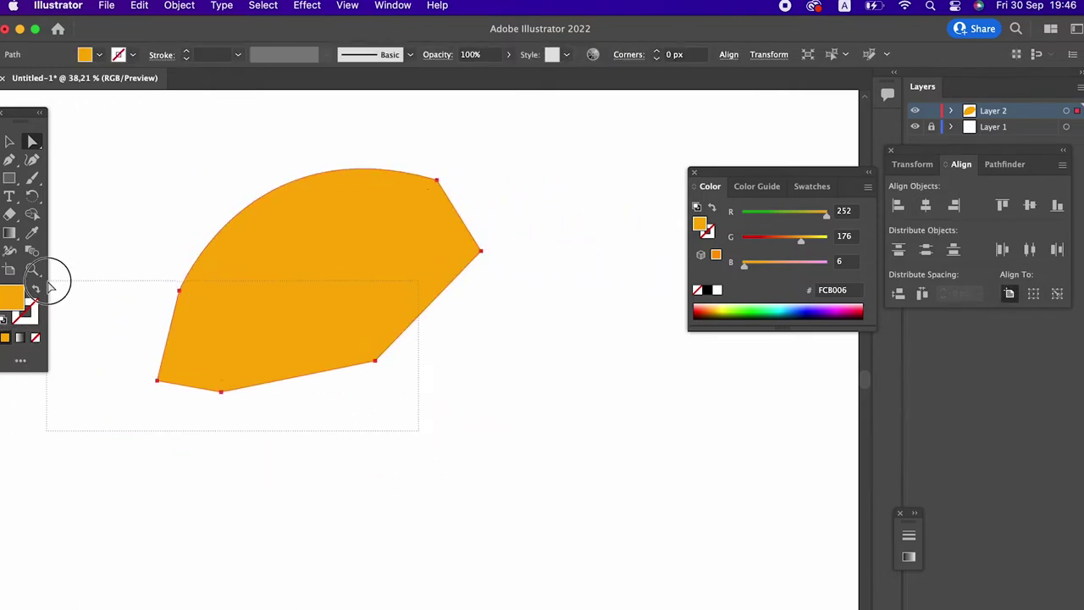
drag(416, 412, 181, 346)
drag(217, 379, 240, 214)
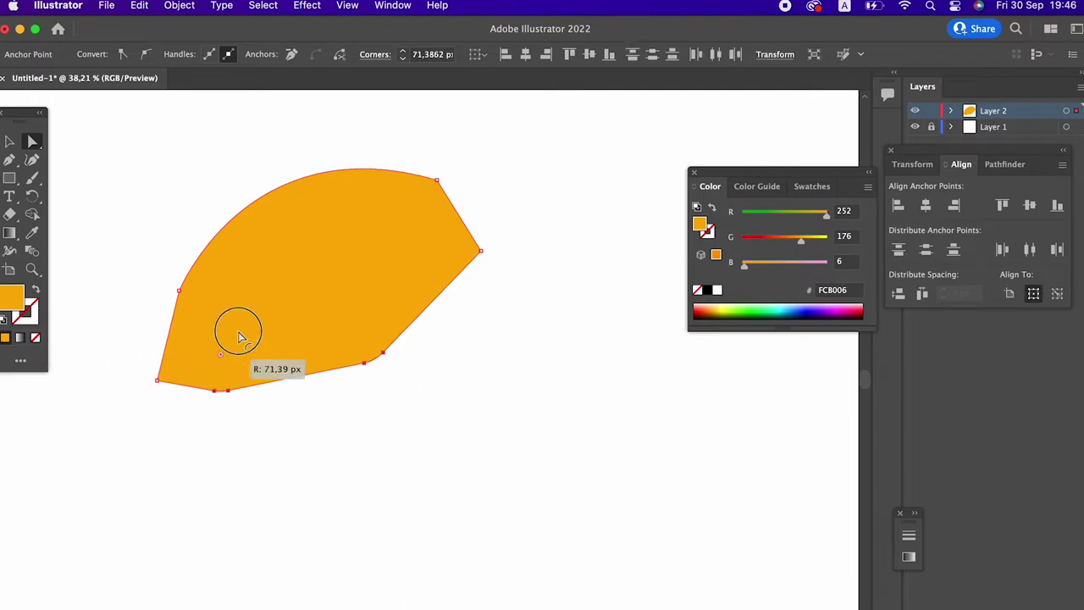
drag(239, 213, 234, 216)
click(149, 377)
drag(172, 373, 182, 375)
mouse_move(142, 280)
mouse_down()
mouse_move(203, 317)
mouse_move(200, 307)
mouse_move(331, 491)
mouse_up()
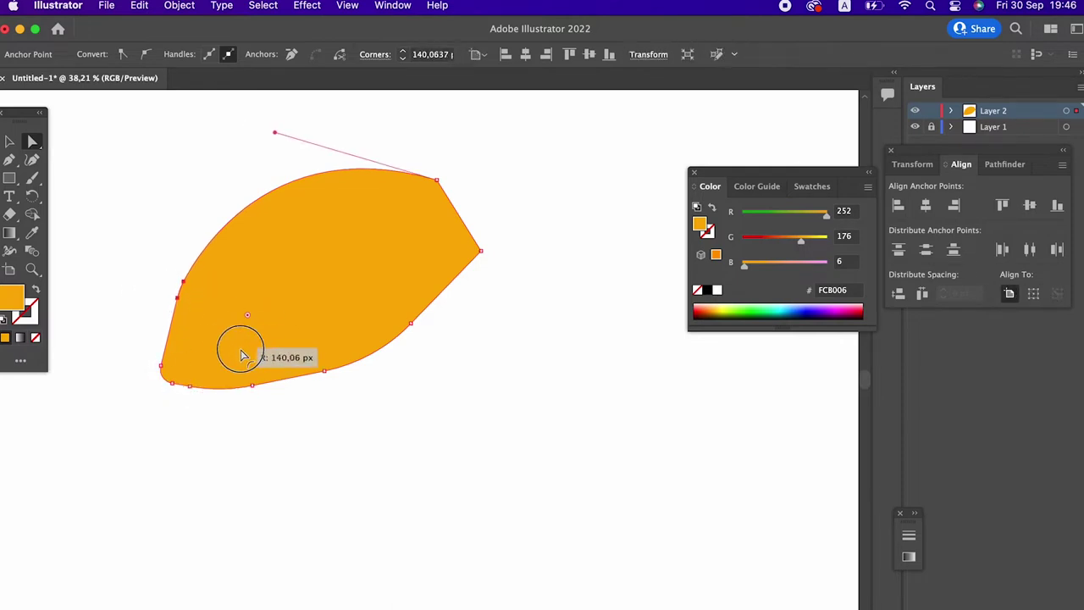
Step: Centre the orange body horizontally and vertically on the artboard
click(414, 457)
scroll(327, 438, right, 3)
scroll(327, 438, up, 2)
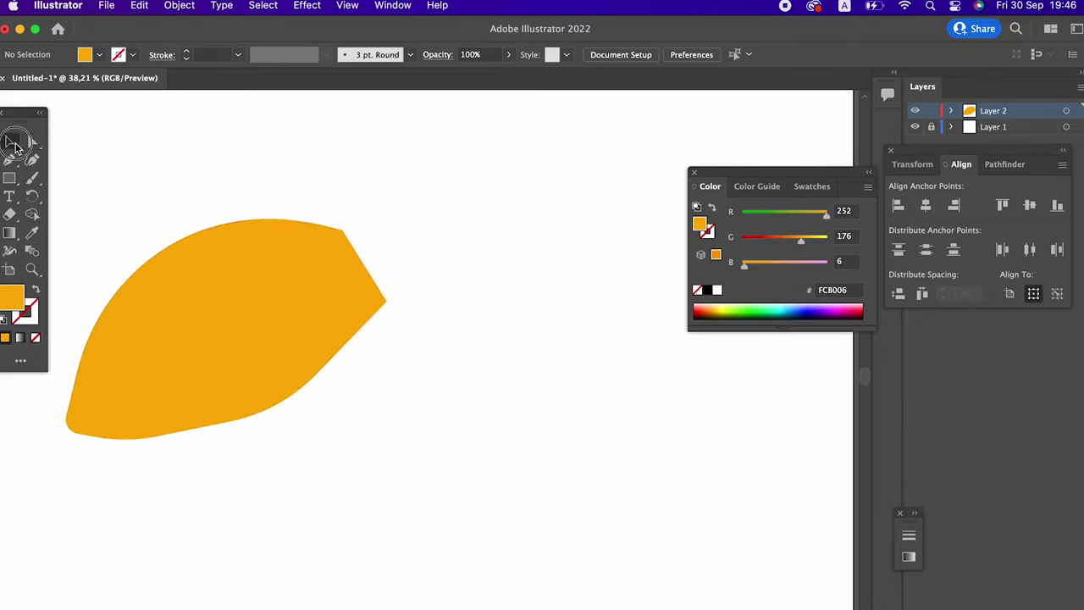
click(315, 319)
click(673, 53)
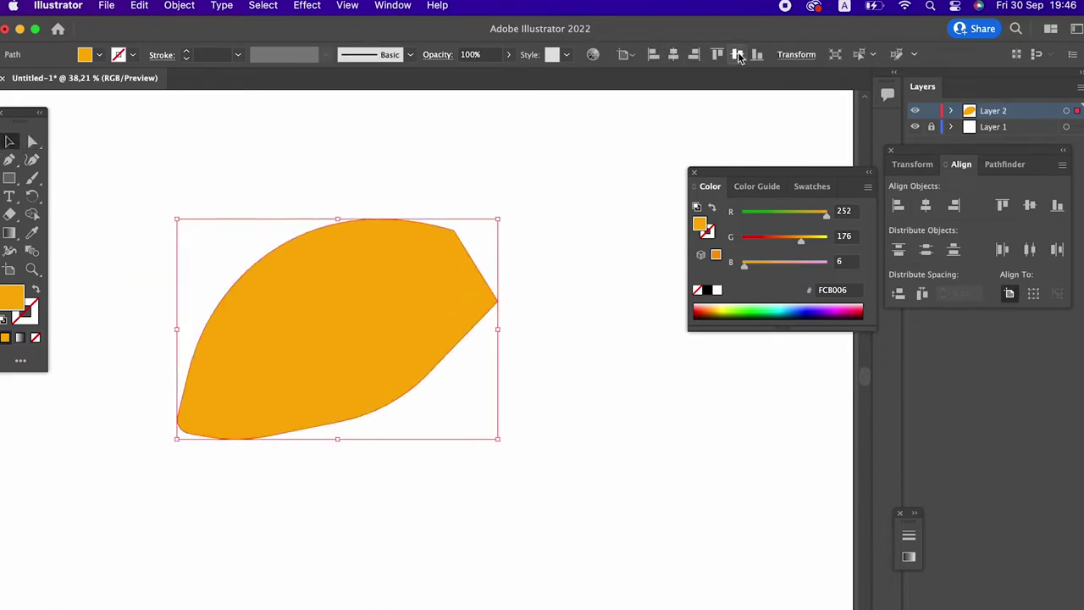
click(737, 54)
key(z)
drag(440, 283, 427, 268)
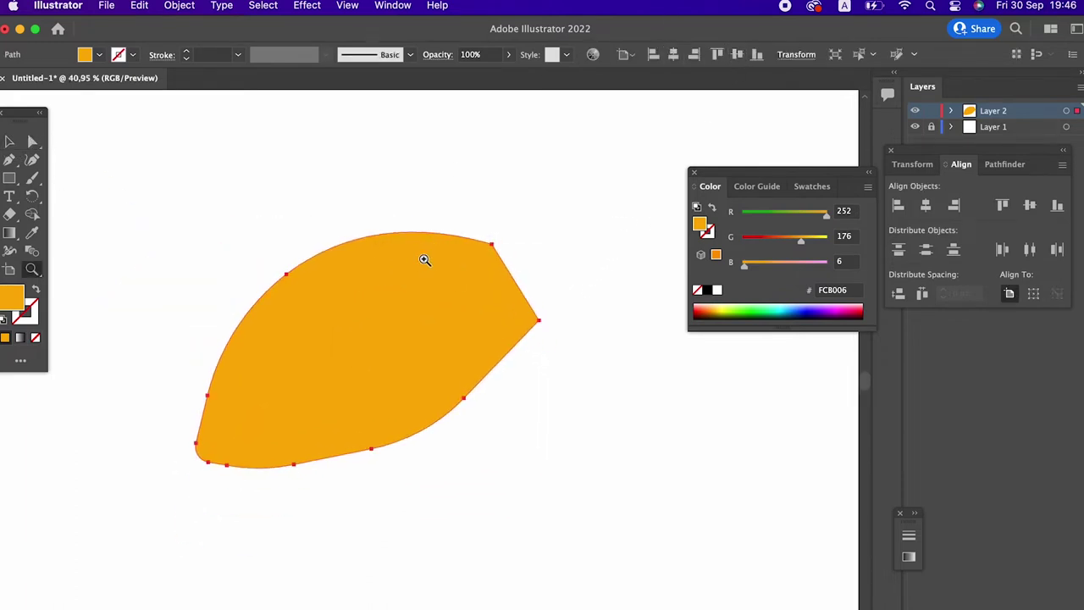
click(12, 162)
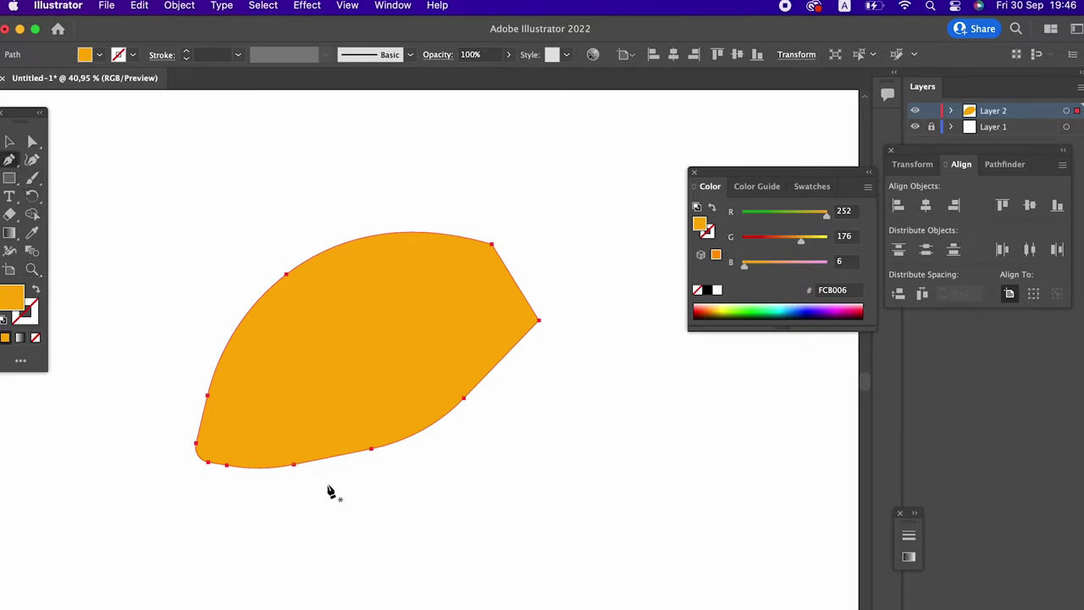
Step: Draw a closed curved band running diagonally across the orange body
click(534, 385)
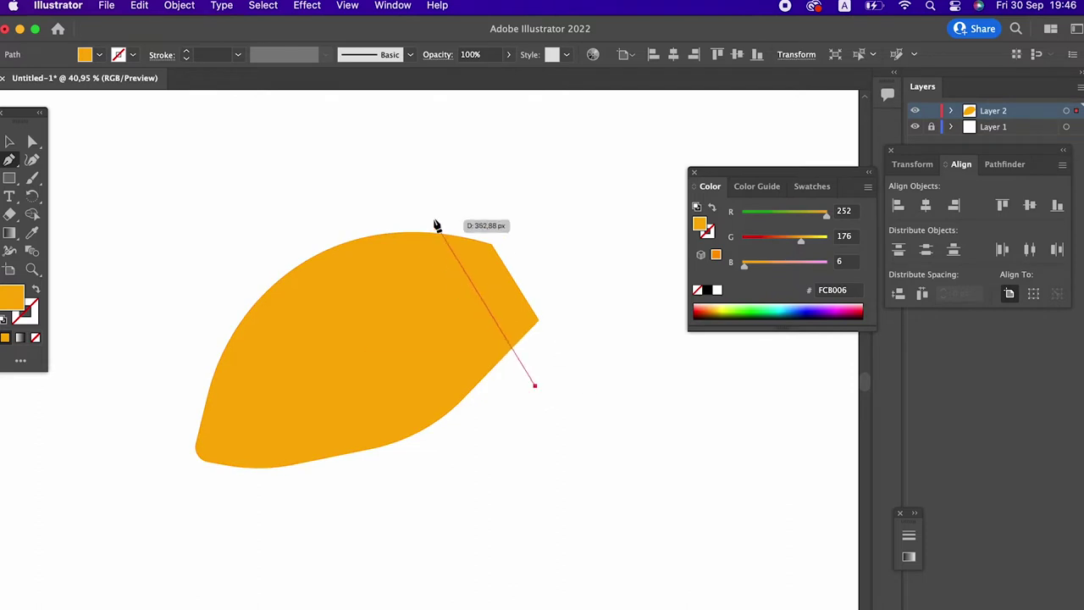
click(435, 198)
drag(435, 198, 435, 112)
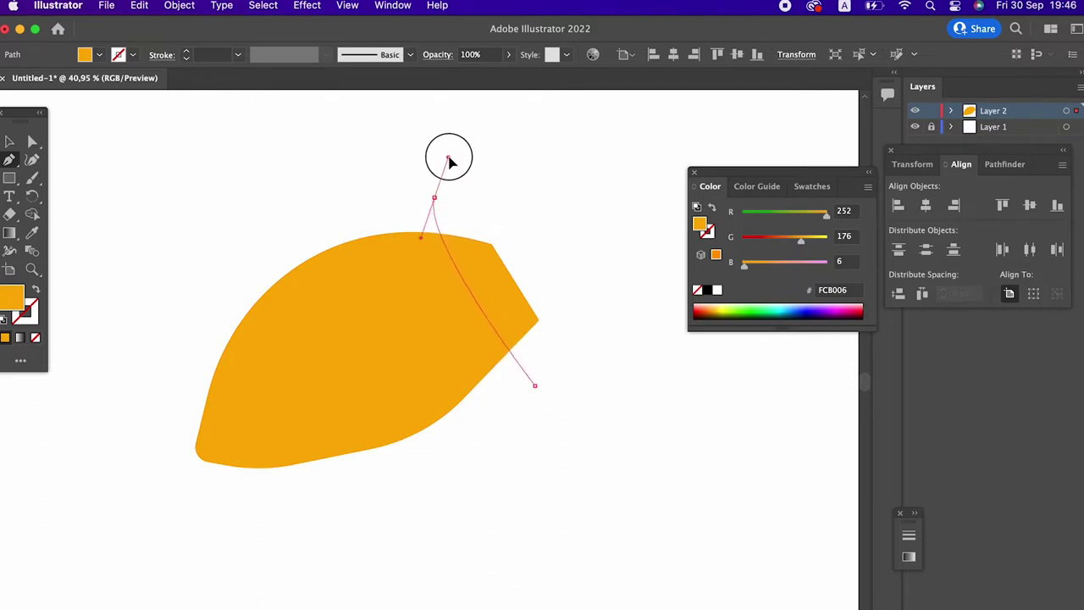
drag(435, 198, 350, 212)
click(347, 206)
drag(500, 416, 619, 515)
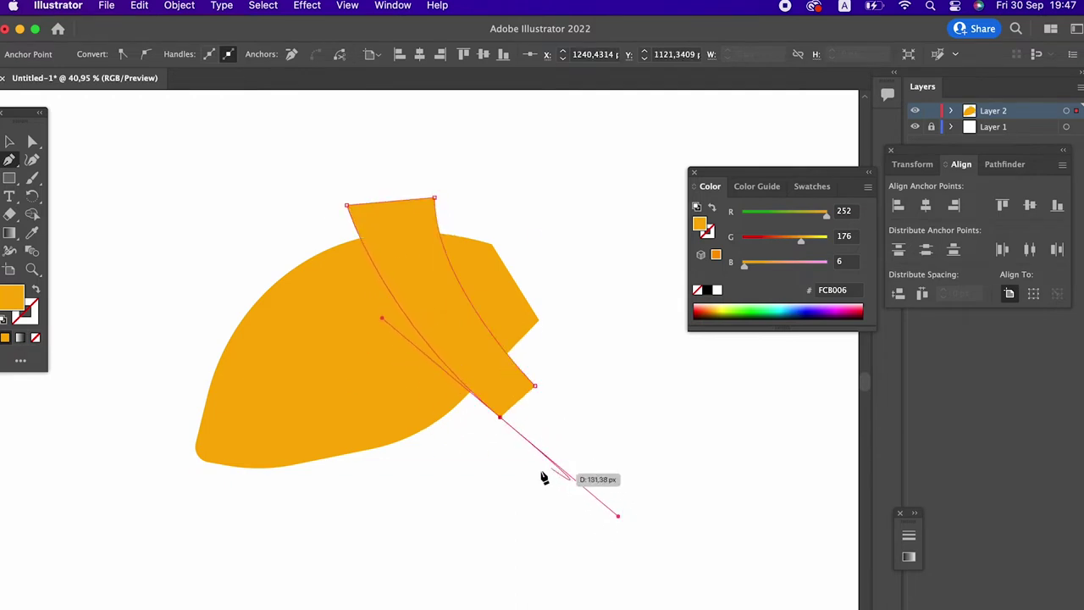
click(500, 417)
click(534, 386)
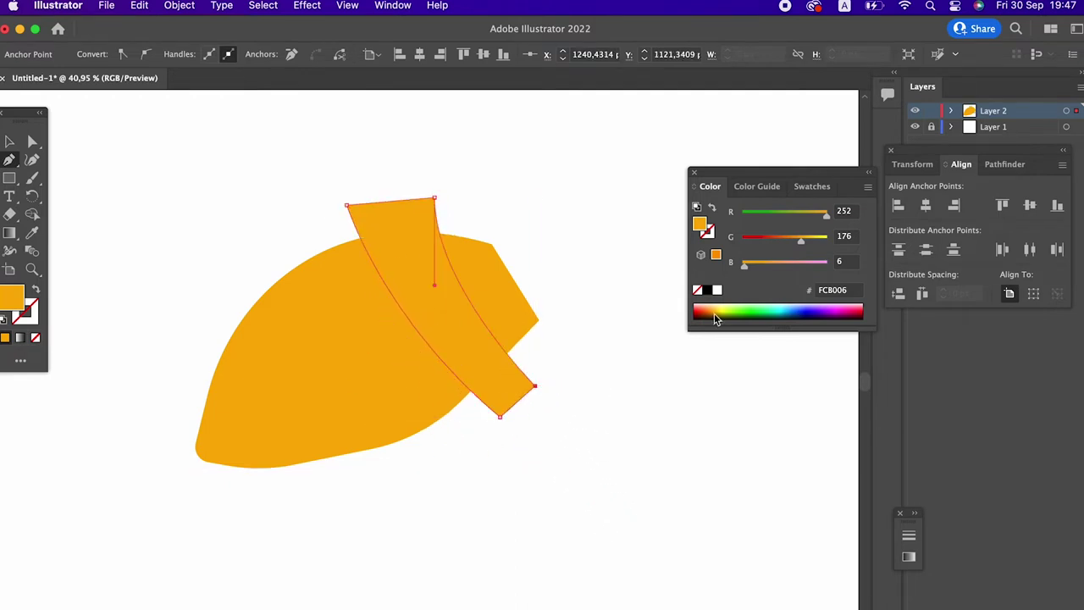
Step: Fill the new stripe black from the Swatches panel
click(806, 188)
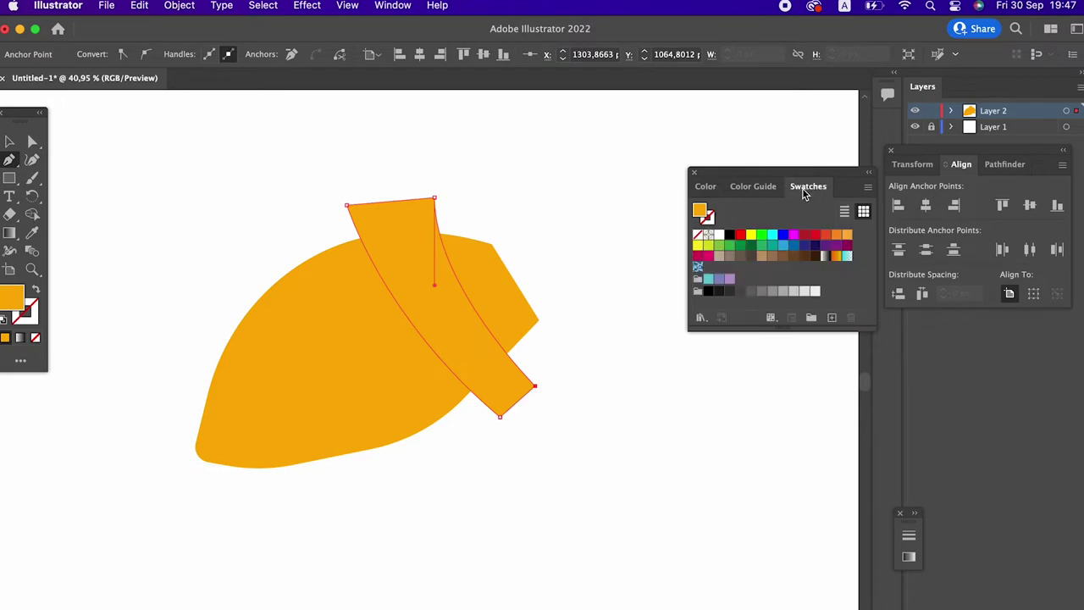
click(709, 291)
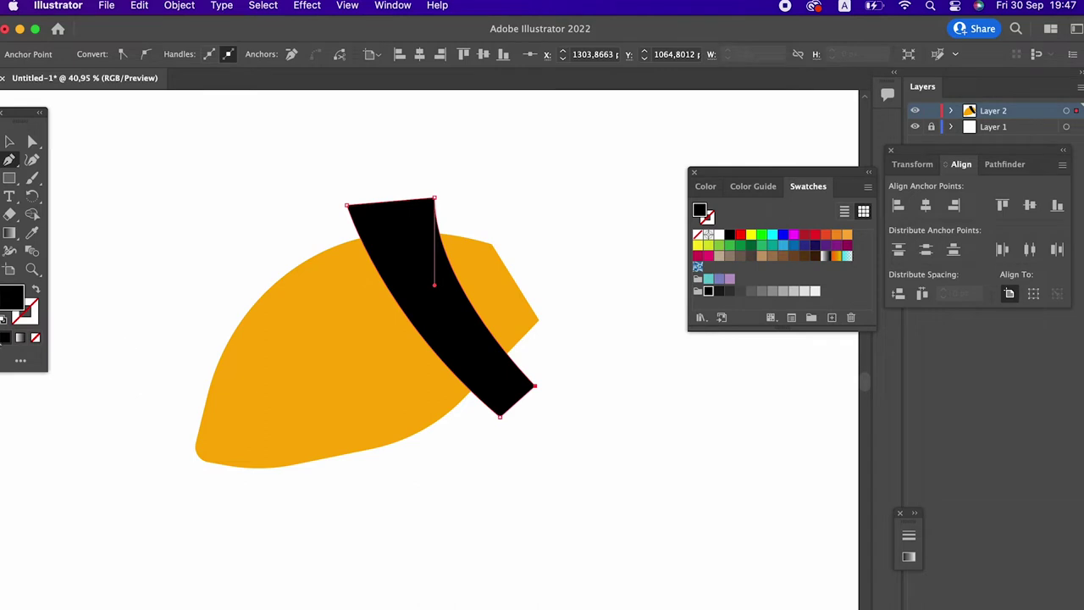
double_click(15, 305)
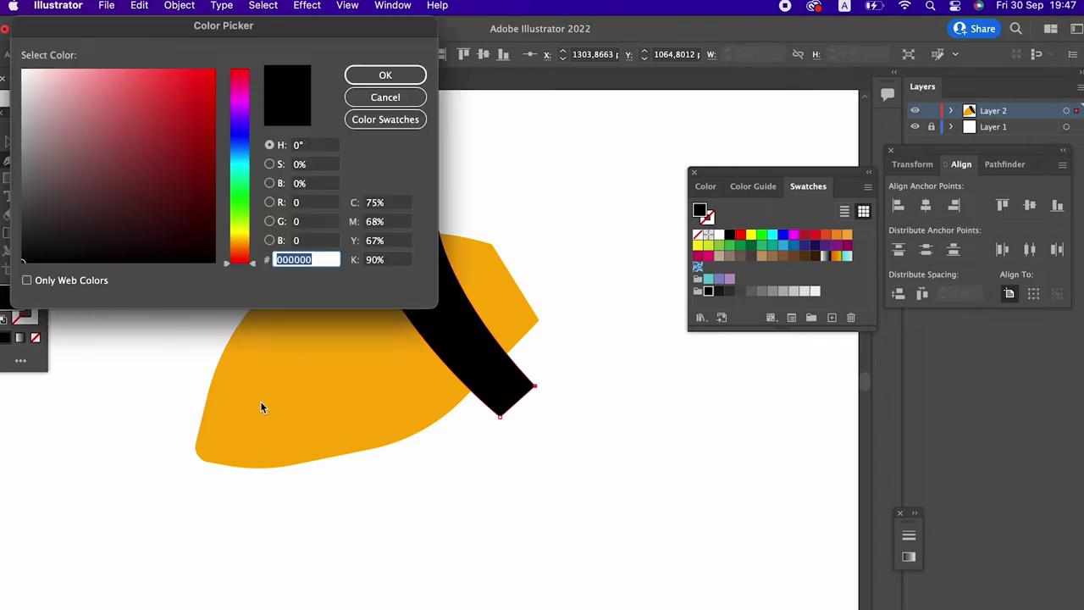
Step: Change the stripe's fill from black to the very dark grey 211F1F
drag(235, 151, 254, 264)
drag(45, 249, 35, 234)
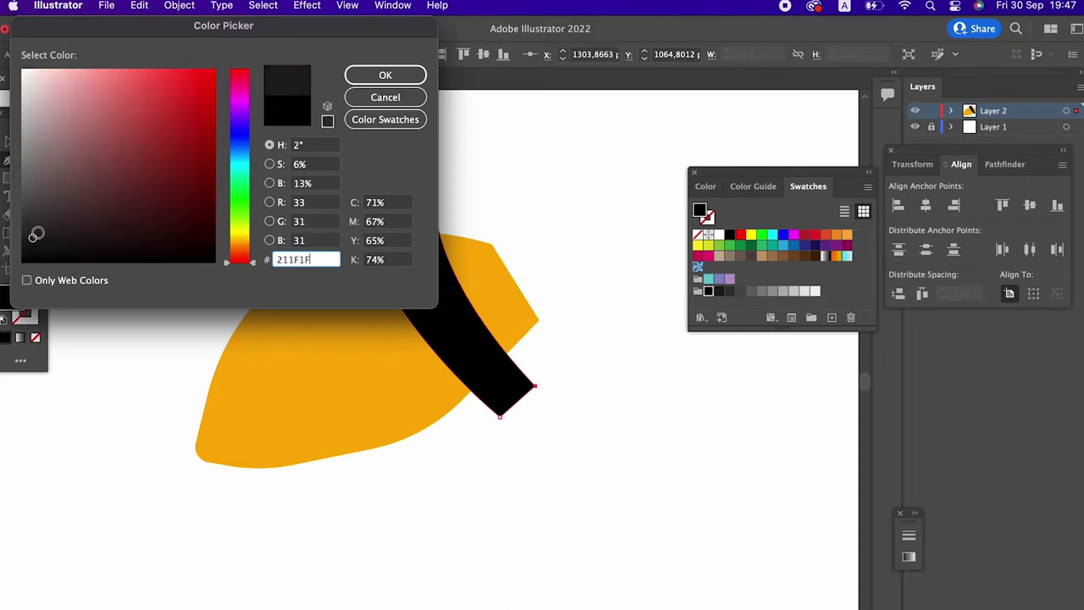
click(369, 75)
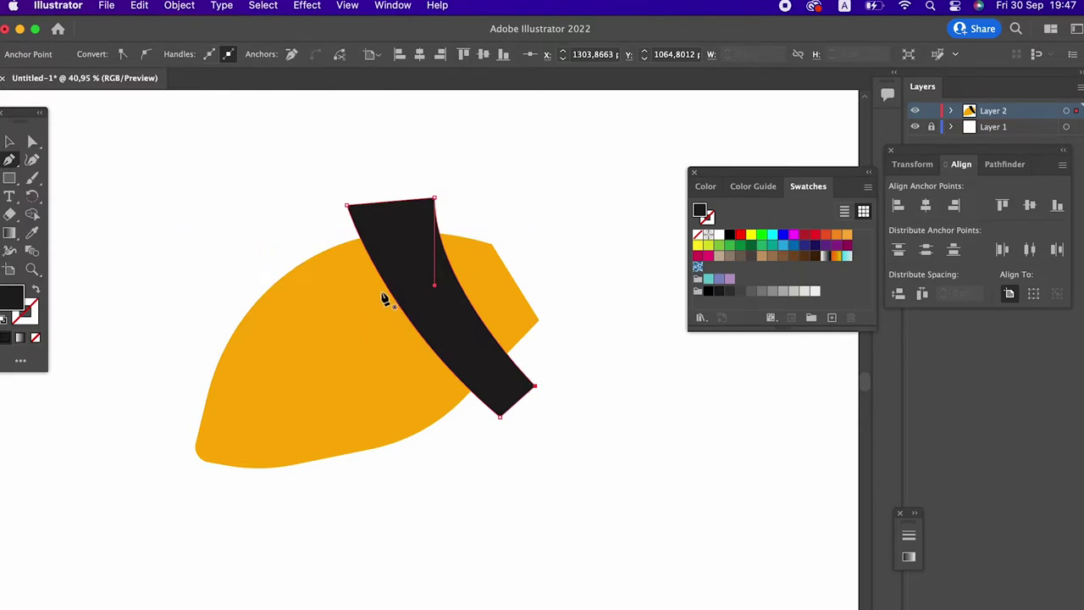
Step: Draw a second curved dark stripe beside the first across the body
click(285, 239)
click(463, 431)
click(501, 466)
drag(501, 467, 600, 507)
drag(463, 433, 439, 464)
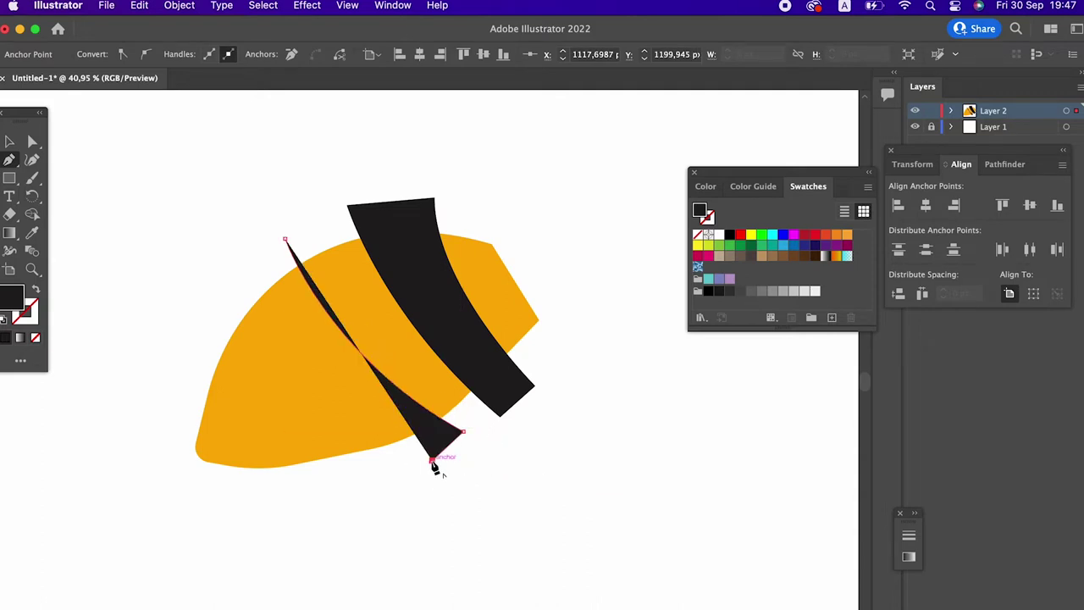
mouse_move(435, 465)
mouse_down()
mouse_move(215, 290)
mouse_move(137, 161)
mouse_up()
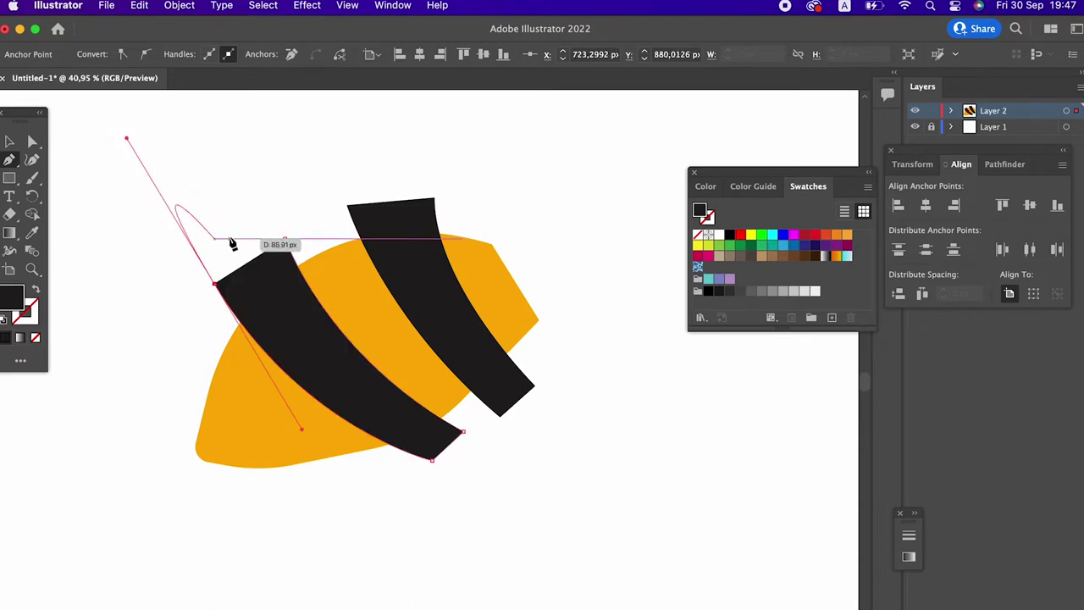
click(214, 284)
click(285, 241)
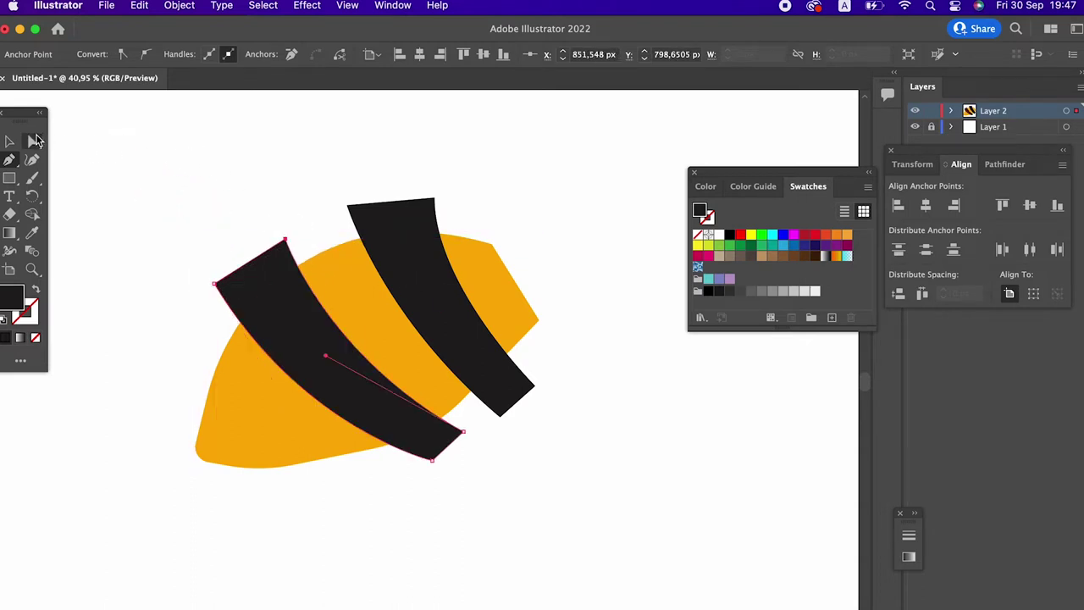
Step: Drag the second stripe's top anchor upward so it extends above the body
click(31, 141)
drag(161, 223, 222, 290)
mouse_move(266, 226)
mouse_down()
mouse_move(298, 251)
mouse_move(299, 217)
mouse_up()
mouse_move(465, 479)
mouse_down()
mouse_move(431, 461)
mouse_move(441, 471)
mouse_up()
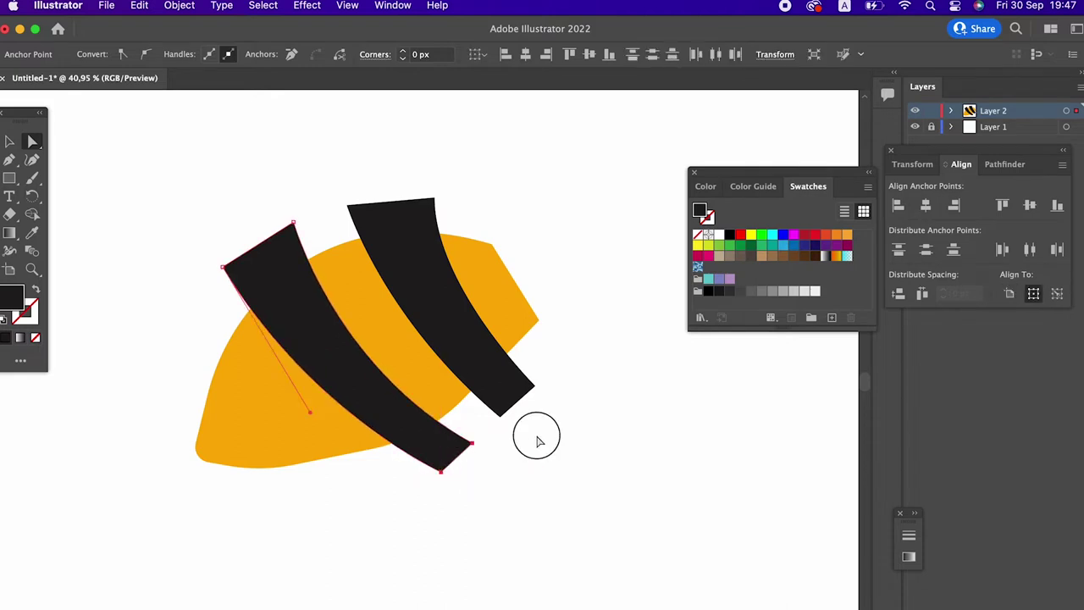
mouse_move(556, 406)
mouse_down()
mouse_move(520, 377)
mouse_move(539, 386)
mouse_up()
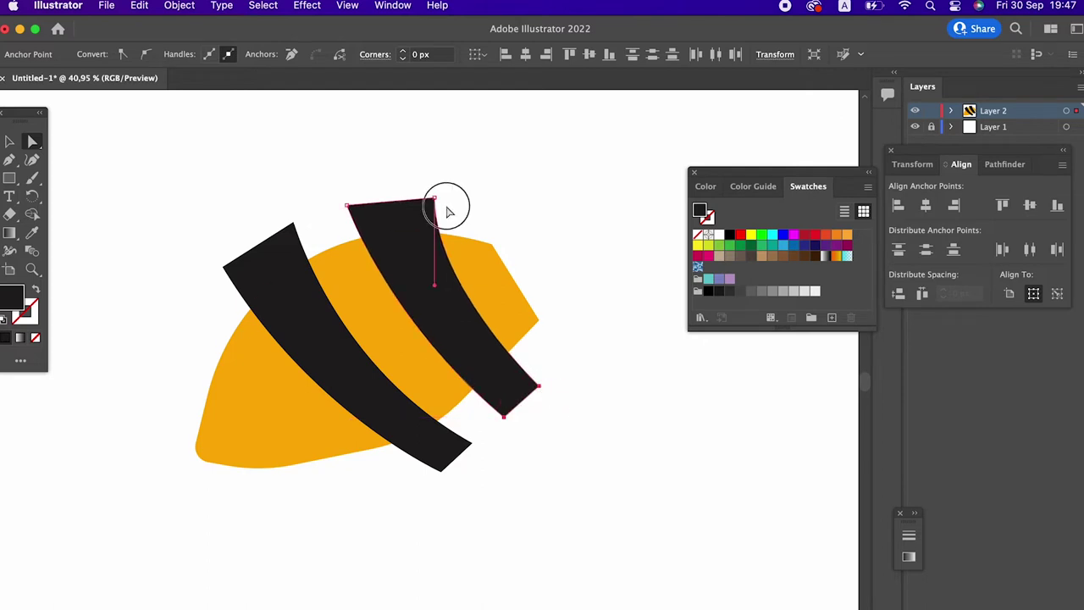
drag(435, 200, 433, 173)
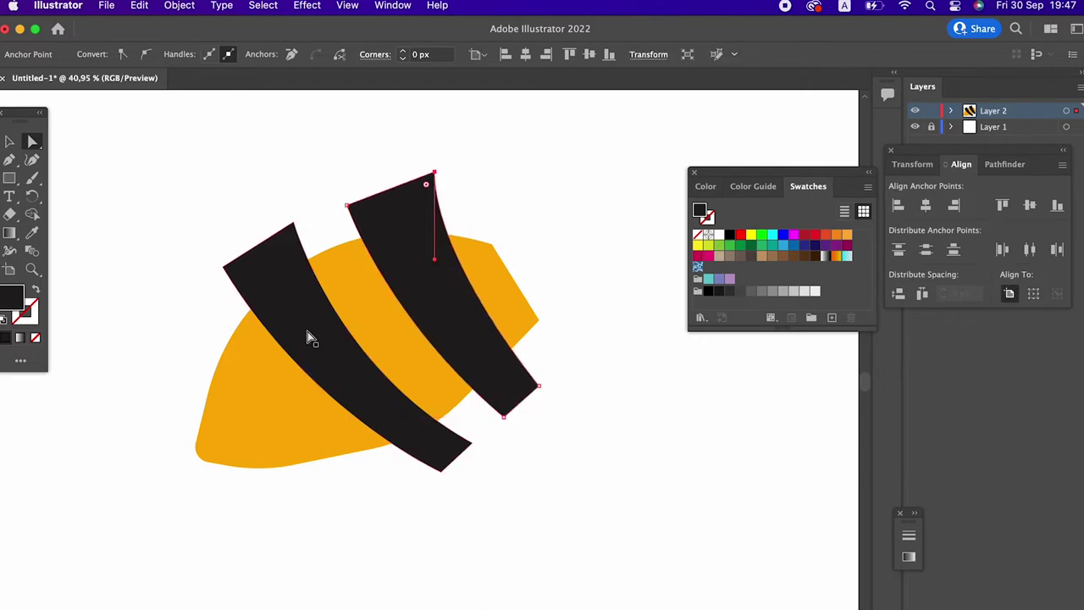
click(501, 408)
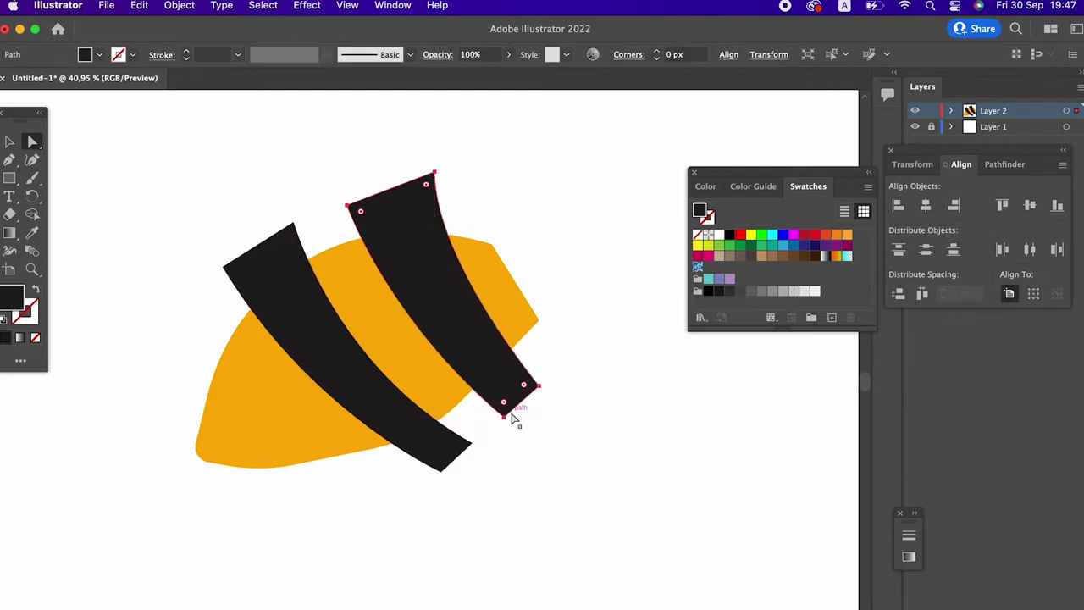
click(10, 164)
Step: Draw a third curved stripe across the body's lower-left section
click(207, 317)
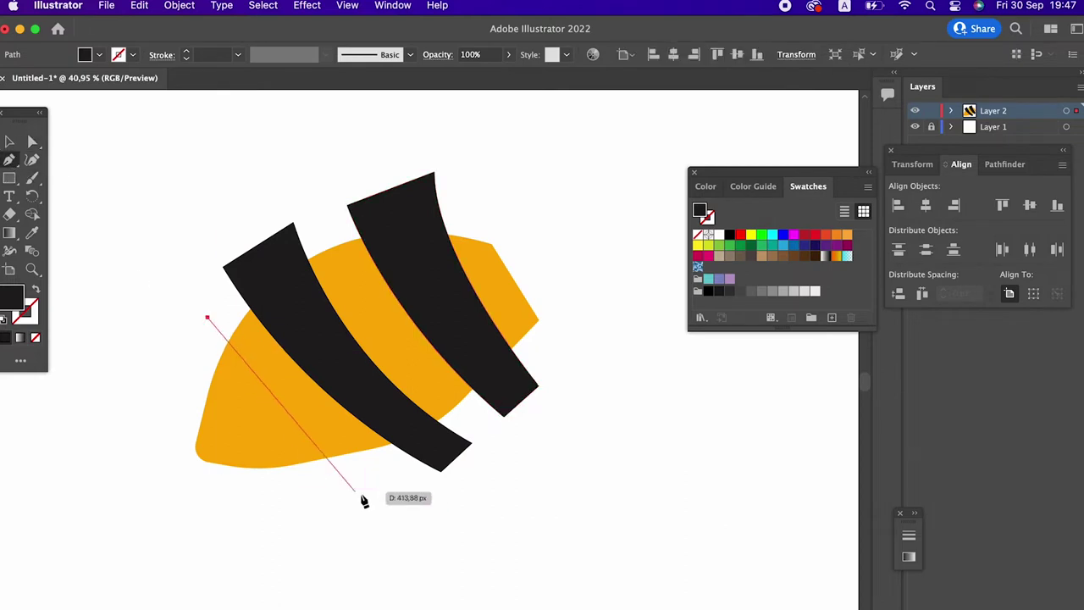
drag(395, 490, 531, 575)
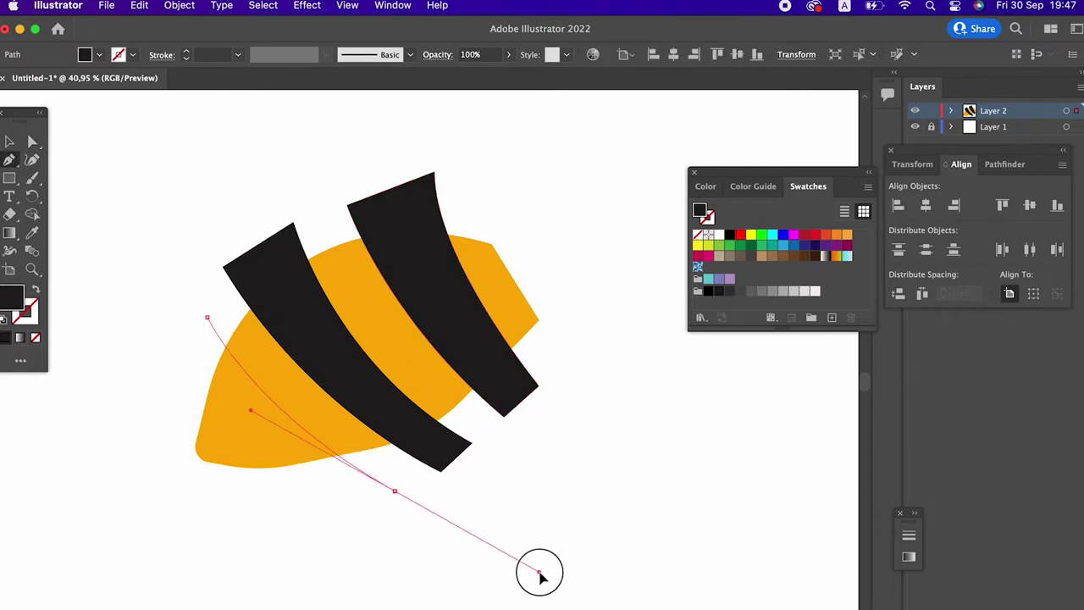
drag(394, 490, 367, 508)
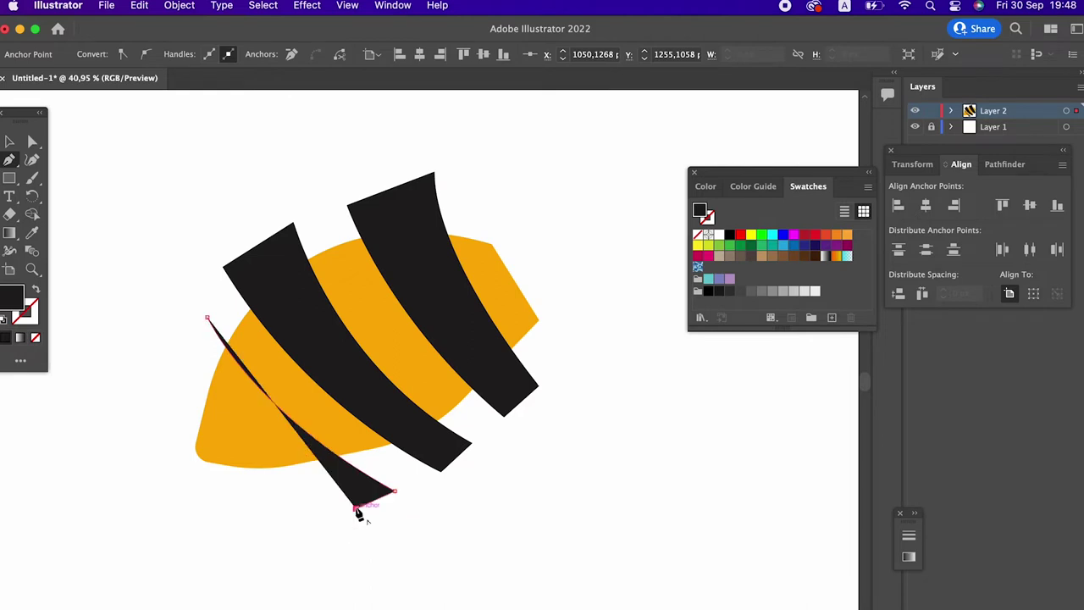
click(161, 360)
drag(98, 243, 78, 235)
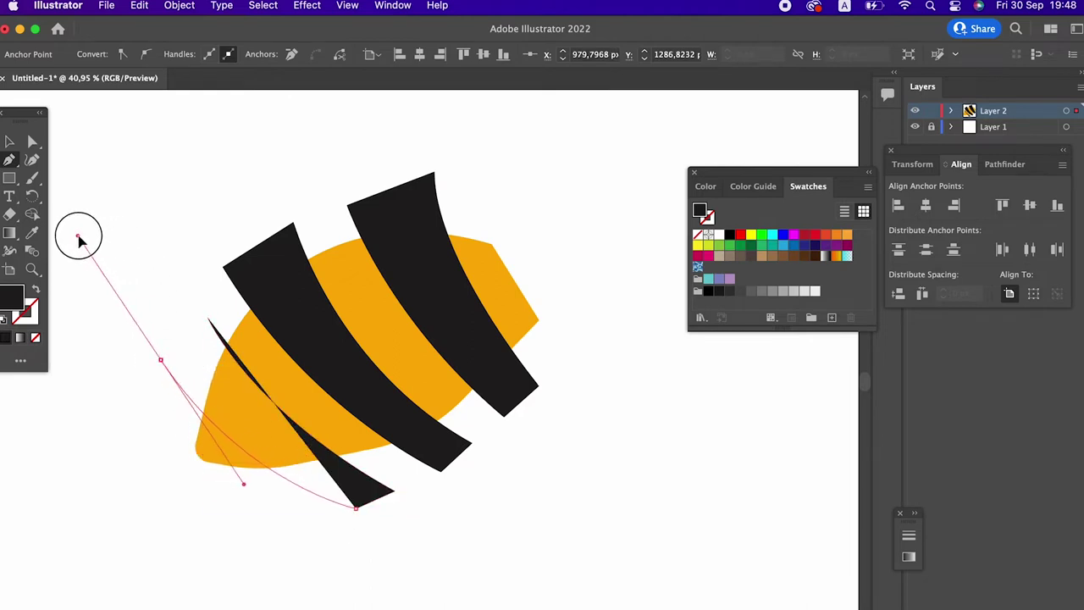
click(161, 360)
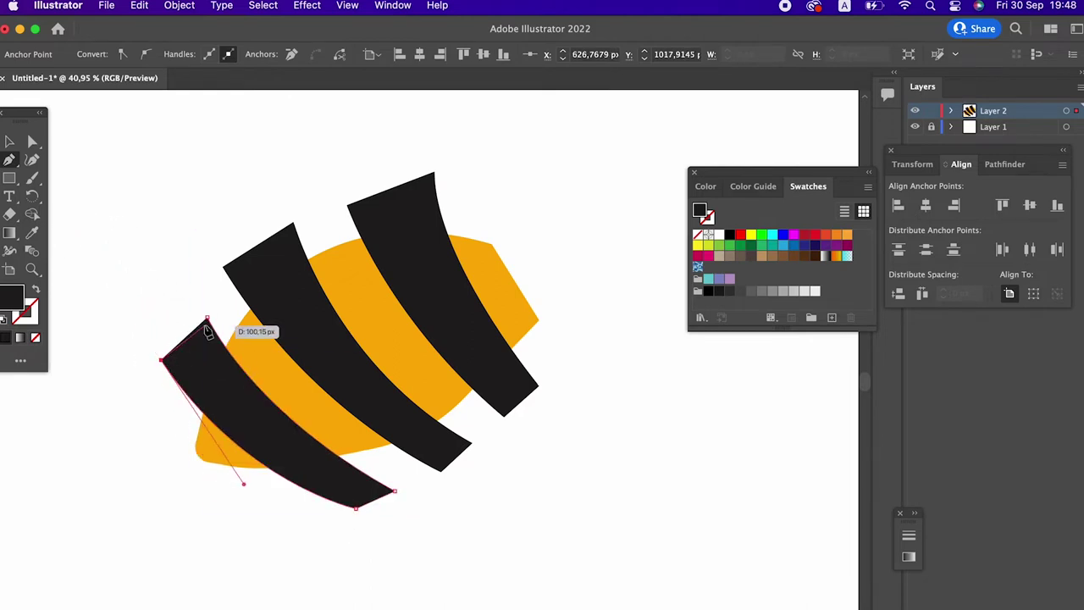
click(207, 319)
Step: Nudge and slightly rotate the middle, bottom and top stripes to fan them out
click(10, 143)
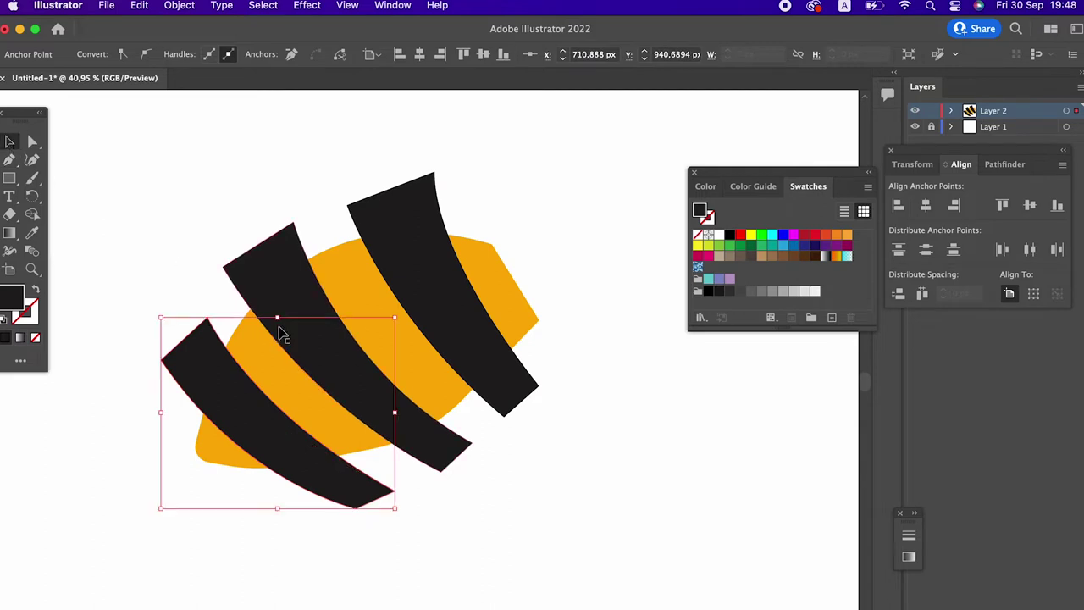
shift+click(305, 294)
shift+click(478, 326)
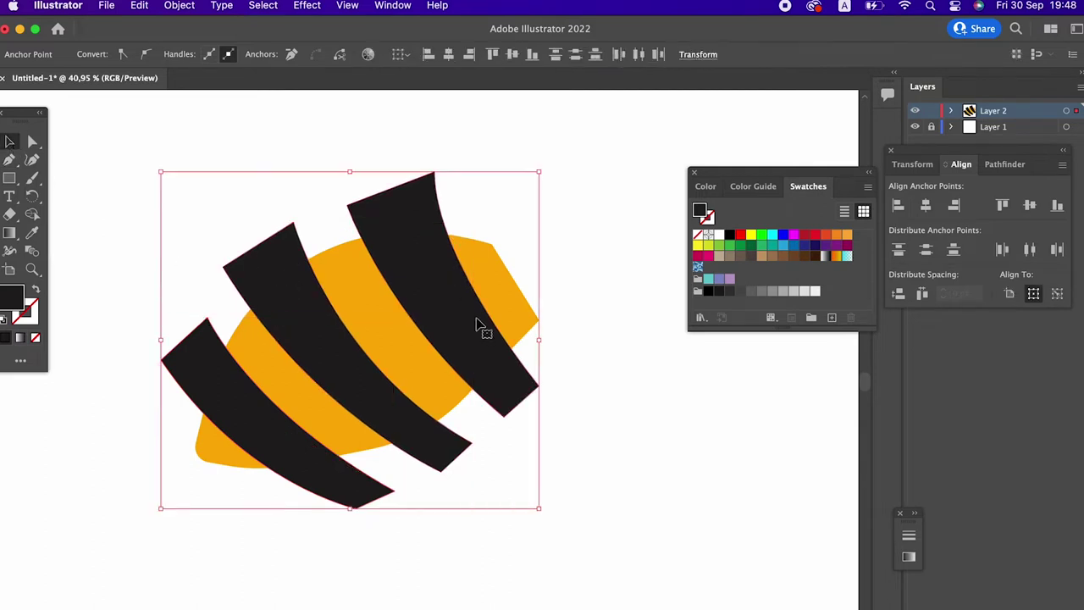
click(593, 498)
drag(447, 447, 449, 435)
drag(331, 497, 339, 477)
click(458, 453)
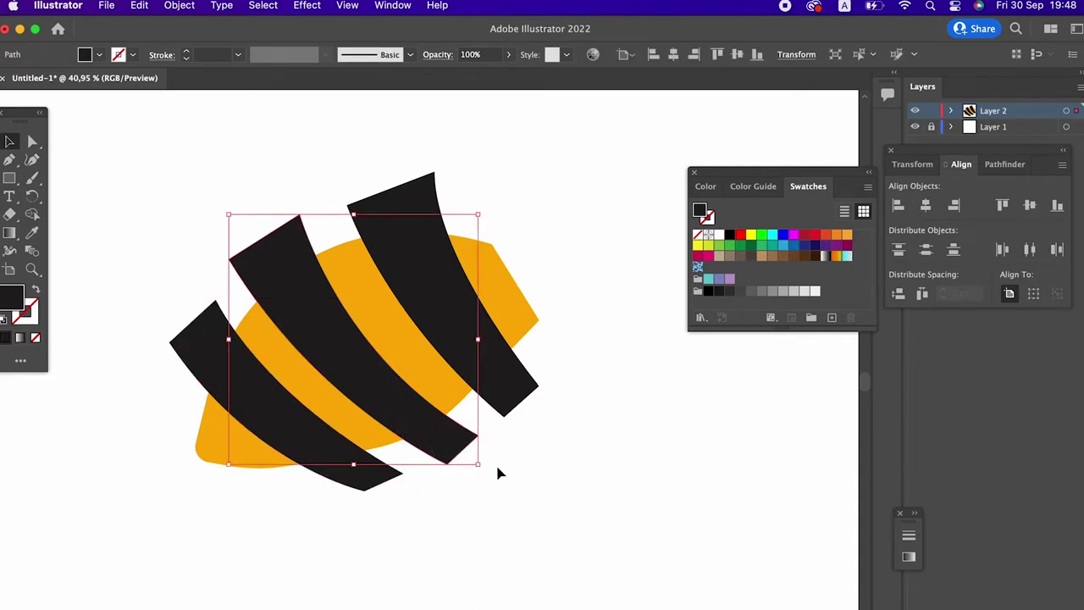
drag(487, 471, 484, 472)
click(525, 405)
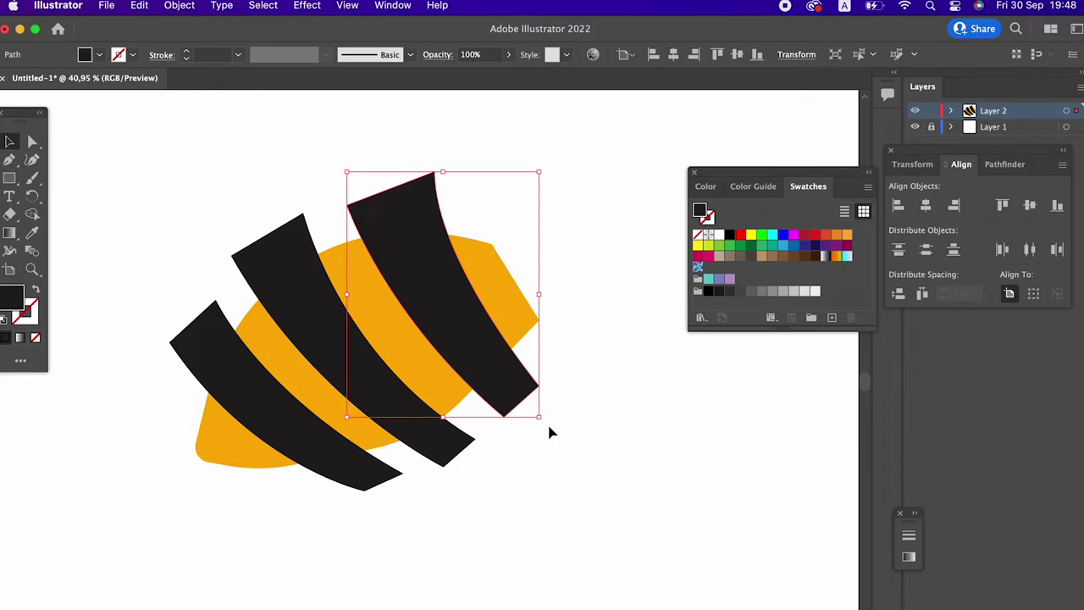
drag(547, 426, 552, 423)
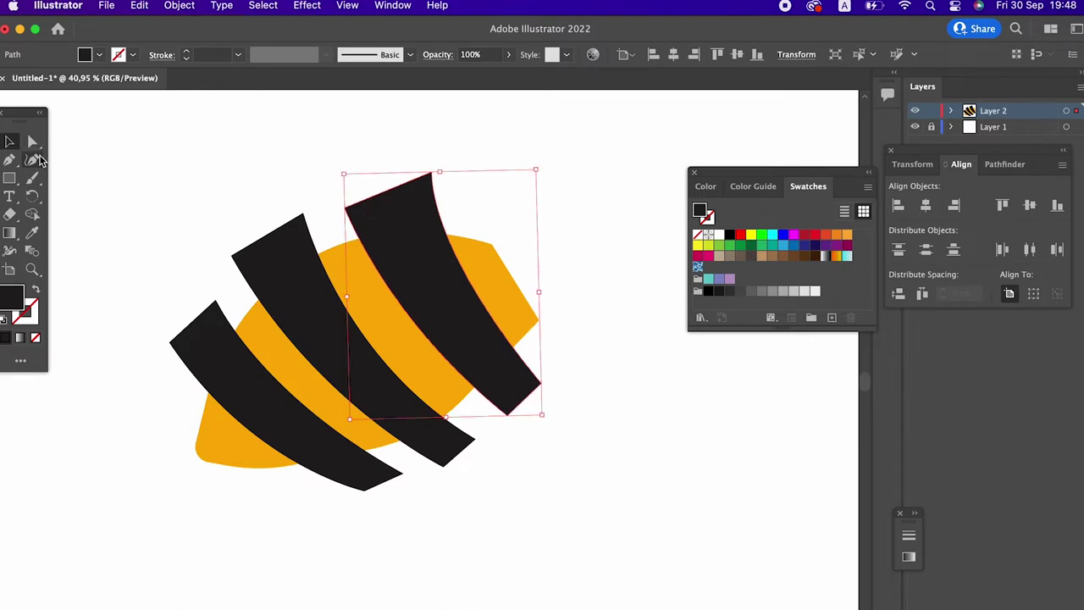
Step: Reshape the top stripe's corners and right edge with the Curvature tool
click(35, 160)
drag(344, 208, 333, 176)
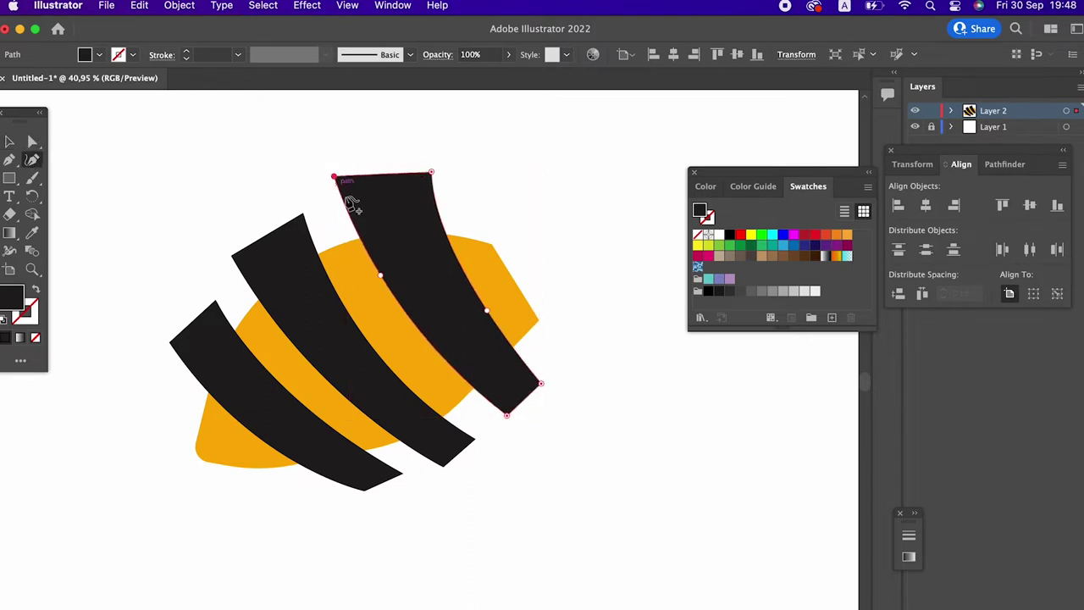
drag(383, 276, 381, 285)
drag(491, 311, 449, 259)
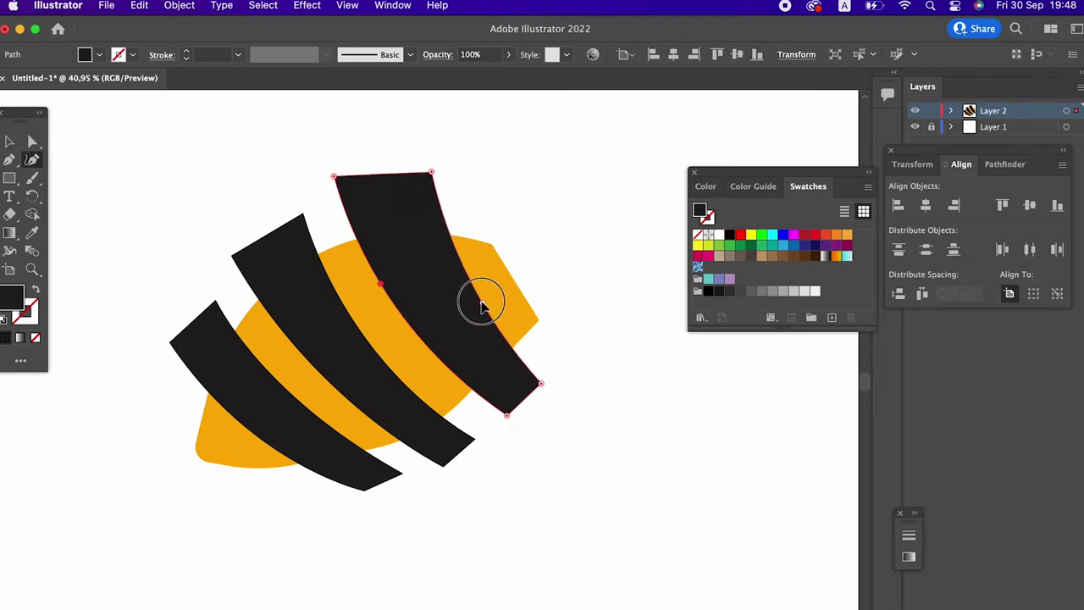
drag(541, 382, 543, 376)
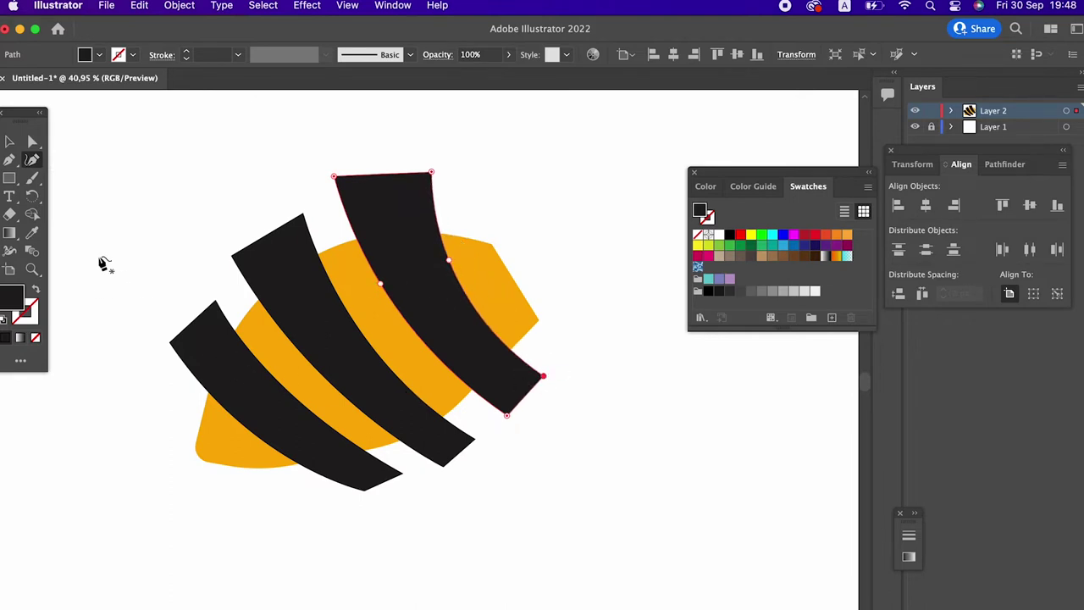
click(10, 161)
click(185, 416)
Step: Draw a rounded dark tail cap at the body's lower-left tip and raise its top point
drag(275, 485, 356, 521)
click(166, 529)
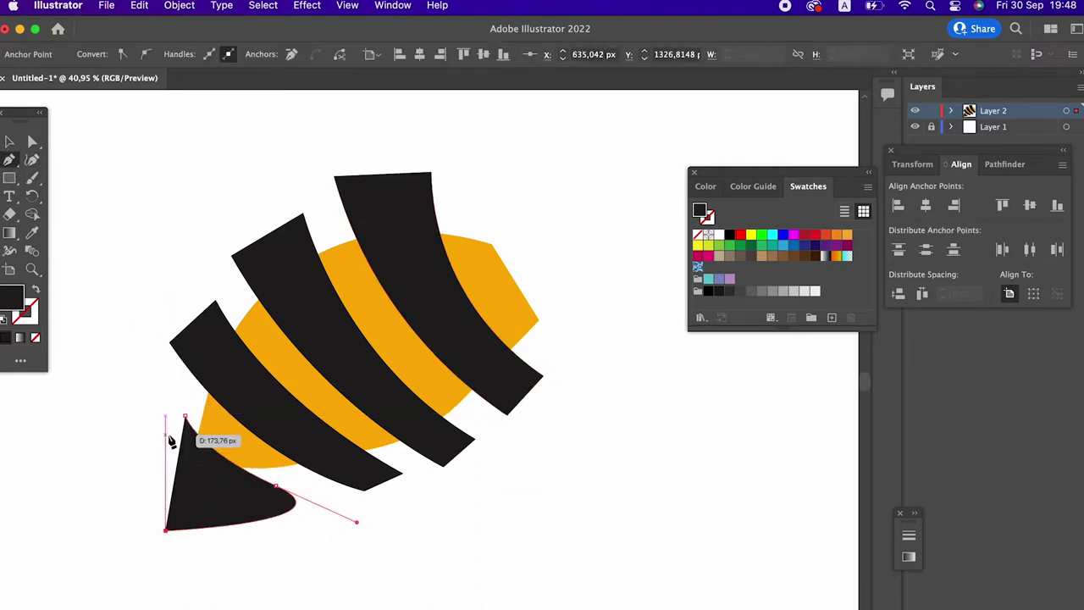
drag(187, 418, 303, 428)
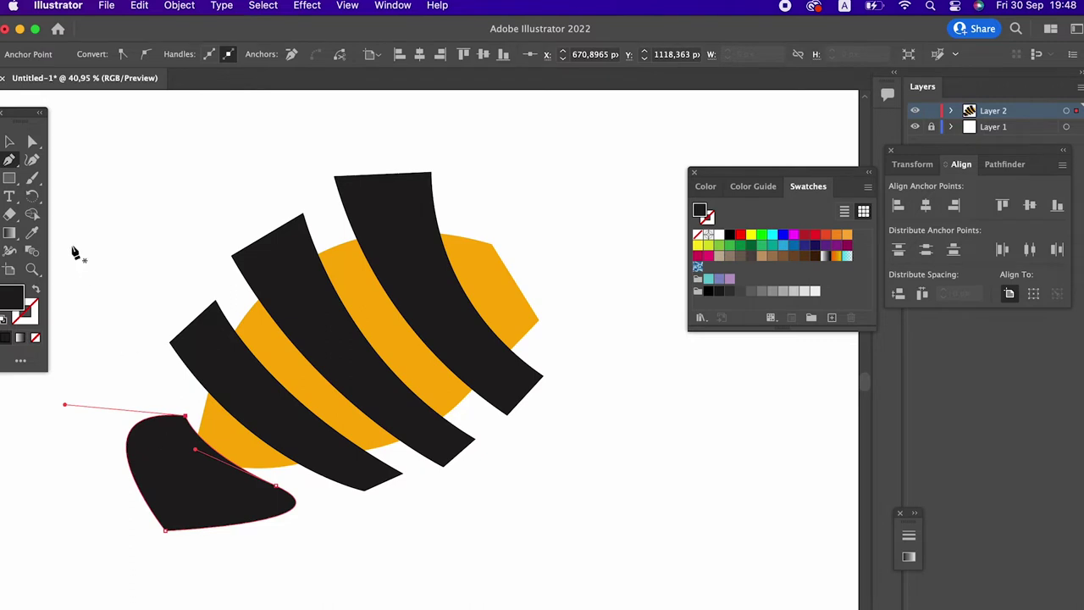
click(31, 160)
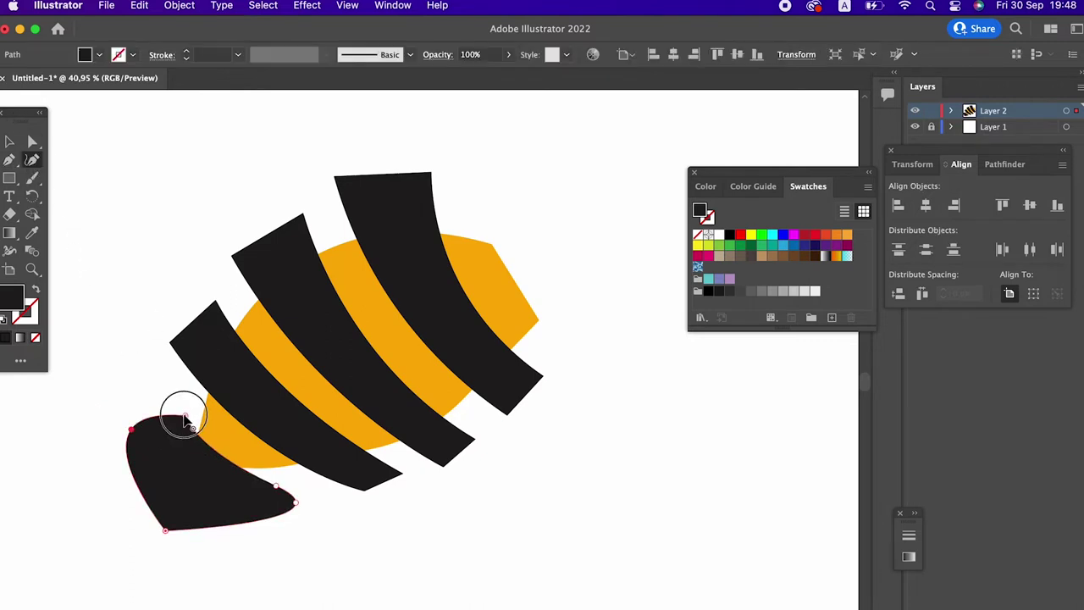
drag(184, 419, 181, 394)
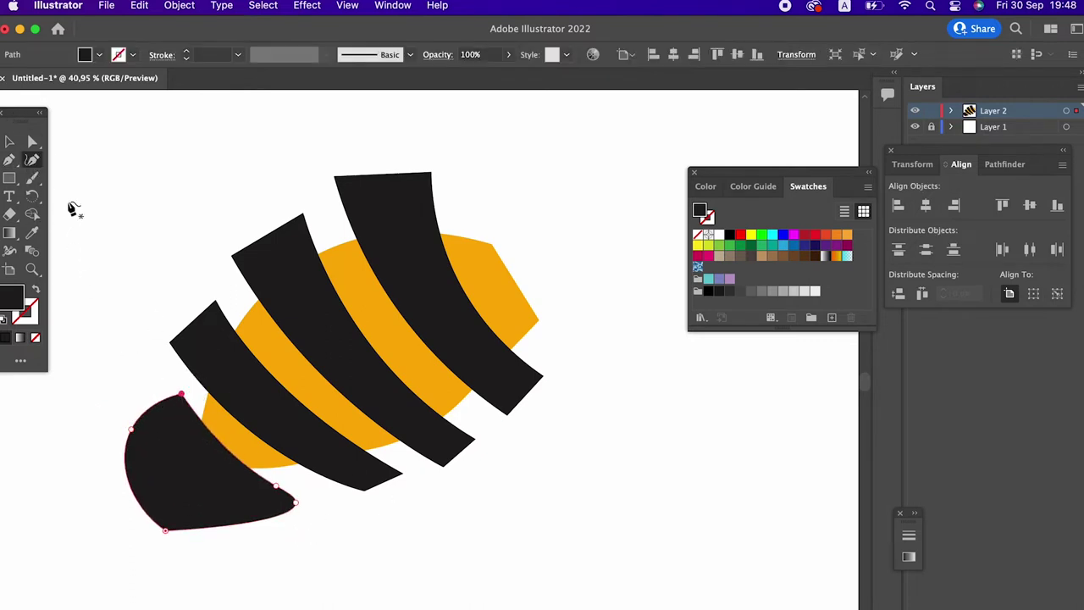
click(10, 144)
click(406, 534)
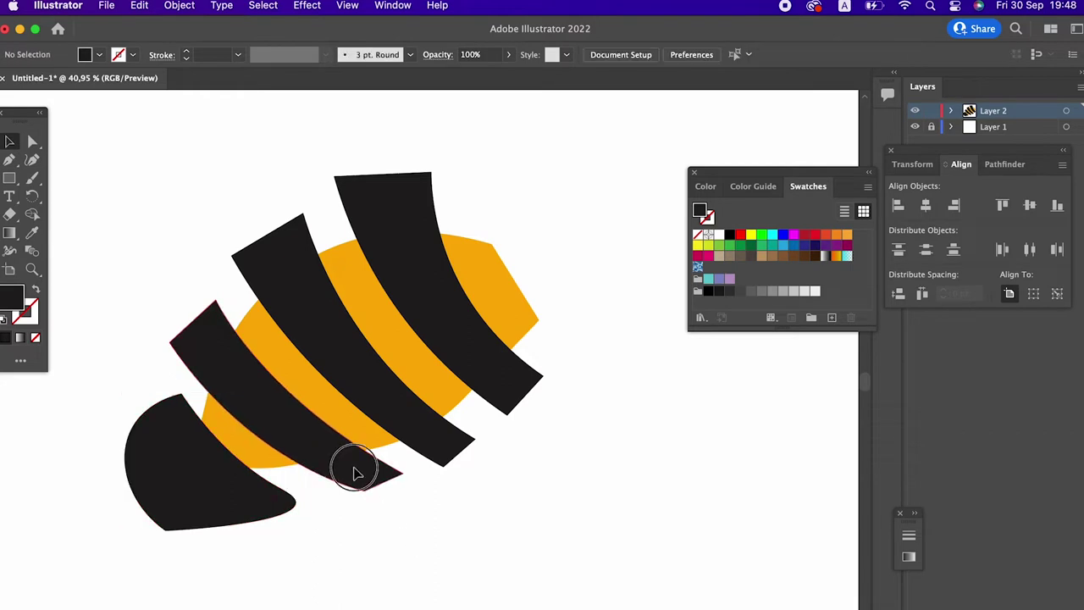
Step: Copy the orange body and paste a copy in front
drag(355, 473, 357, 475)
click(598, 497)
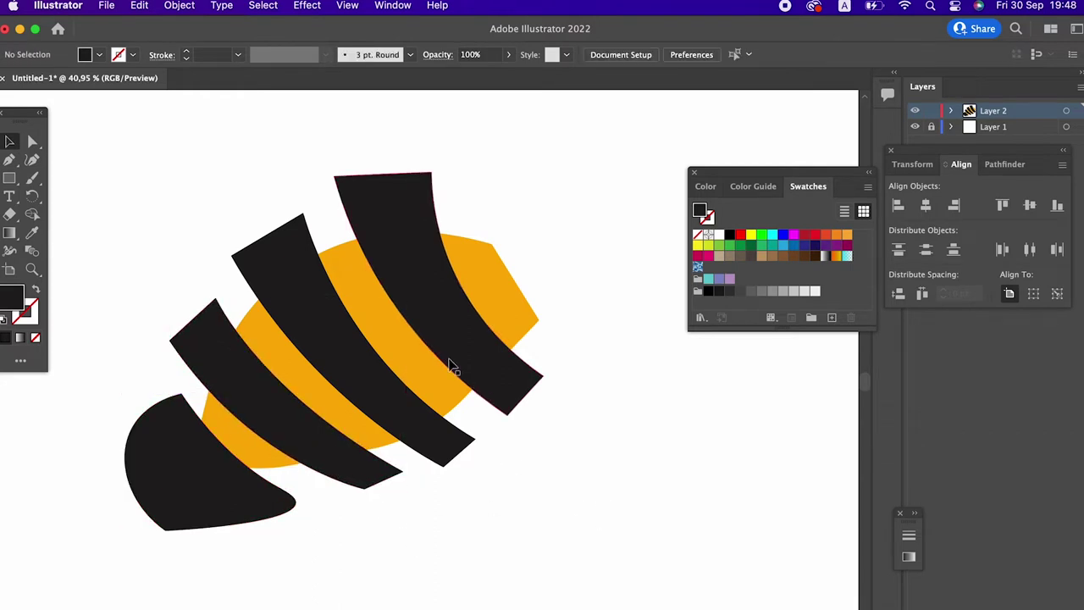
click(396, 347)
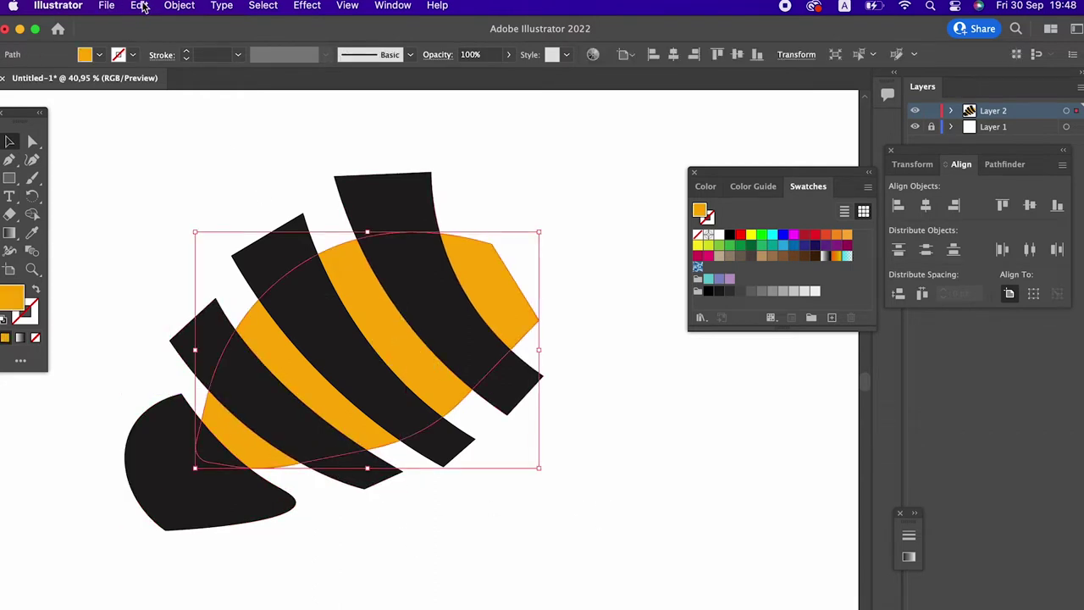
click(140, 6)
click(159, 88)
click(139, 7)
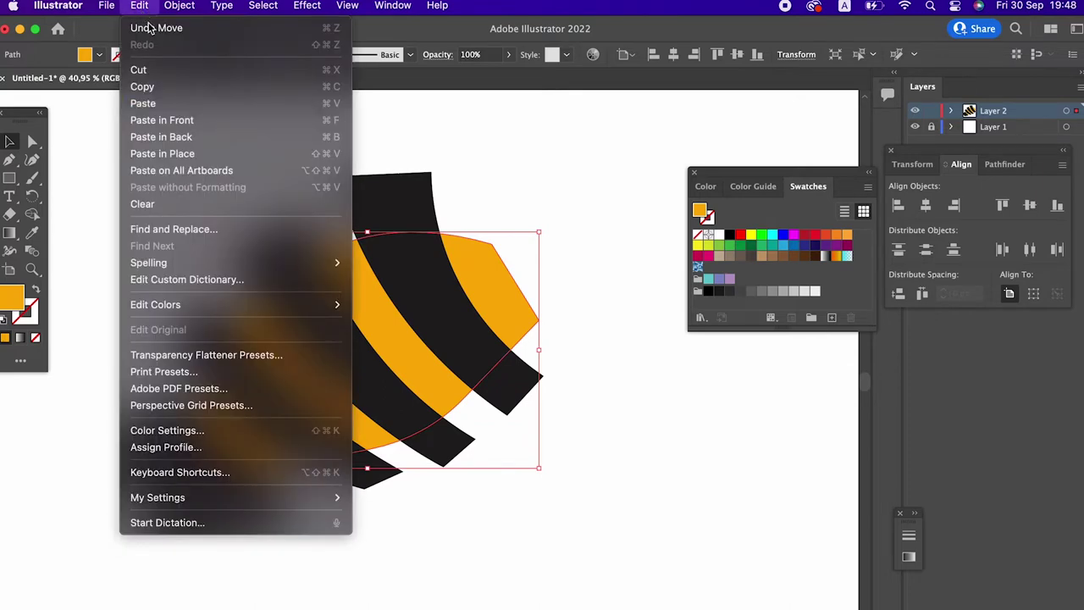
click(220, 120)
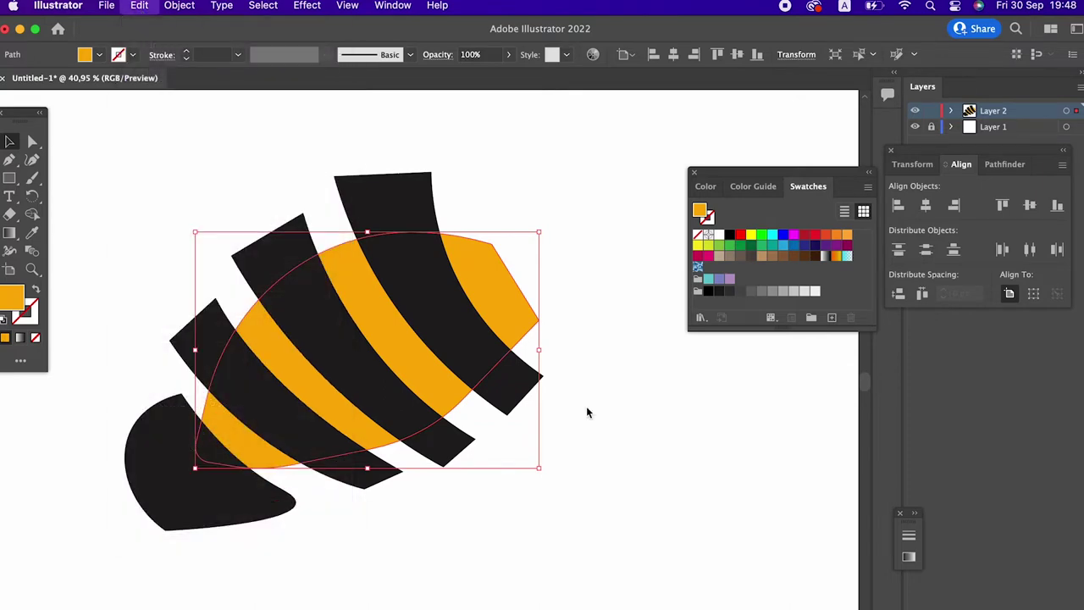
Step: Divide the body copy with the stripes and tail using Pathfinder, then ungroup the pieces
shift+click(522, 393)
shift+click(366, 483)
shift+click(181, 526)
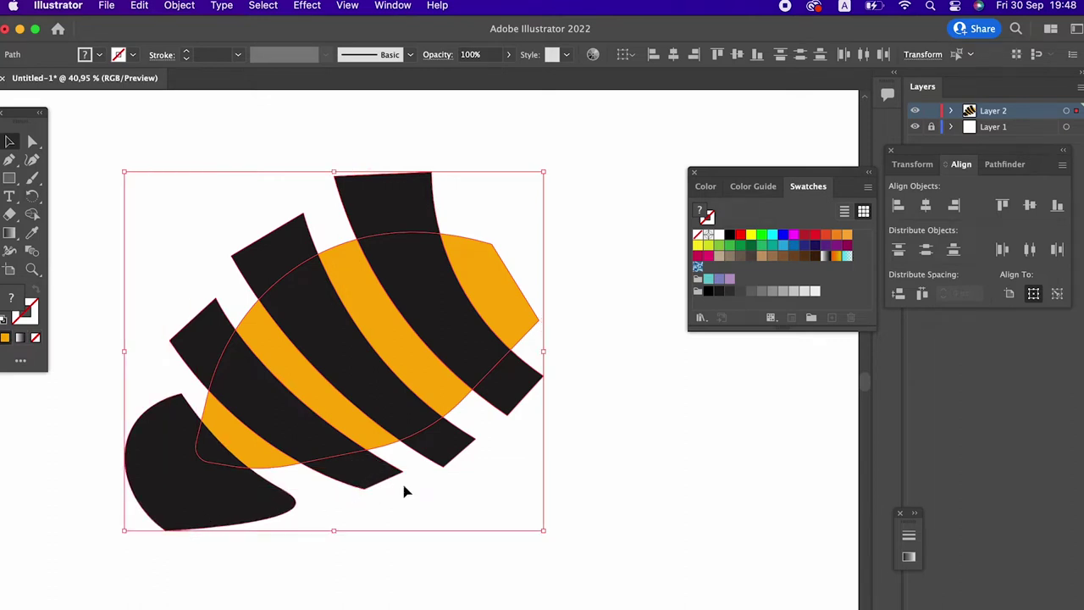
click(1003, 164)
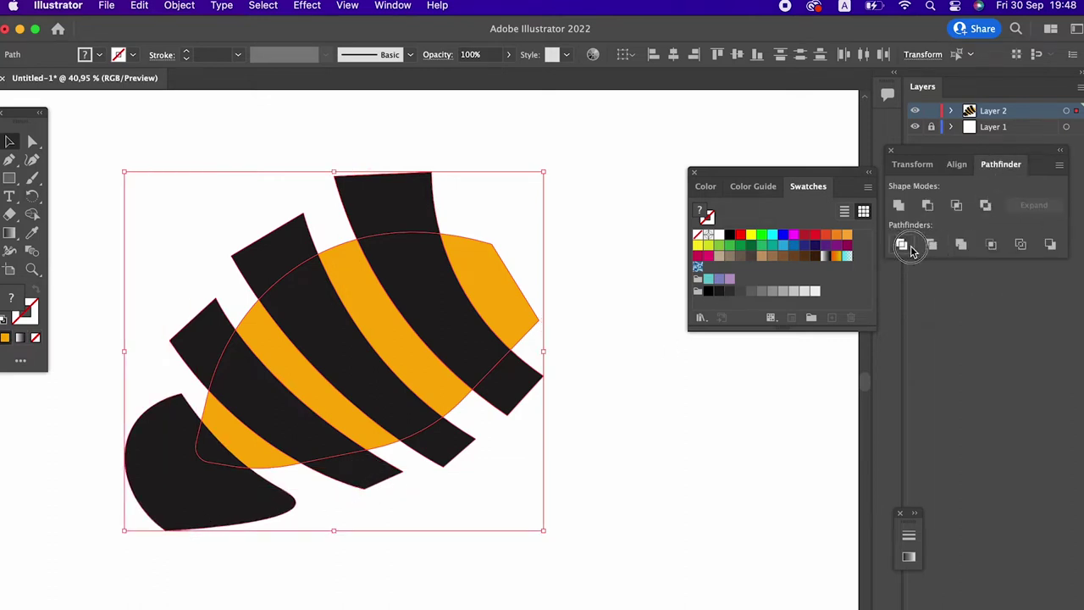
click(910, 246)
click(178, 5)
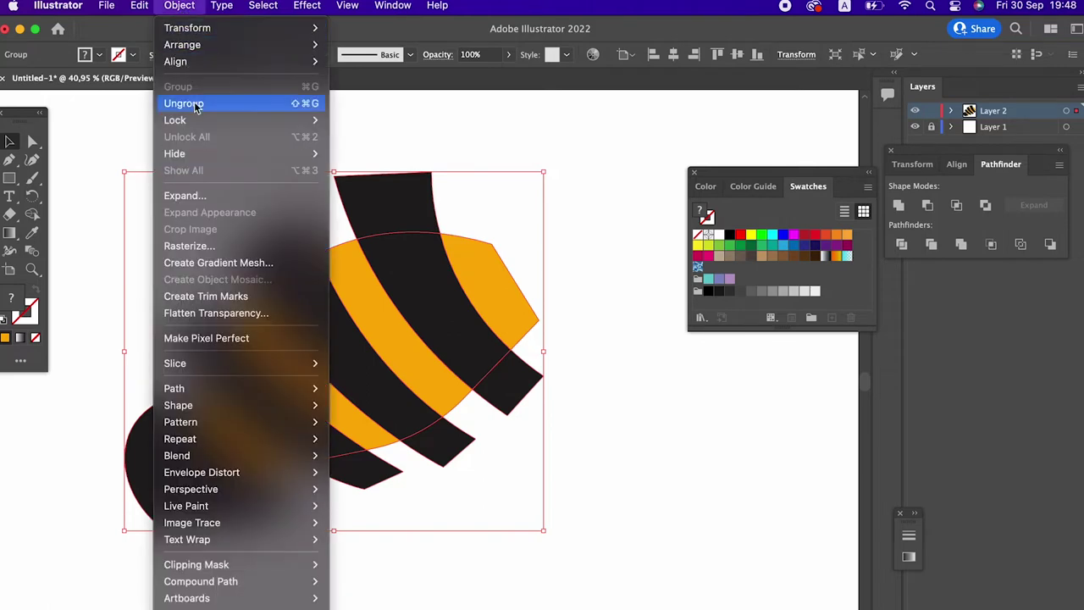
click(194, 102)
Step: Select the dark stripe pieces and tail, then check the middle orange stripe
click(630, 424)
click(535, 388)
shift+click(395, 189)
shift+click(350, 307)
shift+click(447, 446)
shift+click(370, 473)
shift+click(194, 338)
shift+click(172, 413)
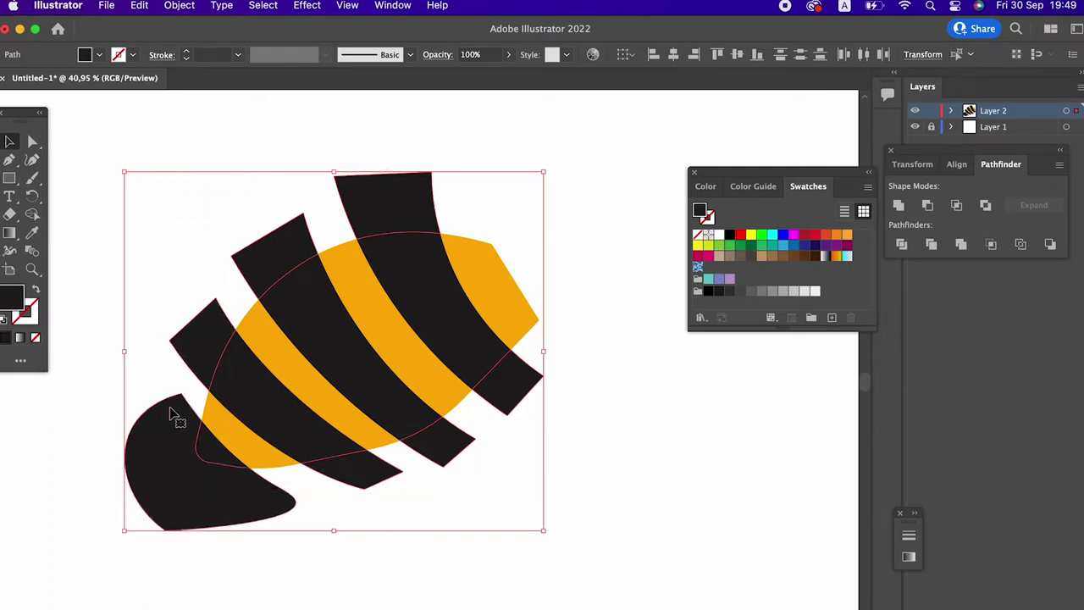
click(415, 292)
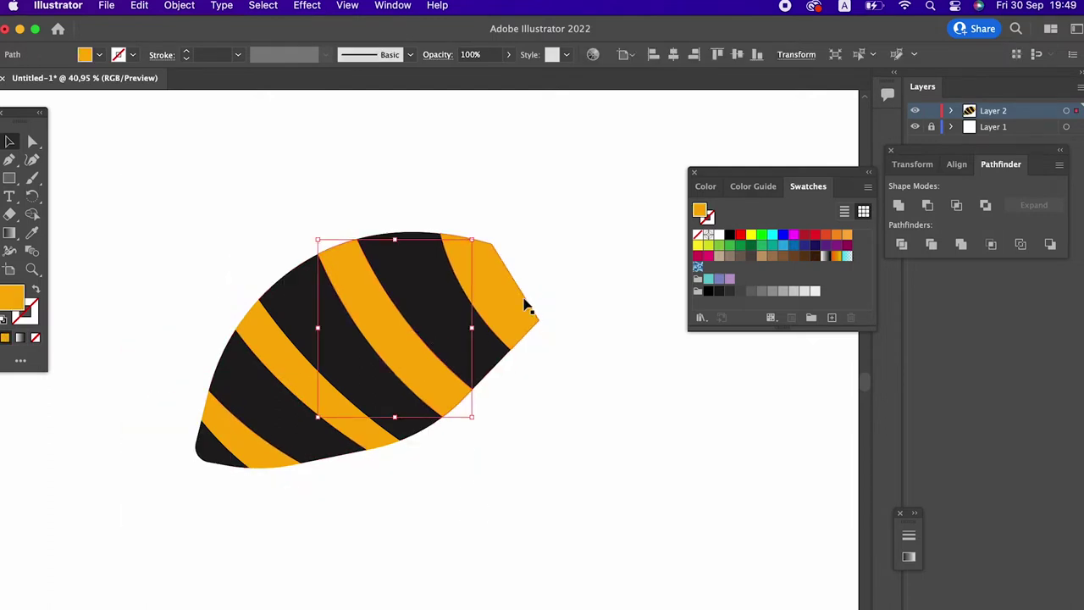
click(542, 340)
Step: Pen-draw a closed curved band from the tail end to beyond the body's right tip, then select it
key(shift+b)
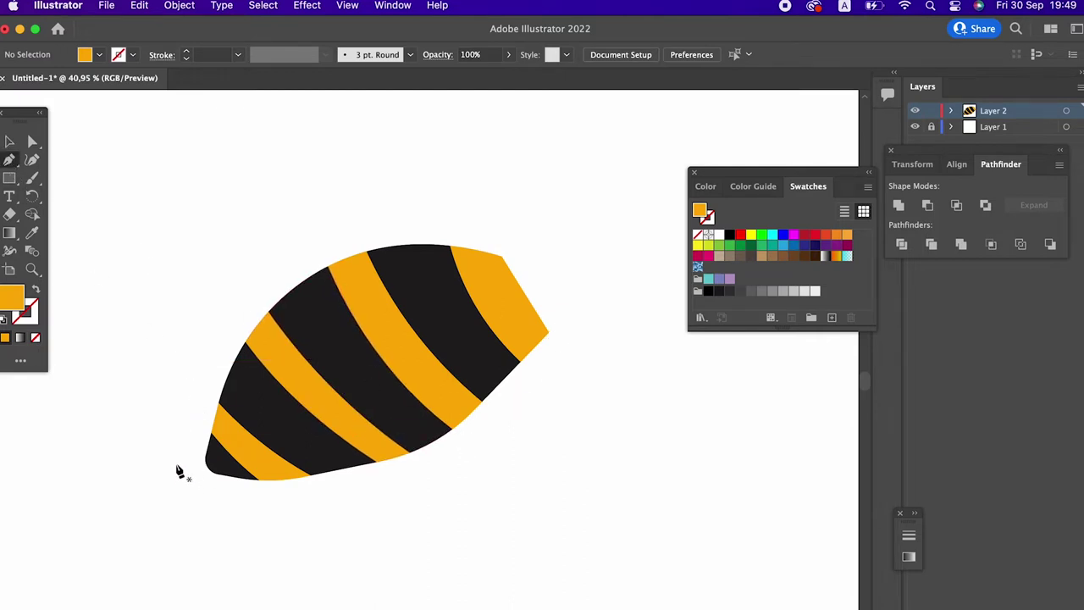
click(162, 451)
mouse_move(535, 263)
mouse_down()
mouse_move(618, 105)
mouse_move(606, 152)
mouse_up()
click(537, 301)
click(574, 340)
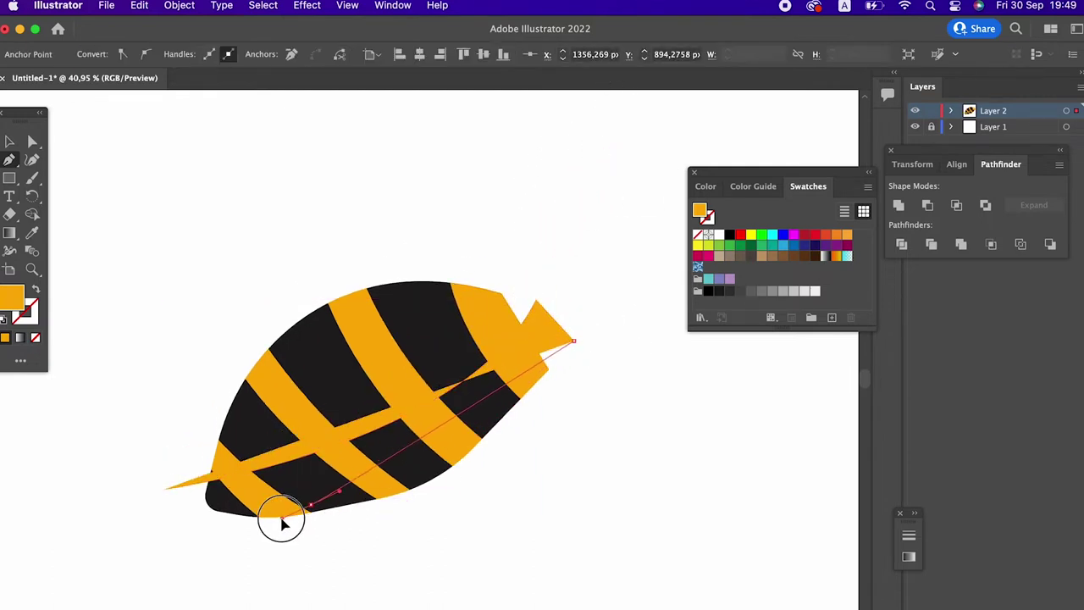
drag(315, 506, 145, 500)
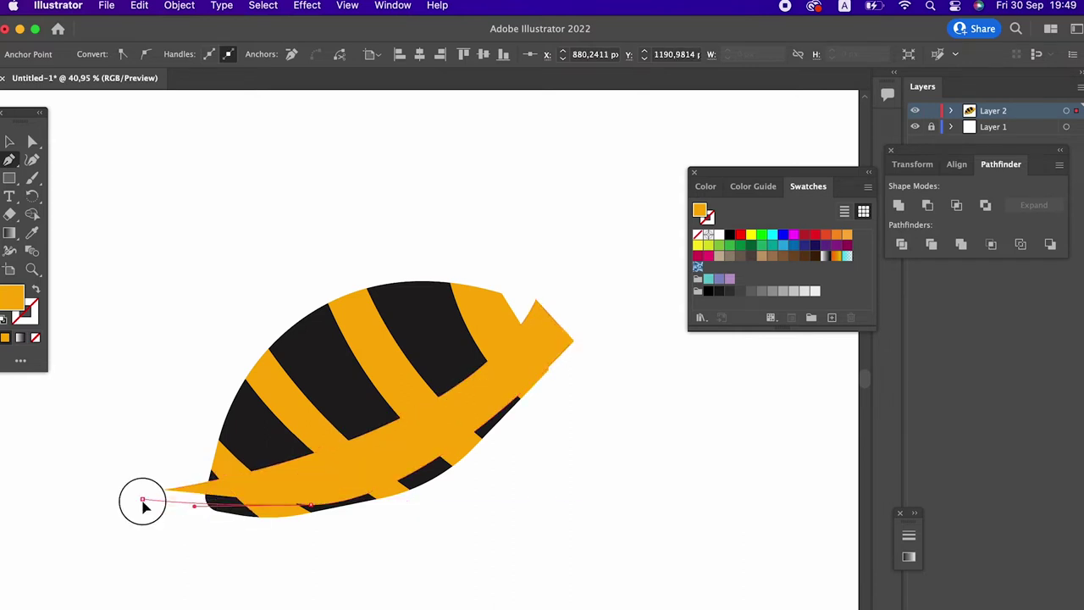
click(164, 492)
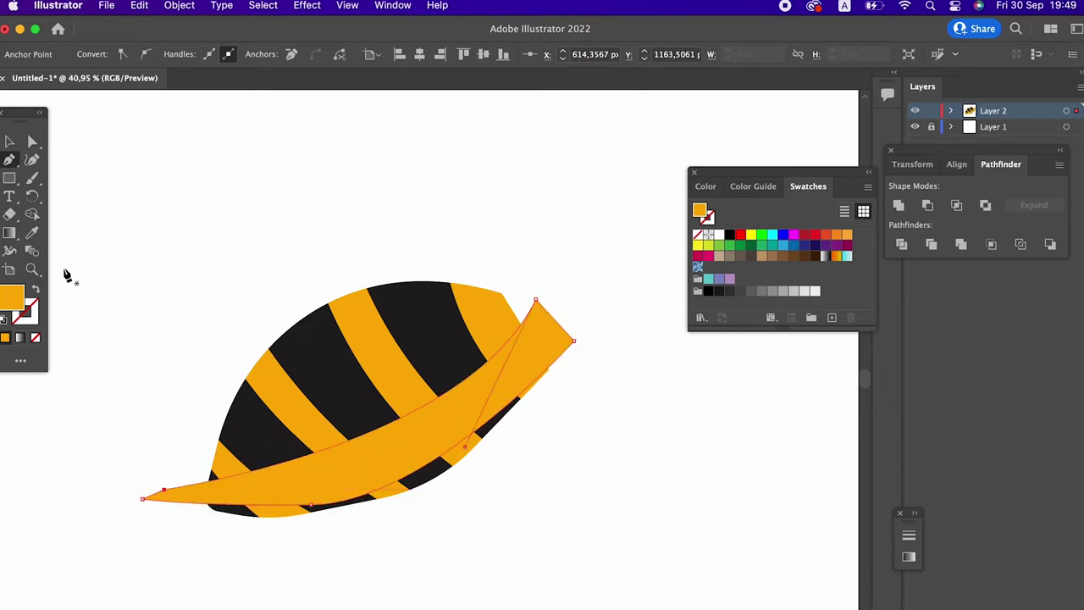
click(9, 142)
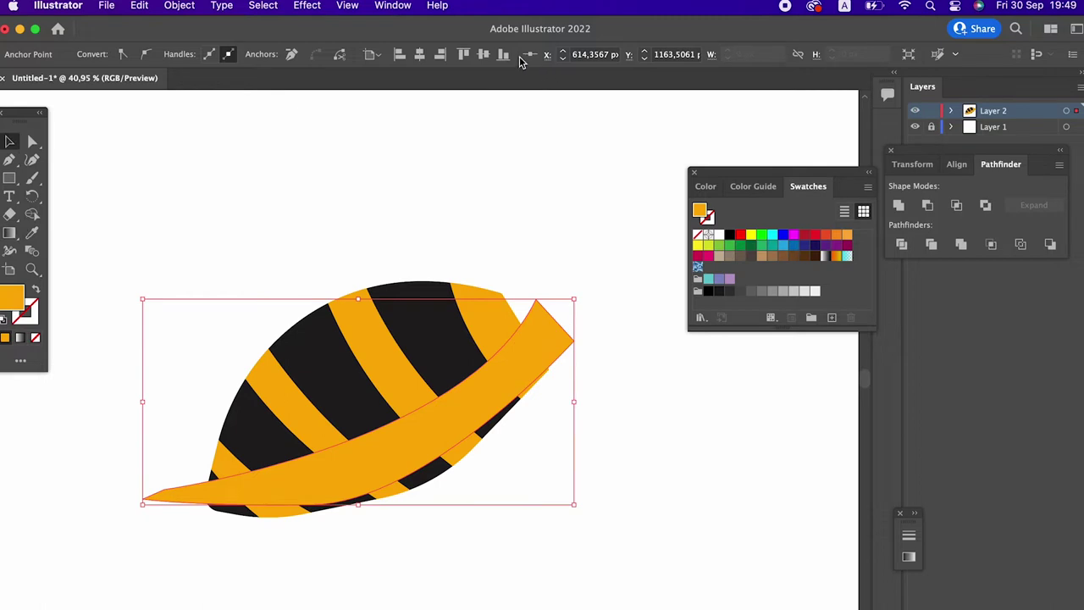
click(511, 366)
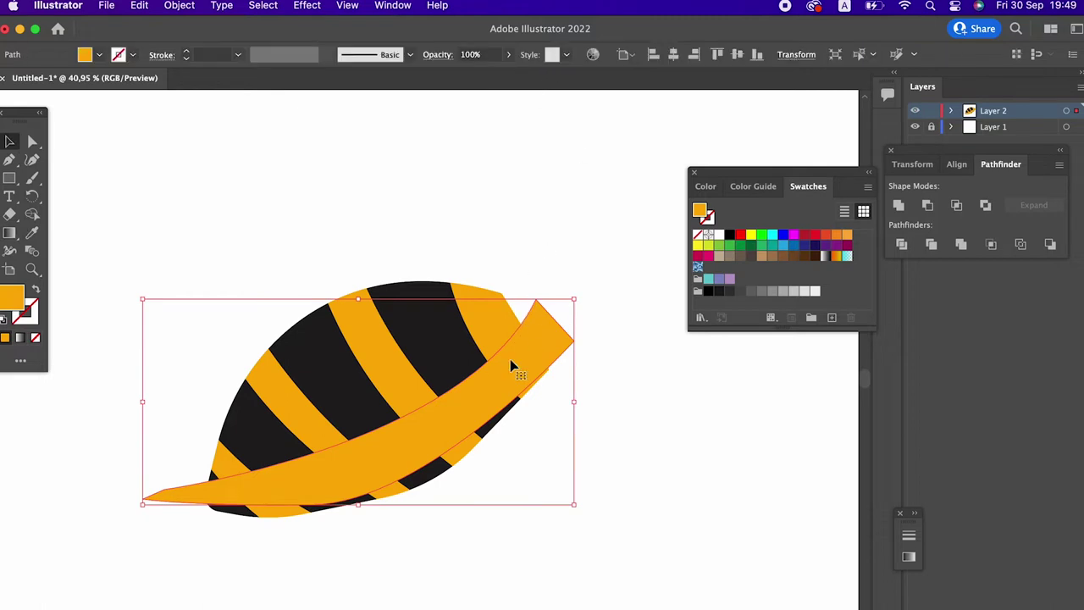
Step: Lower the band's opacity to 73% and give it a dark brown fill
click(508, 54)
drag(496, 75, 490, 76)
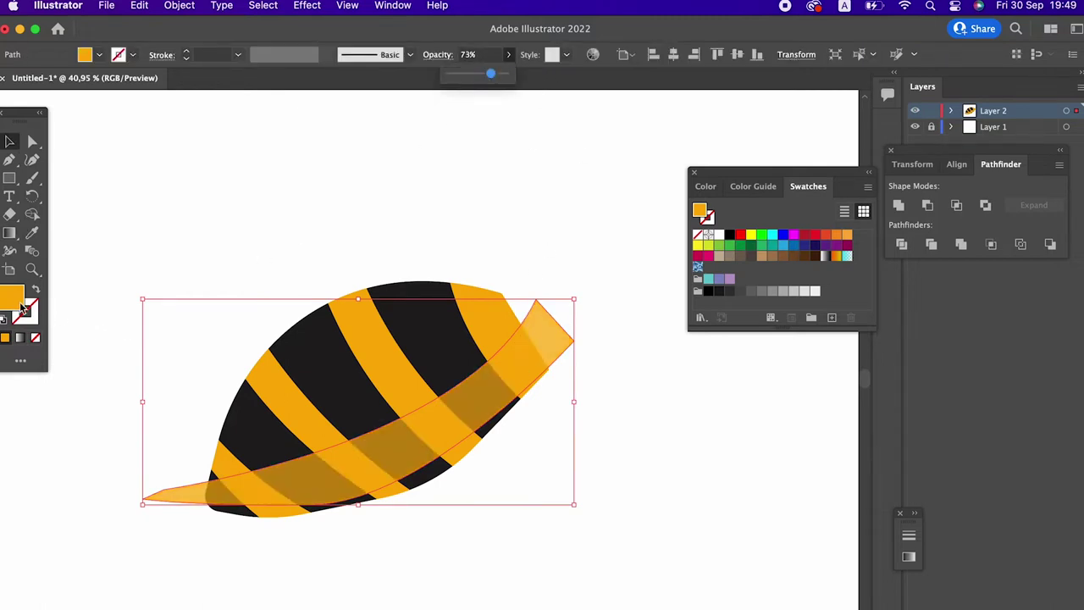
double_click(13, 304)
click(60, 210)
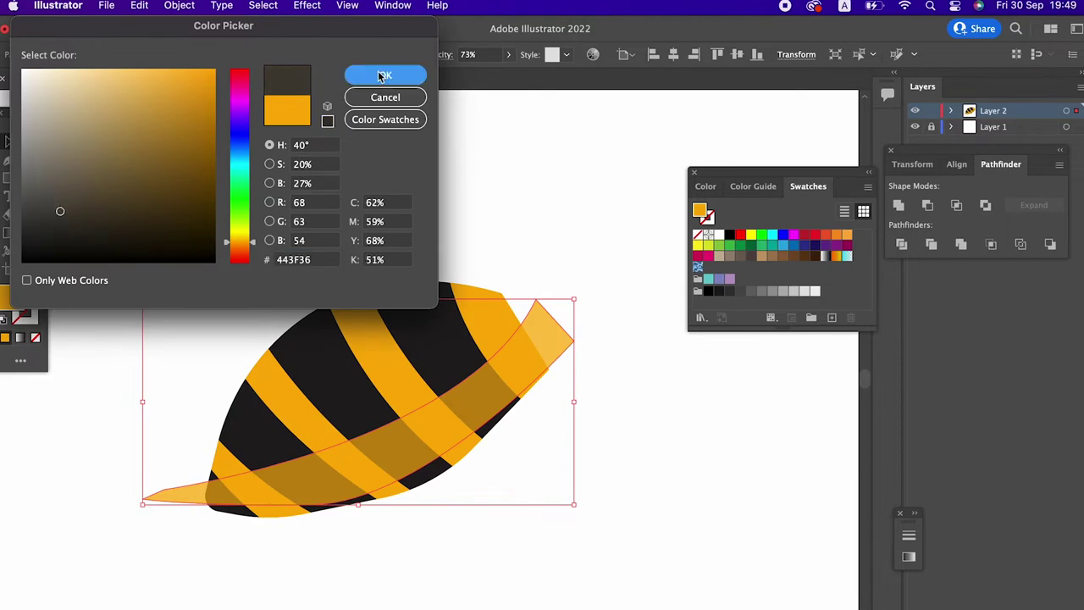
click(385, 75)
Step: Reduce the band's opacity further to 26% and check the fade
click(514, 375)
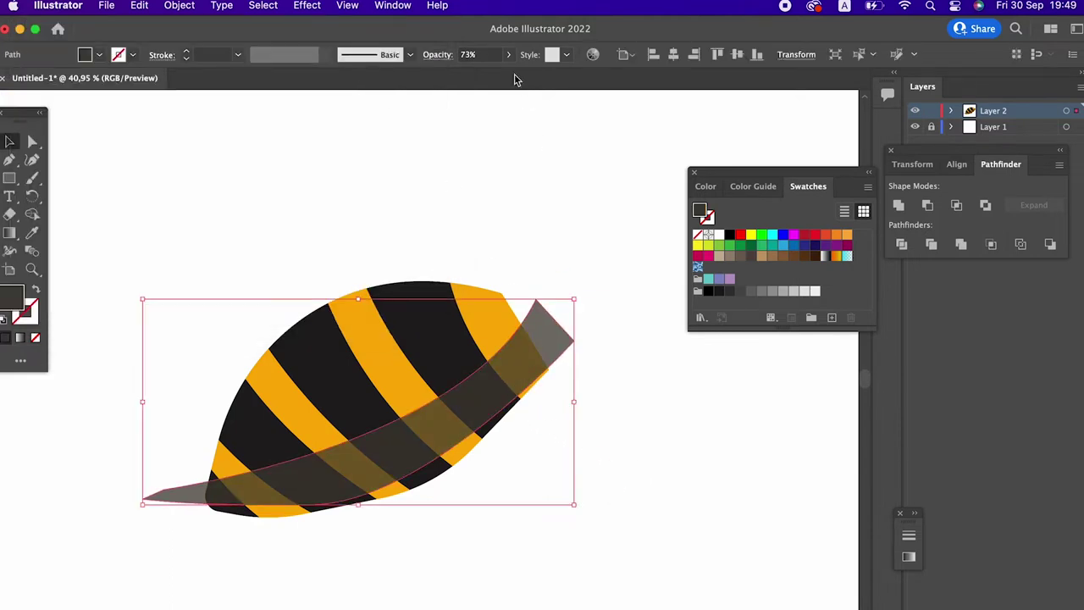
click(506, 54)
drag(495, 72, 470, 73)
click(648, 460)
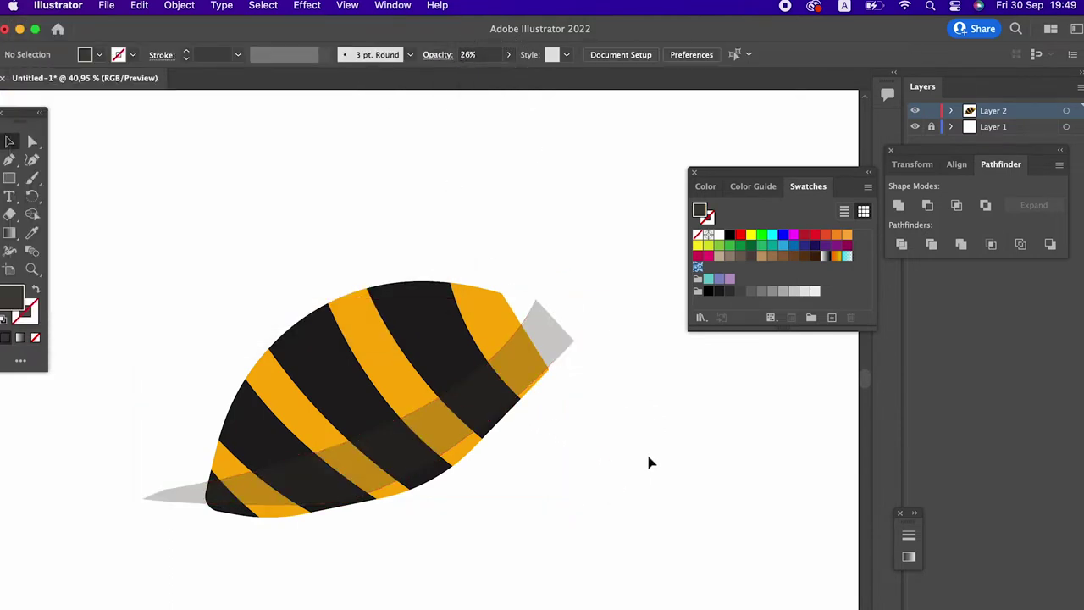
scroll(641, 412, down, 2)
Step: Change the band's fill to pure black (#000000)
click(464, 381)
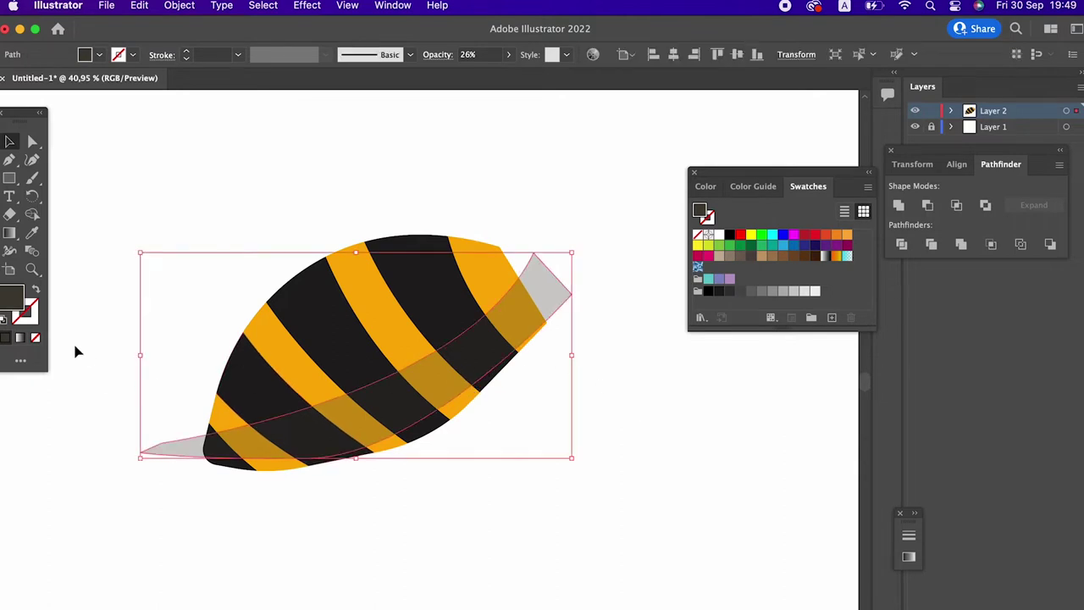
double_click(19, 310)
mouse_move(58, 212)
mouse_down()
mouse_move(43, 249)
mouse_move(10, 278)
mouse_up()
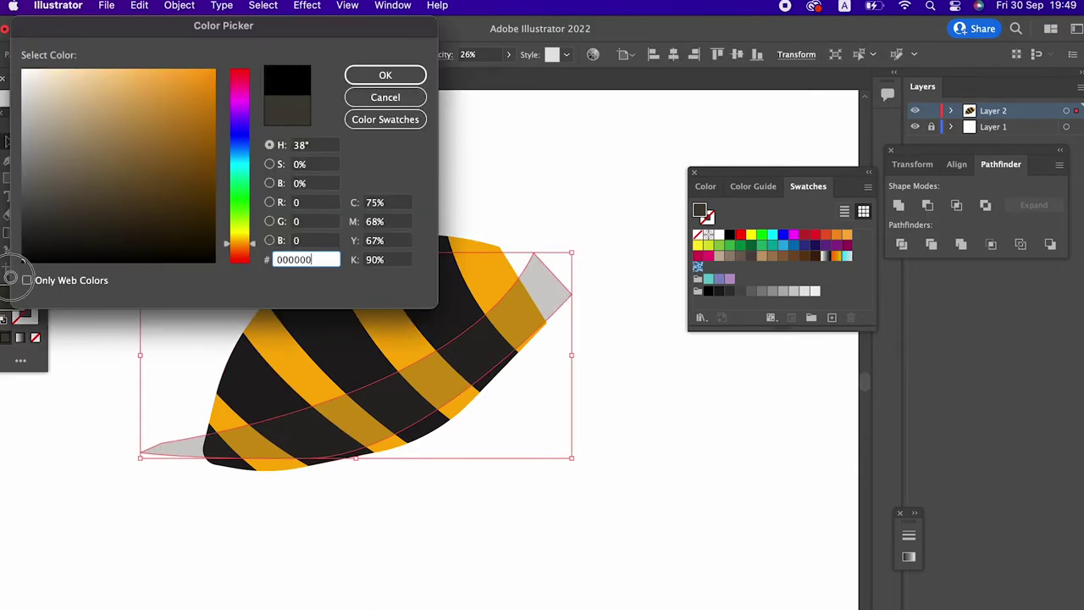
click(380, 76)
click(581, 426)
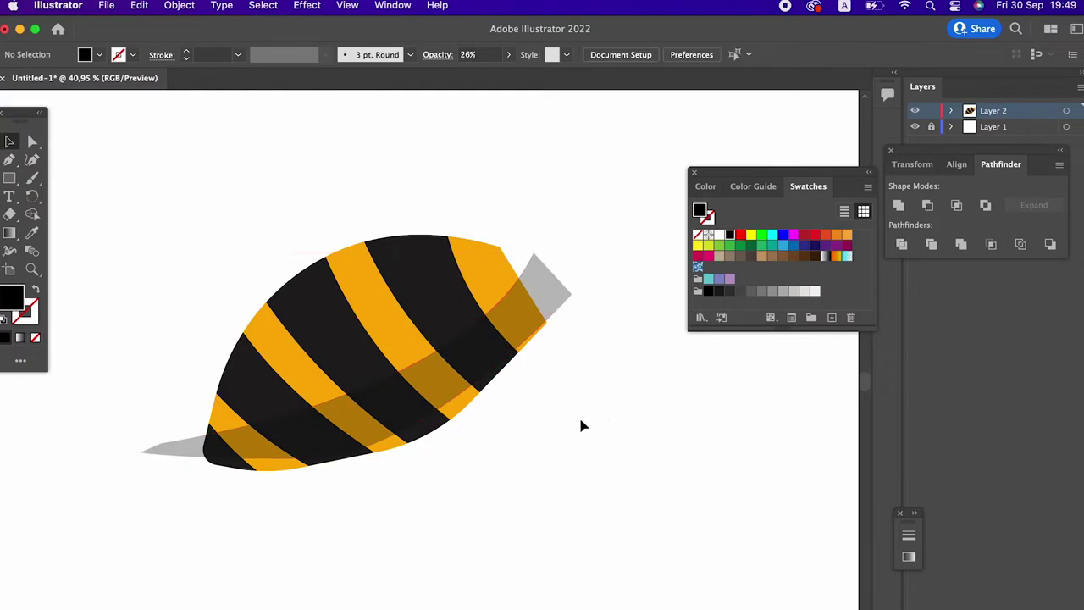
scroll(559, 432, up, 1)
scroll(544, 441, up, 1)
Step: Reshape the shadow band with the Curvature tool, moving its right corner and adding bottom-edge points
key(z)
click(9, 142)
click(576, 334)
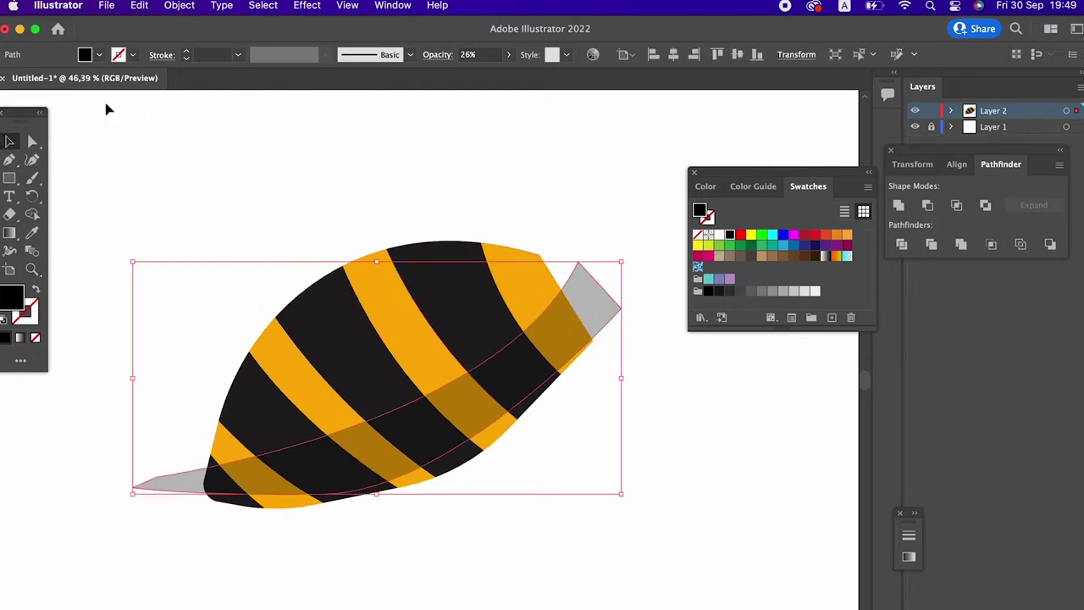
click(32, 160)
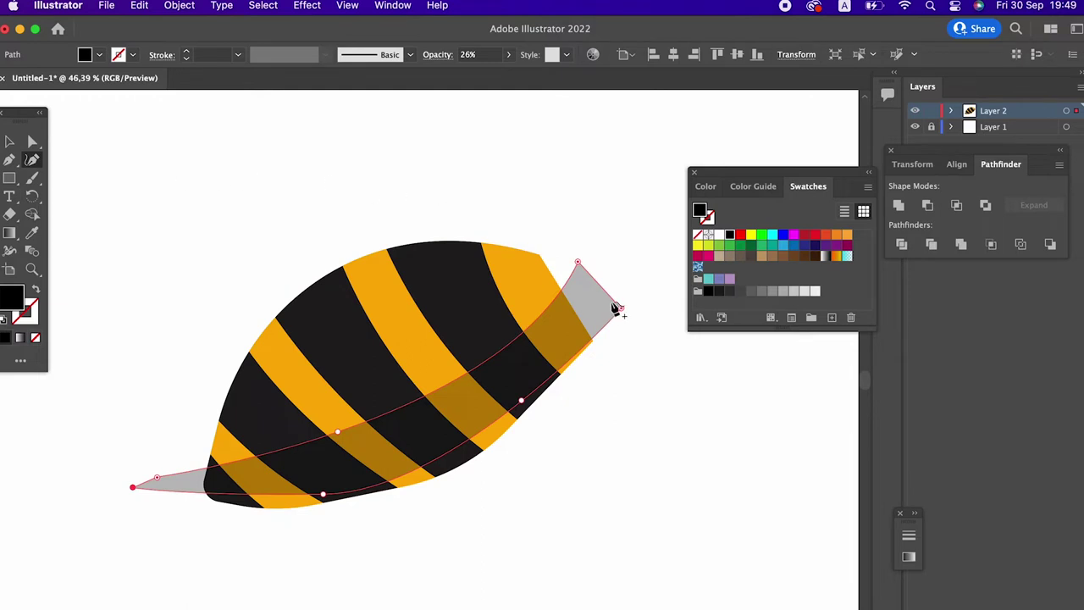
drag(619, 311, 612, 298)
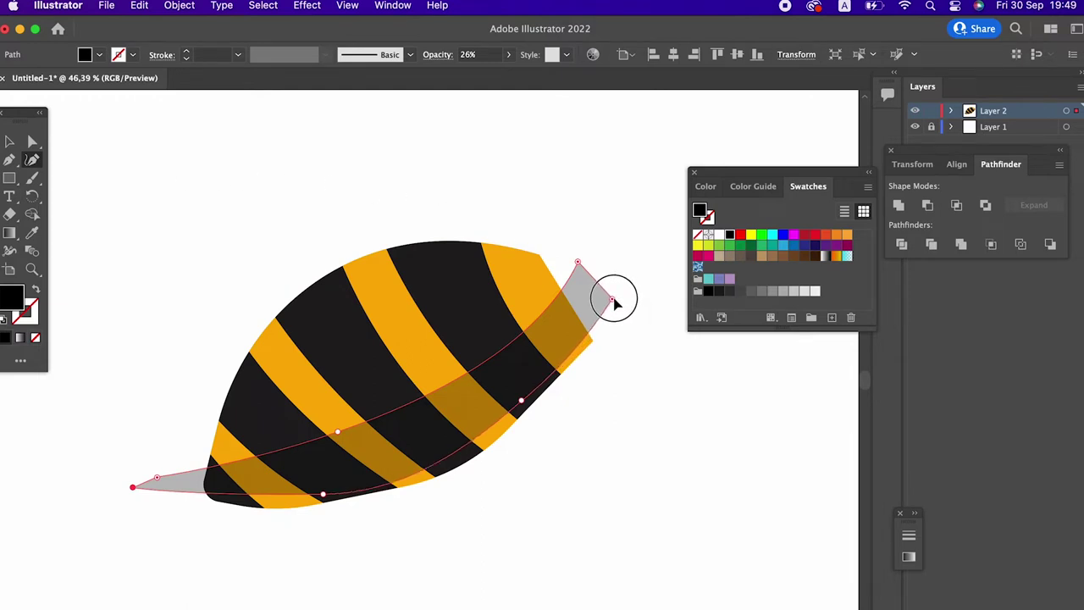
click(469, 451)
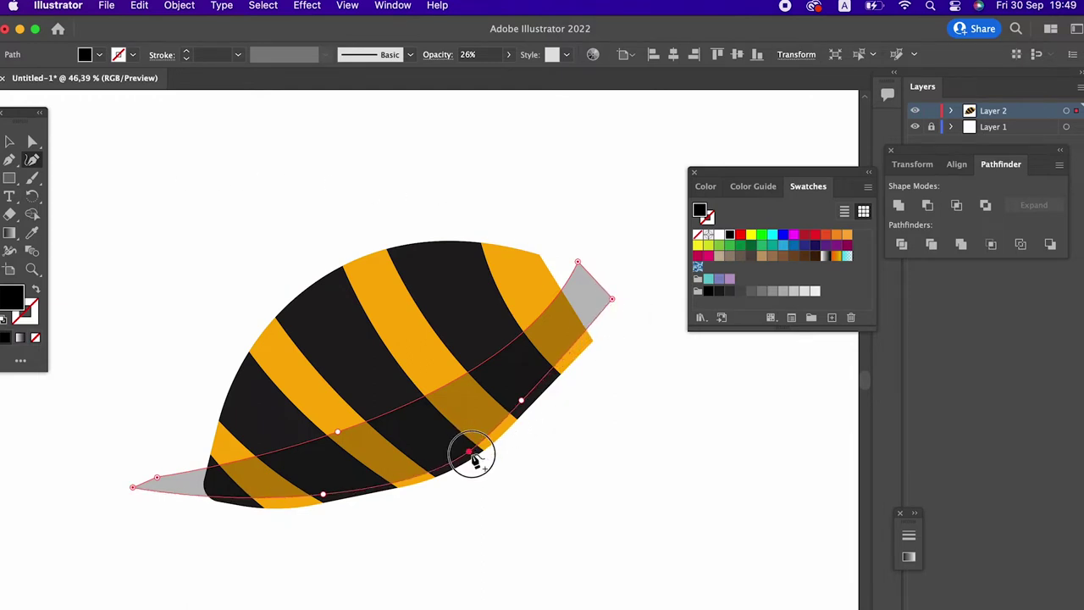
mouse_move(254, 502)
mouse_down()
mouse_move(269, 513)
mouse_move(267, 499)
mouse_move(296, 496)
mouse_move(293, 506)
mouse_move(246, 501)
mouse_up()
drag(394, 486, 422, 472)
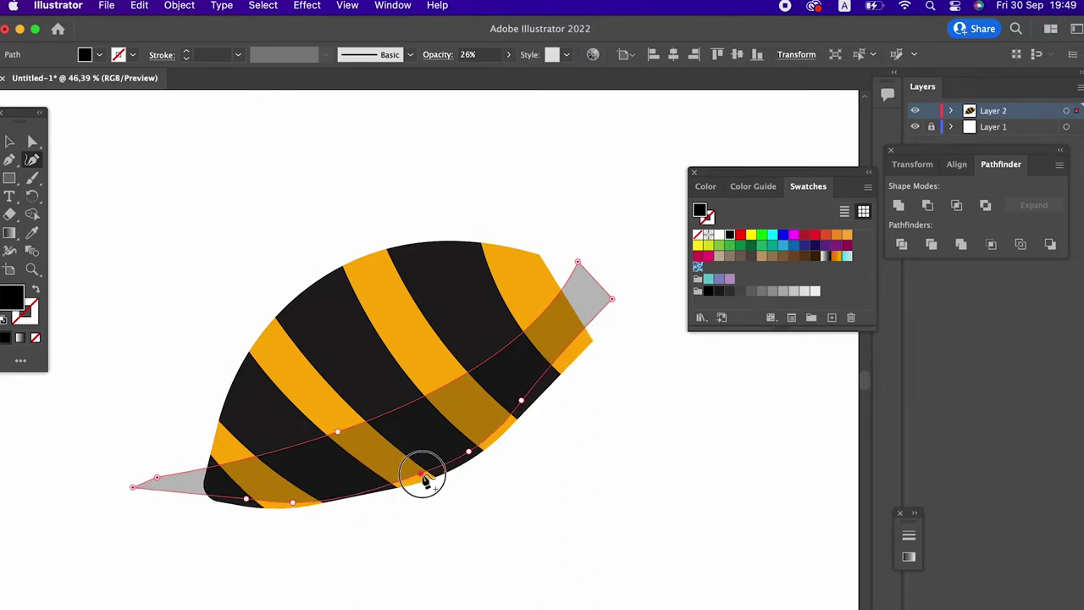
click(293, 502)
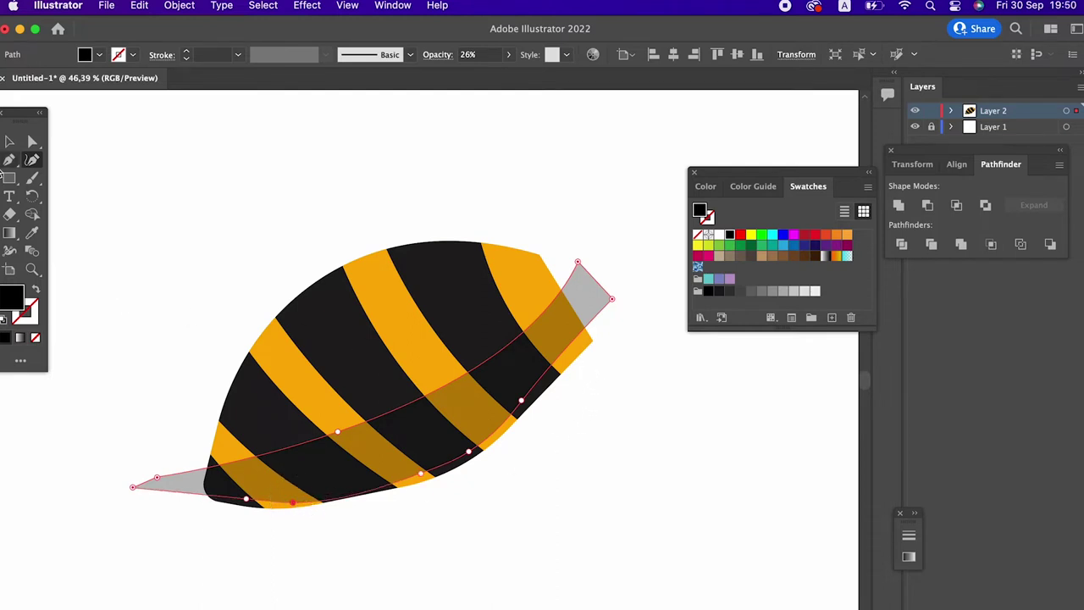
click(8, 143)
click(532, 487)
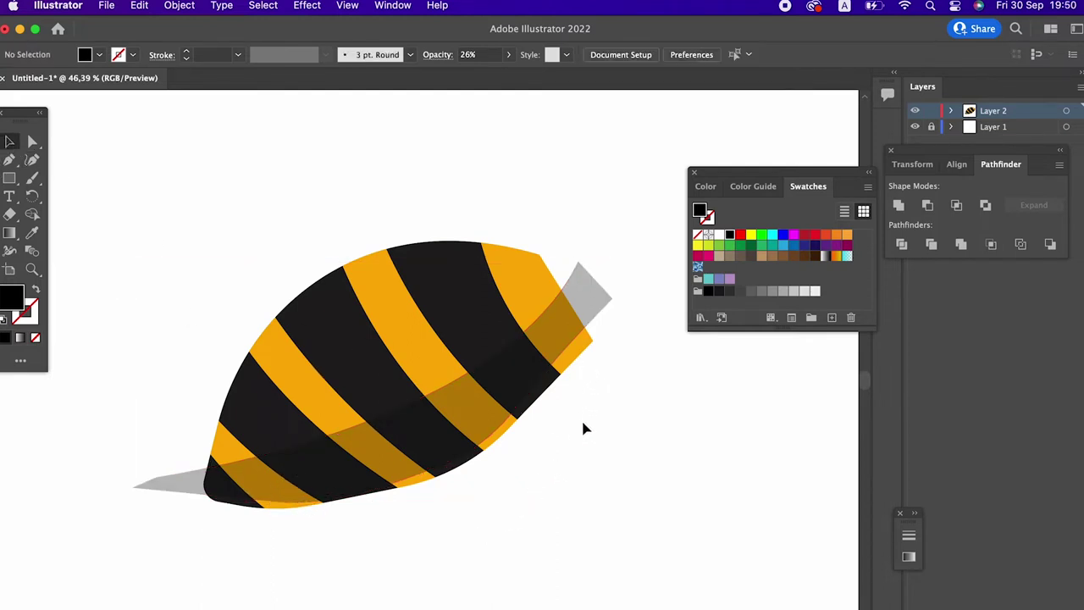
Step: Fine-tune the band's right corner and bottom point to follow the body
click(597, 307)
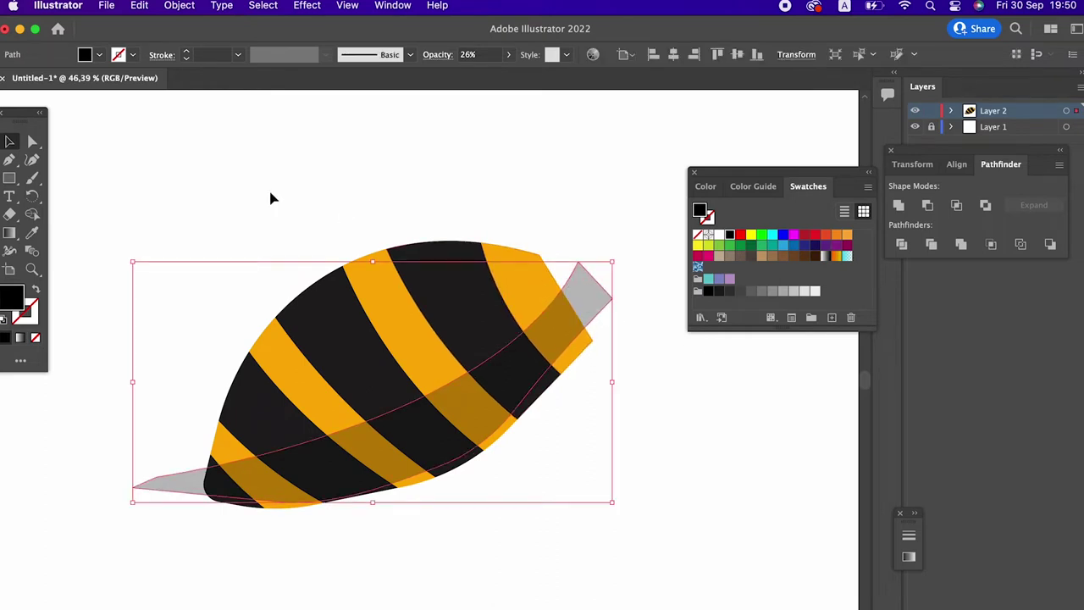
click(33, 159)
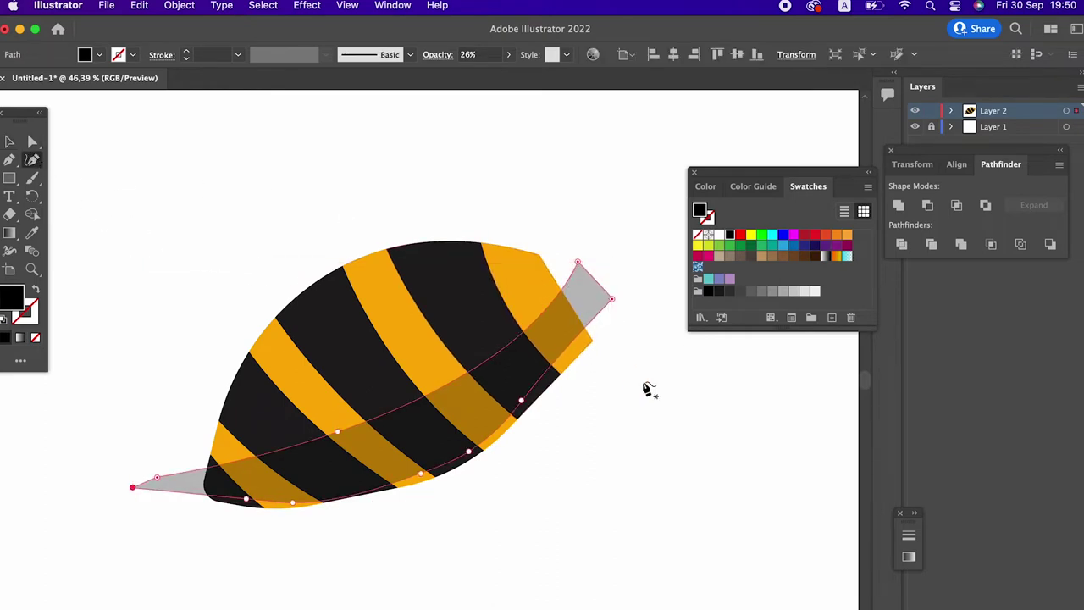
drag(614, 305, 621, 311)
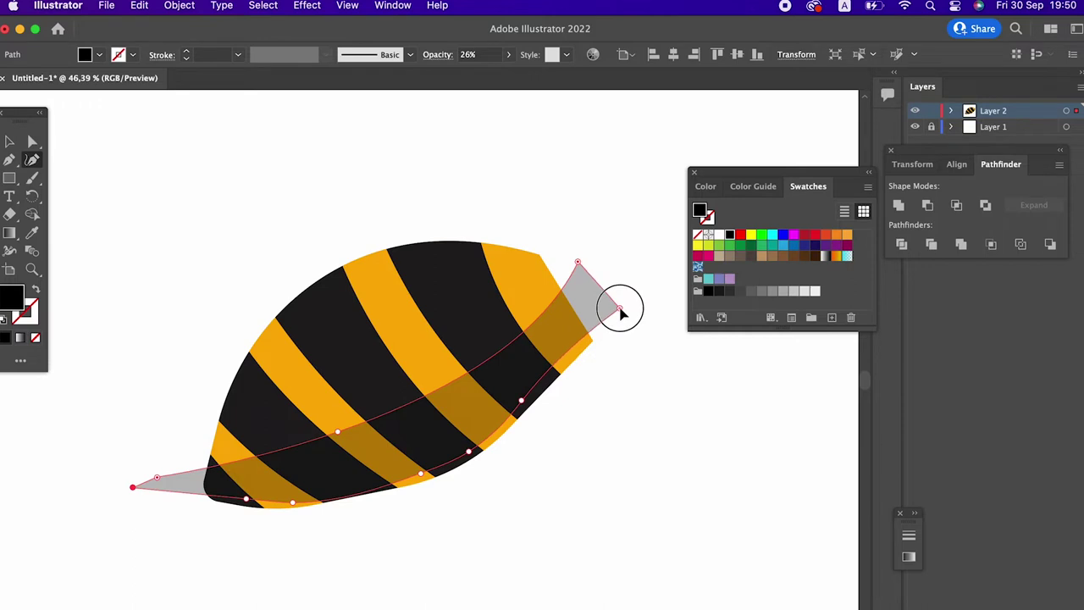
drag(293, 503, 298, 498)
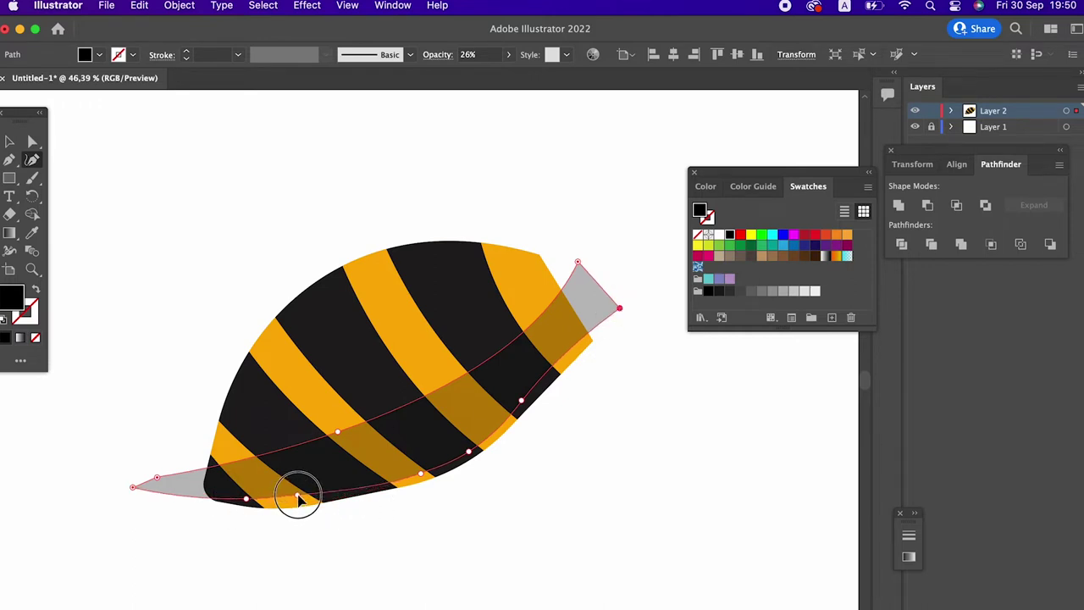
click(9, 141)
click(527, 496)
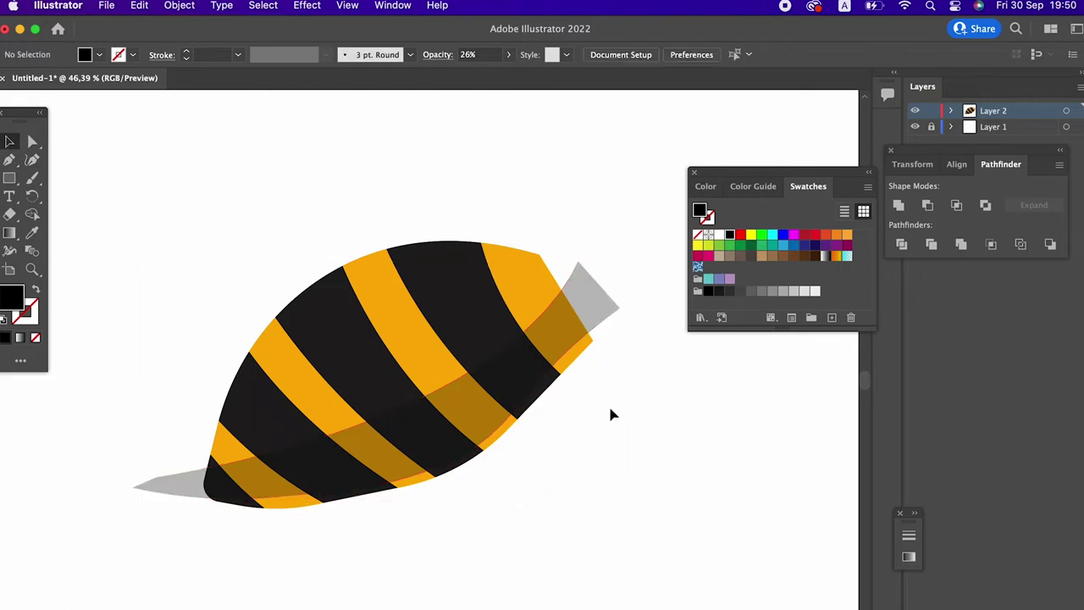
Step: Divide the striped body pieces and shadow band where they overlap
click(528, 271)
click(477, 303)
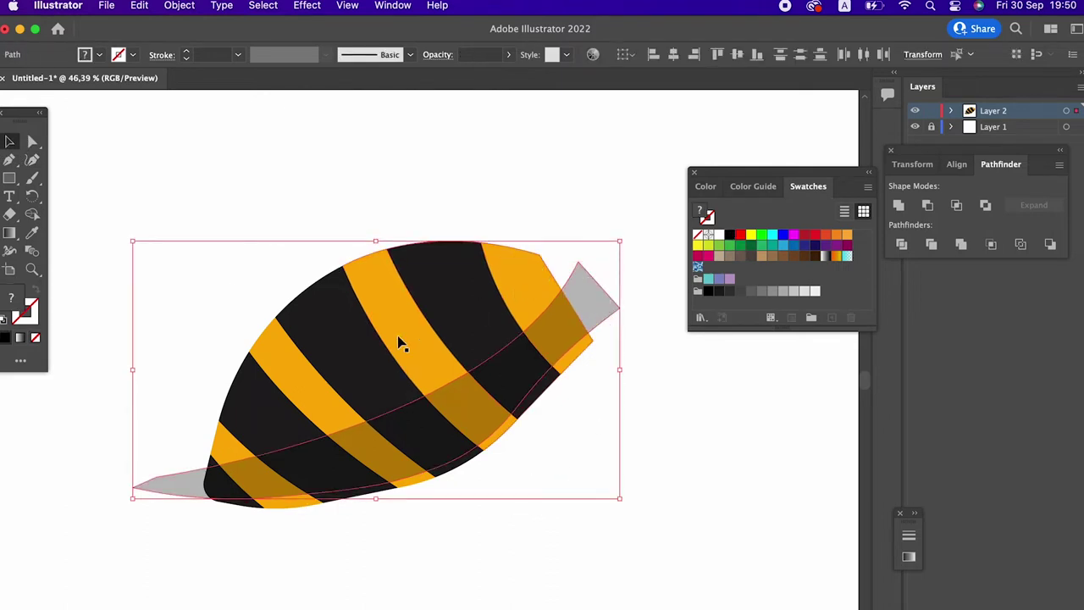
click(250, 425)
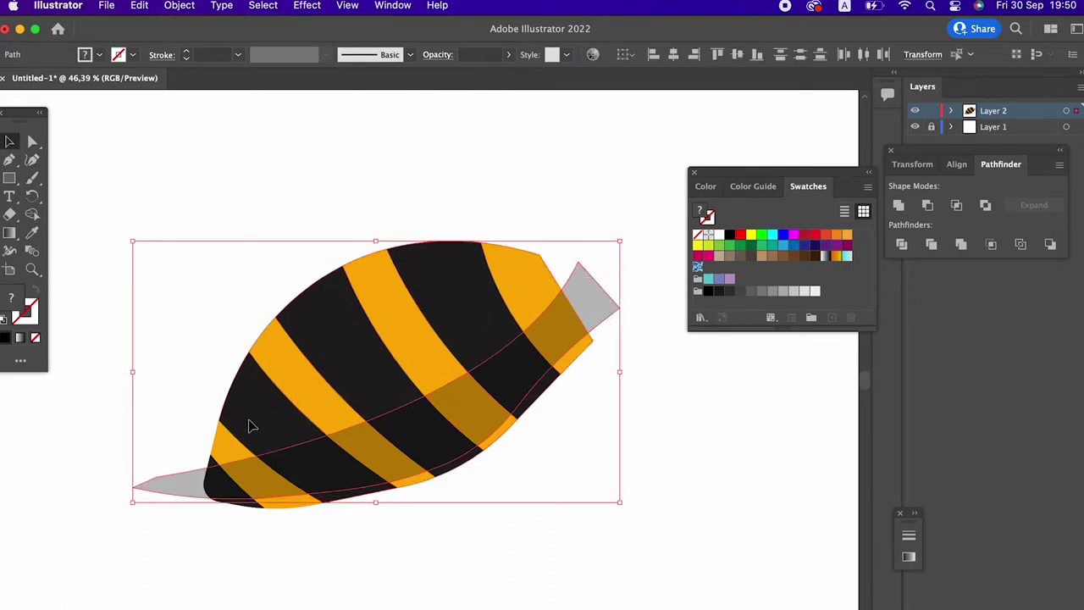
shift+click(215, 471)
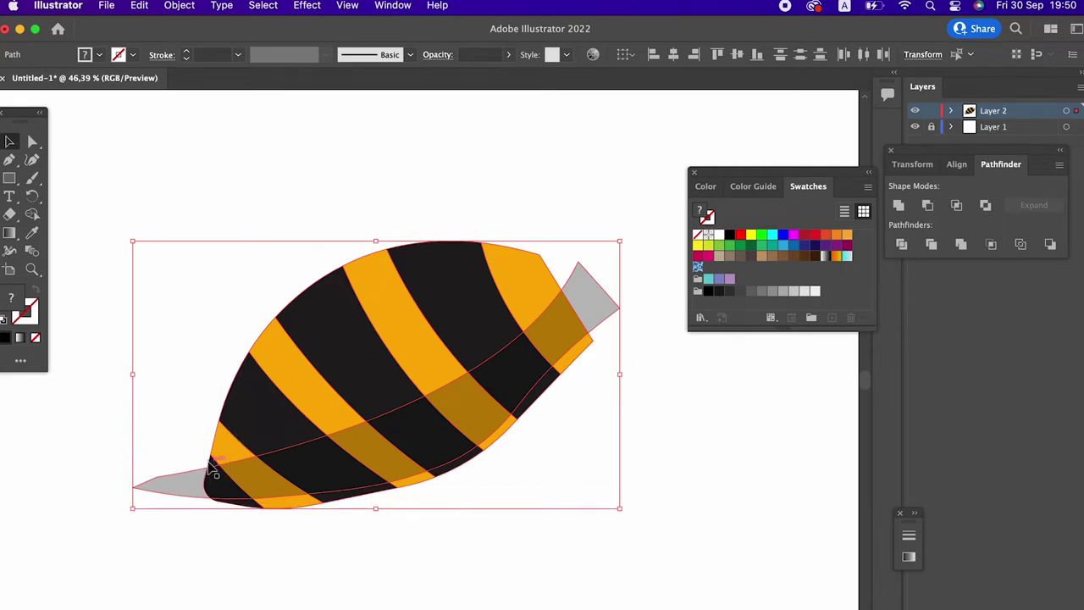
click(906, 243)
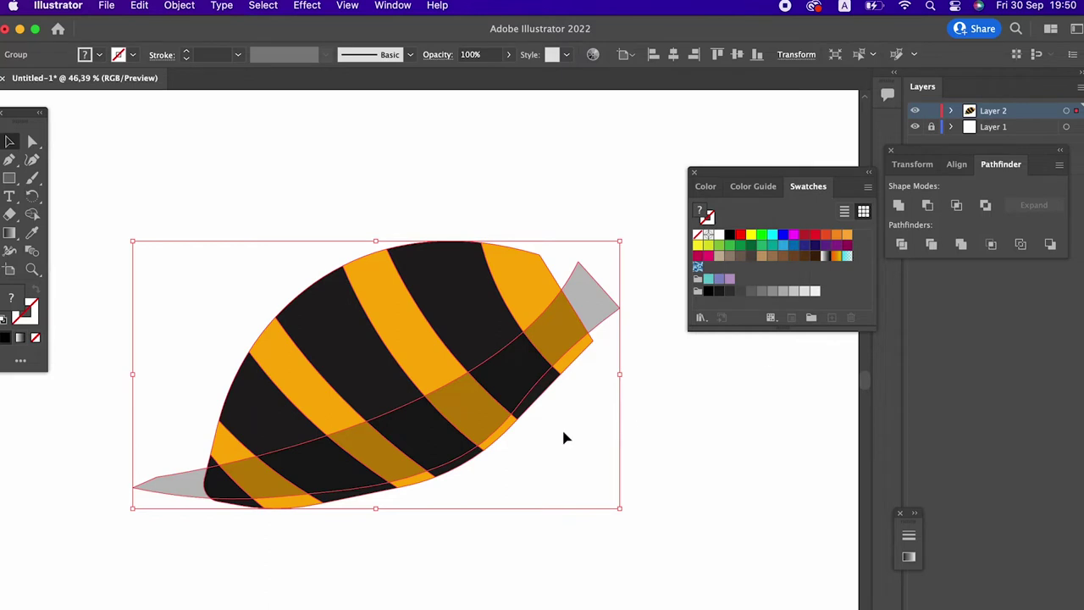
Step: Delete the upper-right and lower-left grey tips inside the body group
double_click(584, 304)
click(590, 296)
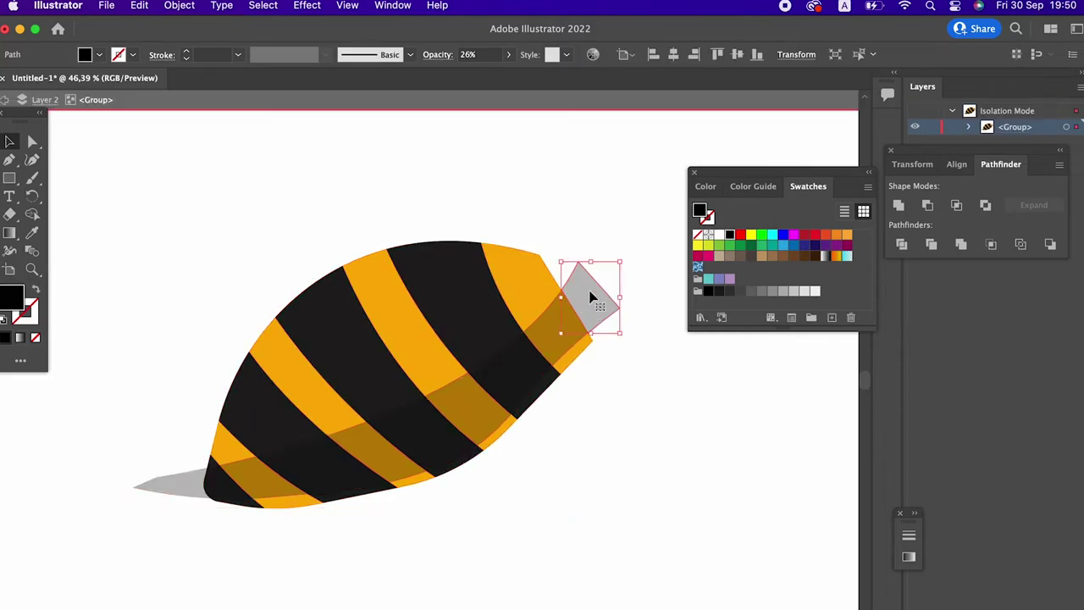
key(Delete)
click(210, 490)
key(Delete)
double_click(222, 529)
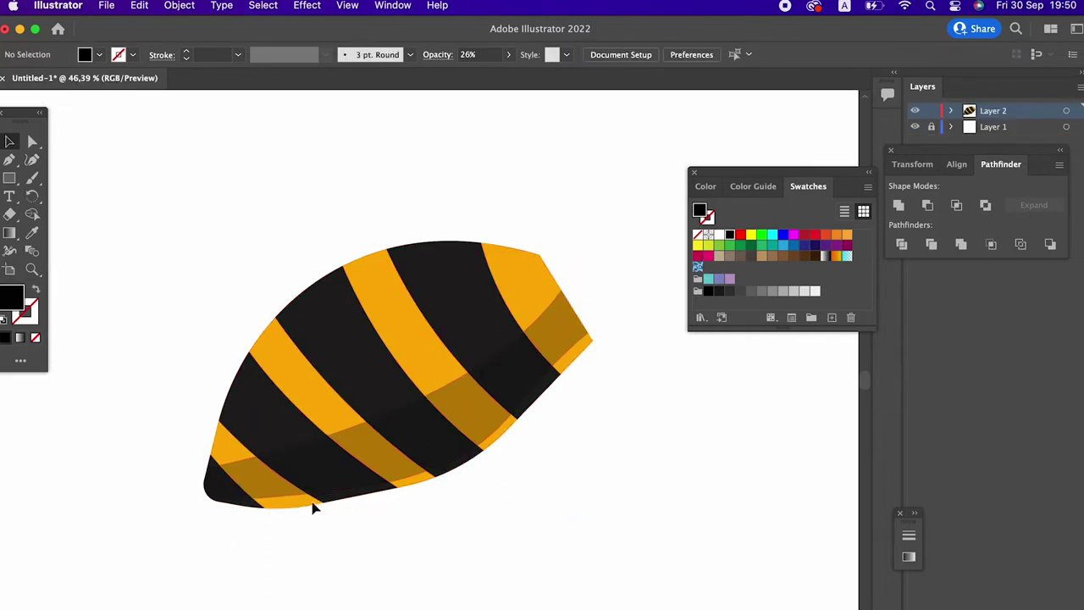
drag(593, 460, 612, 483)
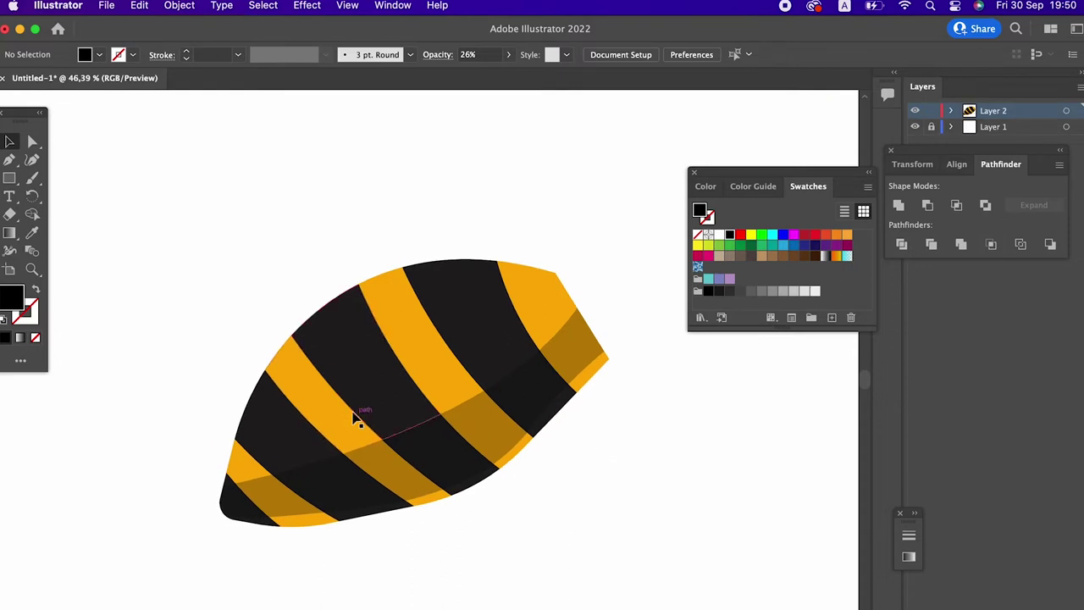
click(9, 159)
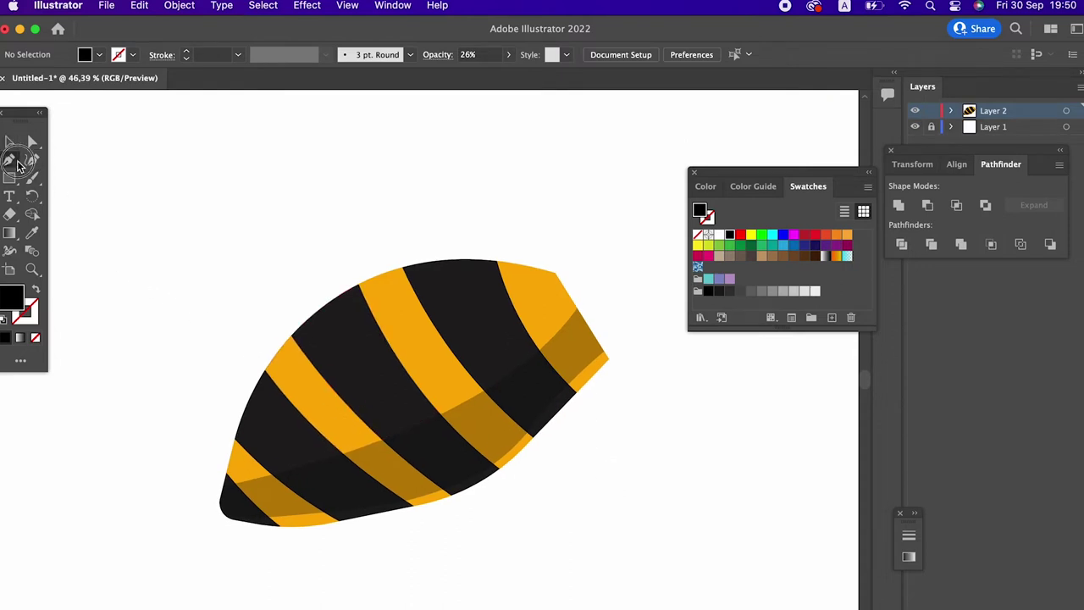
Step: Draw a crescent along the abdomen's upper-left edge and fill it white
click(272, 406)
drag(445, 281, 596, 294)
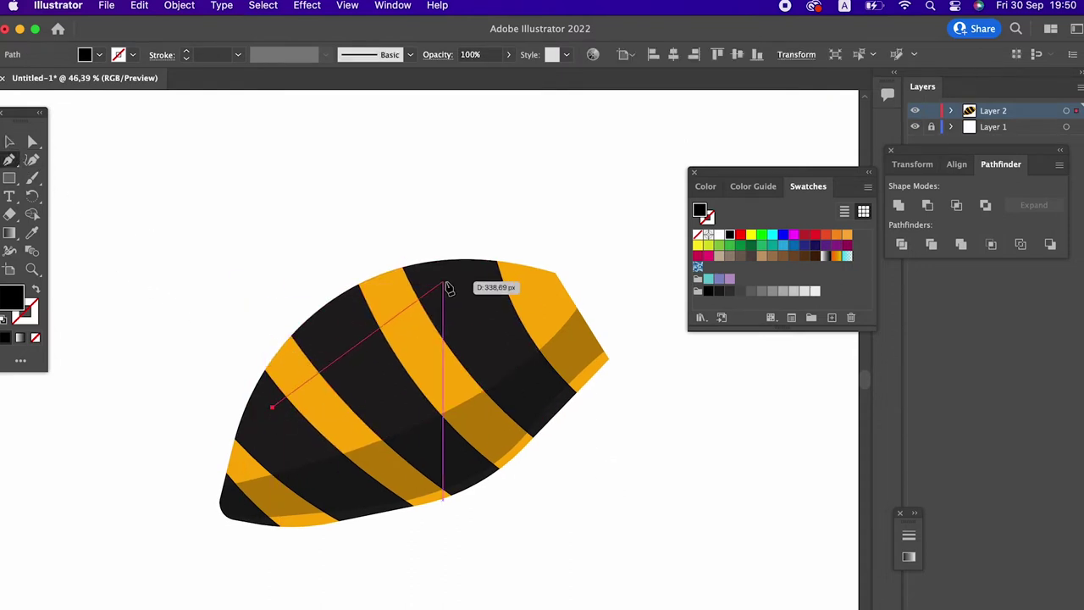
drag(597, 293, 573, 268)
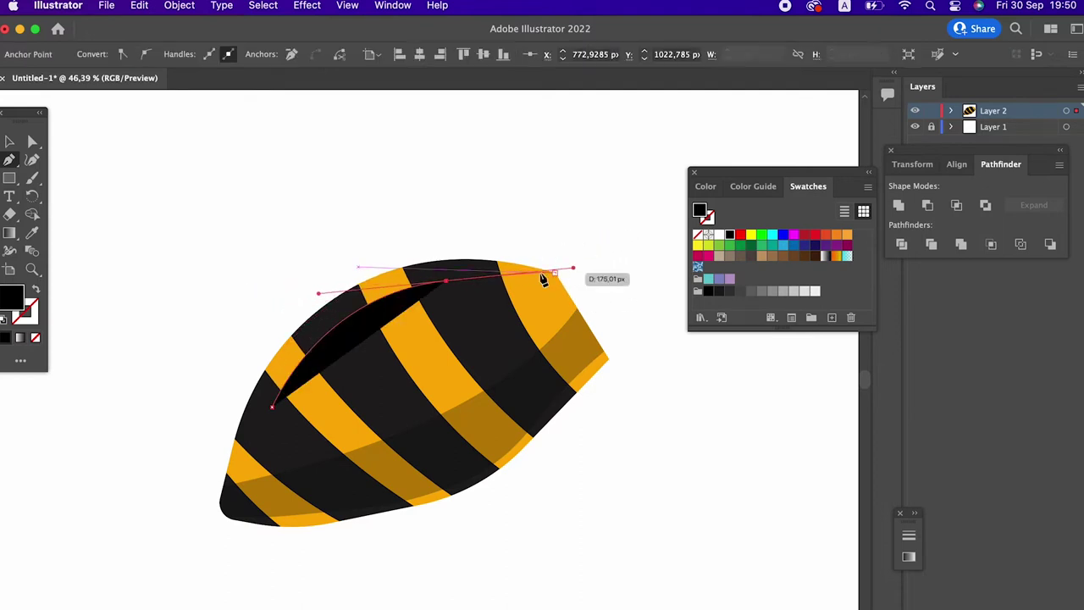
click(445, 281)
drag(266, 414, 212, 475)
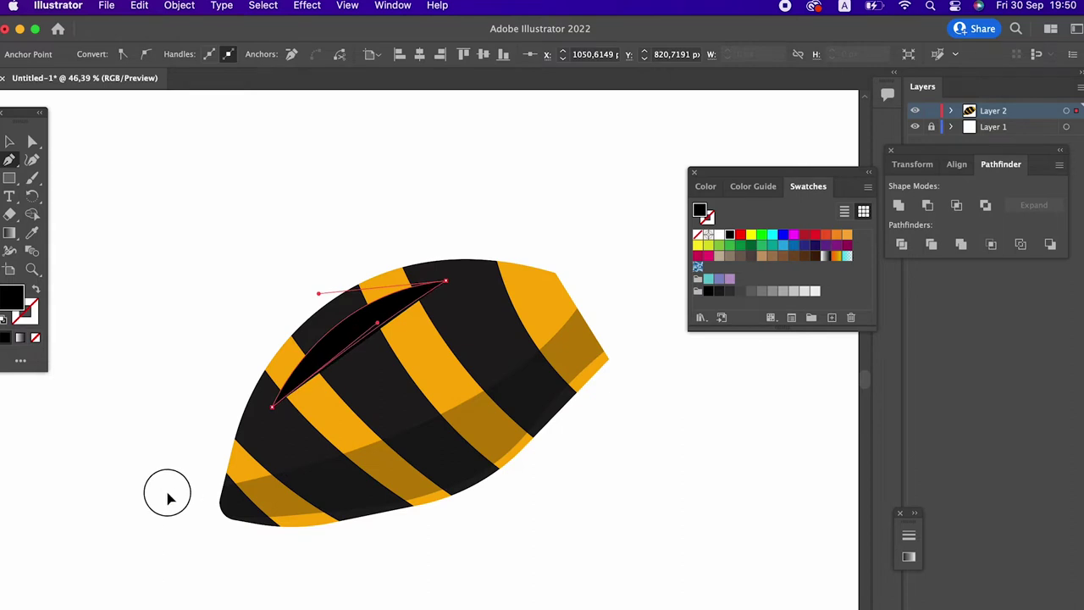
key(i)
click(151, 269)
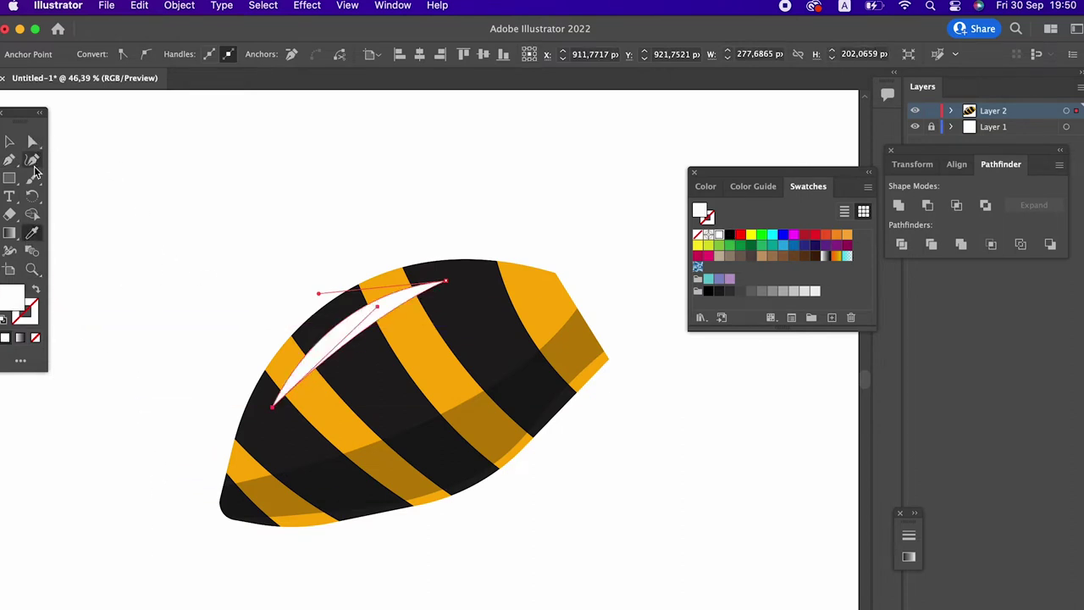
Step: Refine the crescent's curves and tips with the Curvature tool, then deselect
click(32, 159)
drag(272, 407, 264, 408)
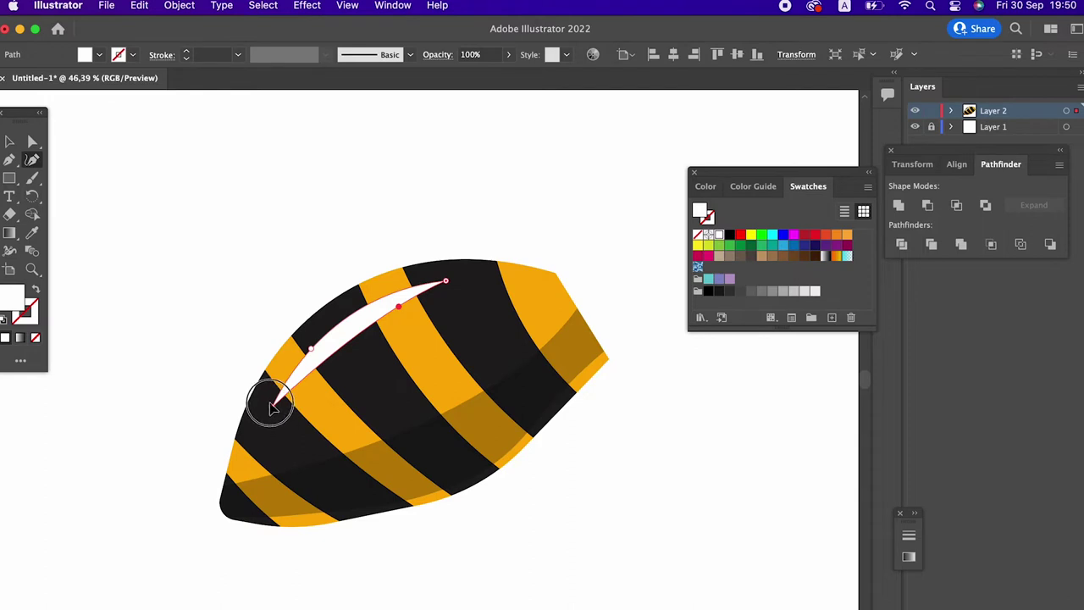
drag(312, 349, 336, 320)
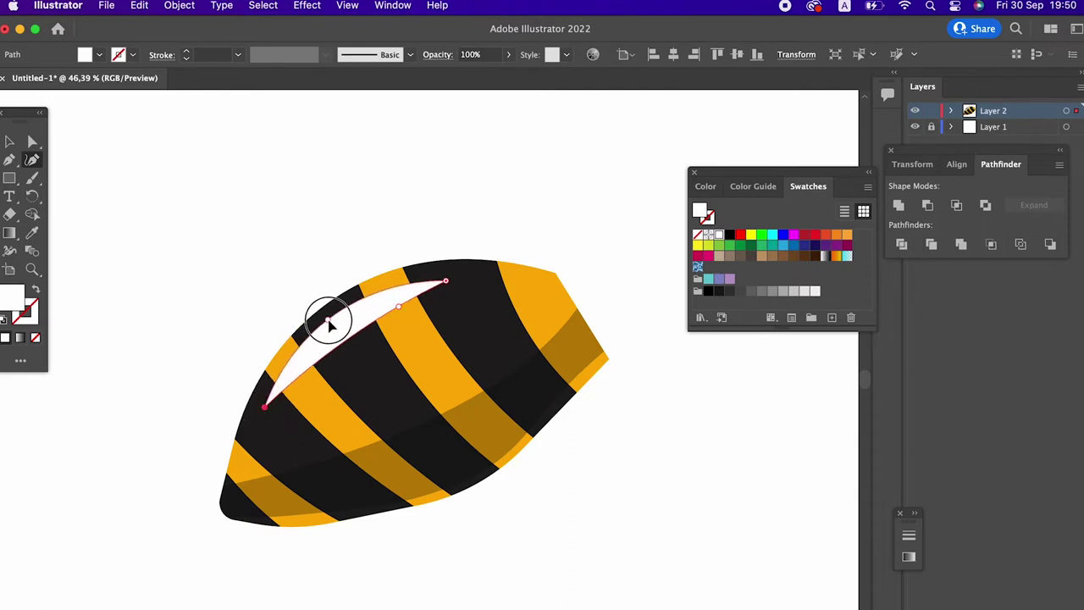
drag(401, 309, 335, 343)
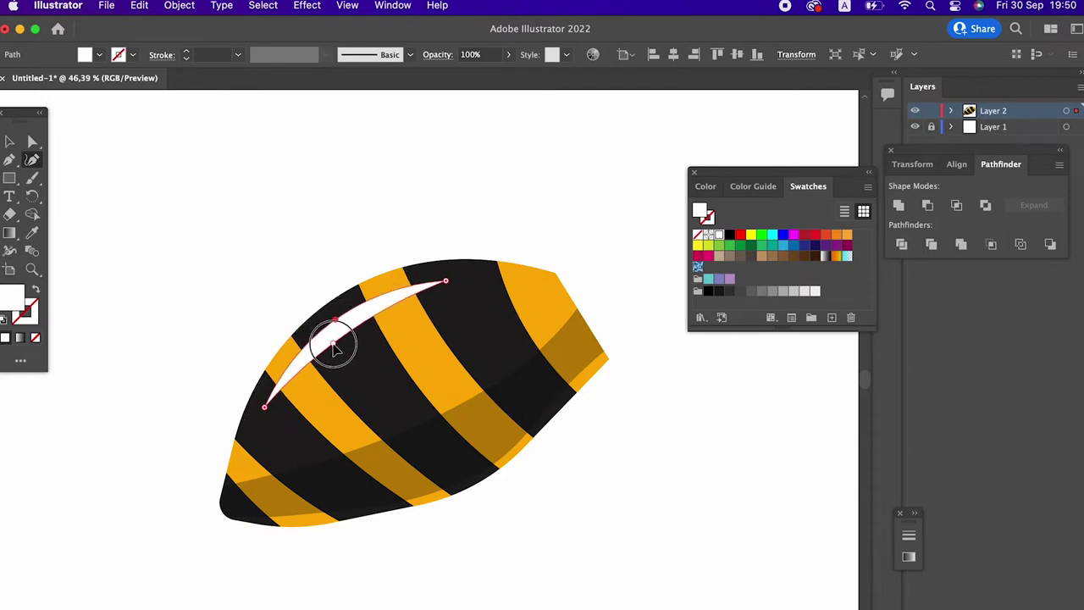
drag(448, 282, 472, 280)
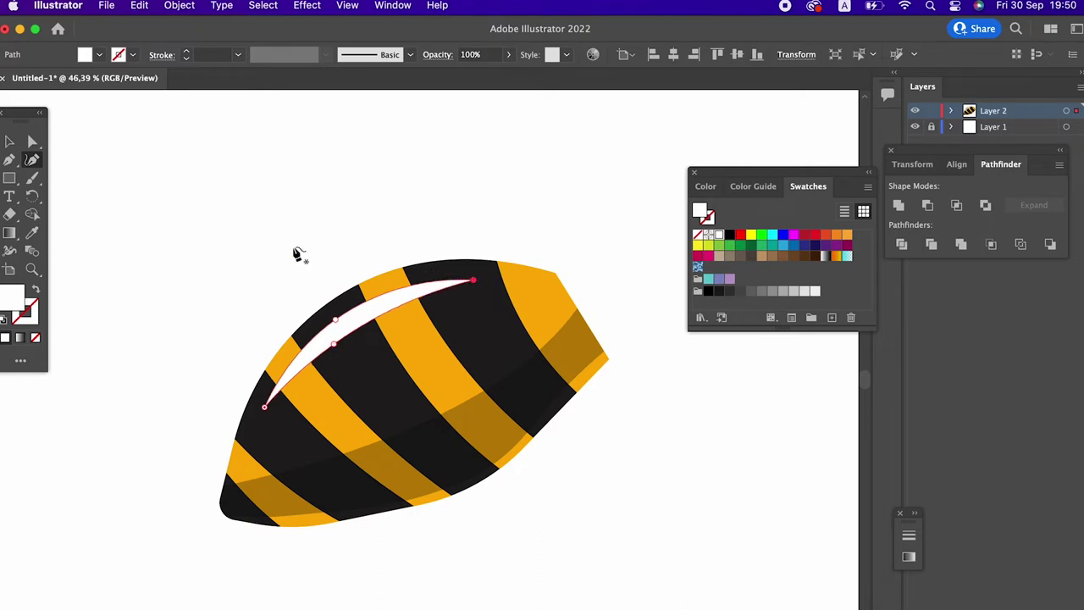
key(v)
click(162, 167)
key(z)
scroll(339, 172, down, 2)
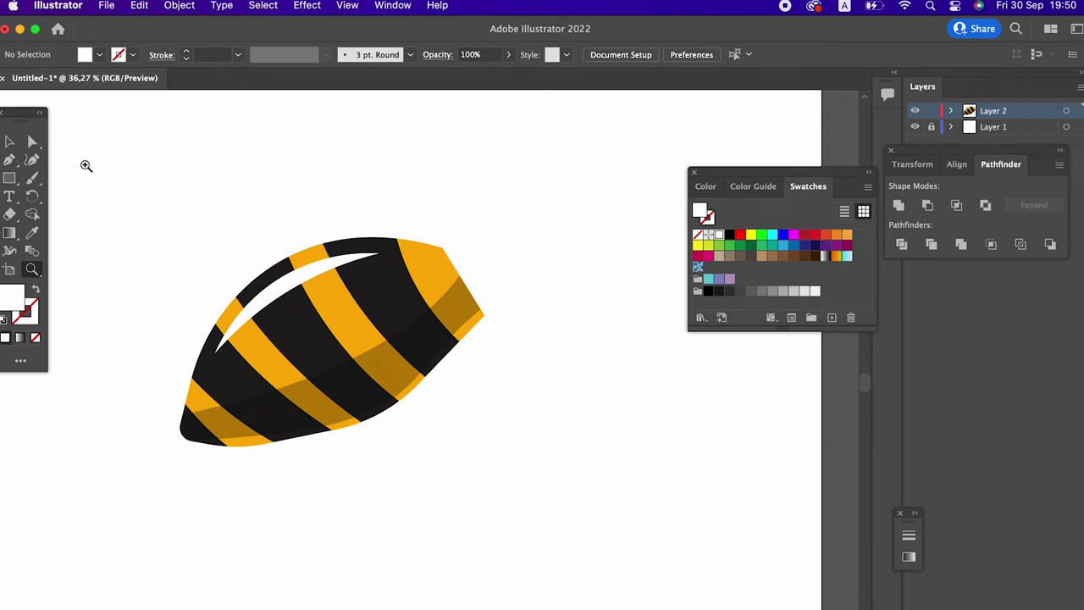
Step: Ungroup the bee body group into separate pieces
scroll(288, 308, up, 1)
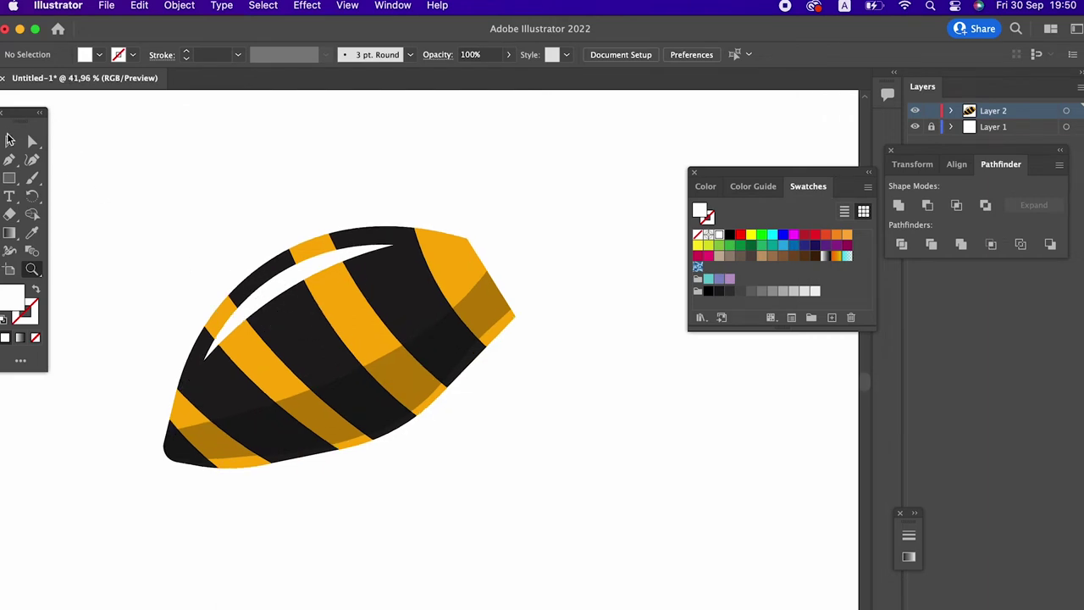
click(9, 137)
click(488, 319)
right_click(482, 313)
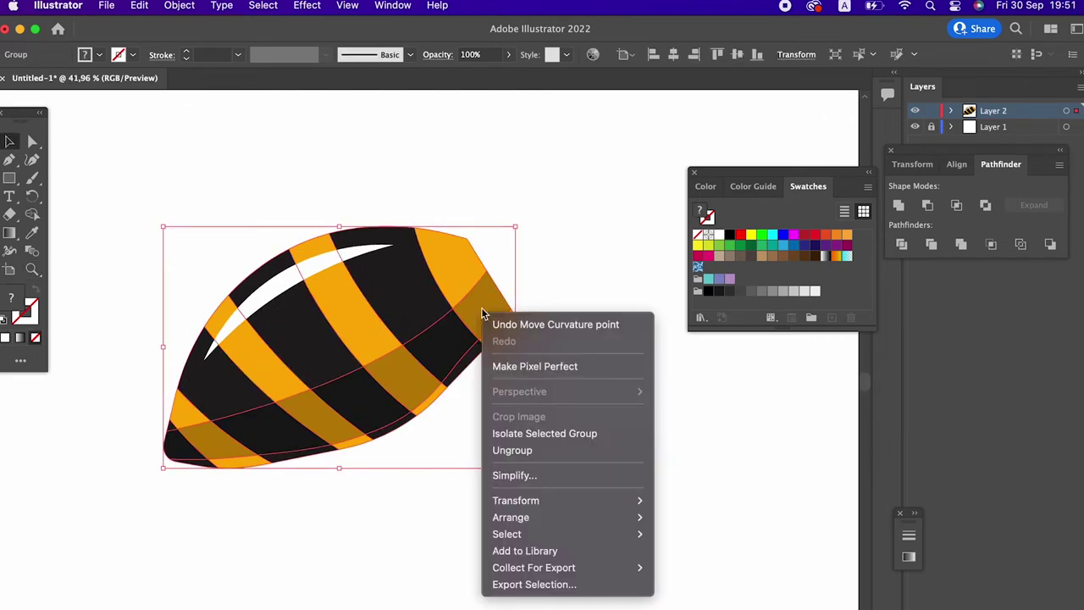
click(512, 450)
click(448, 465)
Step: Fill the four shaded stripe pieces with a redder orange
click(484, 292)
shift+click(388, 395)
shift+click(319, 415)
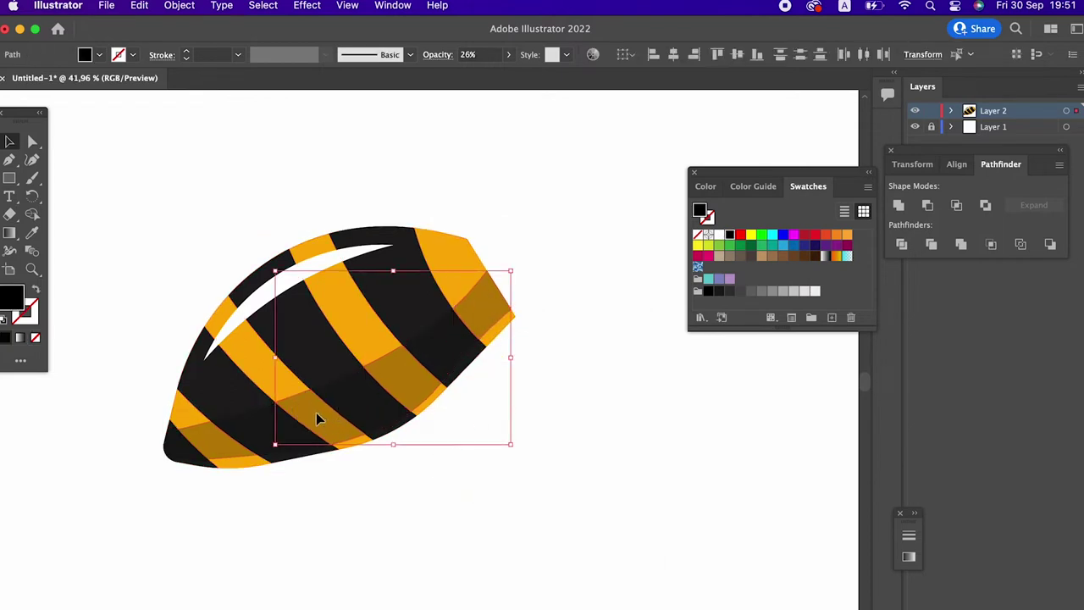
shift+click(212, 444)
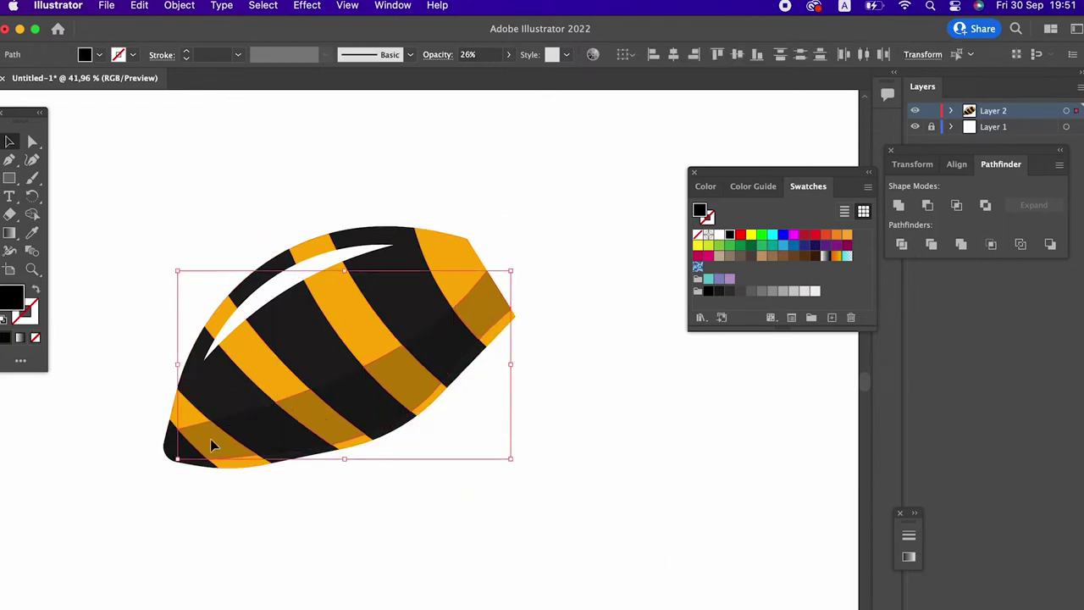
double_click(15, 300)
drag(194, 80, 197, 75)
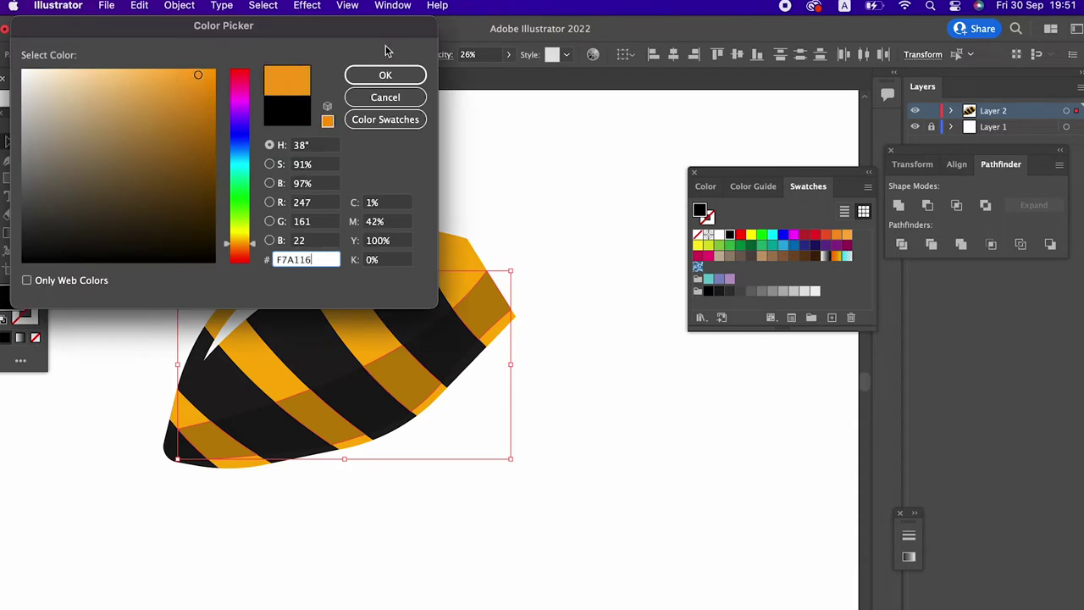
click(386, 74)
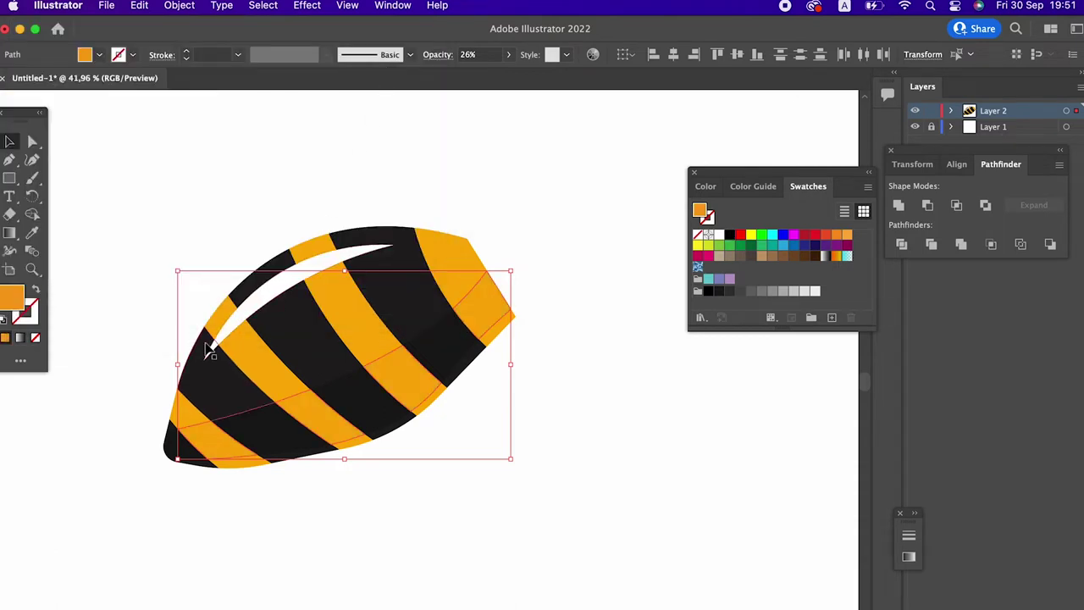
double_click(10, 300)
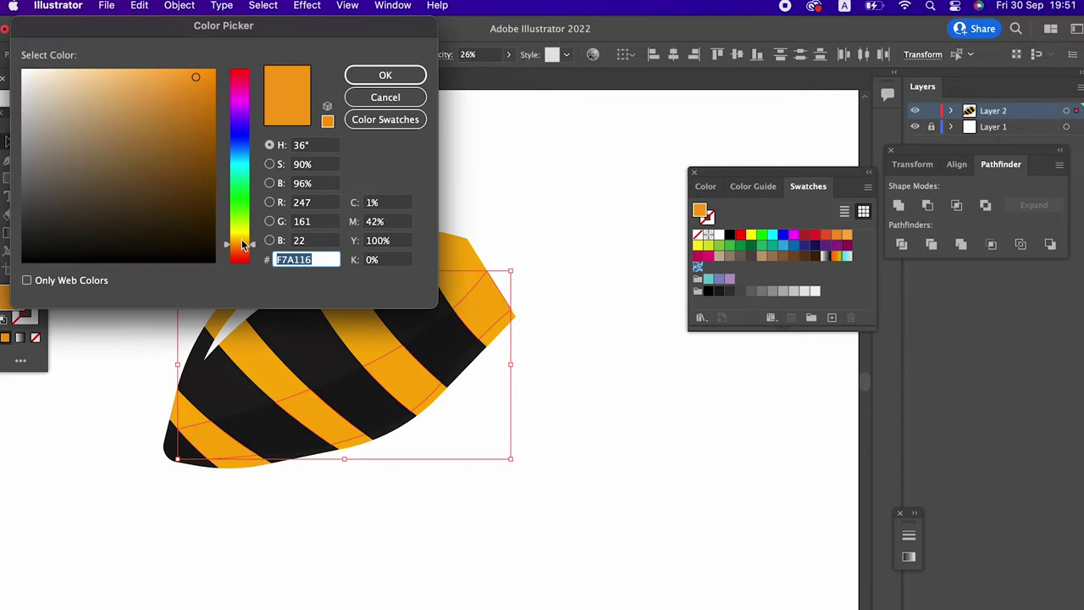
drag(242, 245, 242, 247)
click(385, 75)
click(593, 432)
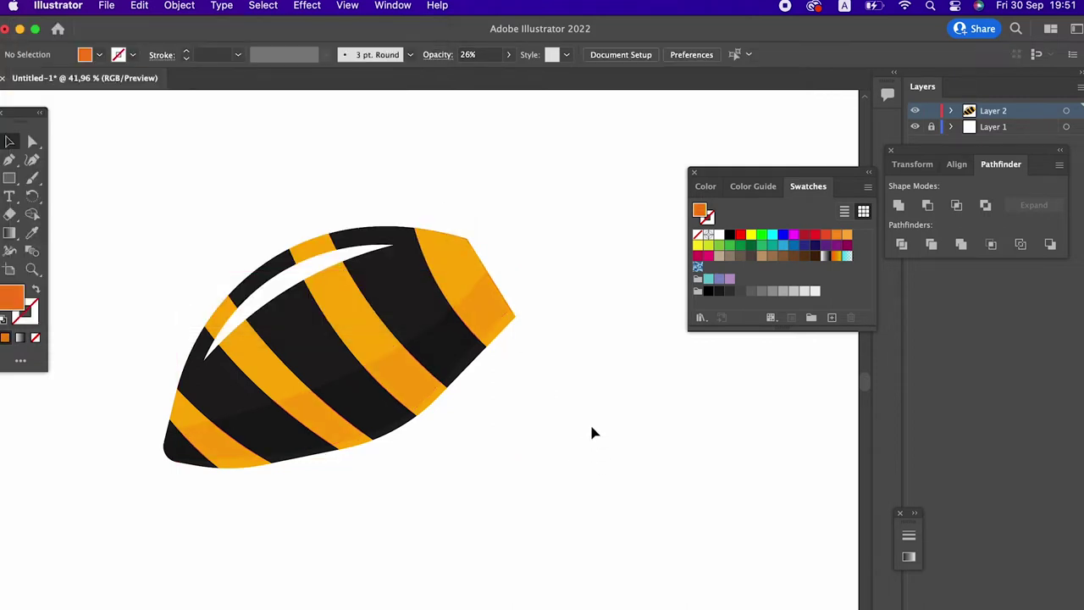
Step: Set the four dark shading pieces to black at 30% opacity
scroll(593, 433, left, 2)
scroll(616, 297, up, 2)
click(455, 369)
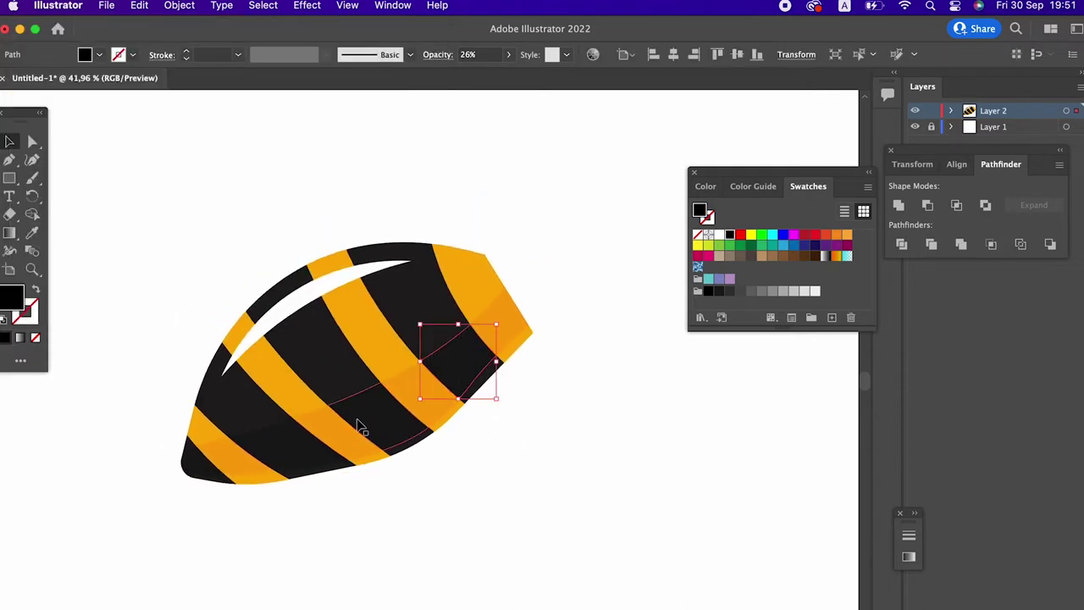
shift+click(364, 427)
shift+click(298, 447)
shift+click(198, 470)
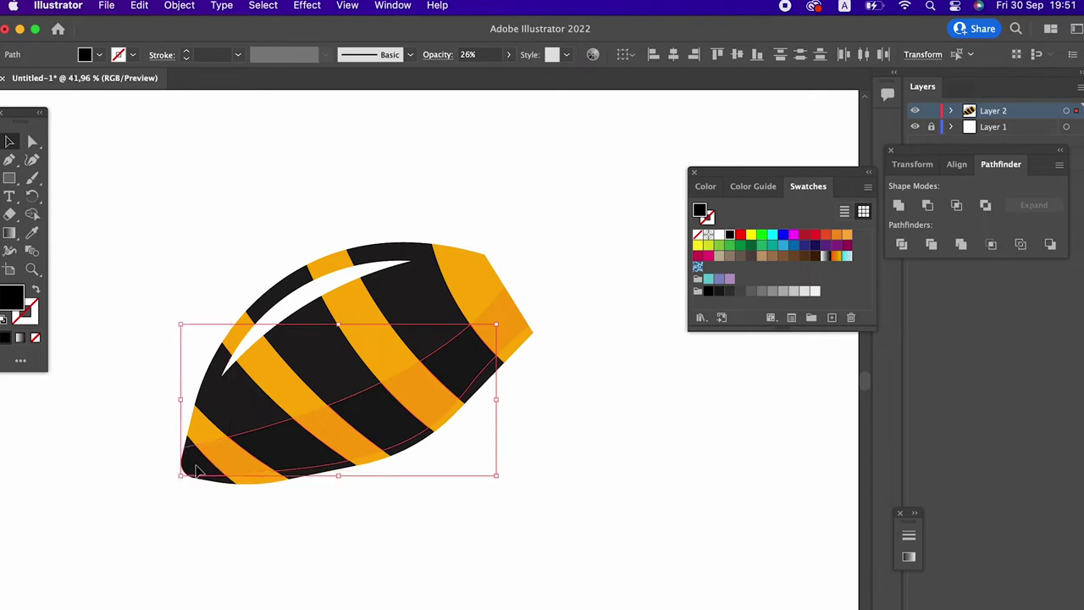
double_click(16, 308)
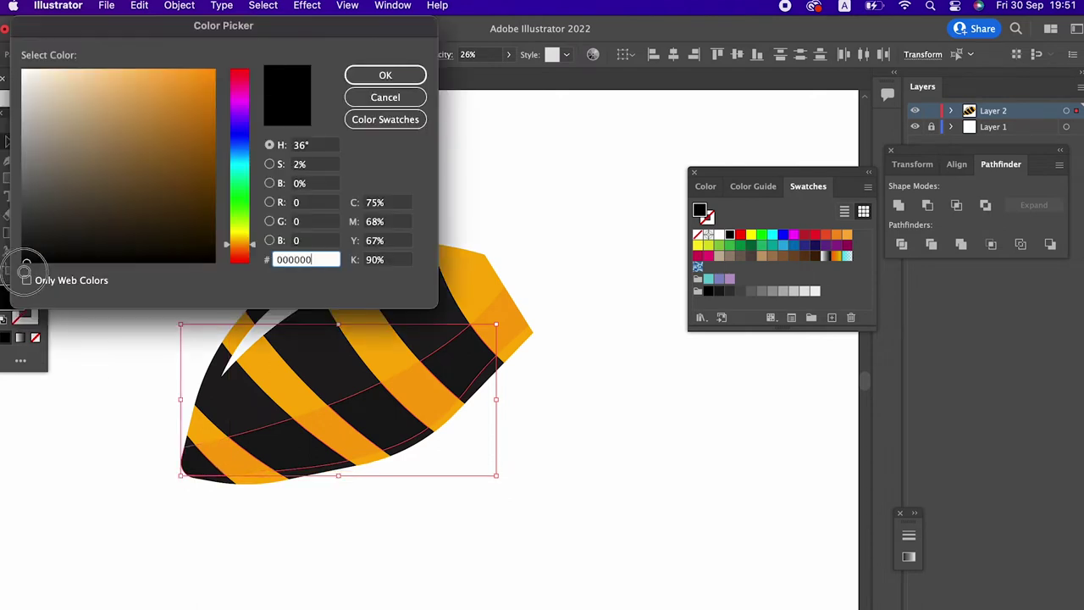
click(385, 75)
click(484, 54)
text(3)
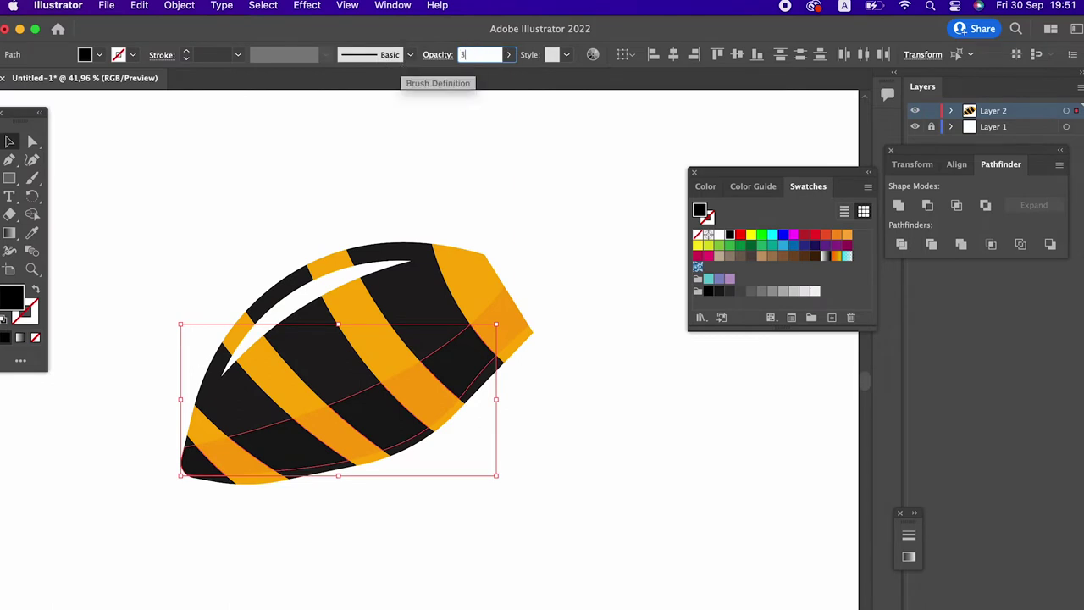
text(0)
key(Return)
click(675, 432)
Step: Set the four orange overlay pieces to 35% opacity
click(507, 334)
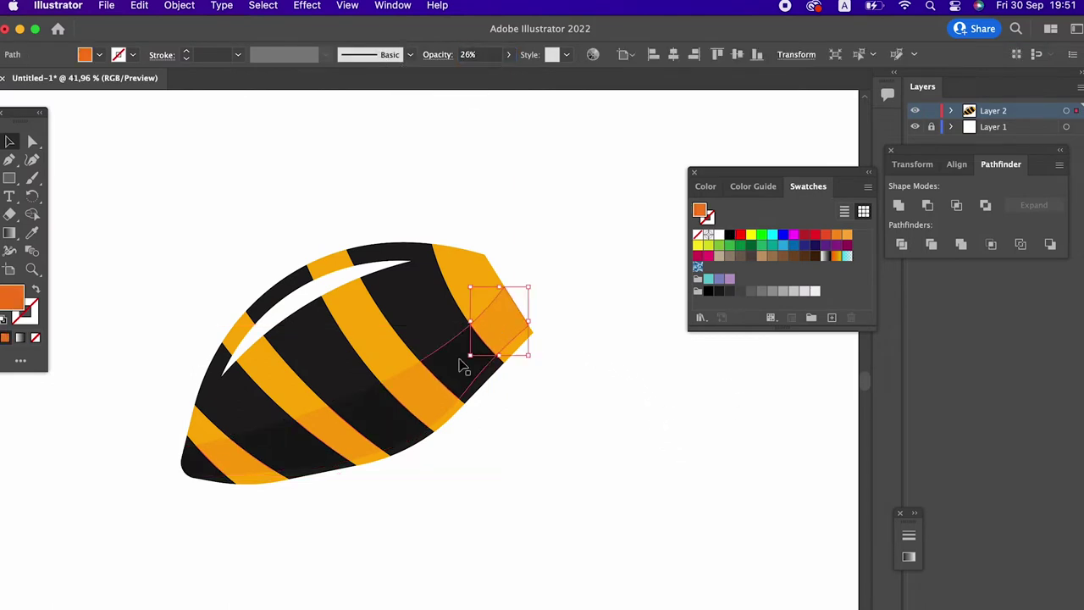
shift+click(419, 405)
shift+click(330, 436)
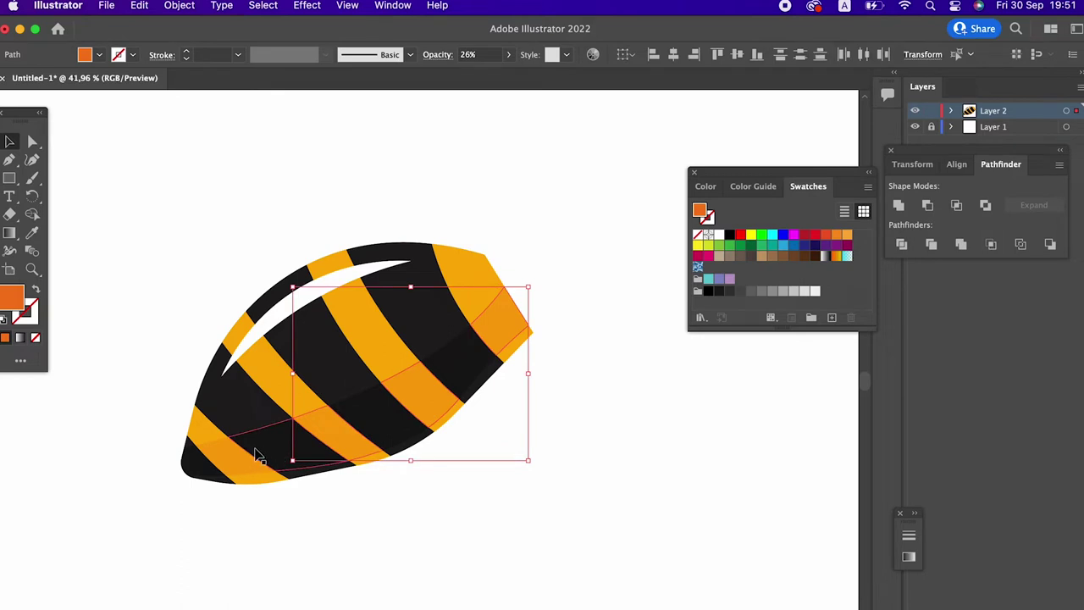
shift+click(235, 455)
click(486, 54)
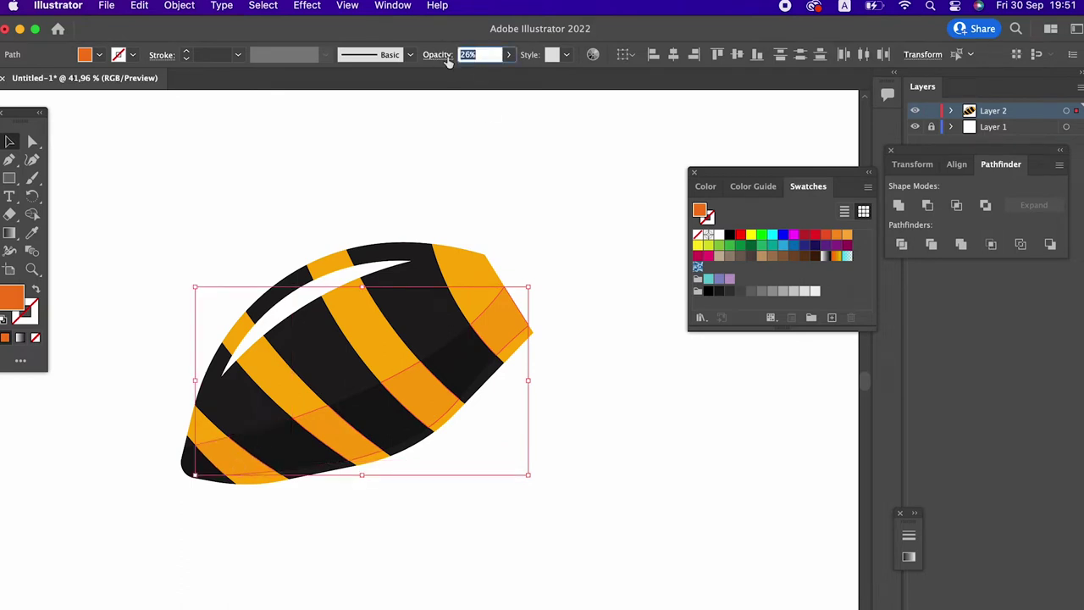
text(35)
click(720, 410)
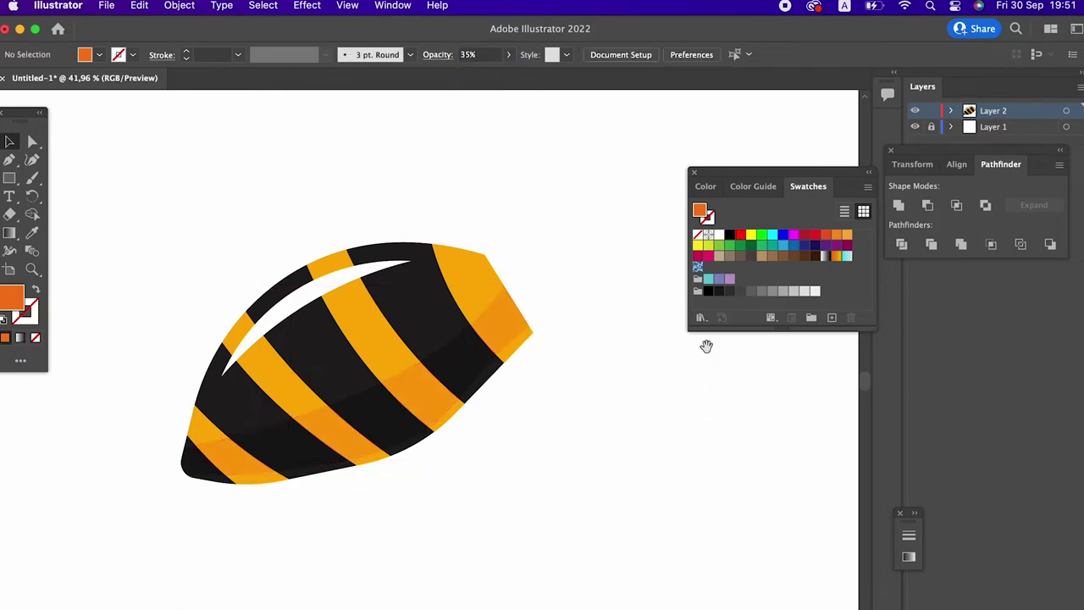
scroll(626, 372, up, 2)
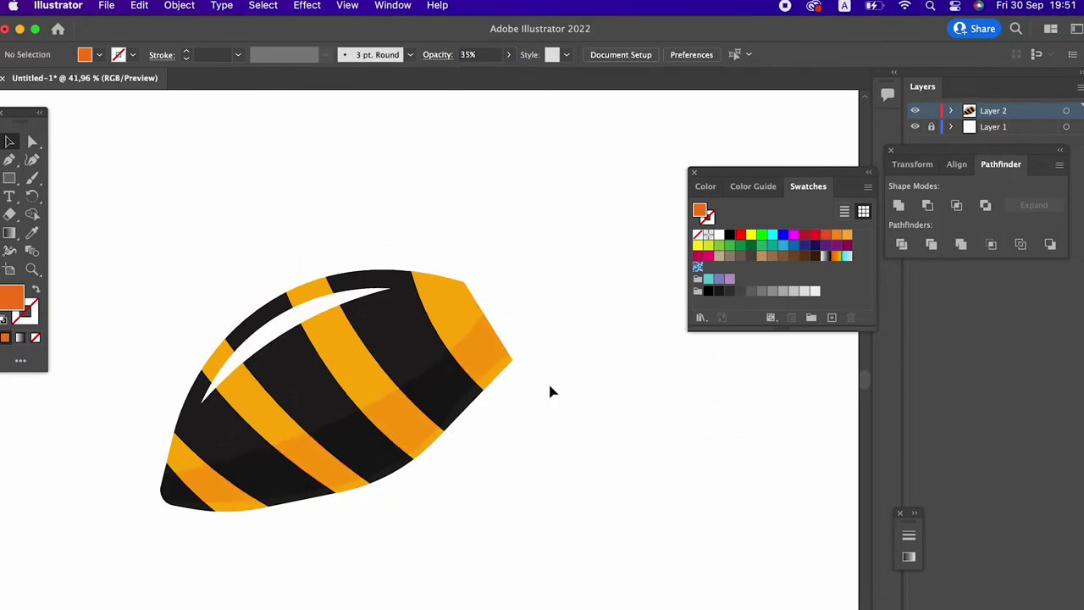
Step: Make two translucent orange stripes 45% opaque
click(387, 423)
shift+click(318, 462)
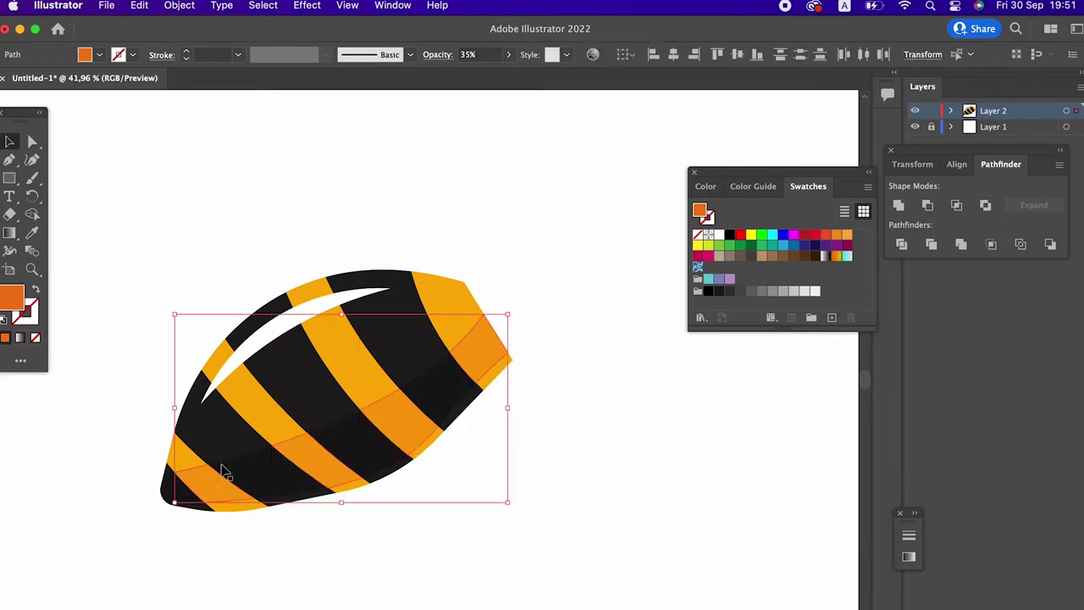
click(483, 55)
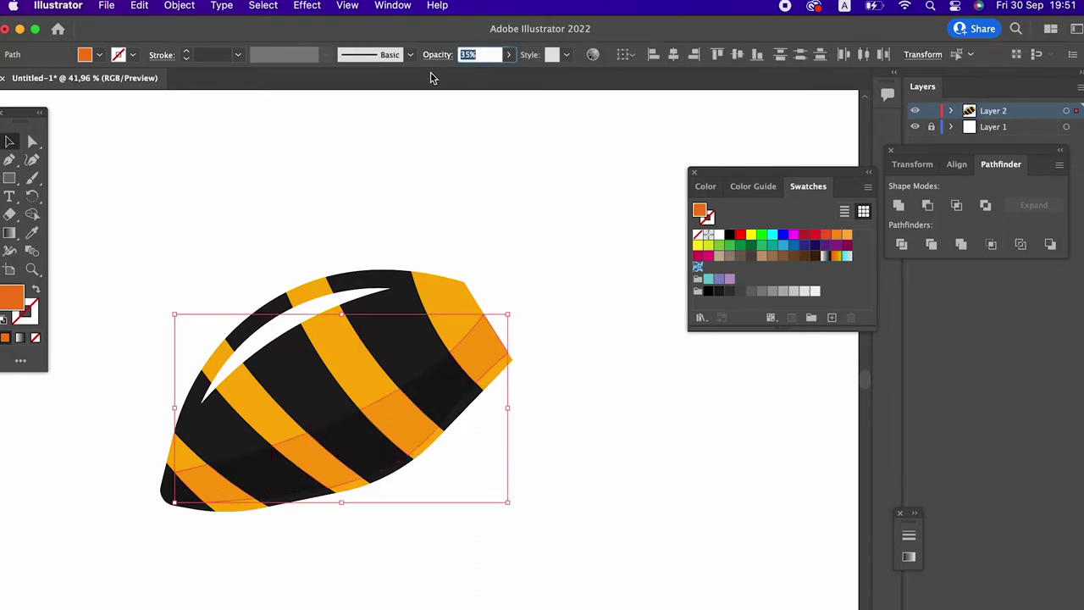
text(45)
key(Return)
click(589, 356)
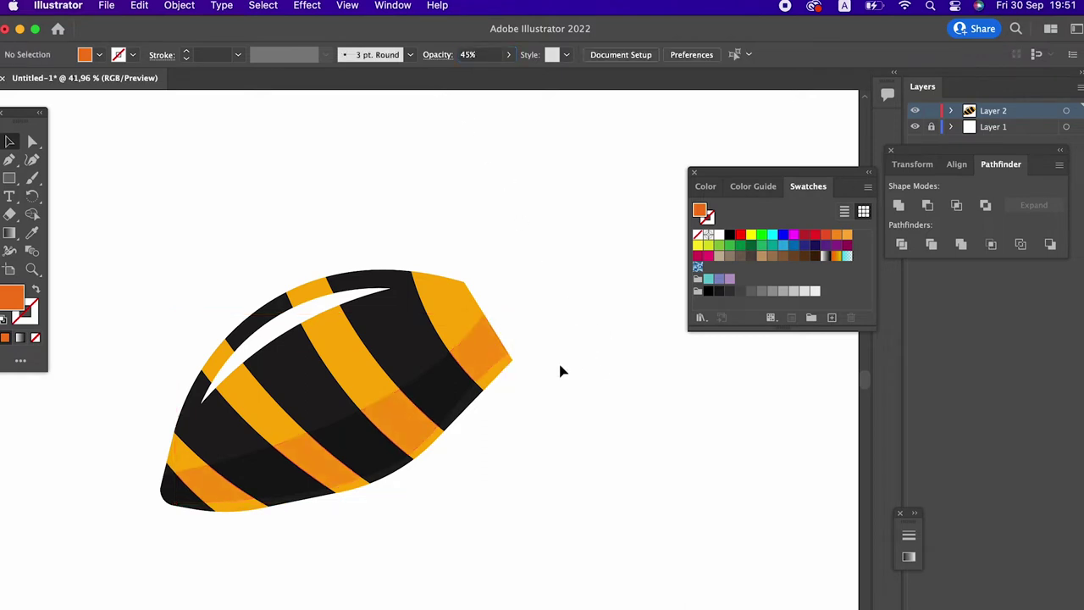
Step: Set the four remaining translucent stripes to 45% opacity and zoom out
drag(581, 355, 491, 372)
click(409, 352)
shift+click(295, 416)
shift+click(205, 435)
shift+click(127, 451)
drag(486, 57, 451, 65)
text(5)
key(Return)
click(630, 375)
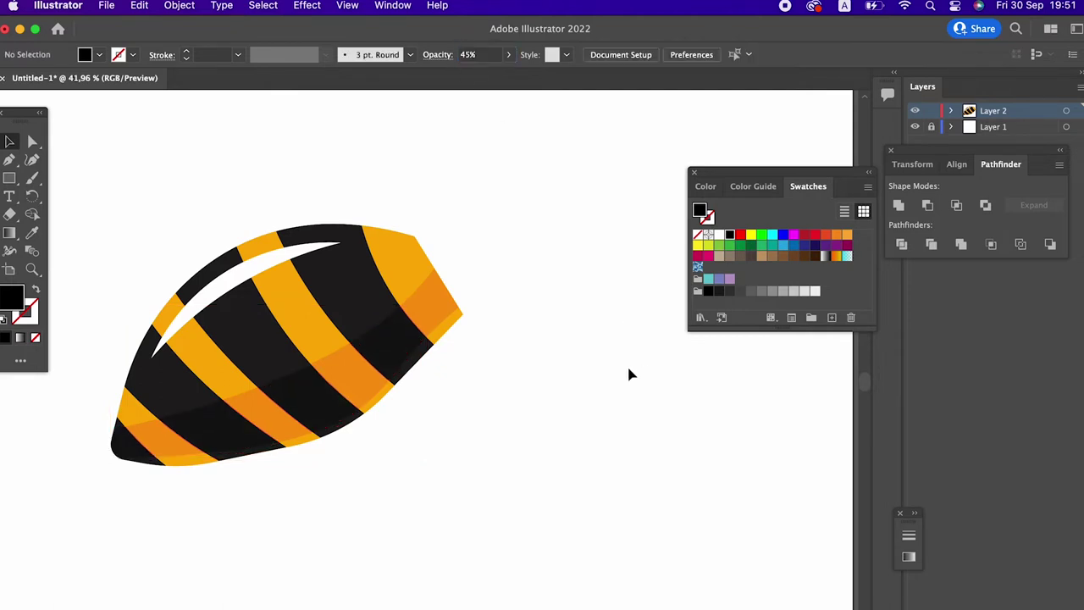
key(z)
drag(581, 375, 545, 327)
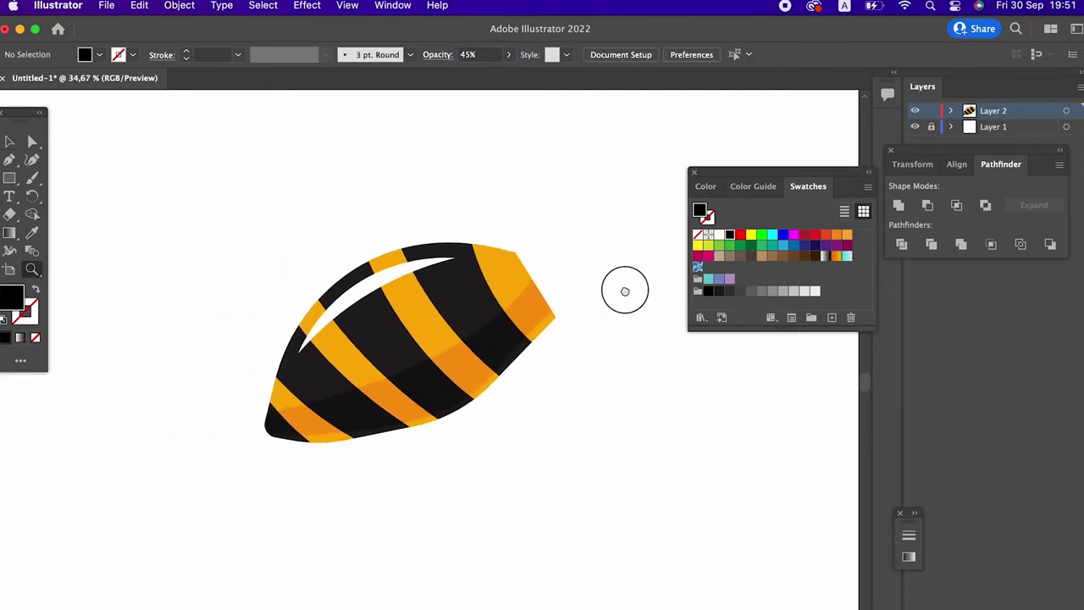
Step: Draw a four-cornered grey thorax shape at the abdomen's upper-right front
click(10, 159)
click(355, 337)
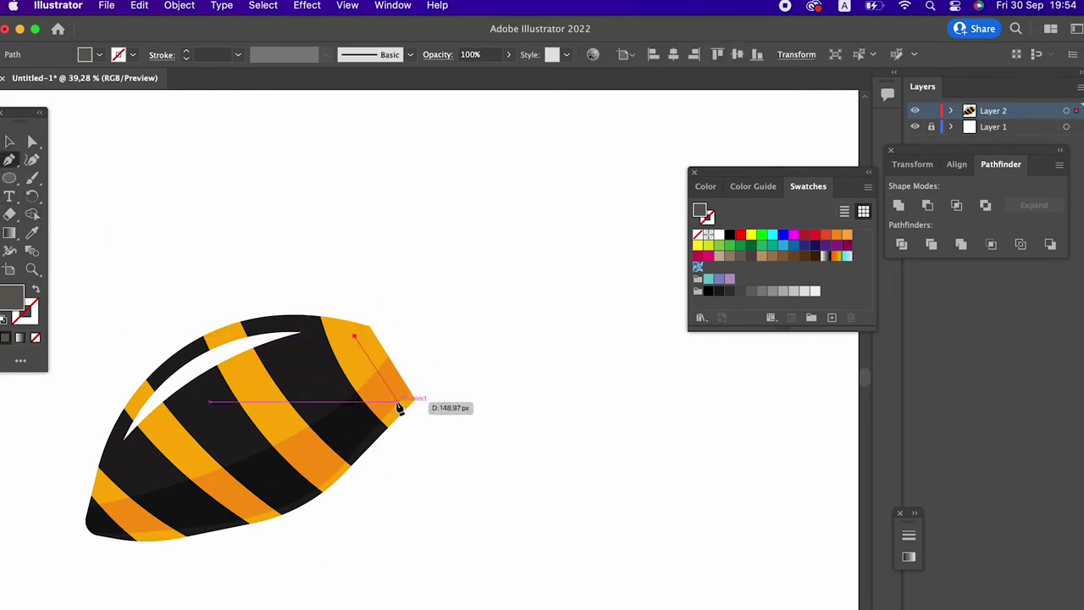
click(398, 400)
click(587, 356)
click(521, 188)
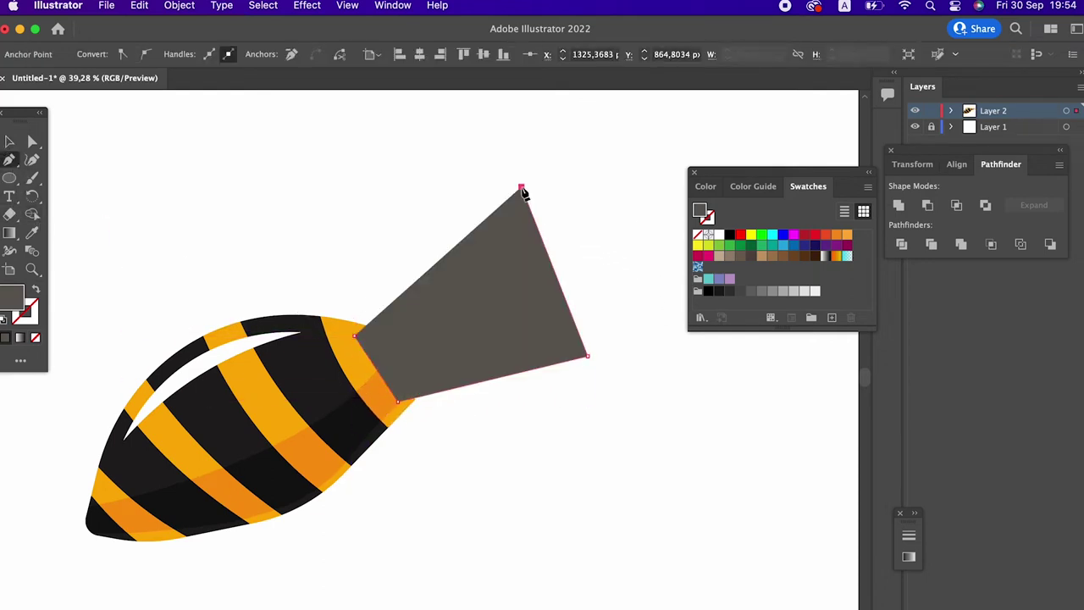
click(369, 325)
Step: Round the thorax's two left corners and its top corner into smooth curves
click(32, 142)
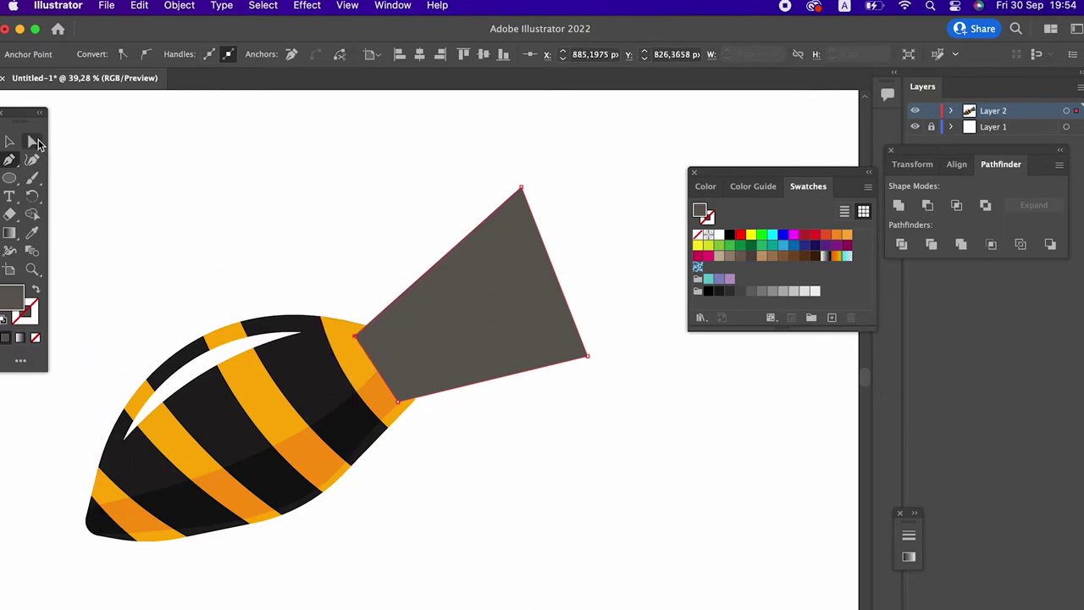
shift+click(398, 400)
mouse_move(404, 395)
mouse_down()
mouse_move(460, 339)
mouse_move(491, 358)
mouse_move(485, 366)
mouse_up()
click(520, 435)
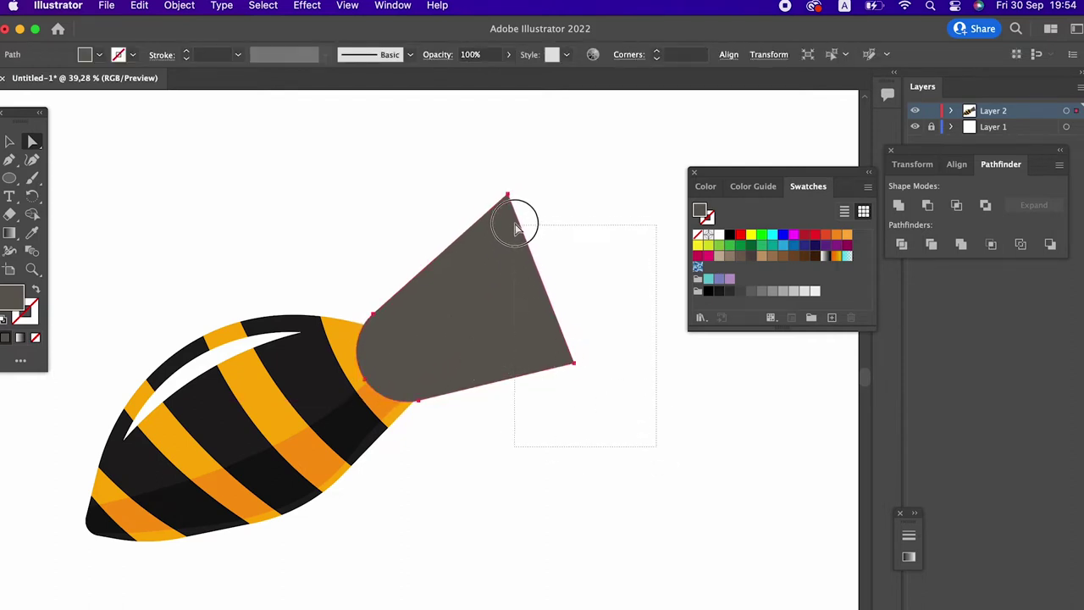
click(507, 196)
mouse_move(506, 212)
mouse_down()
mouse_move(459, 322)
mouse_move(497, 395)
mouse_up()
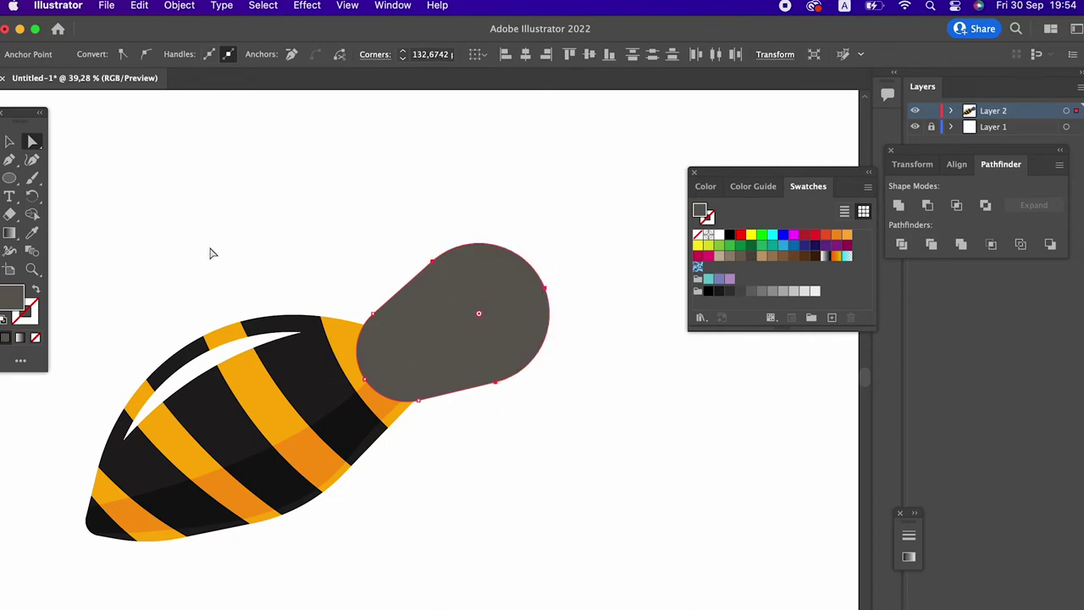
click(10, 177)
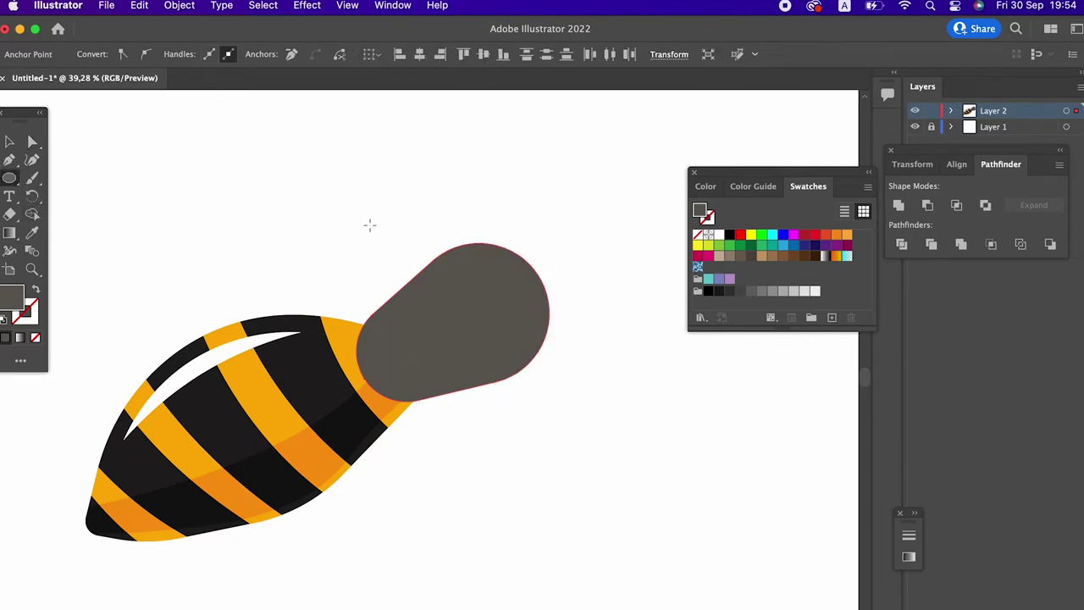
Step: Draw a large grey circle over the thorax with the Ellipse tool
mouse_move(400, 217)
mouse_down()
mouse_move(567, 332)
mouse_move(571, 365)
mouse_up()
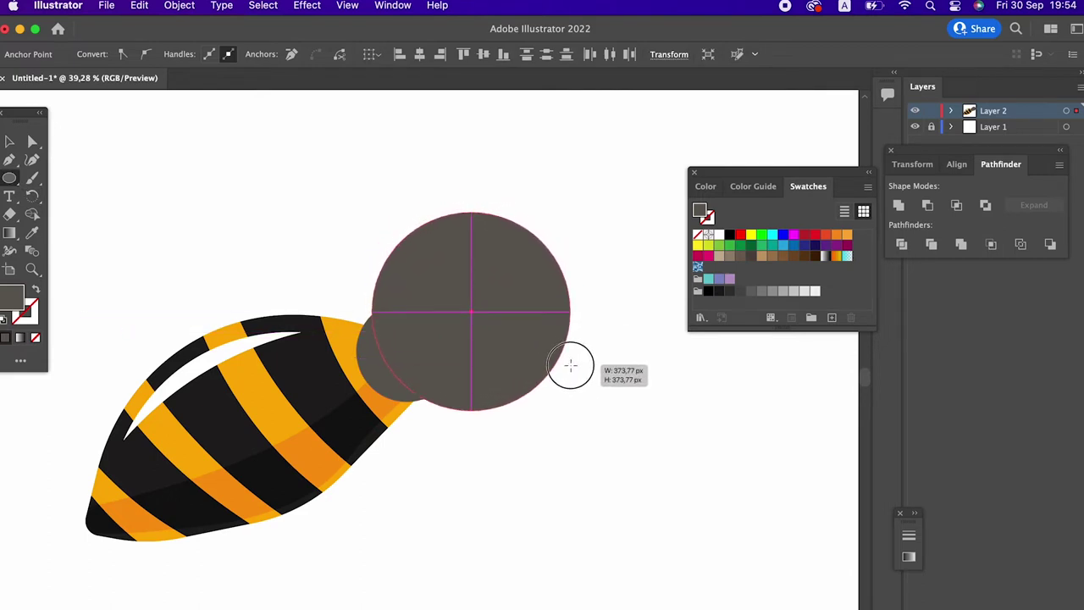
click(571, 365)
click(503, 382)
key(z)
mouse_move(551, 341)
mouse_down()
mouse_move(496, 402)
mouse_move(426, 364)
mouse_up()
click(494, 402)
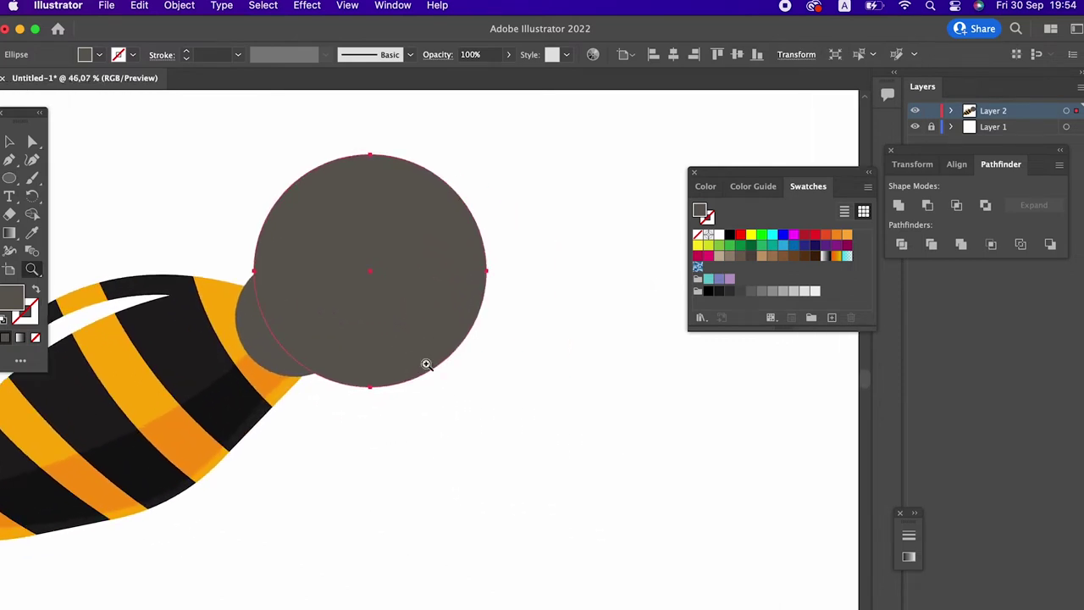
Step: Draw a rounded teardrop head shape with the Pen tool, overlapping the circle's right side
key(p)
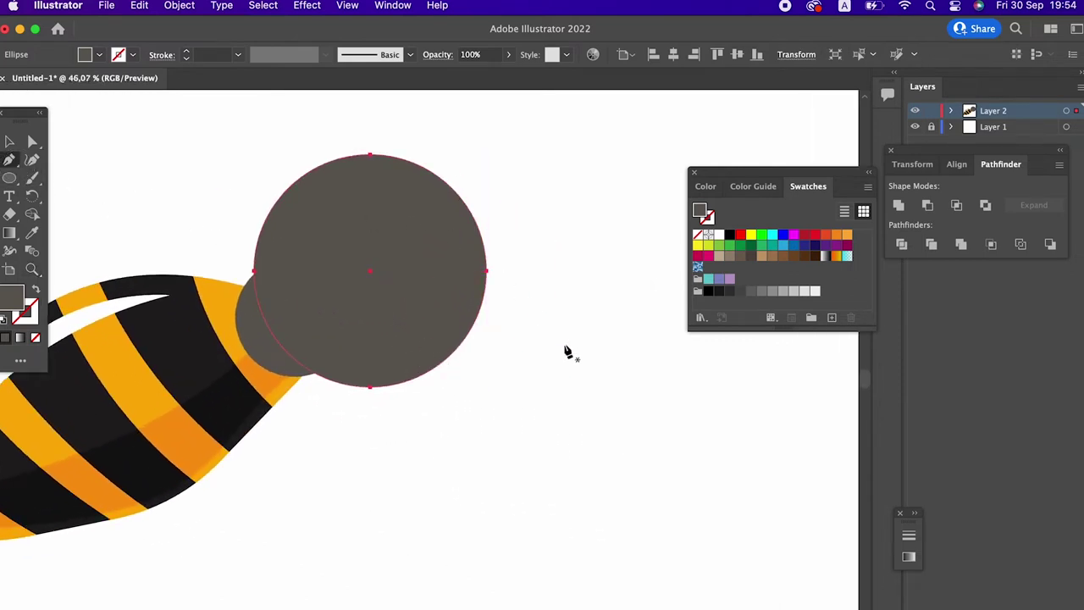
click(620, 365)
drag(402, 267, 390, 200)
drag(510, 112, 595, 138)
click(619, 366)
drag(619, 365, 559, 388)
Step: Fill the head shape with the body's black
key(z)
mouse_move(576, 278)
mouse_down()
mouse_move(516, 299)
mouse_move(441, 250)
mouse_up()
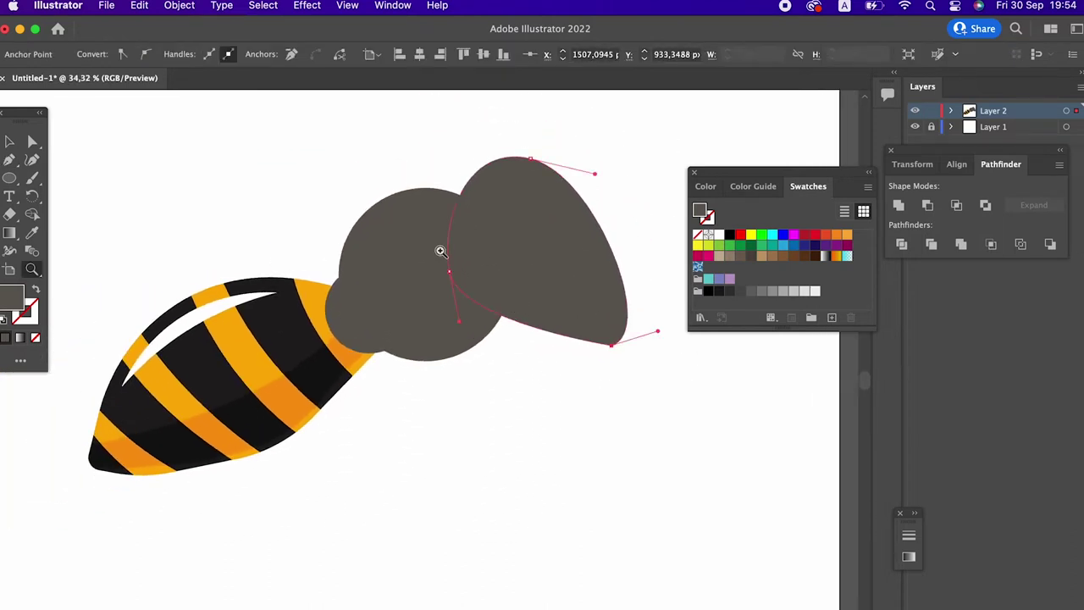
click(32, 232)
click(285, 321)
key(z)
mouse_move(346, 290)
mouse_down()
mouse_move(443, 332)
mouse_move(433, 308)
mouse_move(470, 347)
mouse_move(455, 331)
mouse_up()
Step: Select the grey circle and thorax and unite them with Pathfinder
click(12, 144)
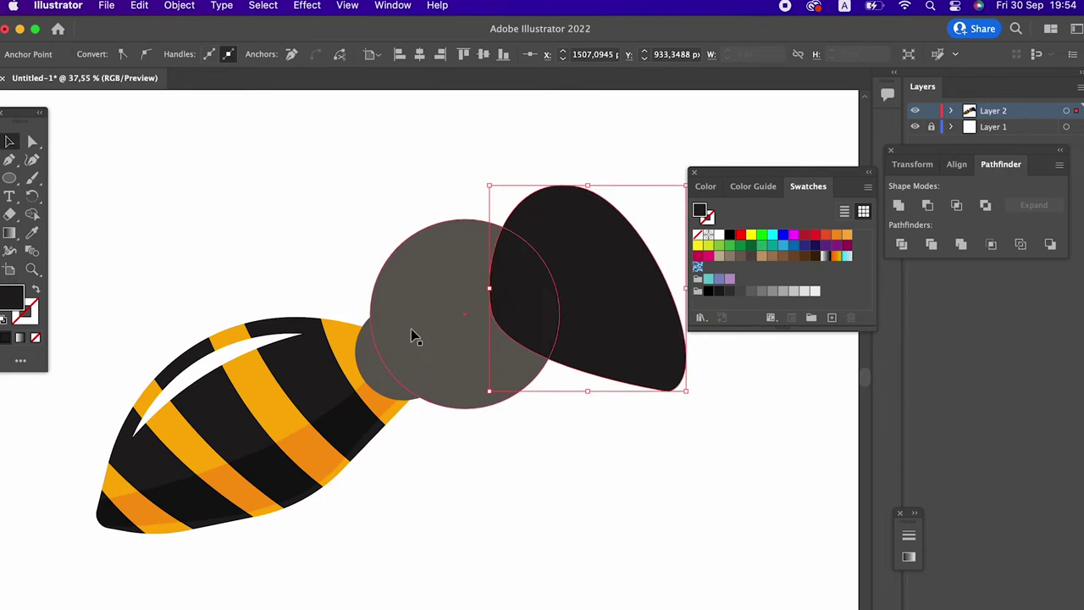
click(412, 334)
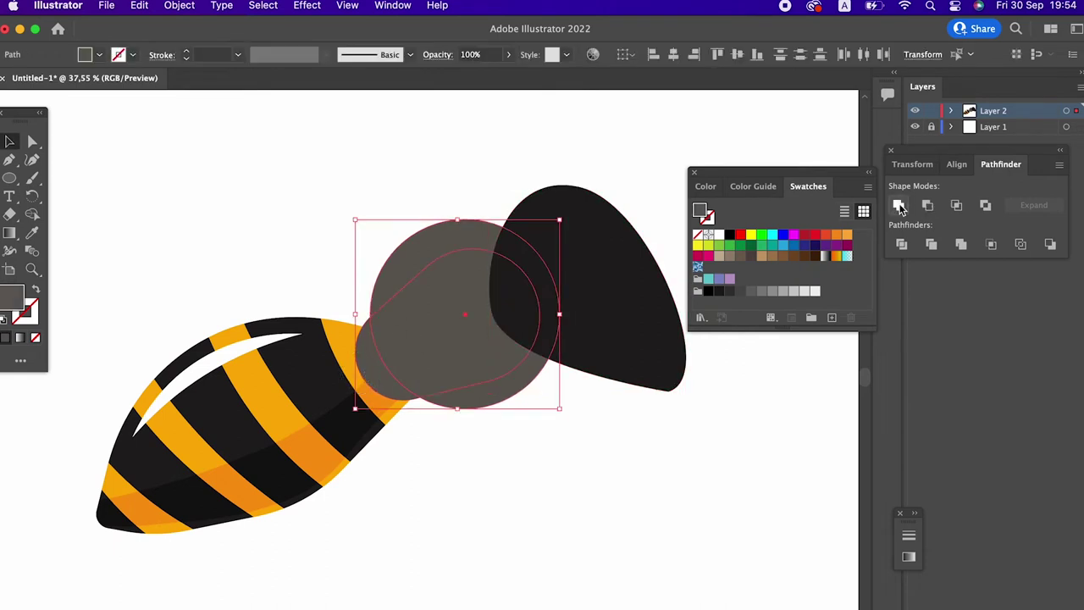
click(902, 206)
Step: Remove an extra anchor and bulge the thorax's upper-left edge outward
click(32, 142)
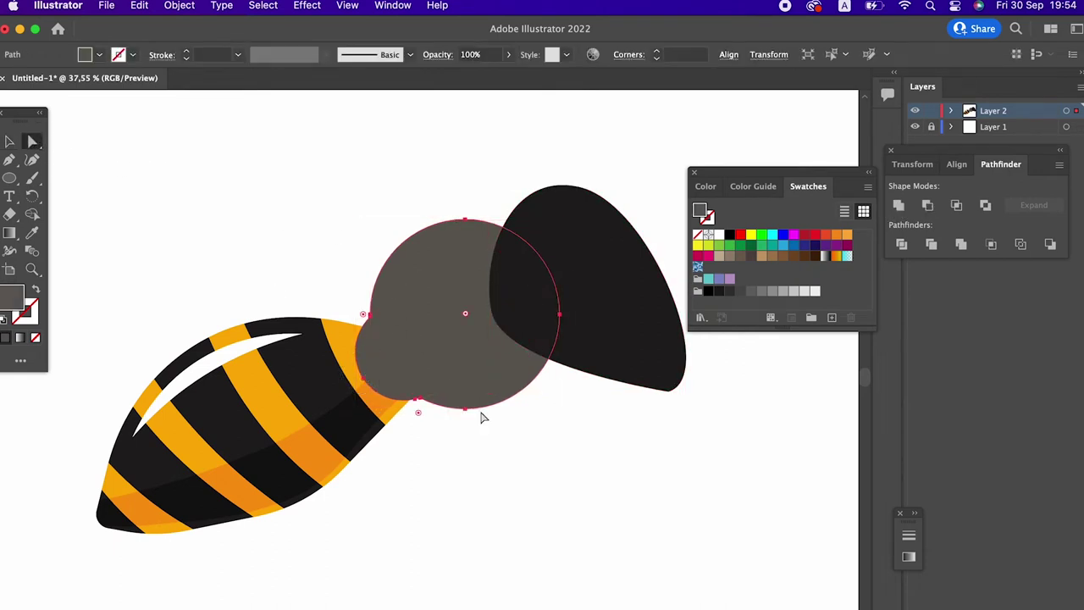
key(z)
click(428, 415)
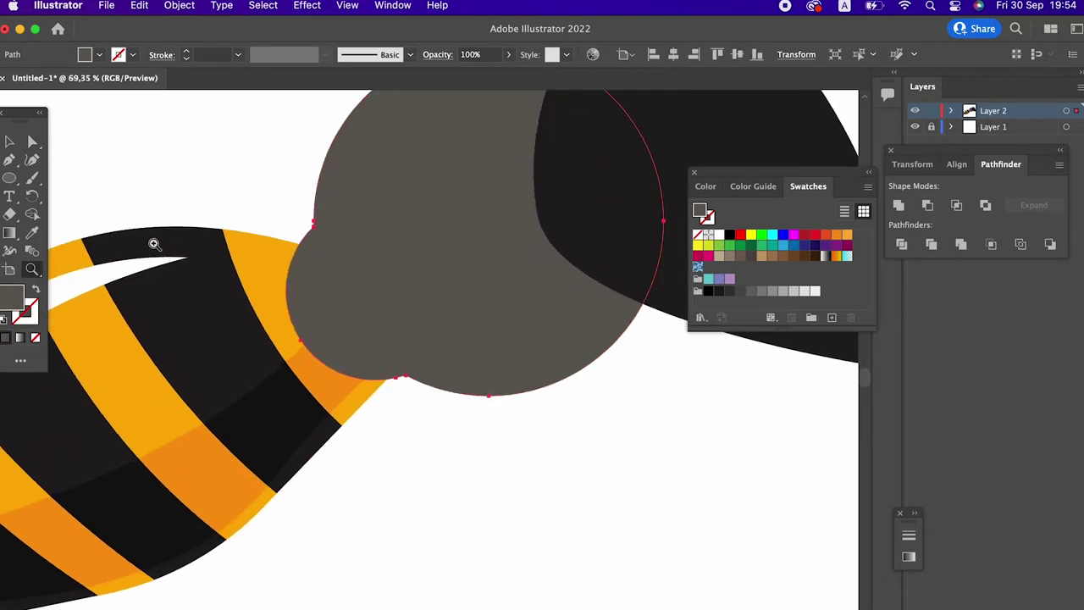
click(394, 377)
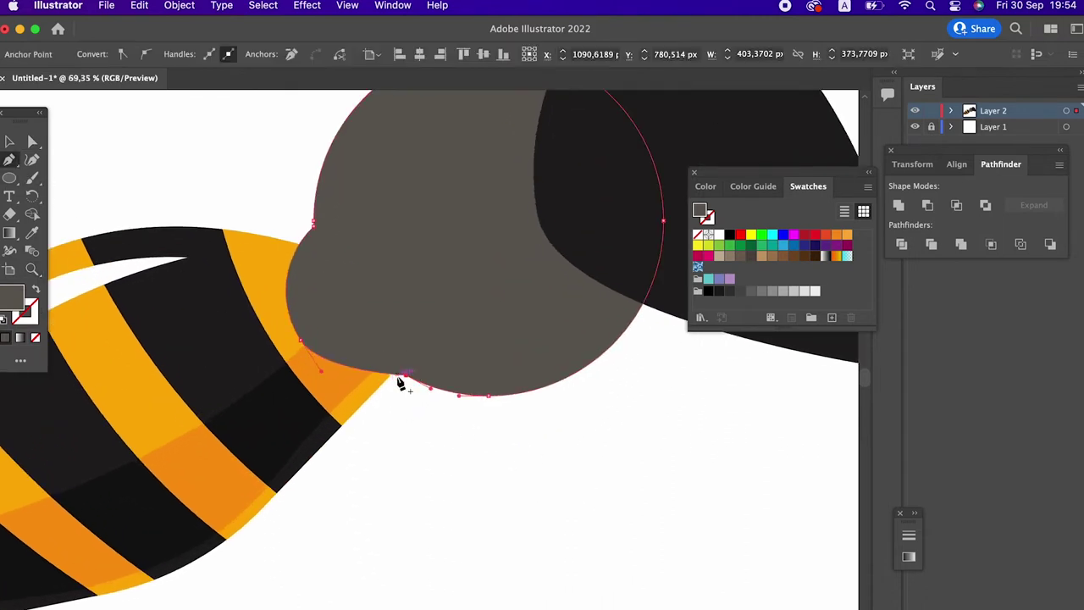
click(312, 227)
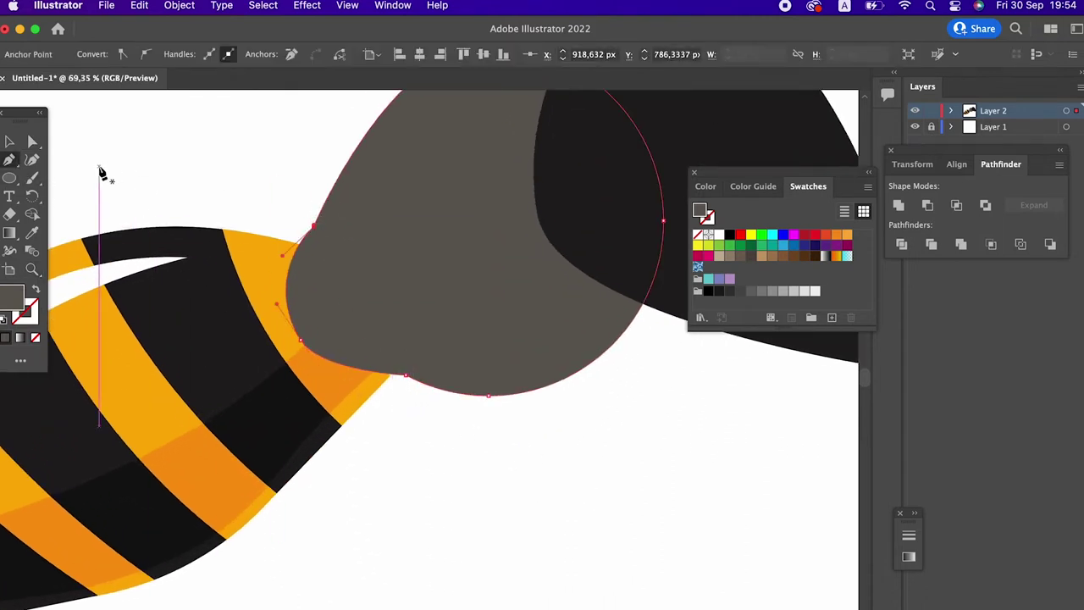
scroll(392, 394, up, 3)
click(33, 163)
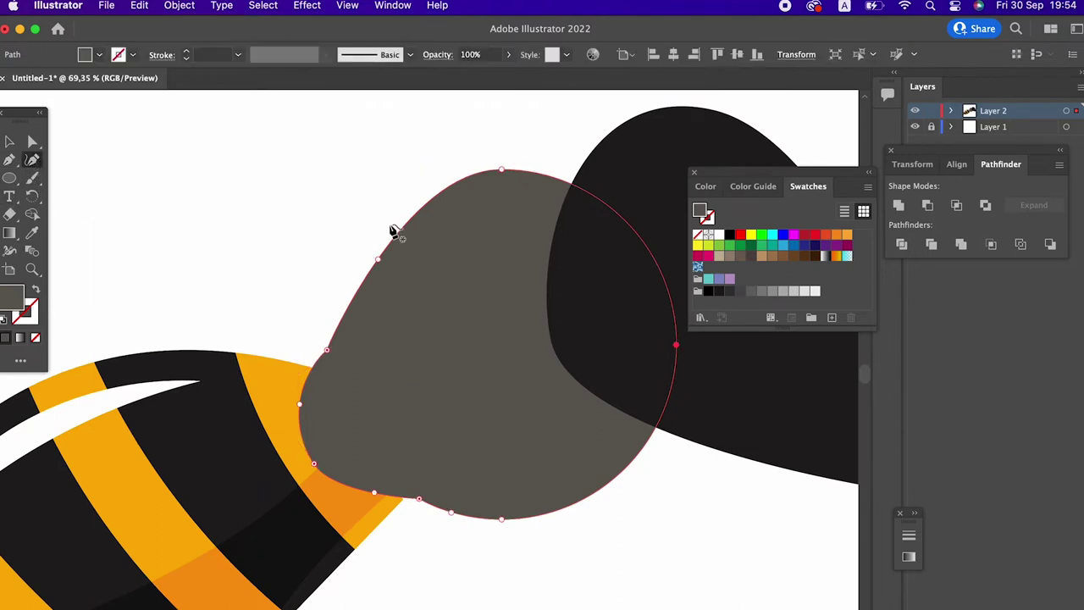
mouse_move(383, 265)
mouse_down()
mouse_move(350, 229)
mouse_move(382, 203)
mouse_move(455, 168)
mouse_move(528, 160)
mouse_up()
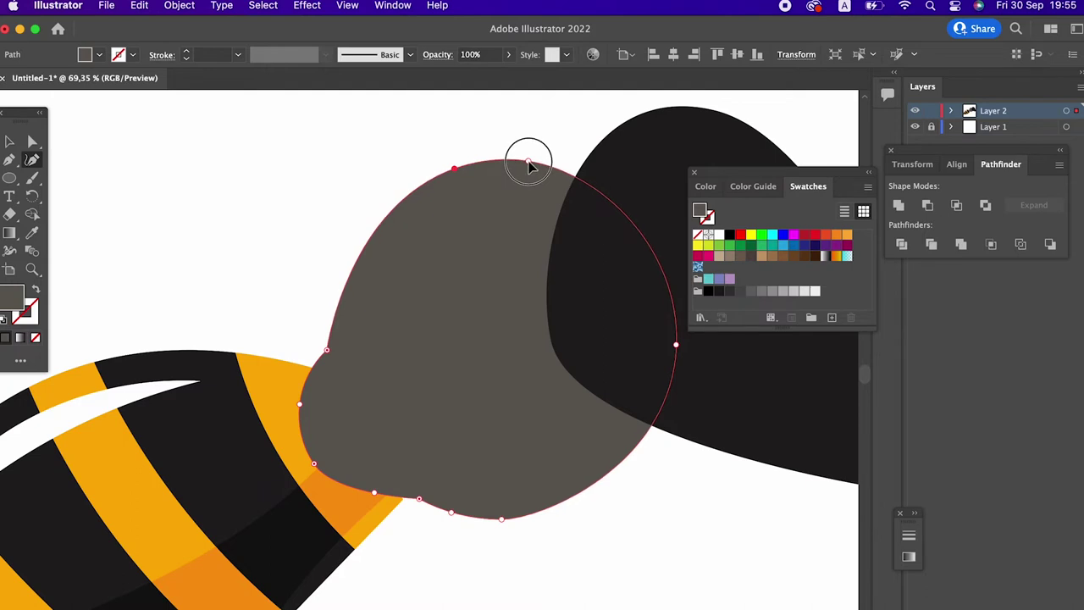
Step: Smooth the thorax's bottom edge with the Smooth tool, then deselect
click(32, 141)
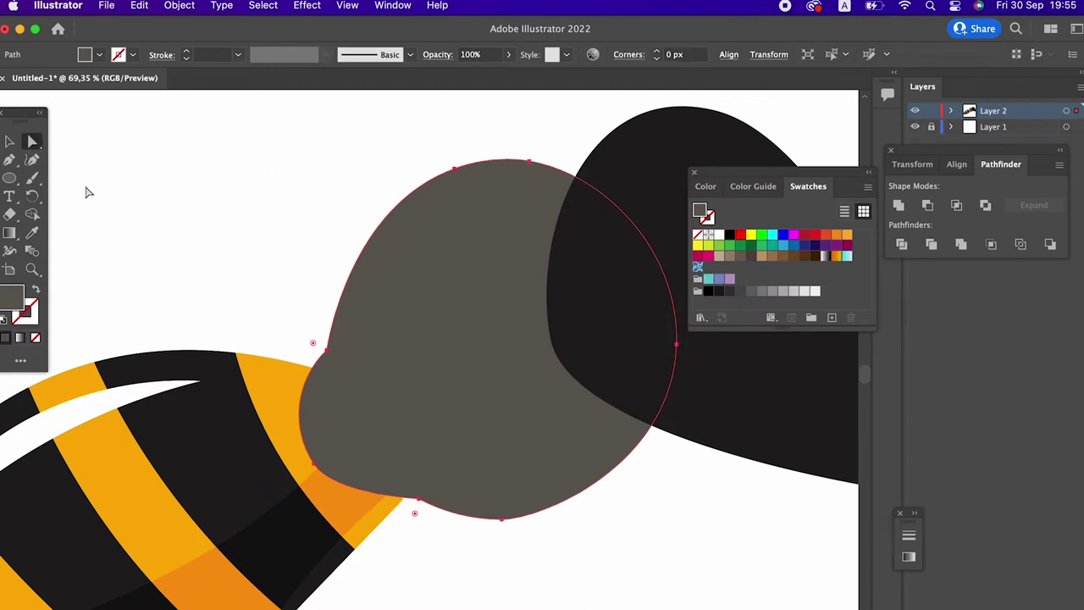
click(416, 496)
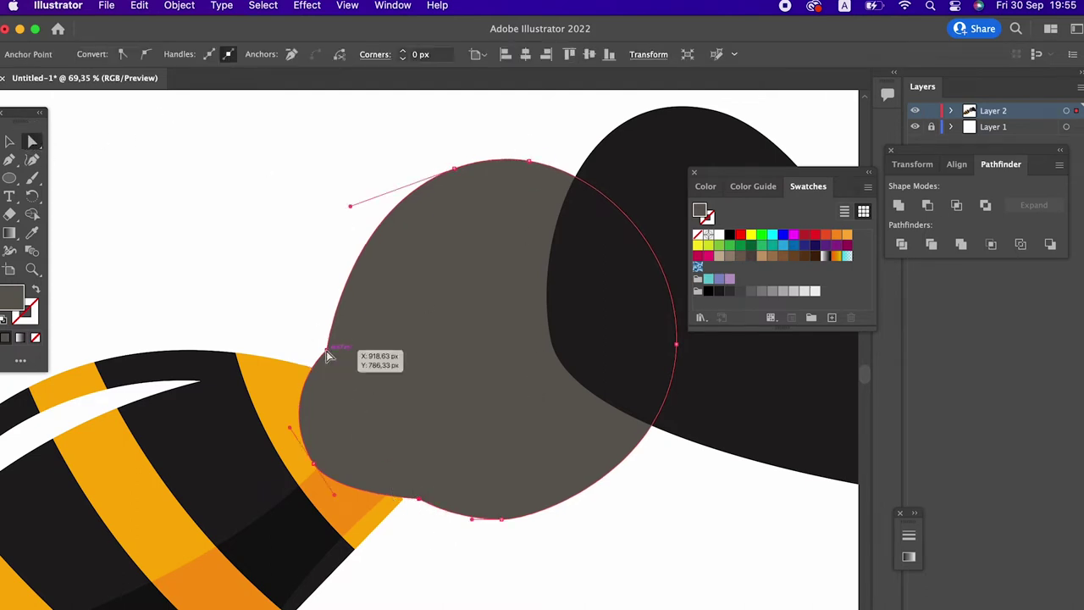
key(z)
alt+click(346, 304)
mouse_move(346, 305)
mouse_down()
mouse_move(501, 350)
mouse_move(494, 322)
mouse_move(547, 360)
mouse_up()
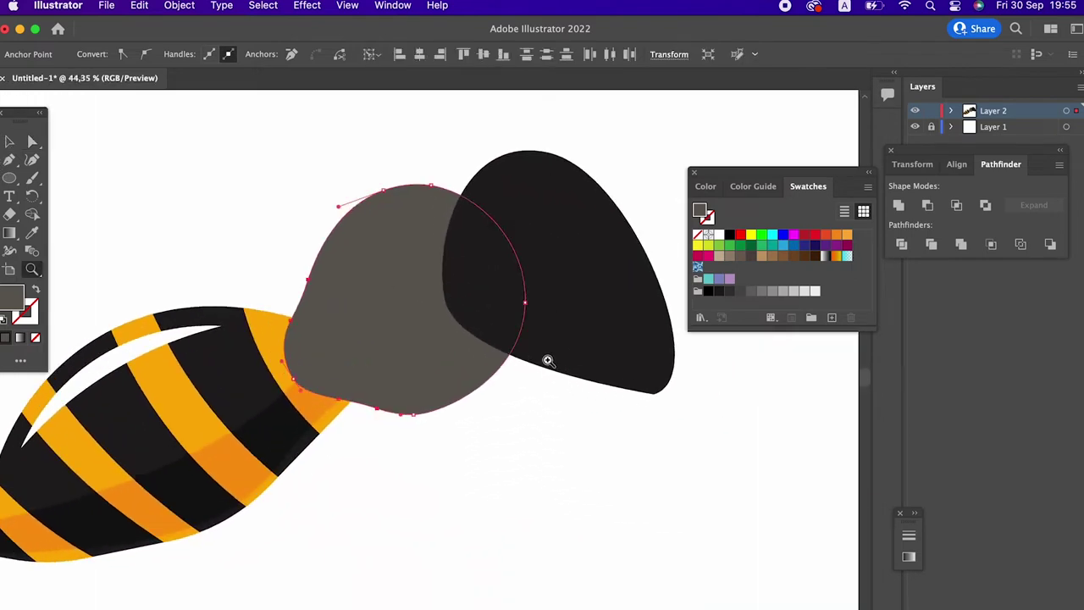
click(33, 161)
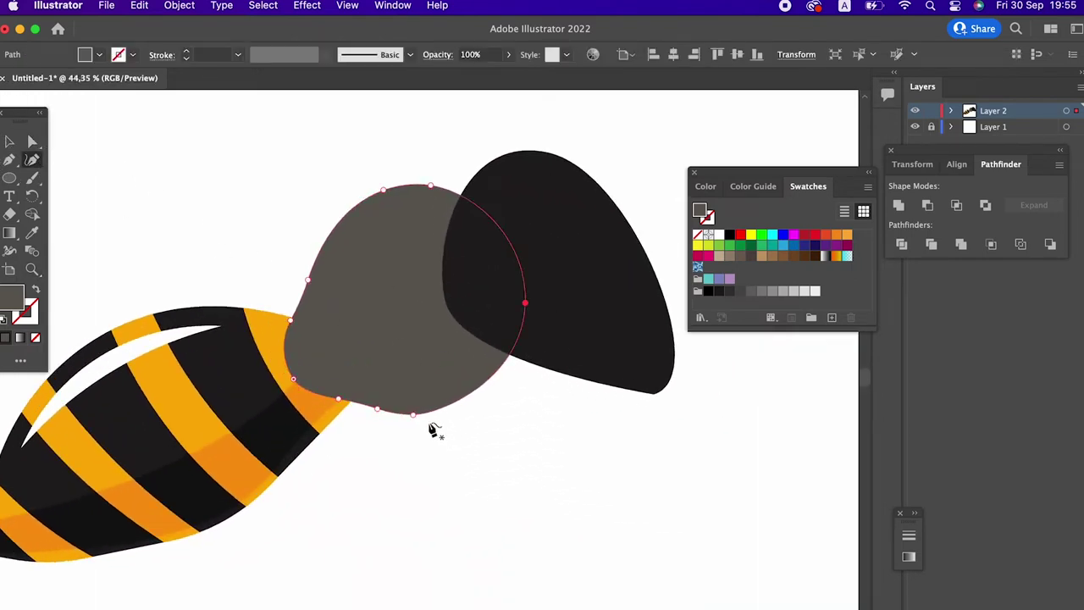
drag(414, 419, 428, 415)
key(z)
drag(454, 350, 496, 379)
click(24, 144)
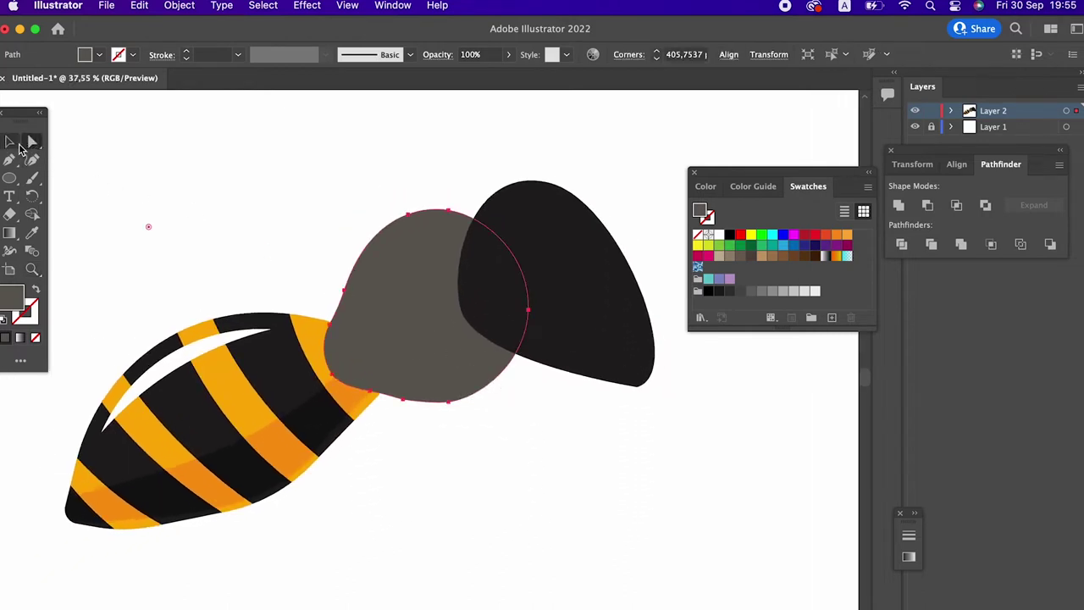
click(494, 443)
scroll(506, 419, up, 1)
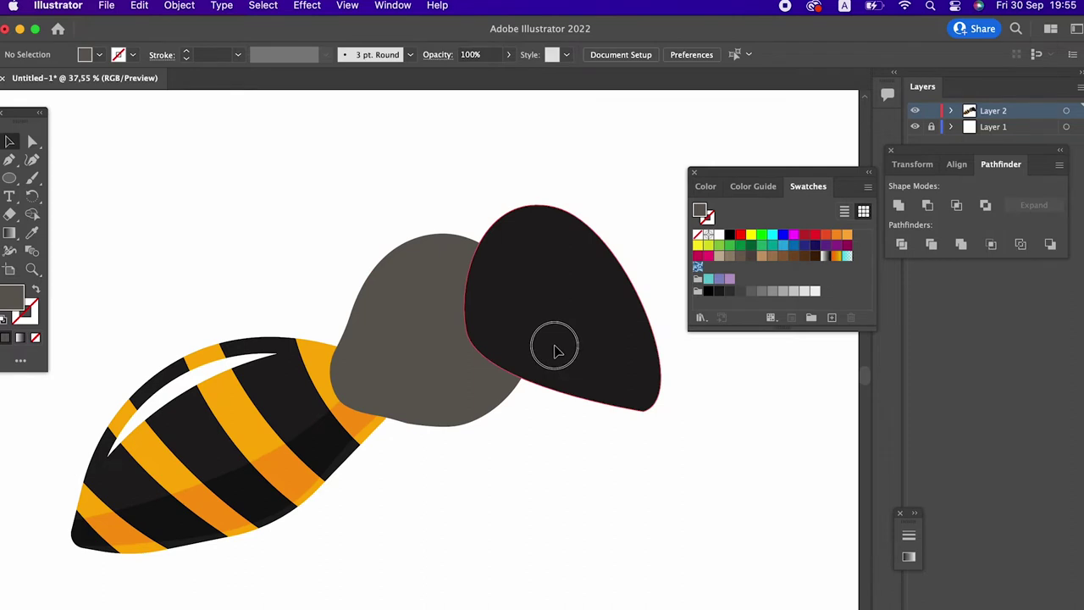
Step: Nudge the black head slightly downward
drag(555, 349, 554, 366)
drag(442, 462, 434, 465)
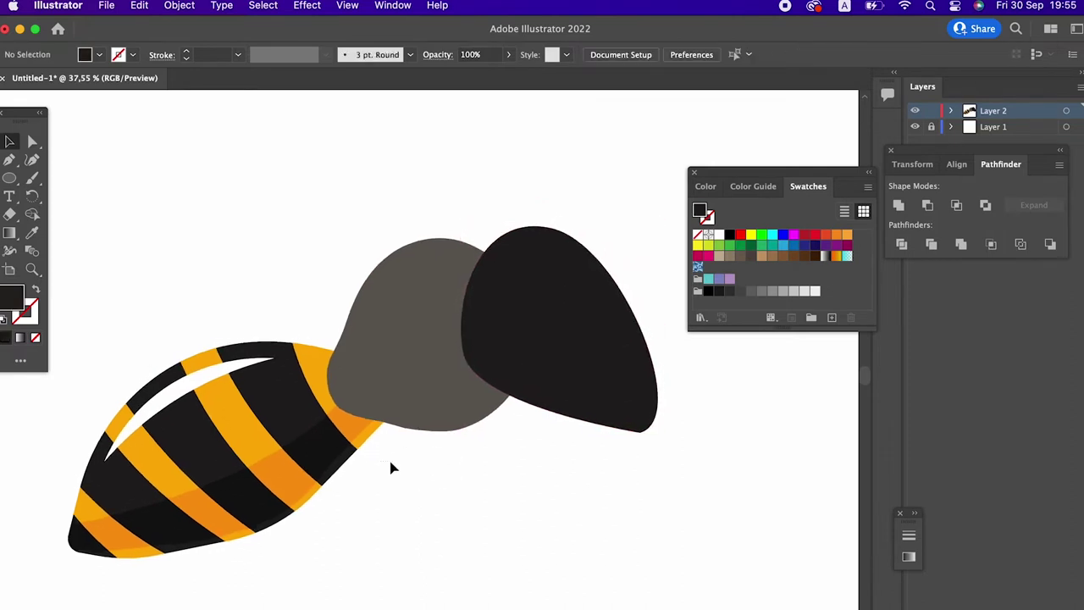
key(z)
drag(355, 440, 351, 442)
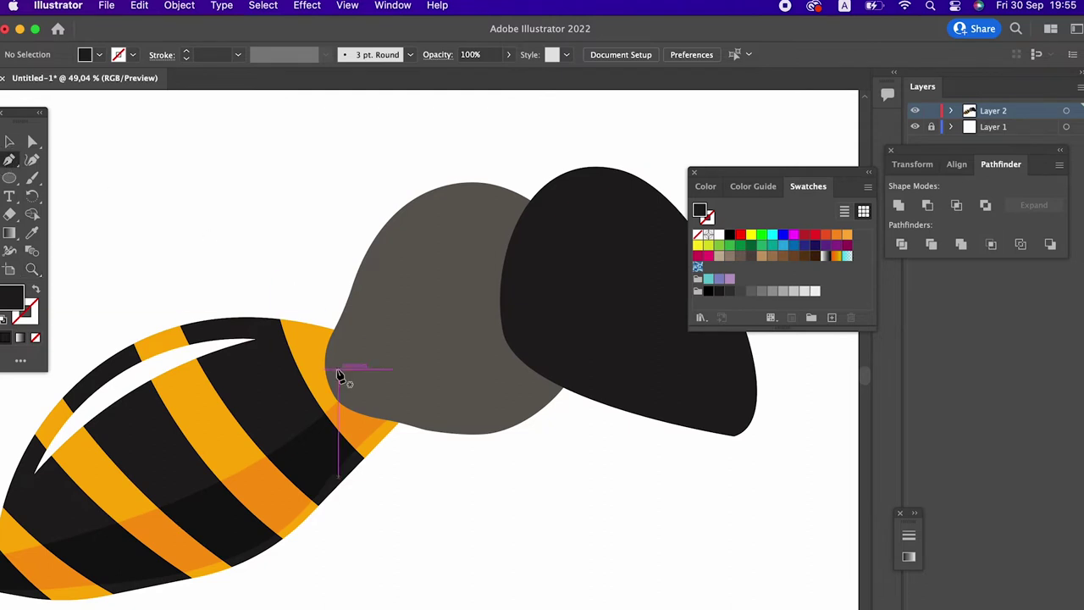
Step: Draw a dark curved shadow shape at the abdomen–thorax join with the Pen tool
click(322, 335)
drag(386, 419, 493, 452)
drag(341, 431, 406, 480)
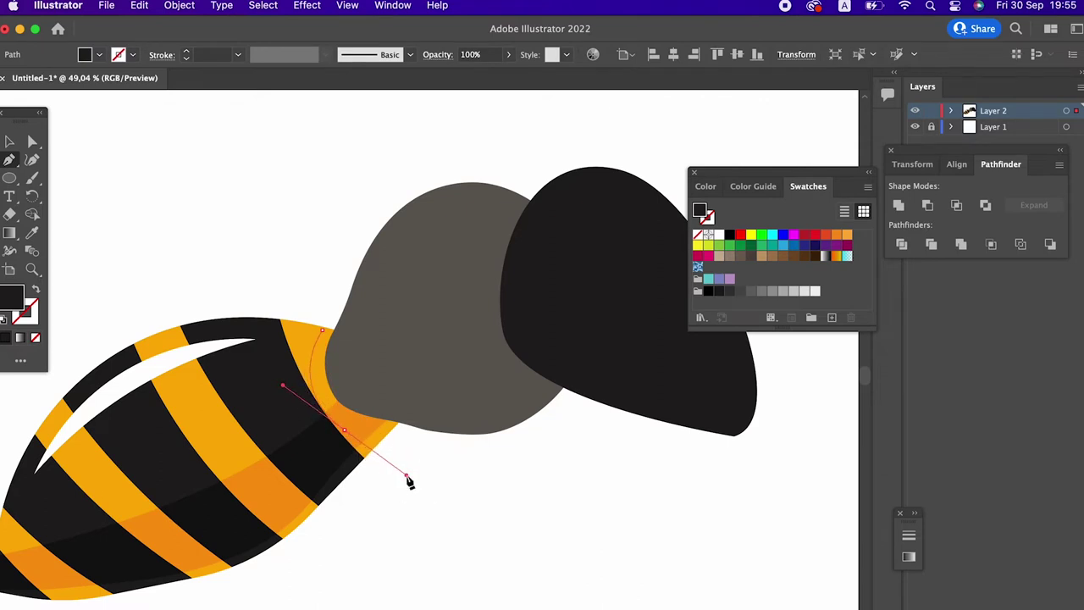
click(344, 430)
click(403, 389)
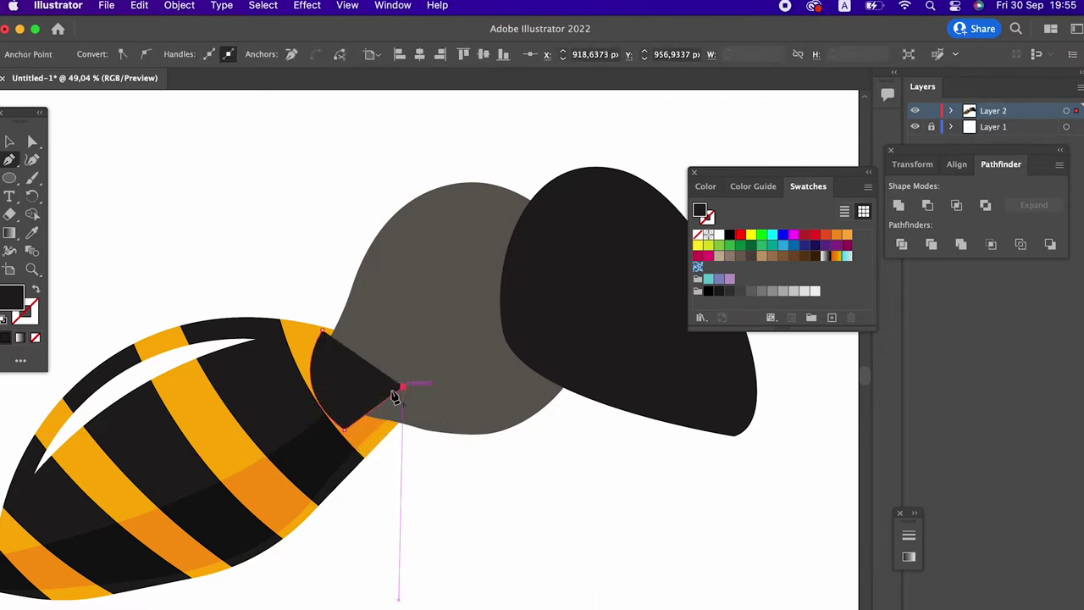
mouse_move(322, 335)
mouse_down()
mouse_move(387, 273)
mouse_move(339, 289)
mouse_up()
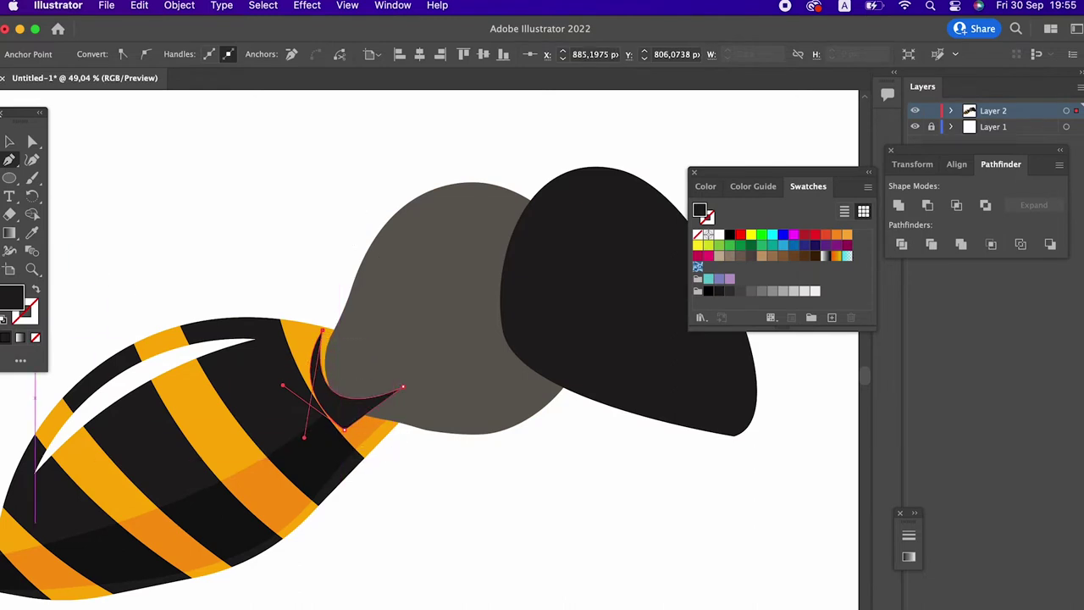
Step: Bring the thorax and head forward, above the shadow shape
click(10, 139)
click(605, 271)
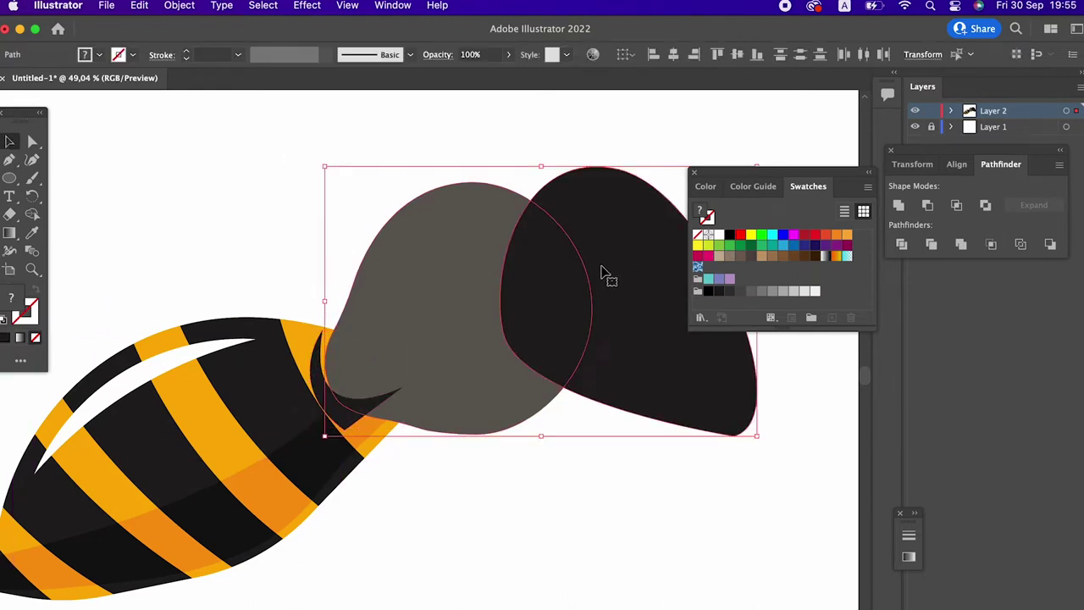
click(179, 6)
mouse_move(183, 45)
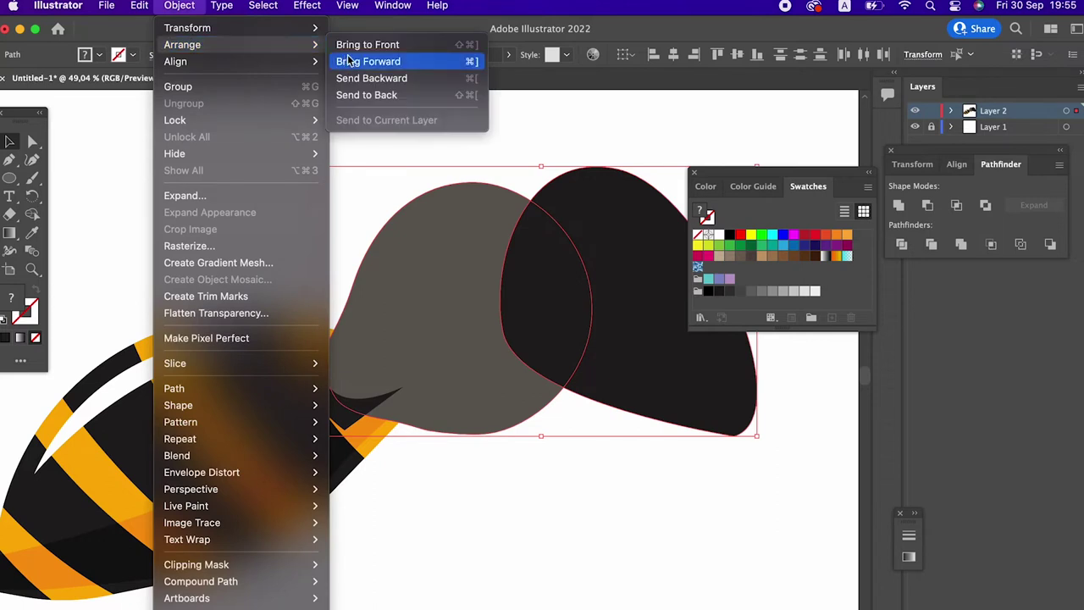
click(366, 95)
click(518, 513)
key(z)
drag(445, 450, 387, 419)
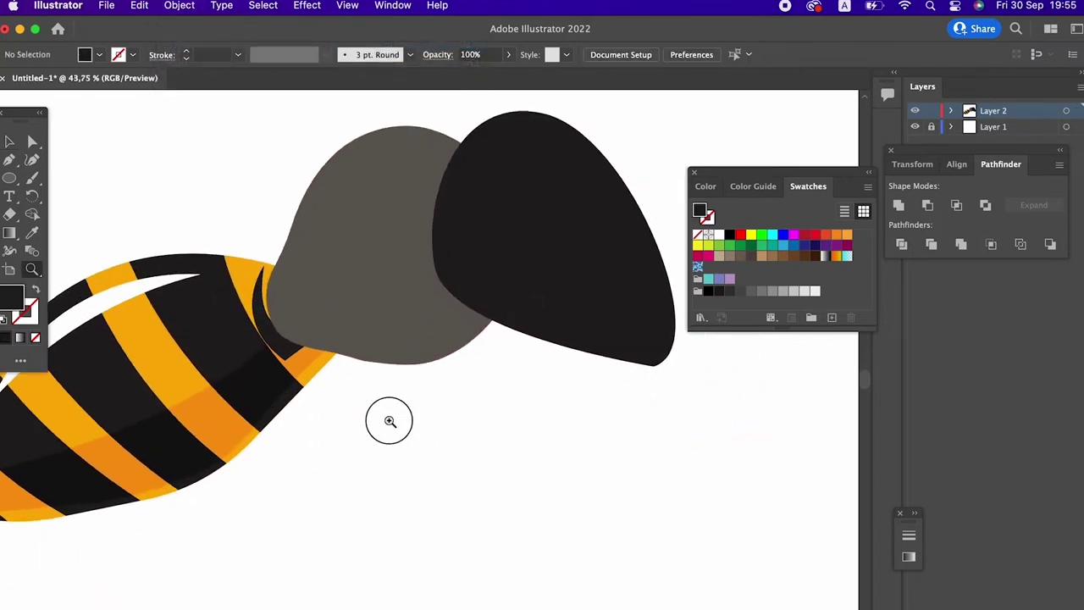
Step: Reshape the crescent by moving its top and bottom points and adjusting its lower curve
click(388, 419)
click(32, 141)
click(235, 227)
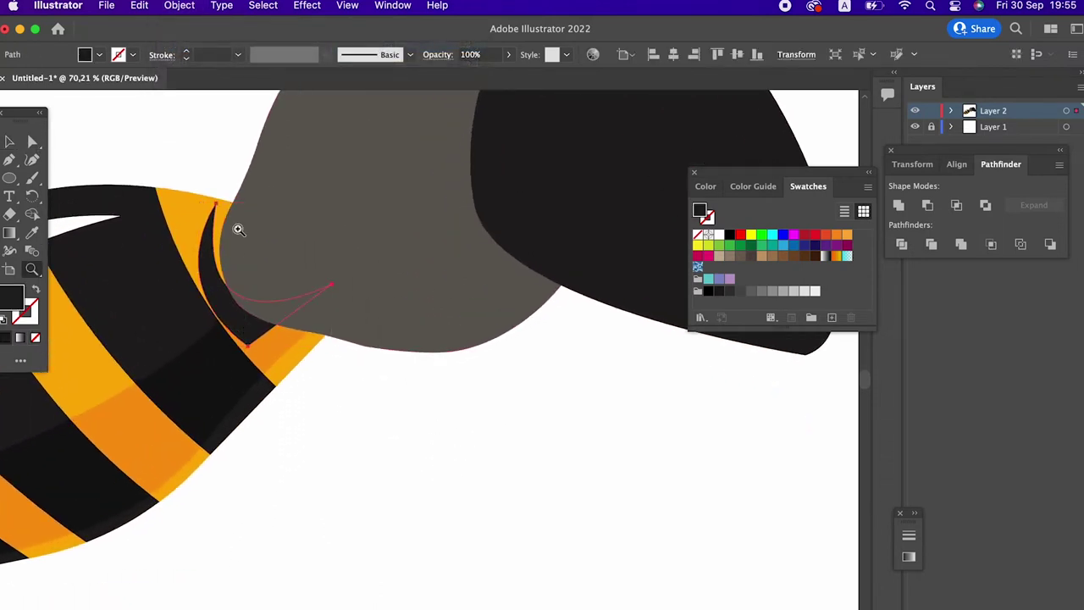
click(172, 210)
drag(203, 206, 213, 205)
key(z)
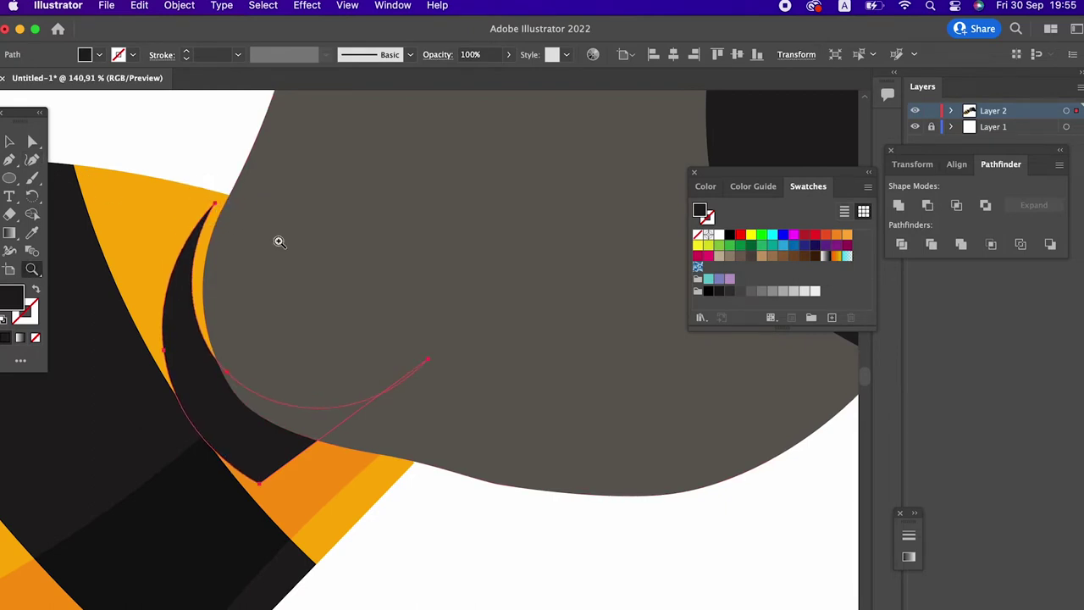
drag(278, 240, 71, 177)
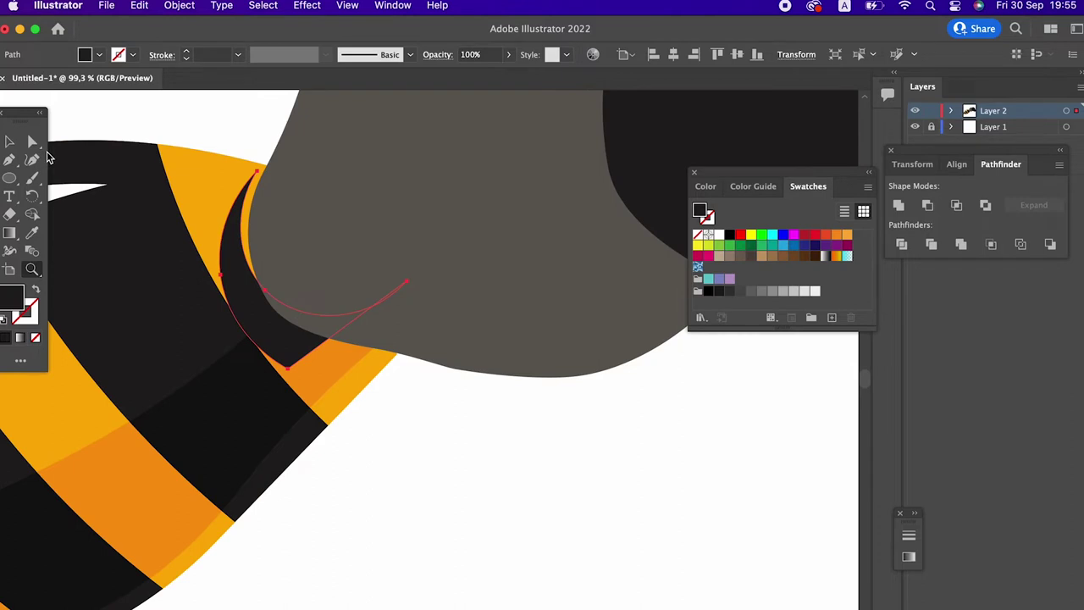
click(41, 144)
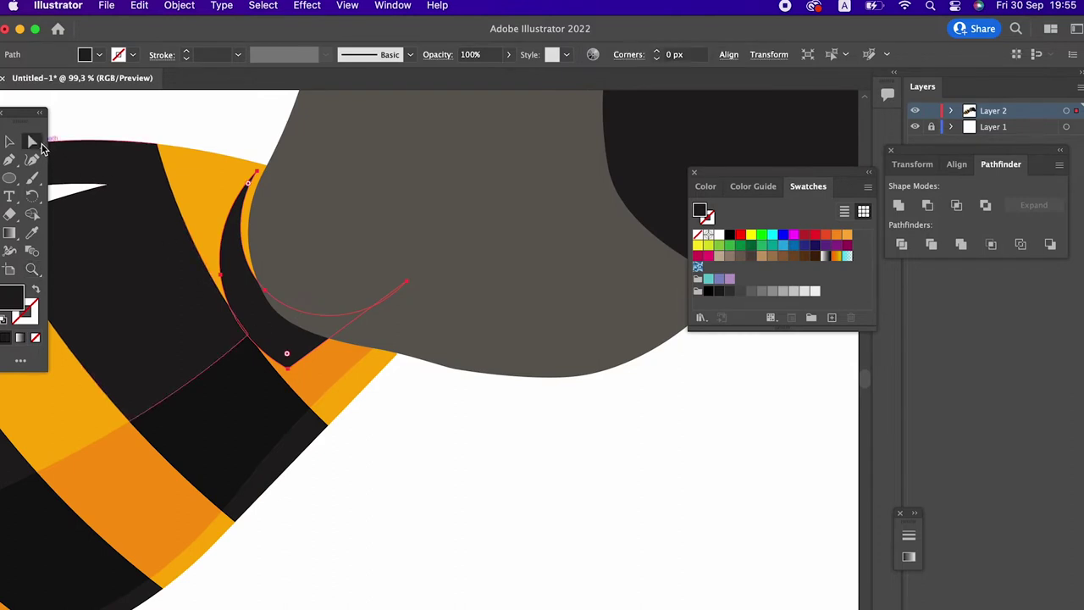
drag(292, 370, 298, 359)
drag(408, 285, 291, 354)
Step: Fill the crescent with the orange sampled from the stripe
key(z)
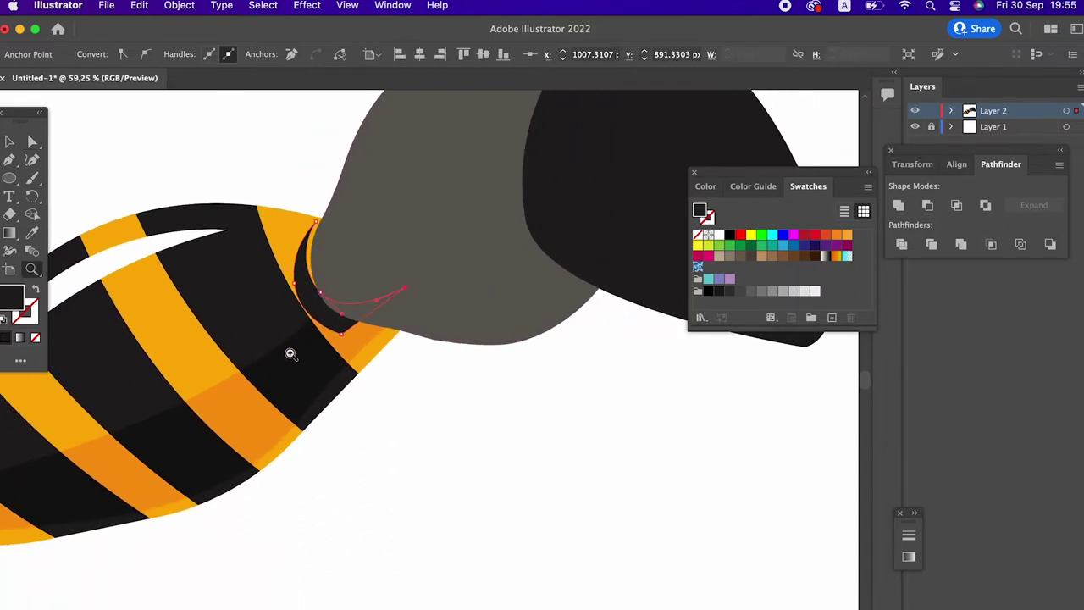
click(362, 339)
key(z)
drag(362, 338, 254, 380)
drag(485, 417, 520, 443)
click(425, 442)
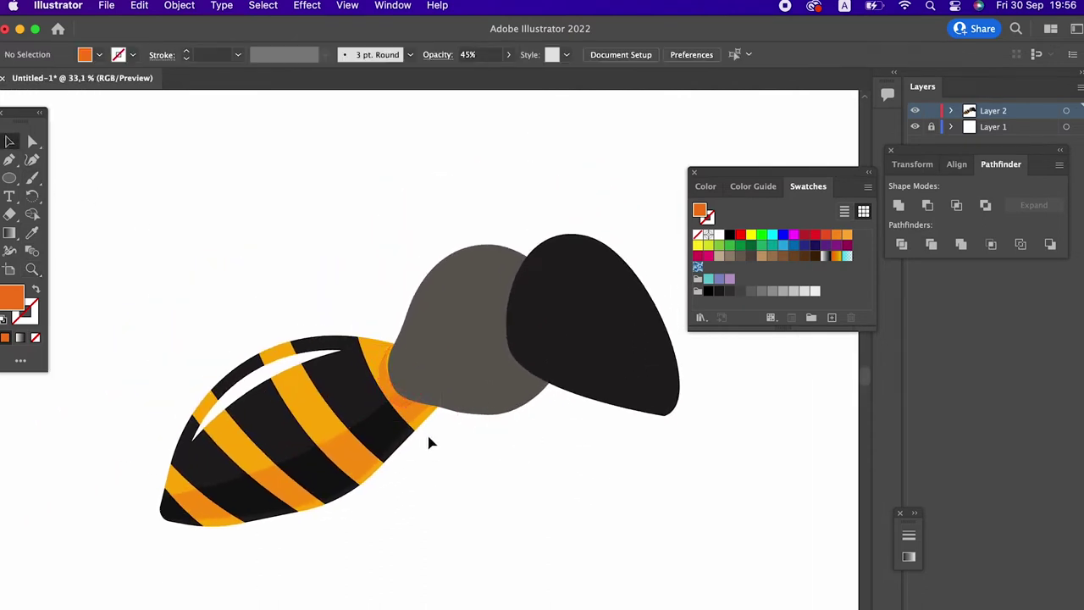
key(z)
drag(441, 339, 474, 360)
key(super+z)
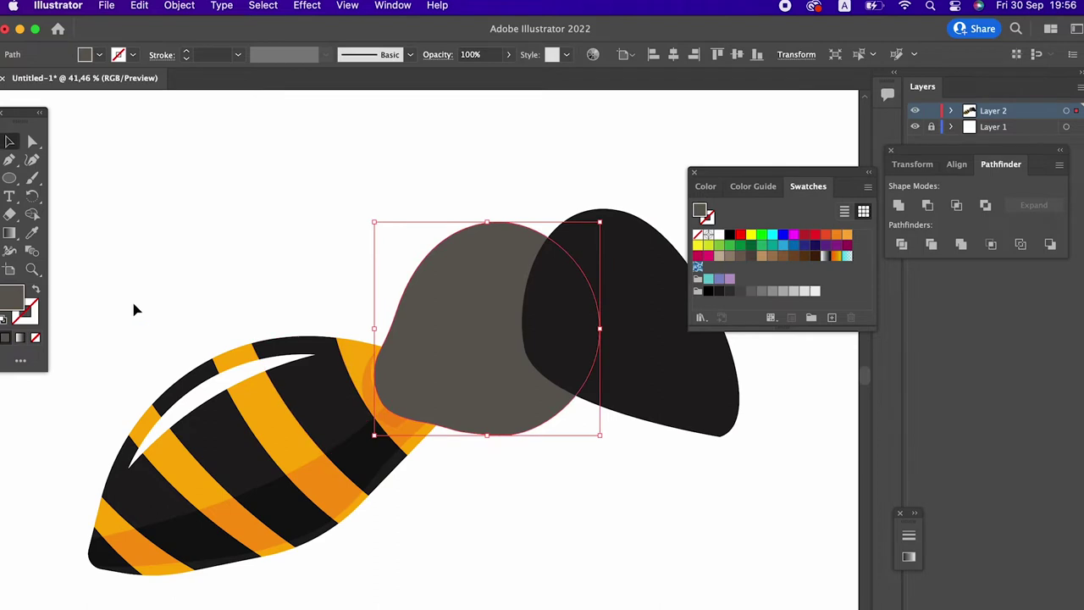
Step: Darken the thorax fill to near-black in the Color Picker
double_click(10, 301)
drag(35, 205, 34, 225)
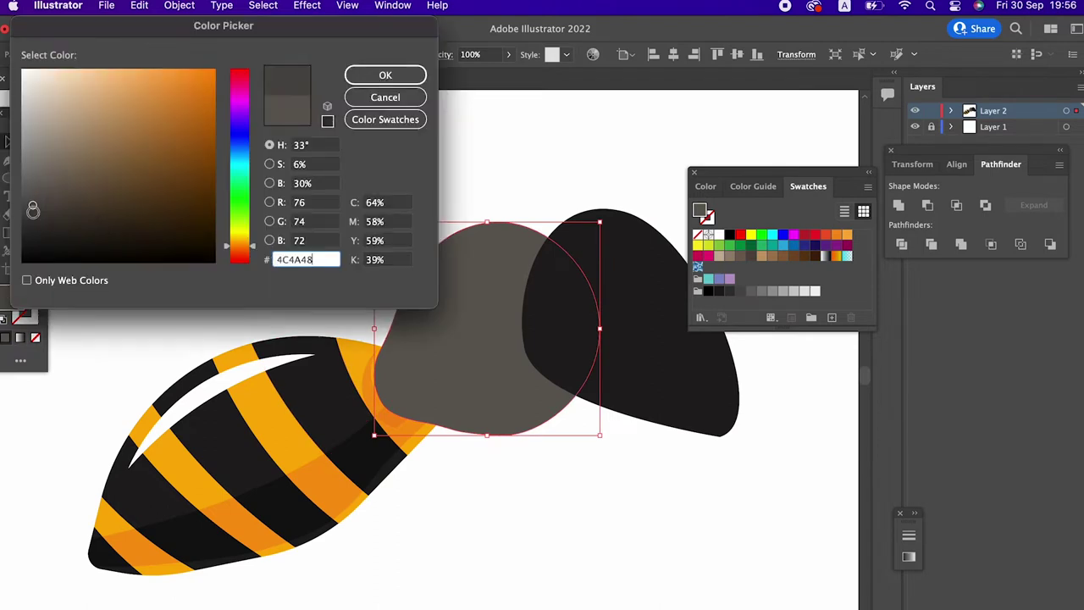
click(385, 75)
click(542, 480)
key(z)
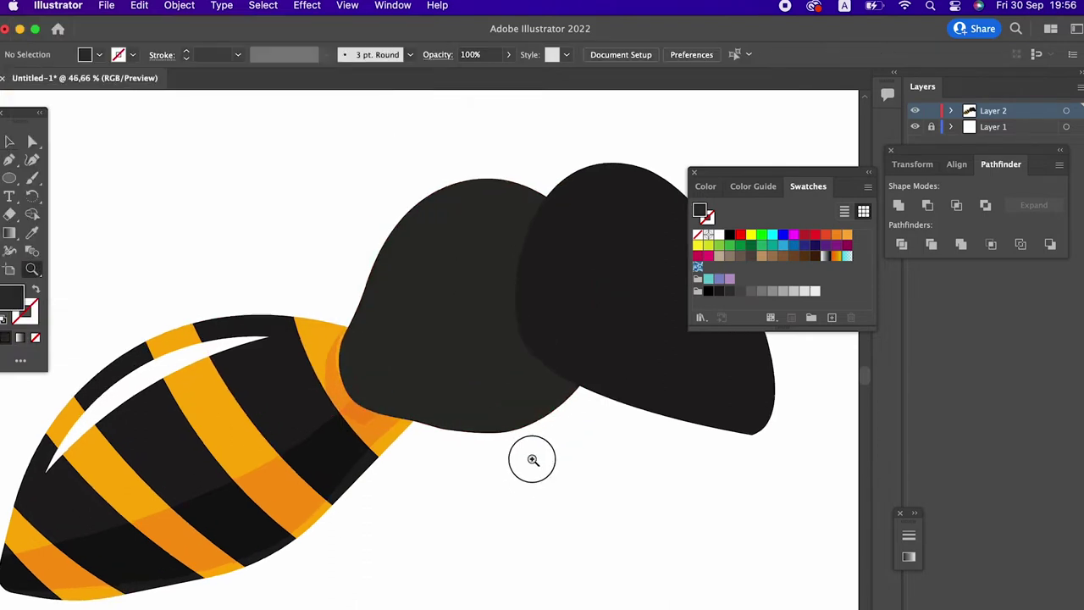
scroll(492, 530, up, 3)
scroll(394, 368, down, 2)
scroll(256, 256, up, 2)
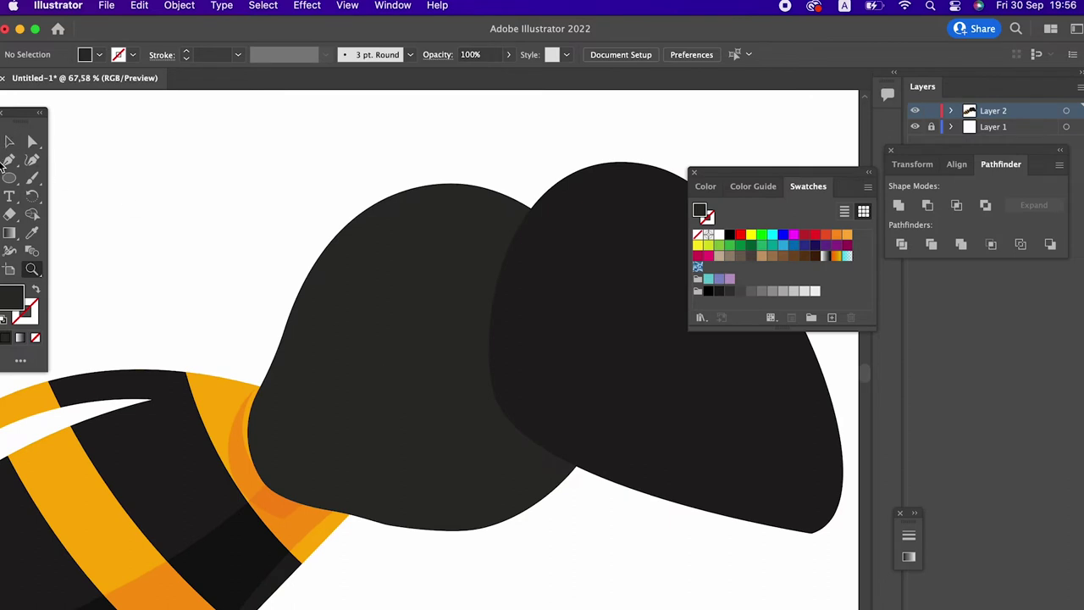
Step: Draw a curved highlight shape on the upper thorax with the Pen tool
click(348, 240)
drag(289, 375, 289, 411)
drag(435, 412, 525, 363)
drag(348, 240, 155, 345)
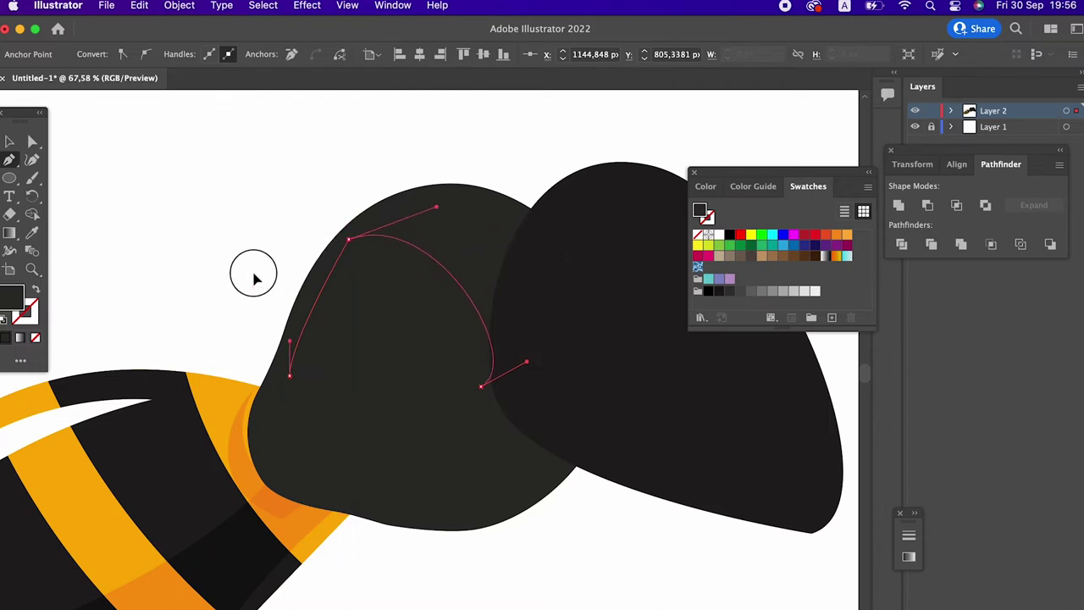
drag(348, 240, 141, 387)
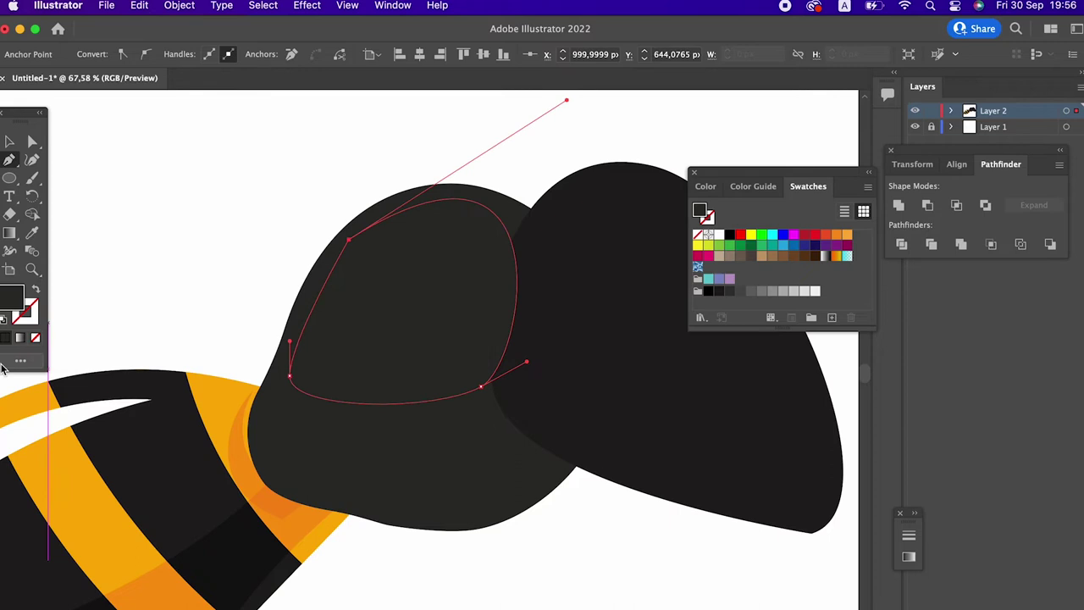
Step: Fill the highlight a lighter grey and round its top-left corner
double_click(11, 301)
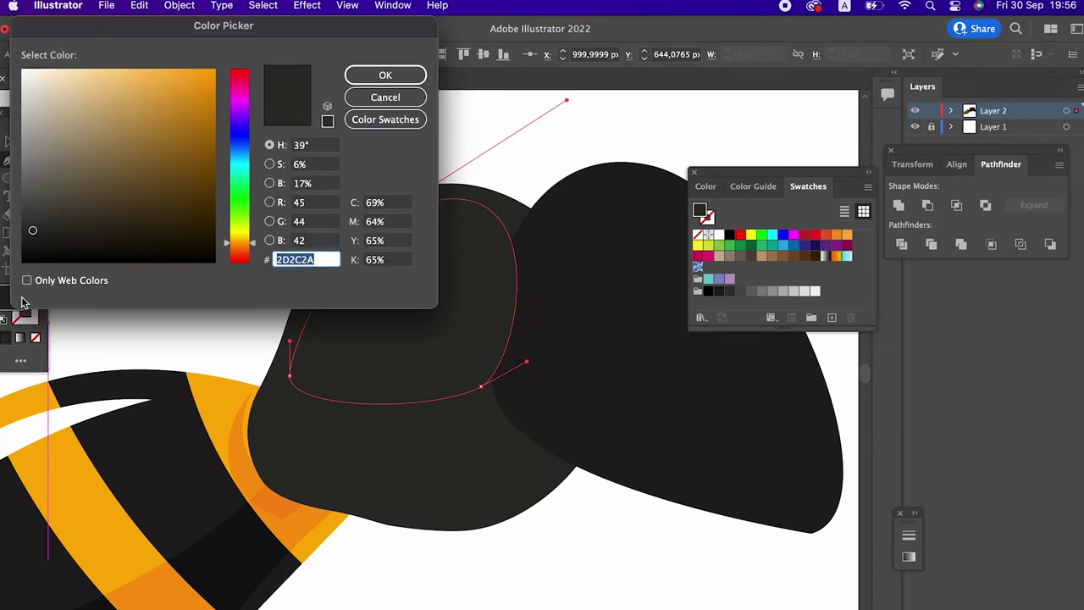
click(35, 195)
click(385, 75)
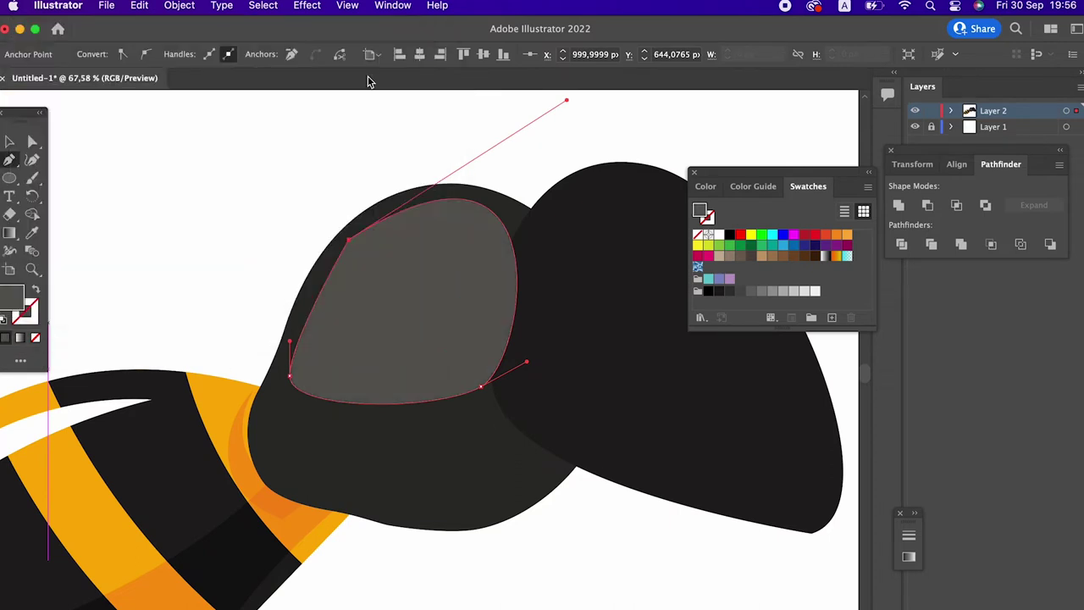
click(458, 331)
click(32, 141)
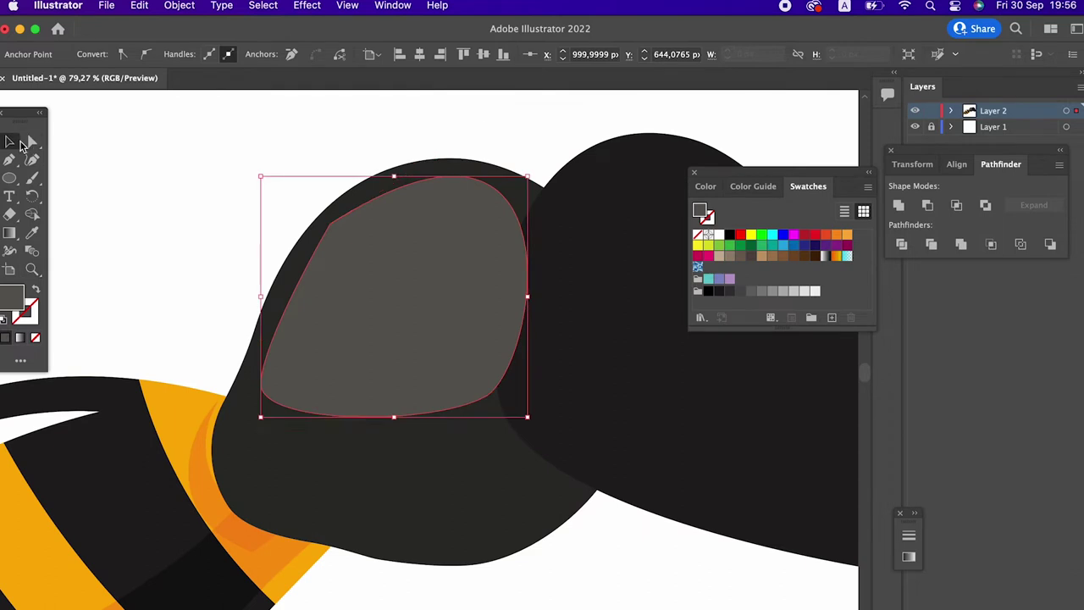
click(330, 226)
drag(345, 235, 480, 381)
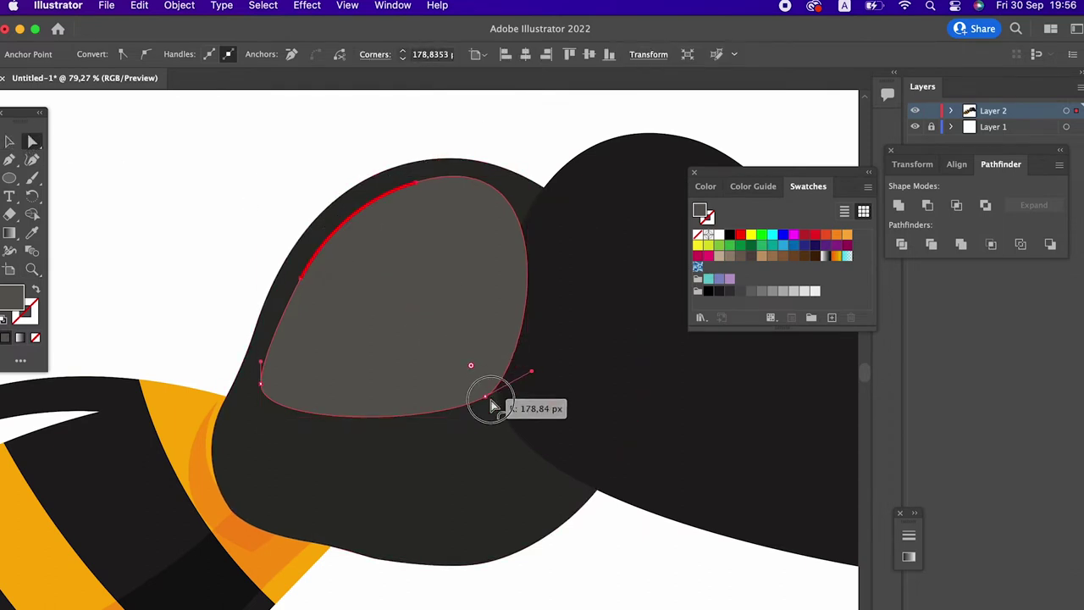
scroll(288, 261, down, 5)
scroll(378, 280, up, 2)
scroll(378, 281, up, 1)
Step: Bring the black head in front of the thorax
key(v)
click(600, 236)
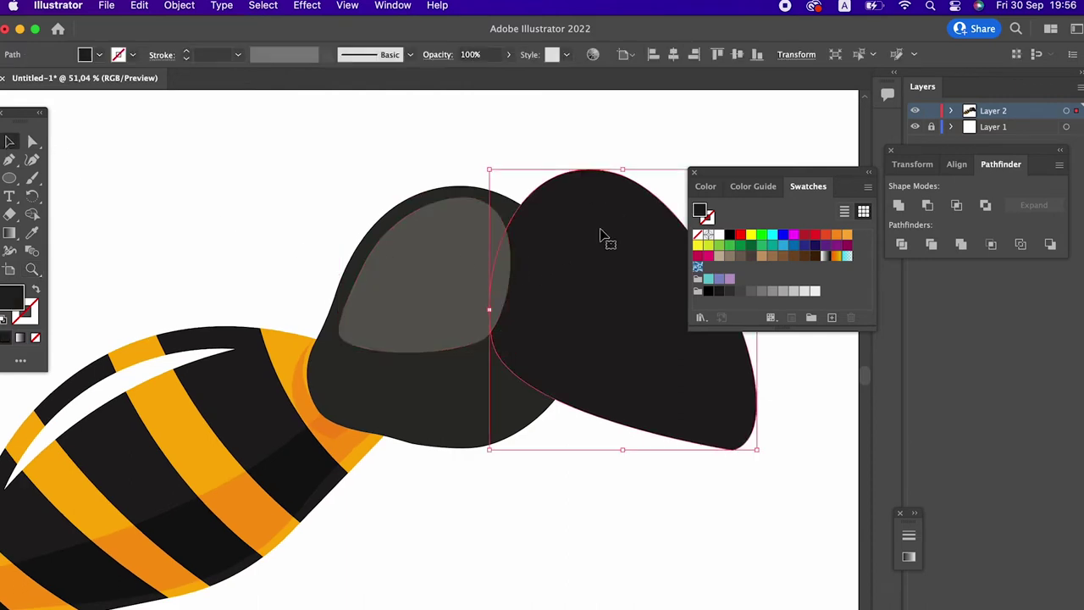
click(178, 6)
mouse_move(182, 44)
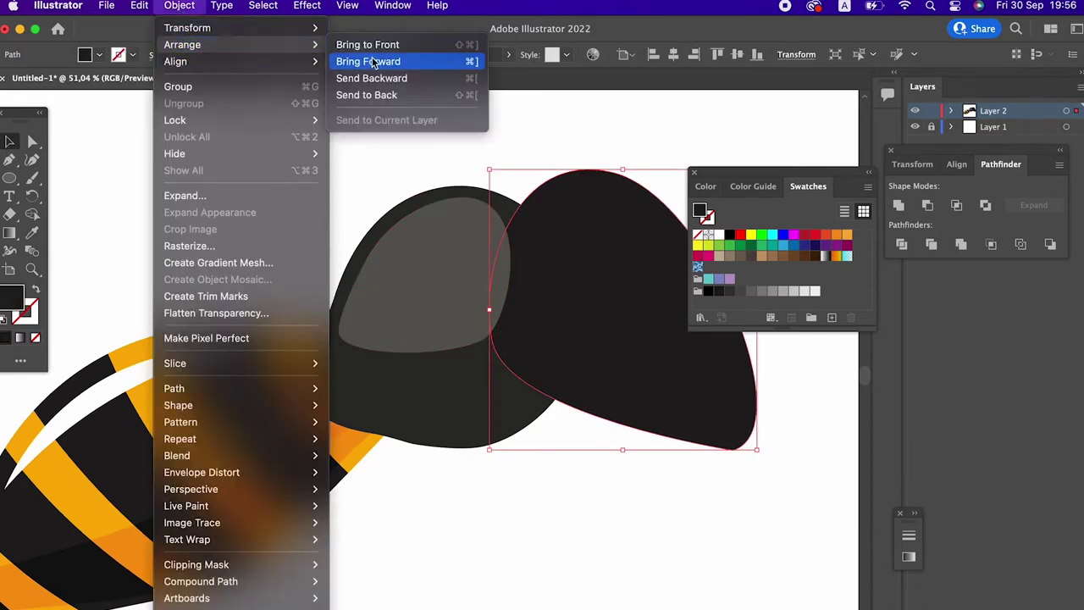
click(376, 44)
click(517, 136)
Step: Shrink the grey highlight from its corner and shift it slightly right
key(z)
scroll(242, 249, down, 3)
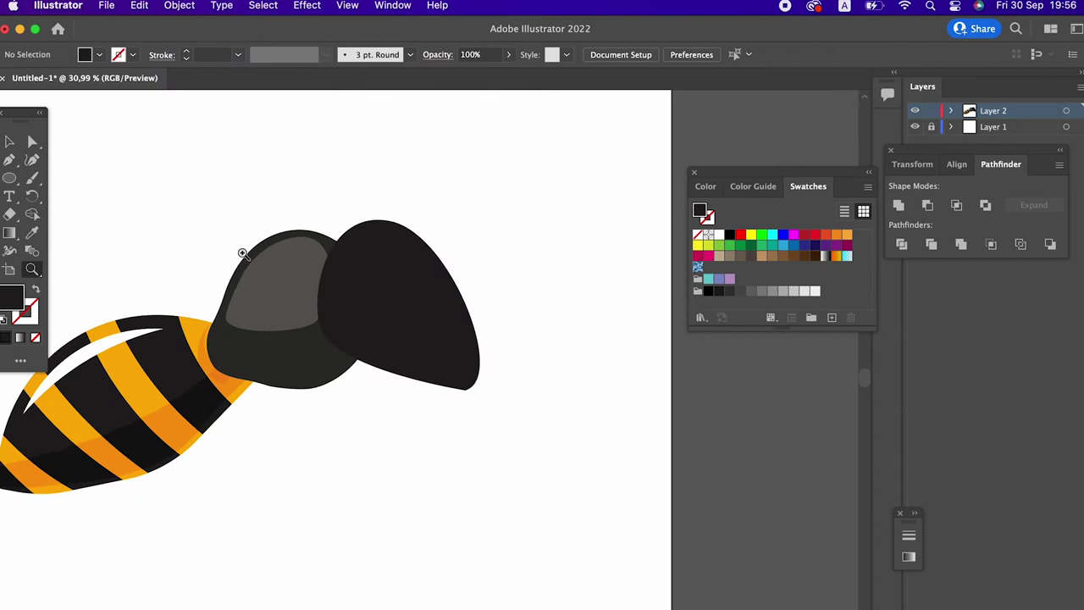
scroll(267, 299, up, 4)
scroll(267, 298, up, 2)
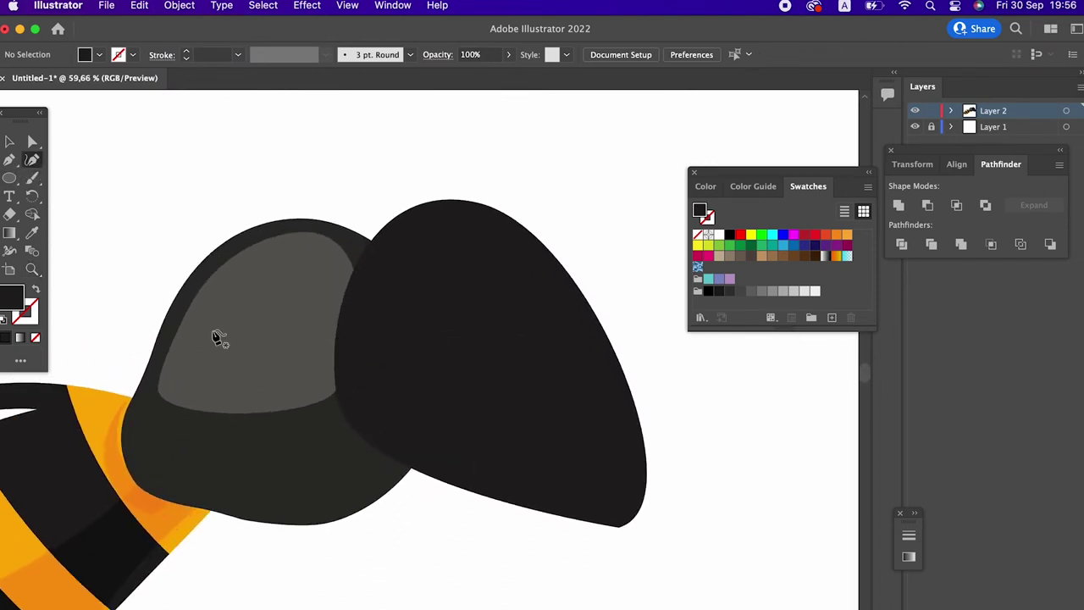
click(272, 286)
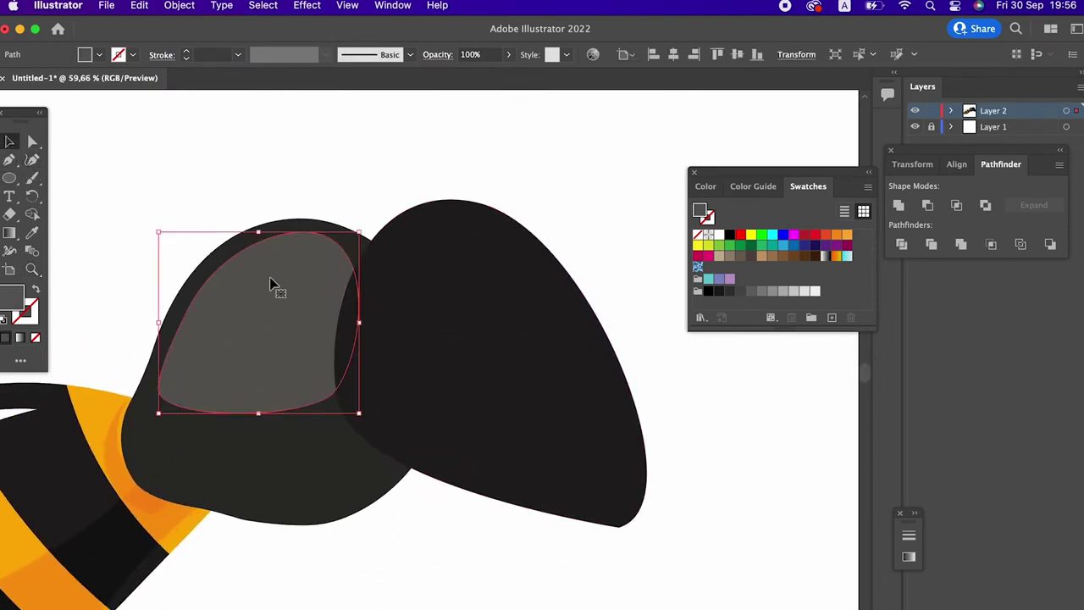
drag(359, 417, 342, 387)
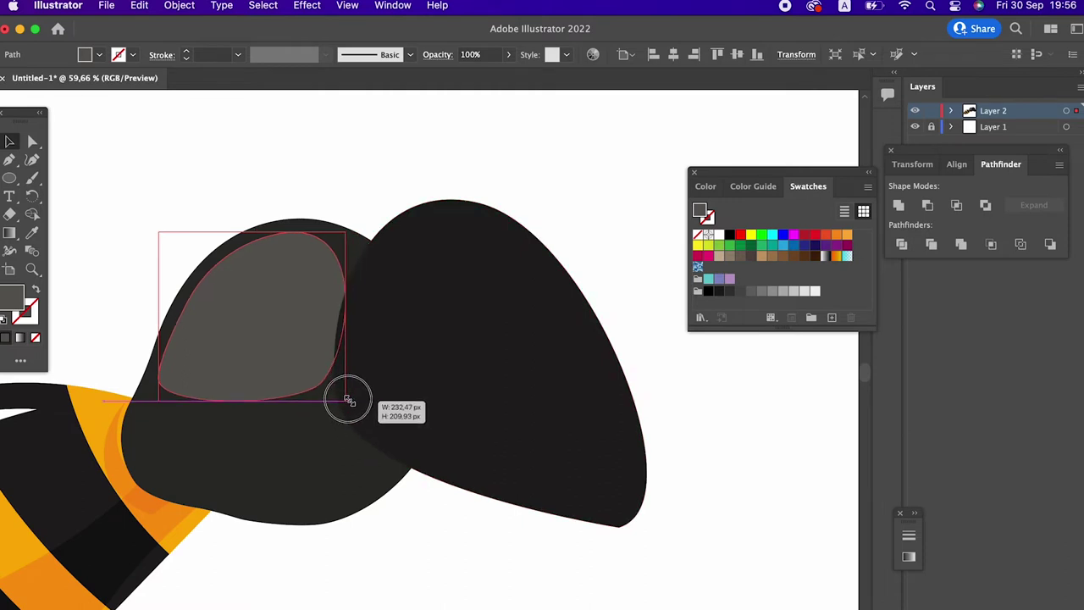
mouse_move(285, 352)
mouse_down()
mouse_move(312, 353)
mouse_move(290, 353)
mouse_up()
click(418, 601)
Step: Draw a small lighter spot on the thorax and fill it with hex 7E7B7B
key(z)
scroll(341, 401, down, 2)
scroll(341, 400, up, 2)
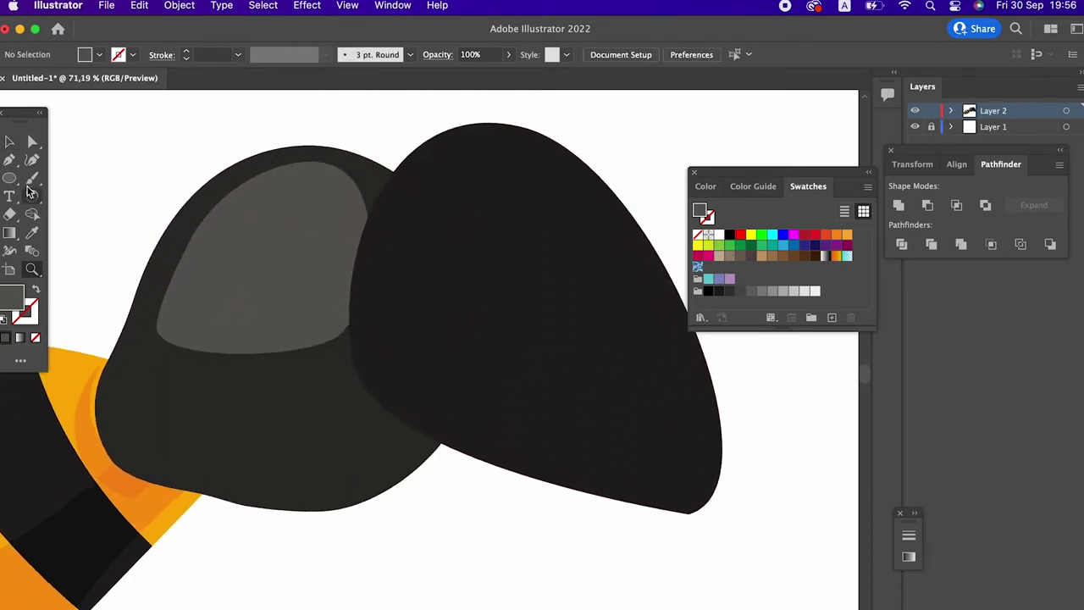
click(240, 202)
drag(201, 247, 212, 281)
click(302, 186)
double_click(13, 298)
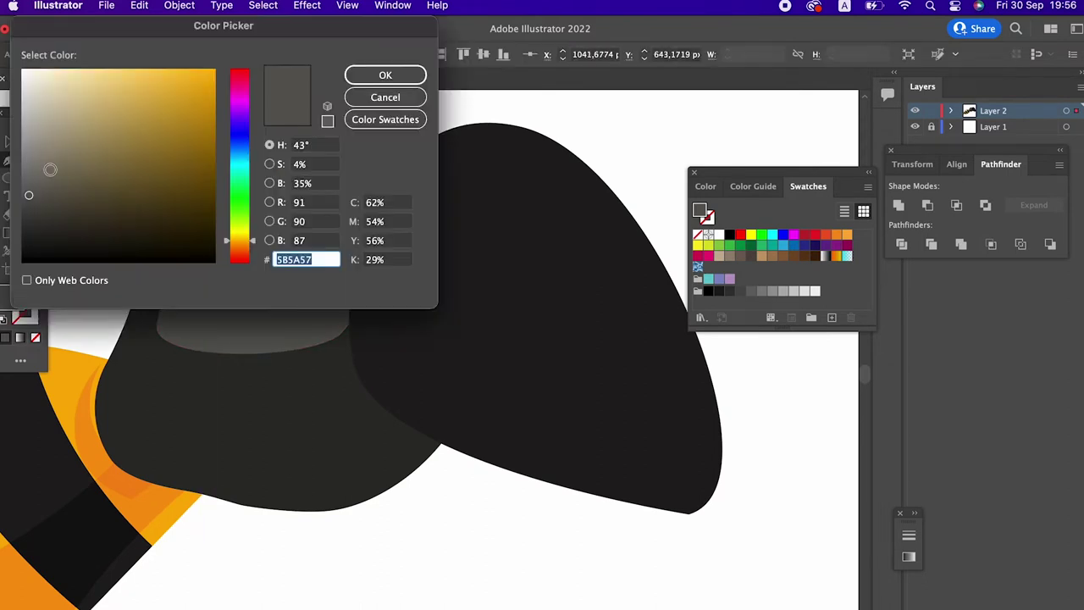
text(7E7B7B)
click(385, 75)
scroll(242, 225, down, 3)
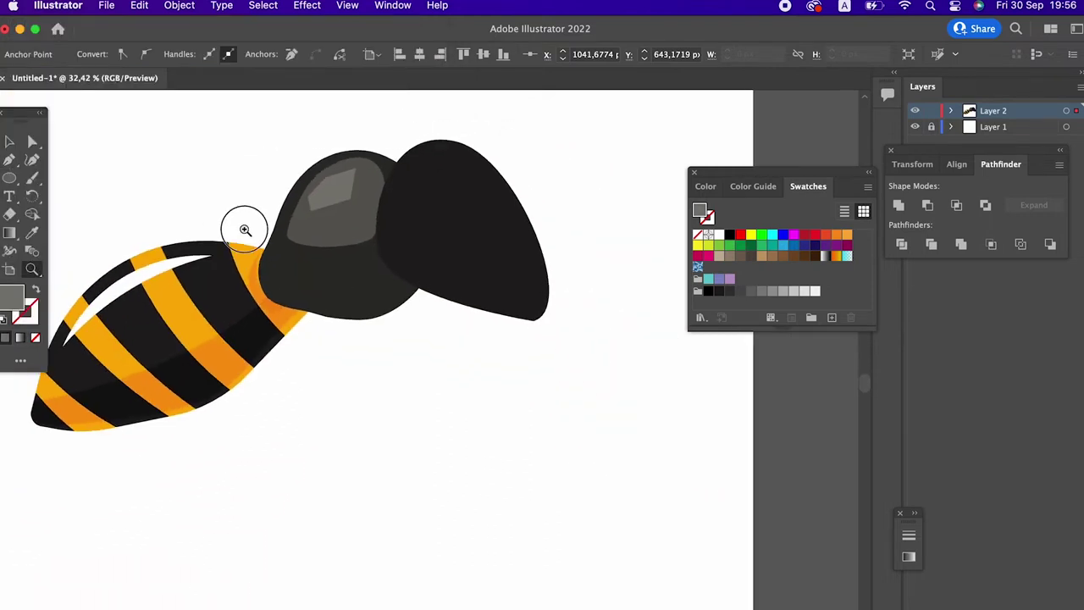
scroll(242, 225, up, 2)
Step: Nudge the grey highlight down-left and begin a new path along the thorax bottom
click(32, 142)
mouse_move(282, 230)
mouse_down()
mouse_move(278, 238)
mouse_move(300, 212)
mouse_up()
scroll(274, 218, down, 3)
scroll(254, 237, up, 2)
scroll(293, 246, up, 3)
scroll(305, 245, up, 1)
scroll(76, 231, down, 3)
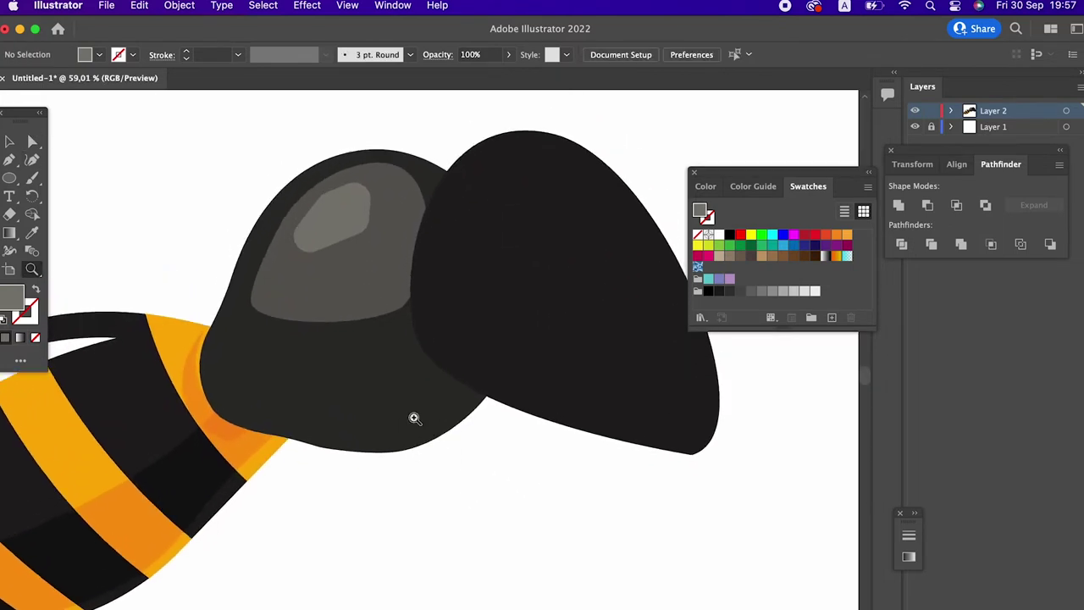
click(188, 322)
drag(320, 429, 454, 445)
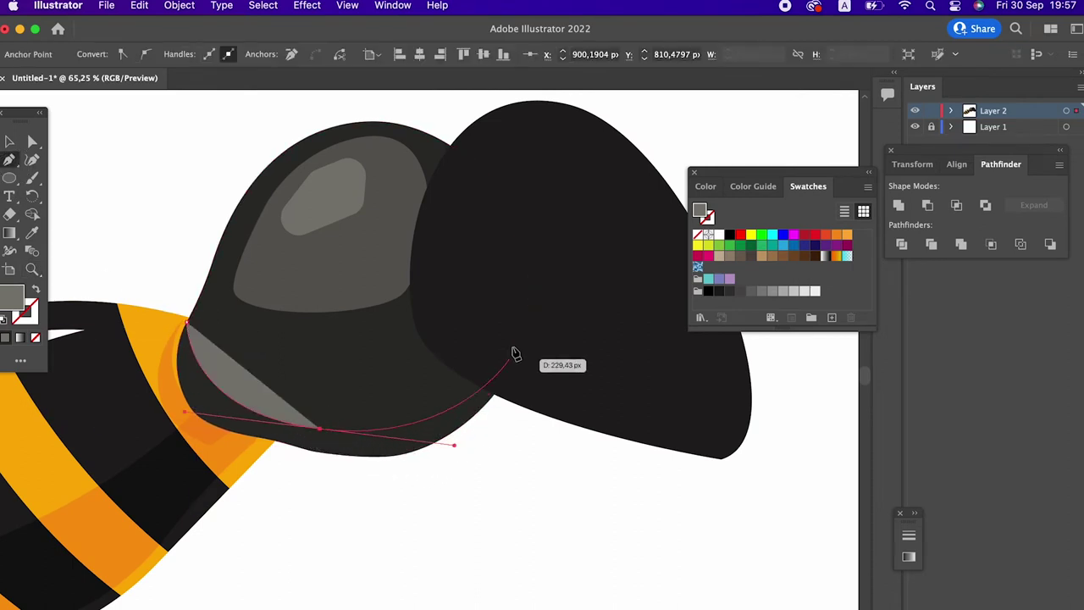
Step: Draw a closed shading shape over the lower thorax and fill it with the head's dark colour
drag(497, 160, 513, 202)
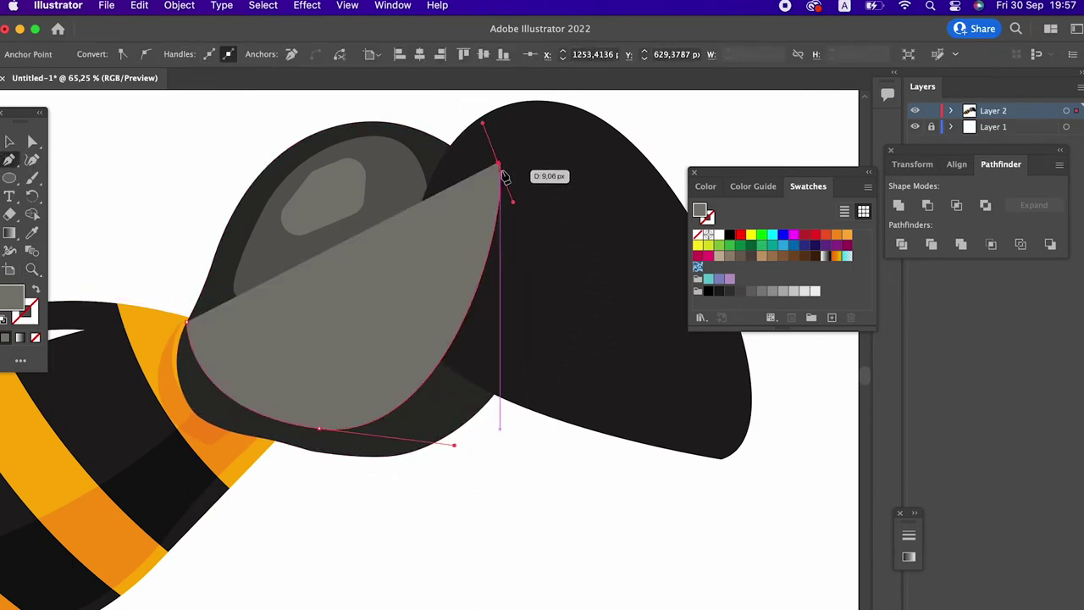
click(575, 200)
click(573, 506)
drag(160, 495, 161, 599)
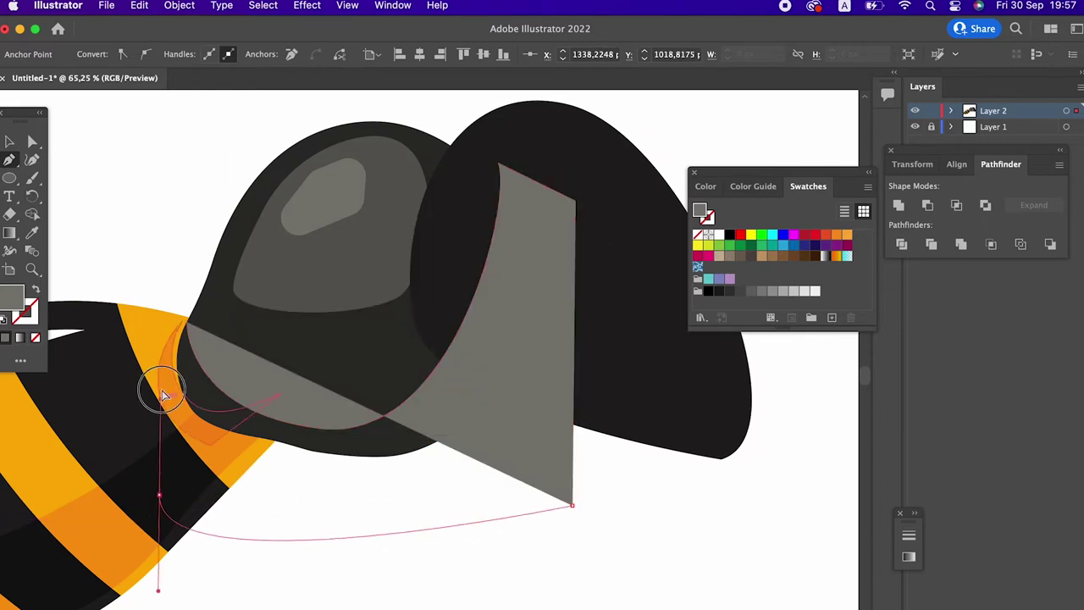
drag(184, 323, 253, 322)
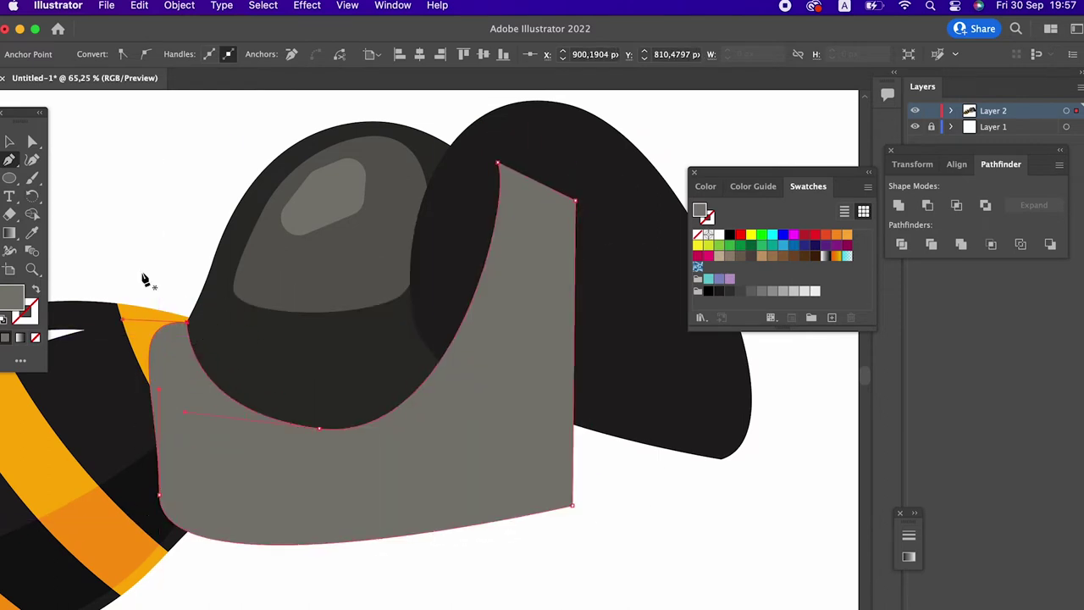
click(32, 233)
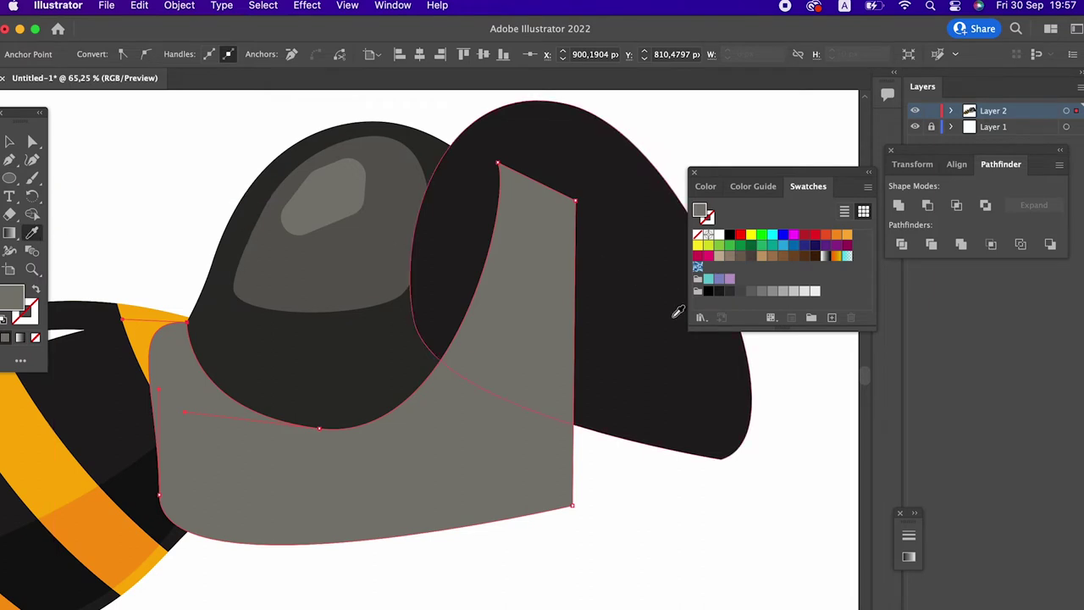
click(665, 360)
Step: Send the new dark shading shape and the thorax shapes to the back
click(10, 141)
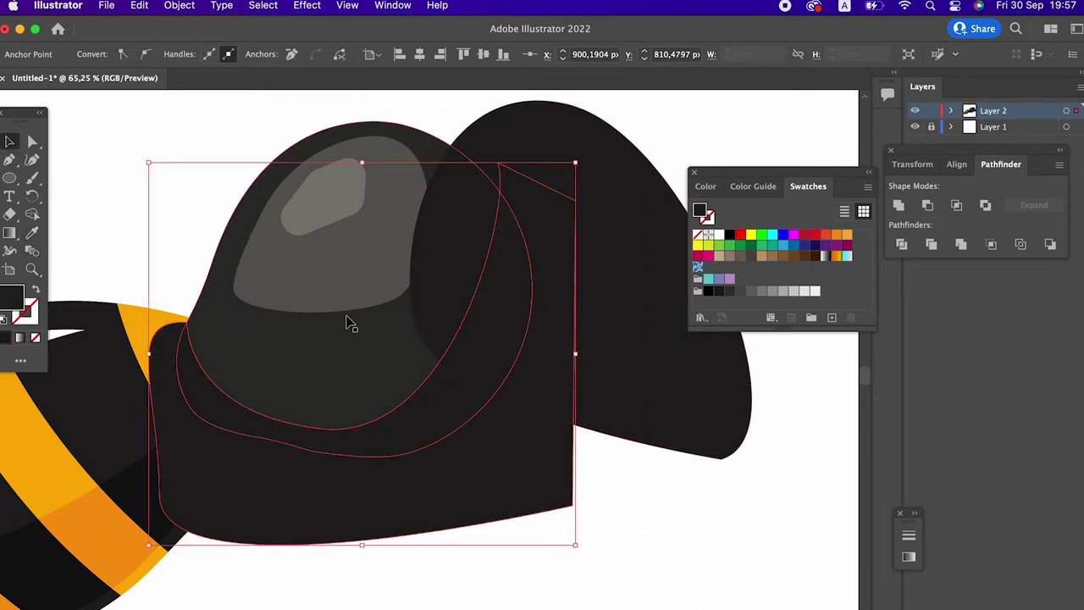
shift+click(343, 274)
shift+click(329, 208)
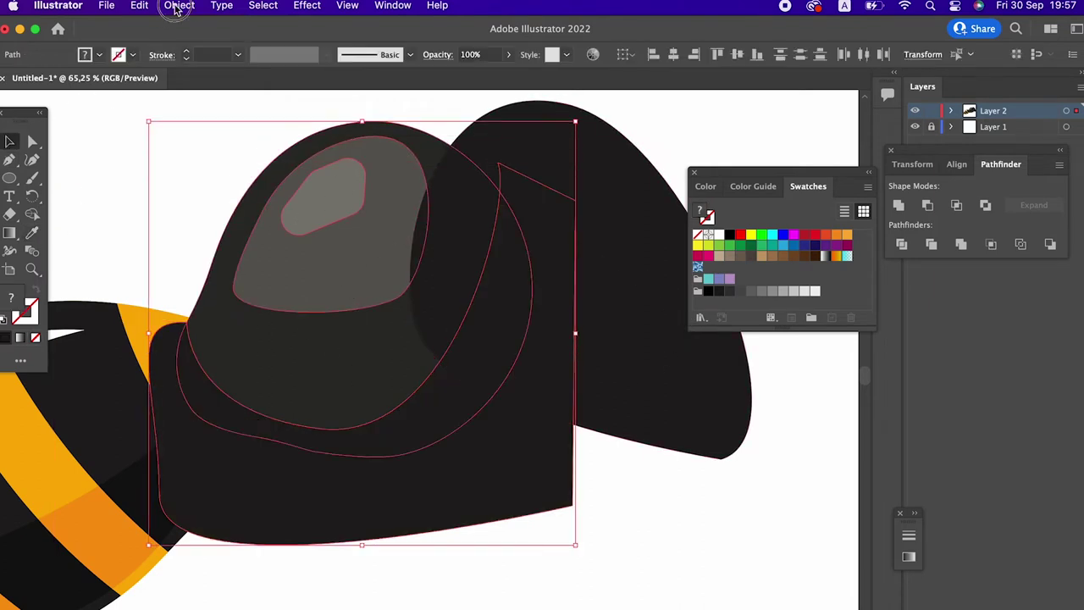
click(177, 6)
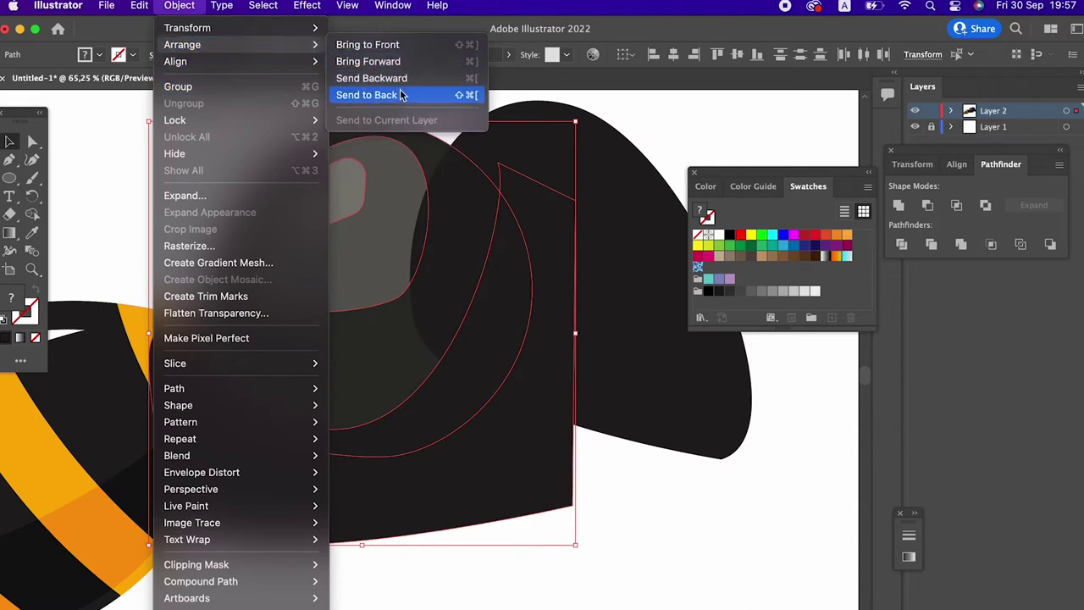
click(402, 95)
click(547, 590)
scroll(387, 454, down, 5)
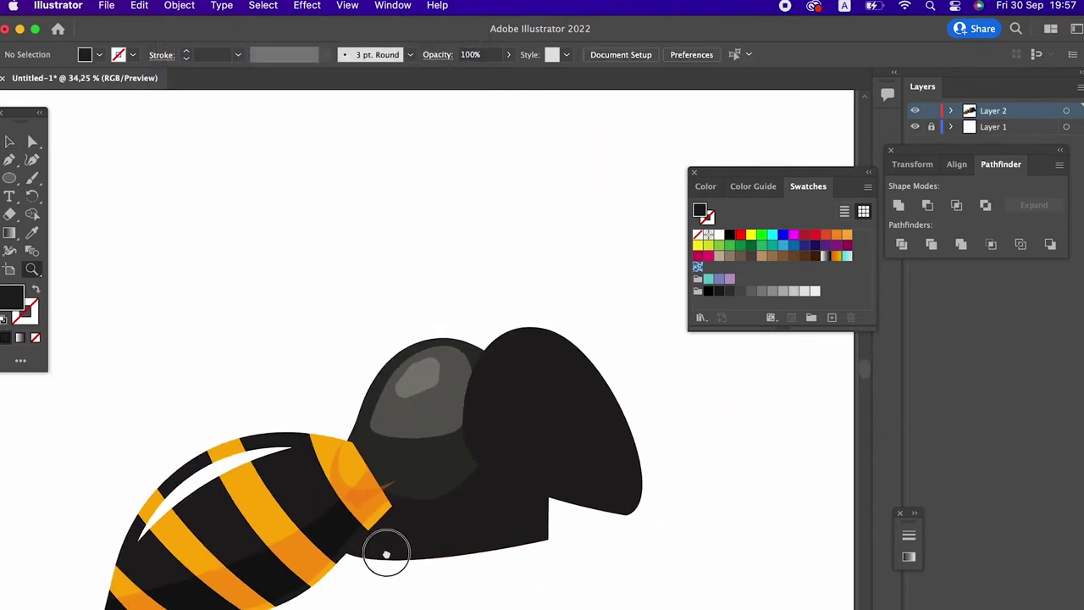
Step: Send the striped abdomen and translucent orange collar to the back
click(12, 141)
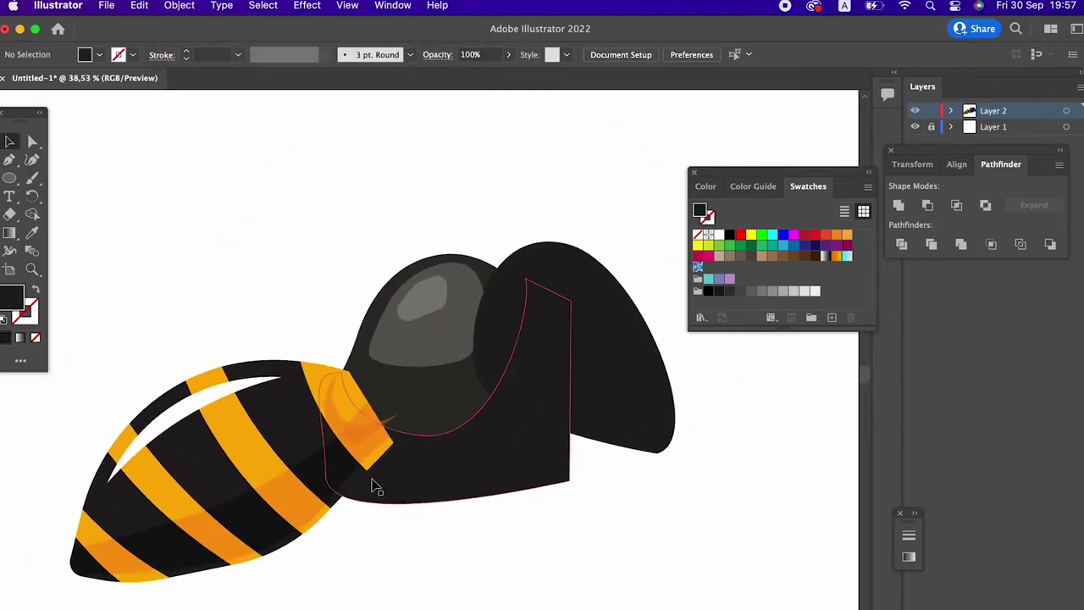
click(369, 423)
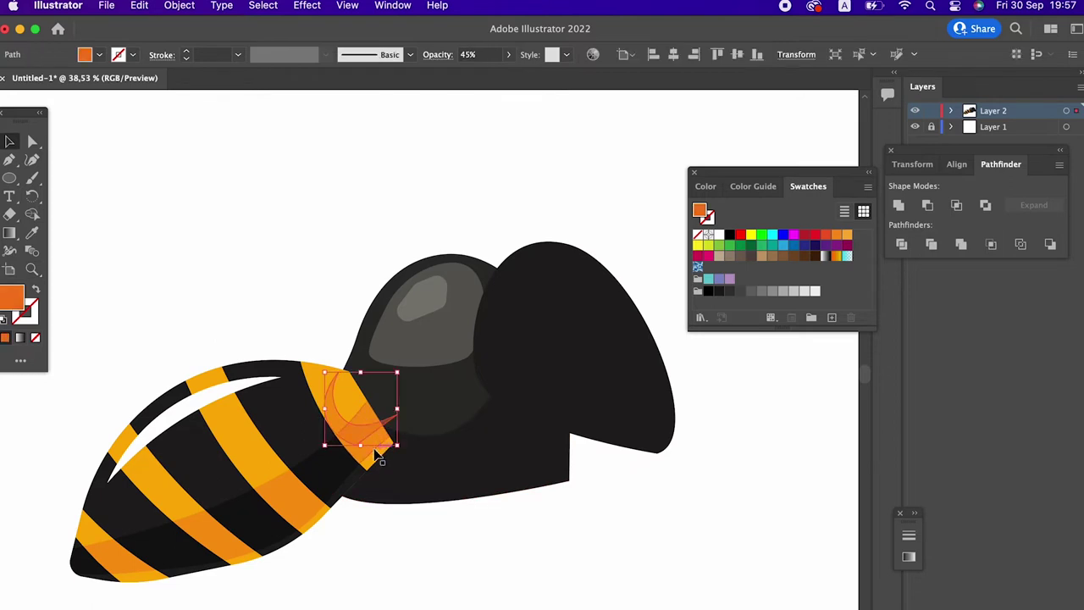
shift+click(366, 409)
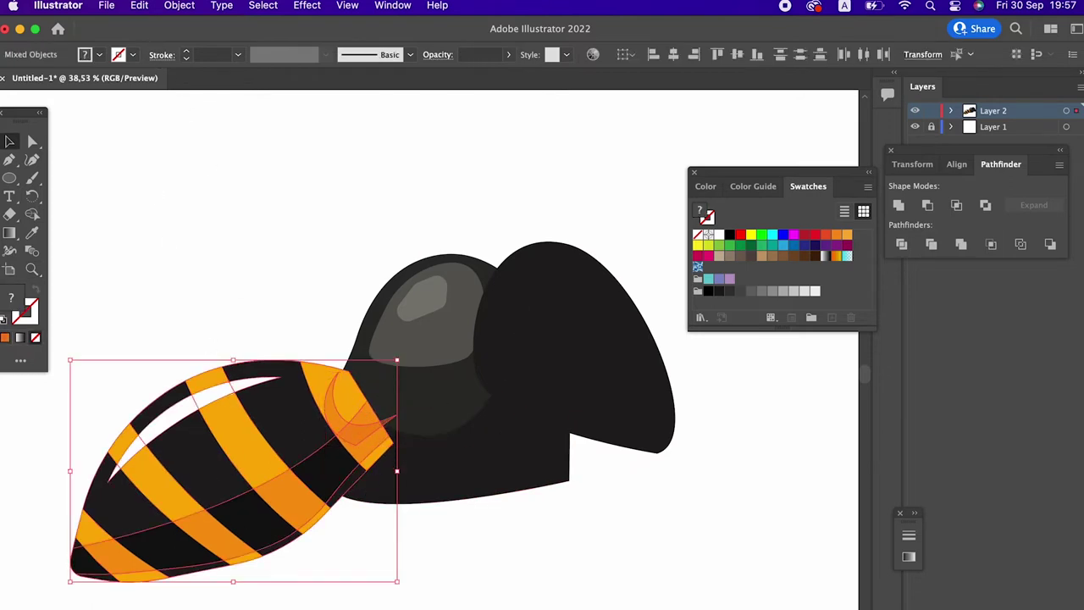
click(170, 9)
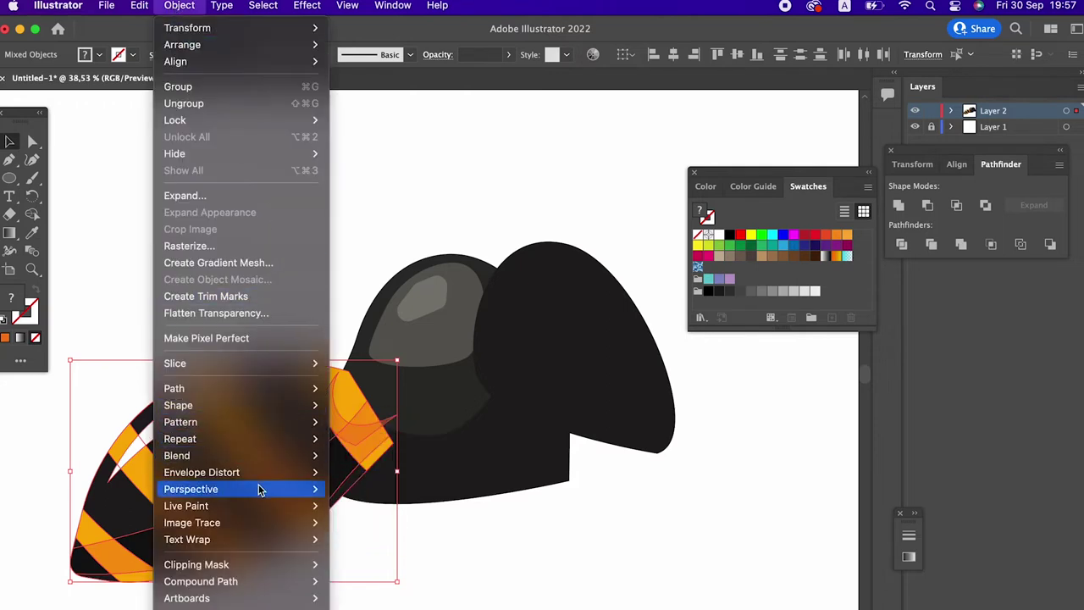
mouse_move(182, 44)
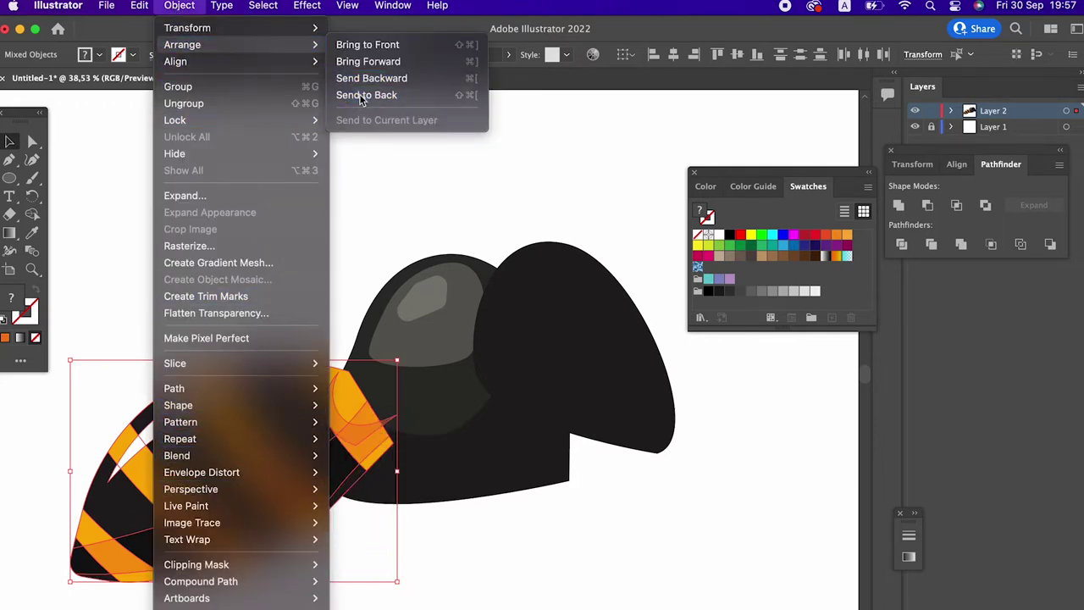
click(362, 95)
click(476, 559)
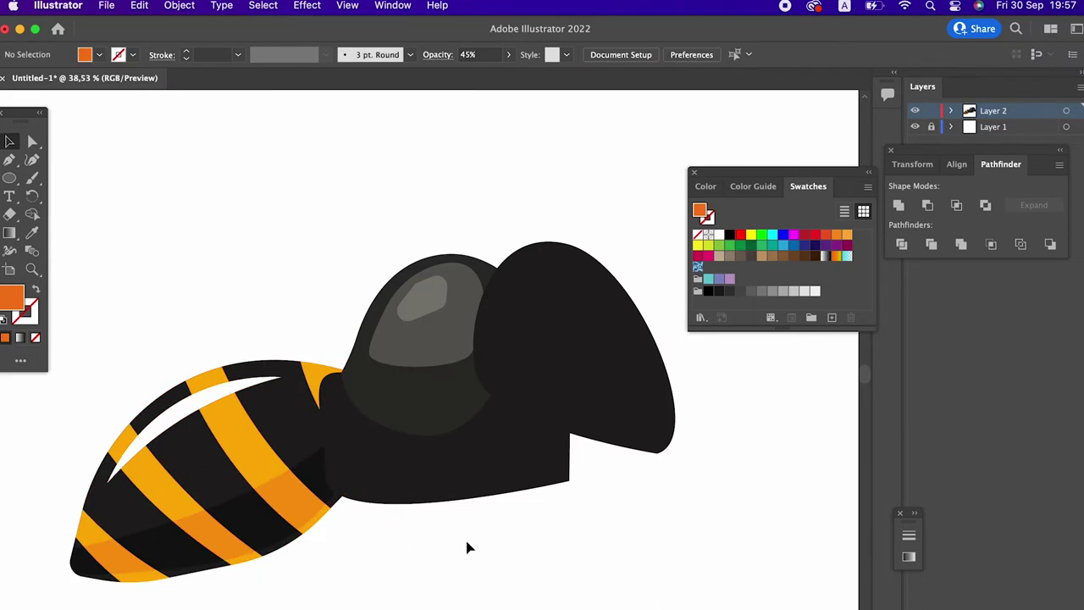
Step: Bring the grey thorax highlight to the front
click(423, 450)
key(super+shift+a)
click(434, 313)
click(179, 5)
mouse_move(182, 44)
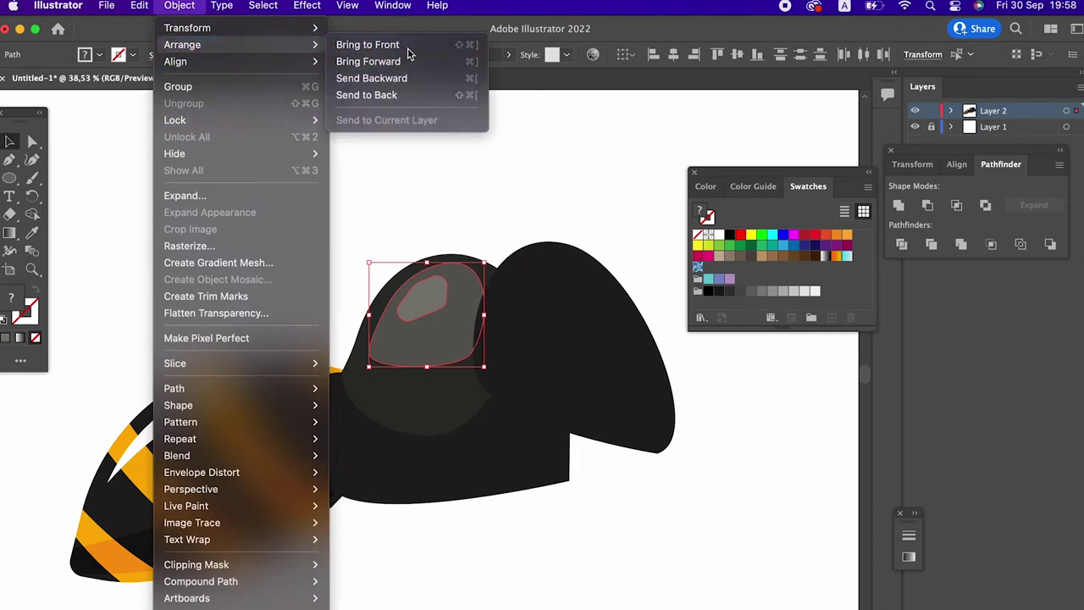
click(407, 46)
Step: Divide the dark shading with the thorax and delete the excess piece below the thorax
click(498, 490)
shift+click(415, 409)
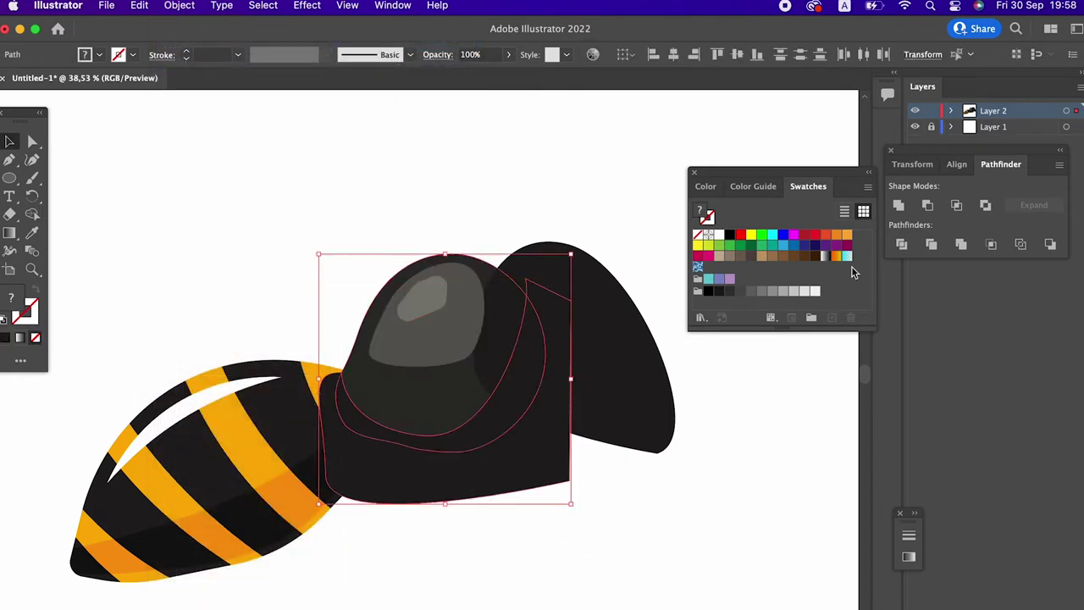
click(902, 245)
double_click(527, 465)
click(537, 474)
key(Delete)
double_click(571, 503)
Step: Shrink the dark head slightly and move it up against the thorax
click(607, 392)
drag(610, 395, 601, 382)
drag(548, 335, 554, 325)
click(576, 463)
scroll(554, 466, up, 2)
scroll(597, 415, up, 1)
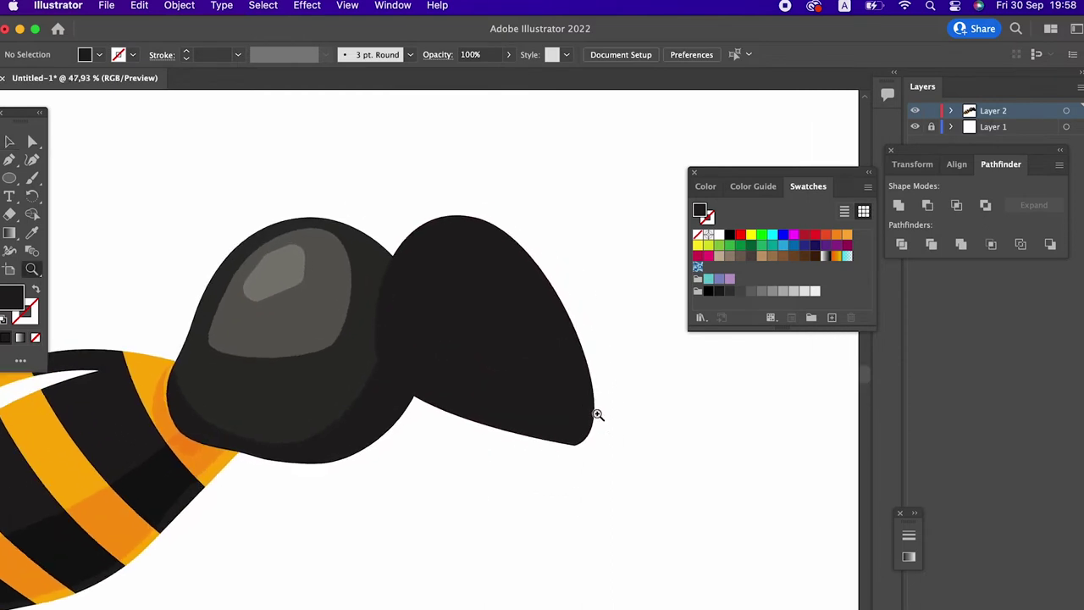
Step: Draw a closed curved stripe path along the head's top and right edges
click(9, 158)
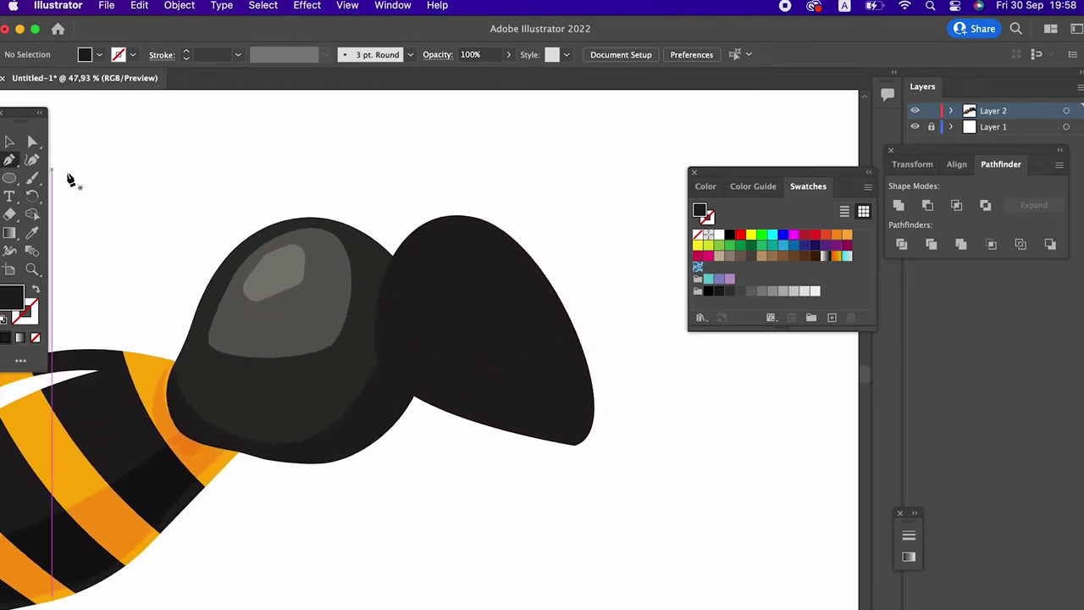
click(395, 232)
drag(446, 233, 475, 242)
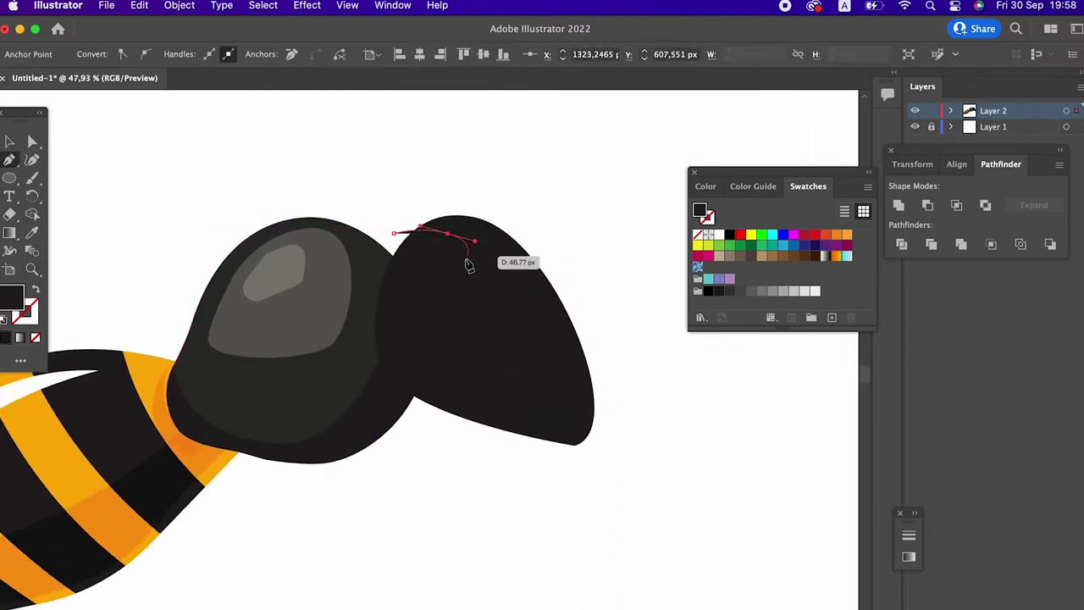
click(465, 260)
drag(527, 293, 560, 341)
click(587, 362)
drag(394, 233, 216, 351)
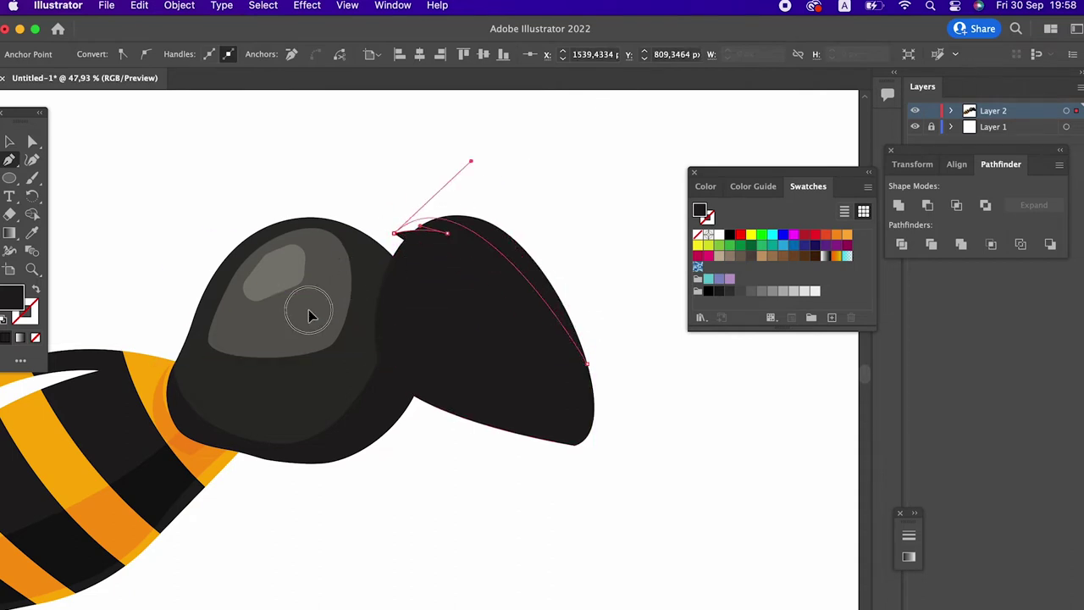
Step: Divide the orange stripe together with the dark head using Pathfinder Divide
key(super+minus)
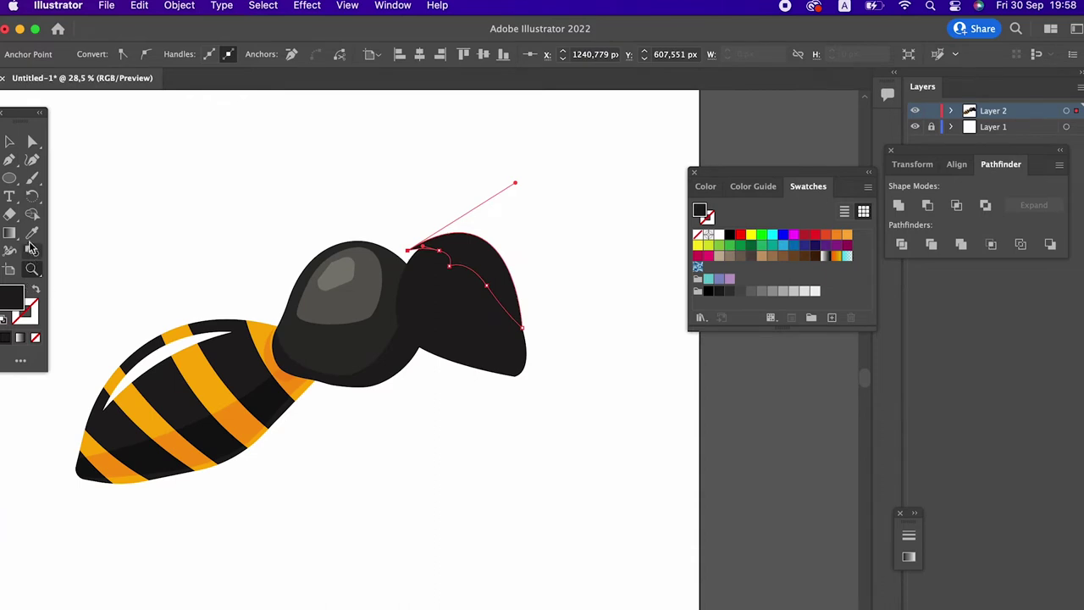
click(513, 289)
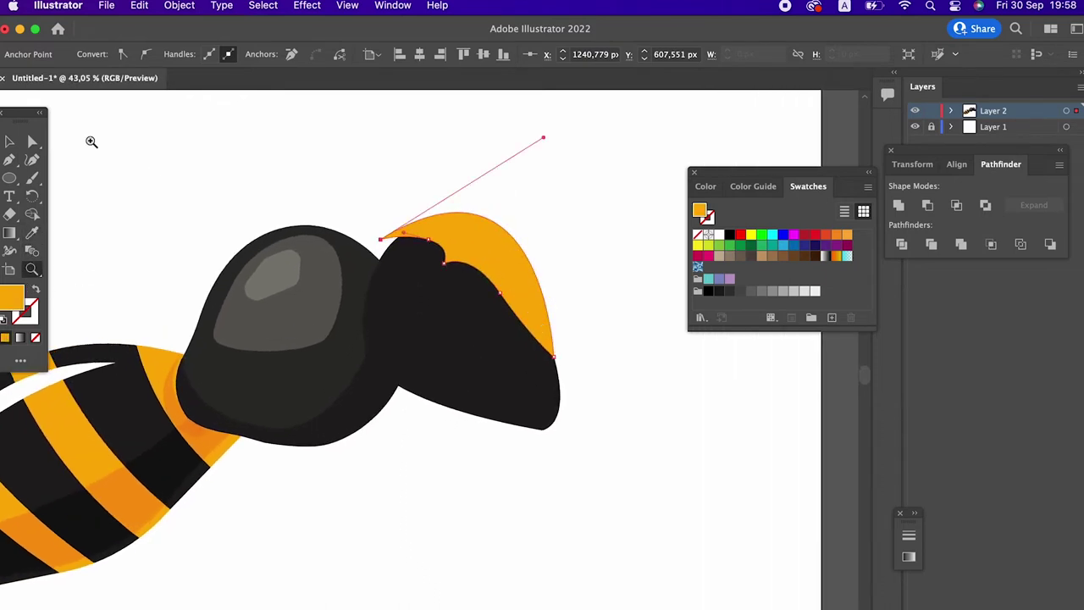
click(7, 140)
shift+click(505, 300)
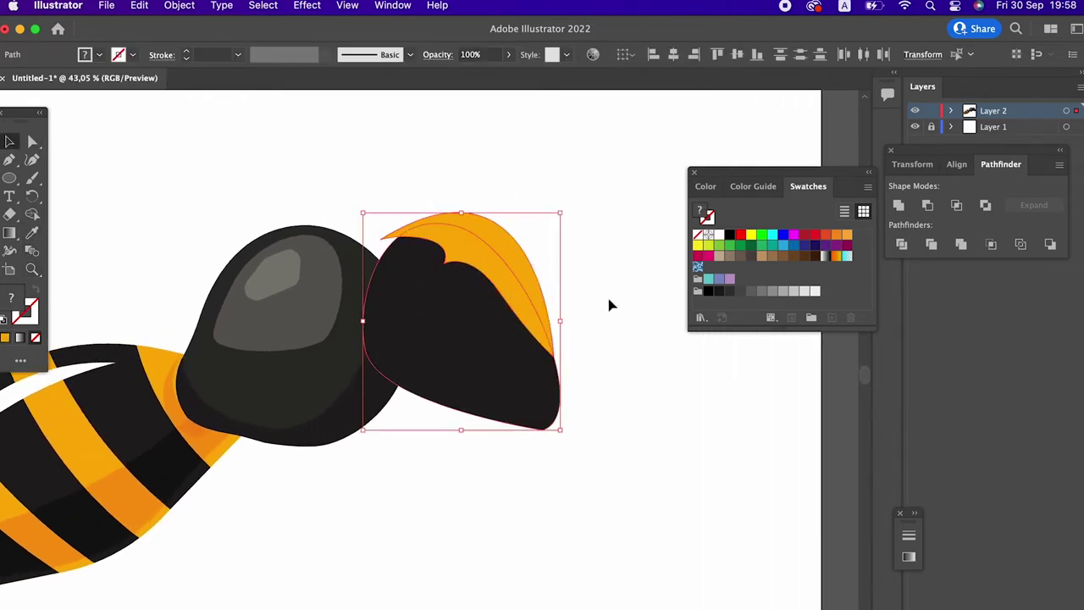
click(907, 244)
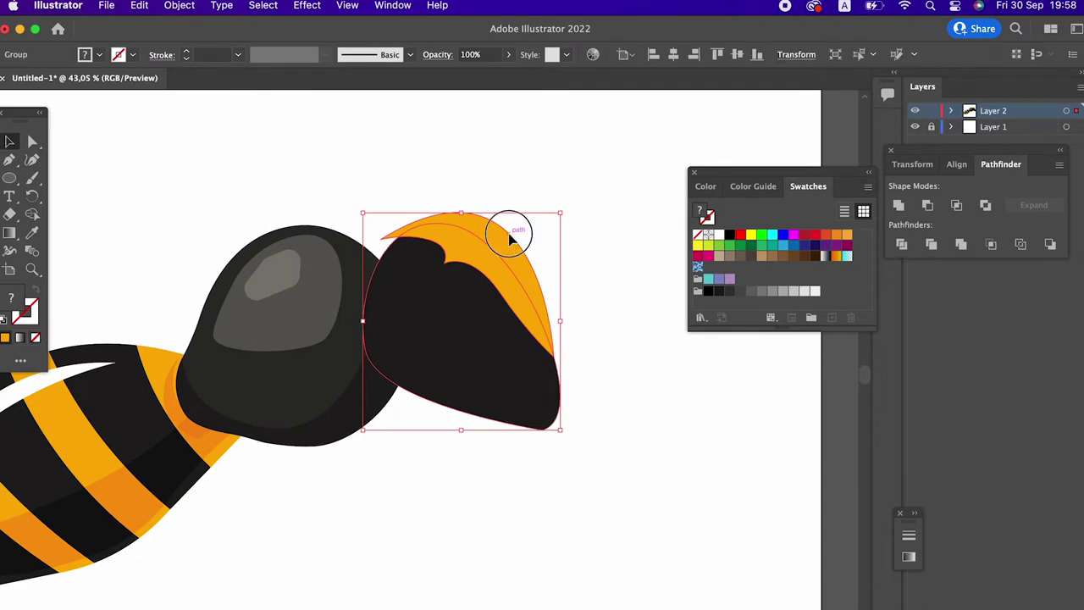
double_click(511, 240)
click(511, 240)
click(581, 314)
double_click(551, 242)
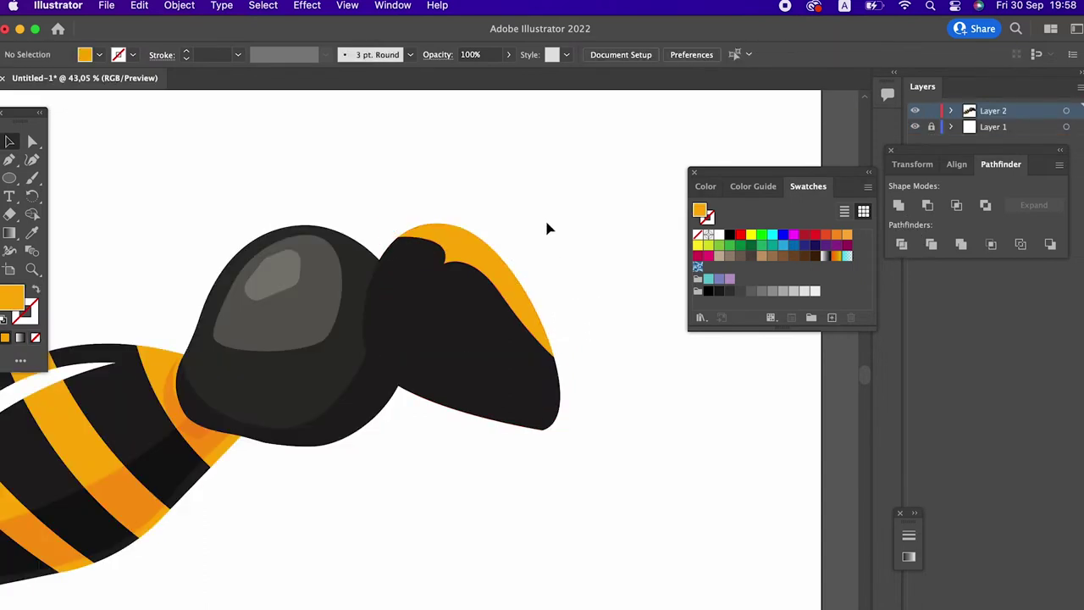
Step: Draw an eye circle on the head and fill it with the head's dark colour
key(z)
mouse_move(447, 229)
mouse_down()
mouse_move(424, 244)
mouse_move(427, 289)
mouse_up()
mouse_move(436, 387)
mouse_down()
mouse_move(530, 395)
mouse_move(315, 331)
mouse_up()
key(z)
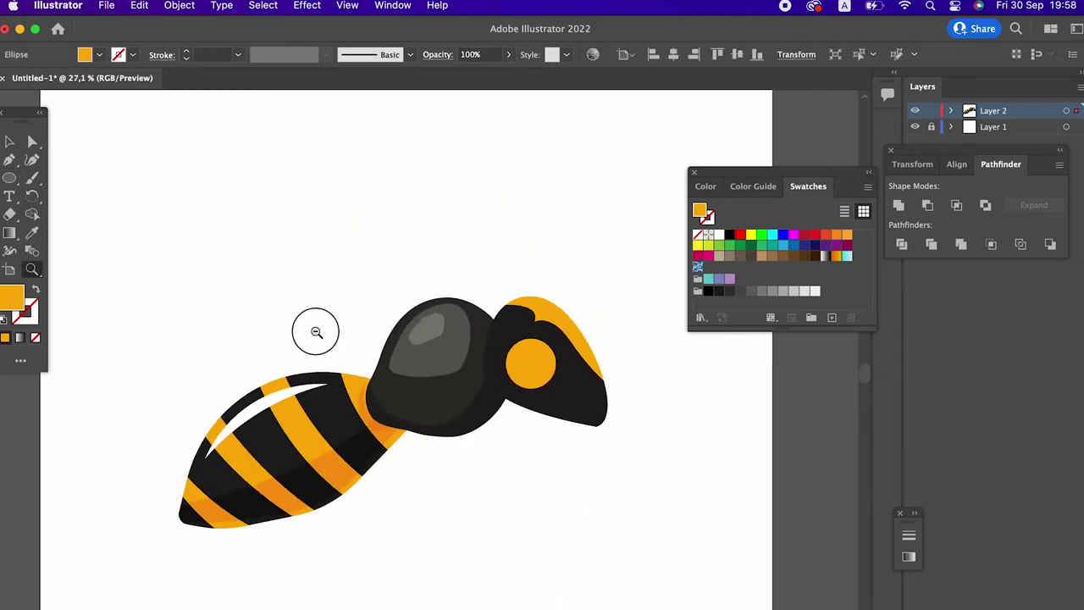
click(409, 393)
key(z)
drag(630, 404, 553, 413)
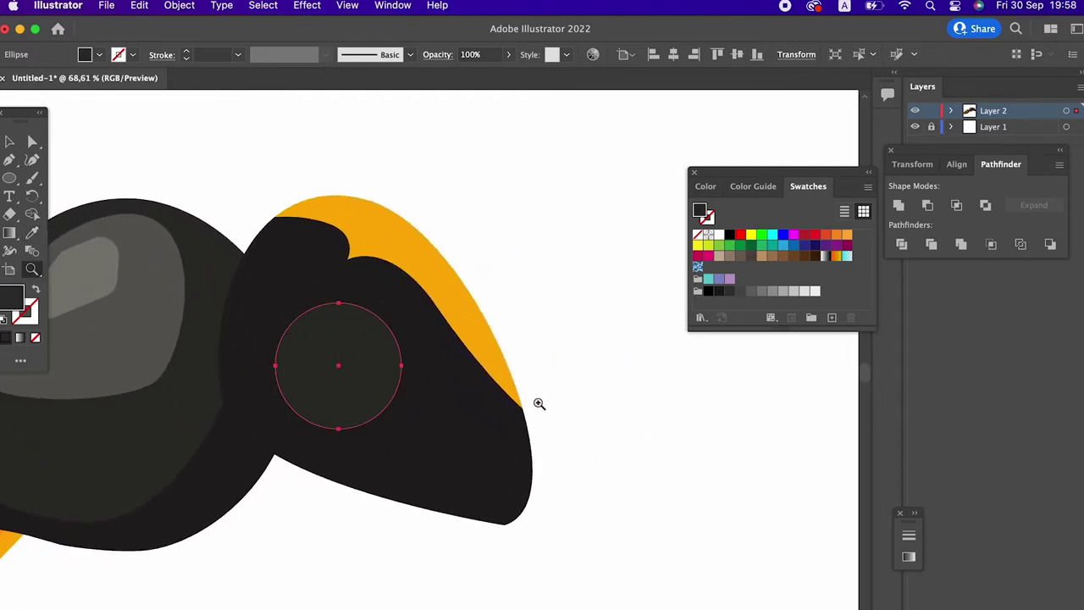
Step: Paste a copy of the eye circle in front and shrink it toward the eye's top
click(11, 140)
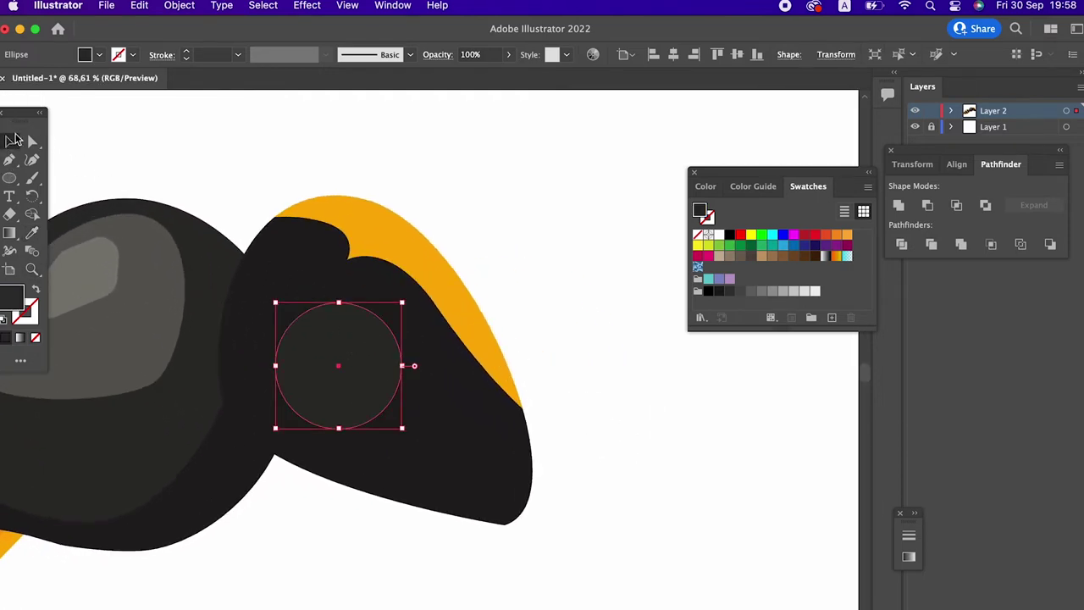
click(154, 10)
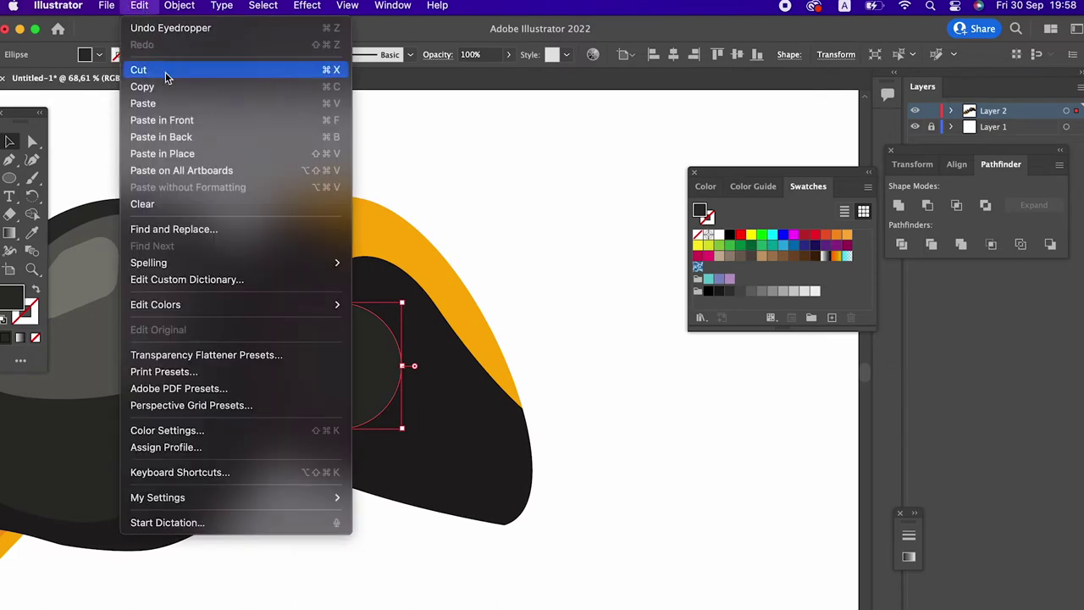
click(164, 85)
click(174, 6)
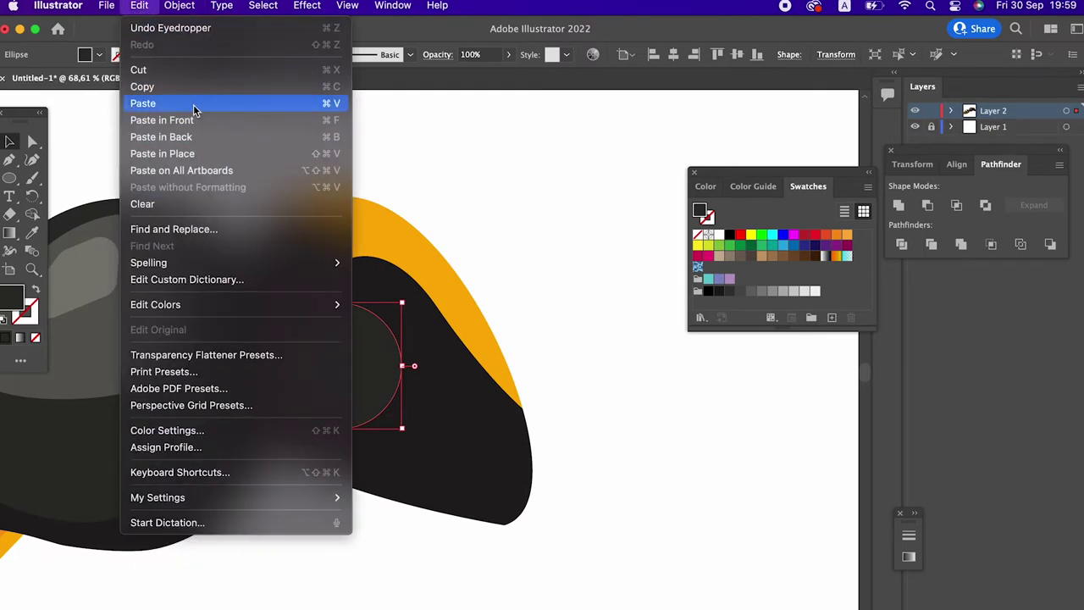
click(195, 121)
drag(402, 428, 334, 340)
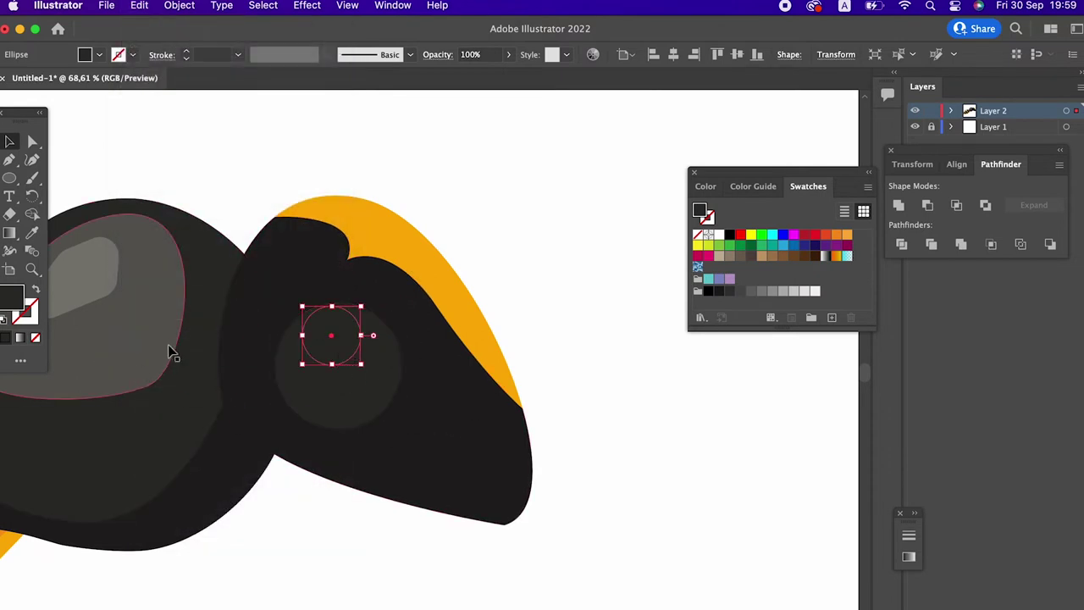
Step: Nudge the small inner circle slightly down-right inside the eye
click(33, 269)
mouse_move(293, 310)
mouse_down()
mouse_move(453, 303)
mouse_move(94, 302)
mouse_move(365, 340)
mouse_up()
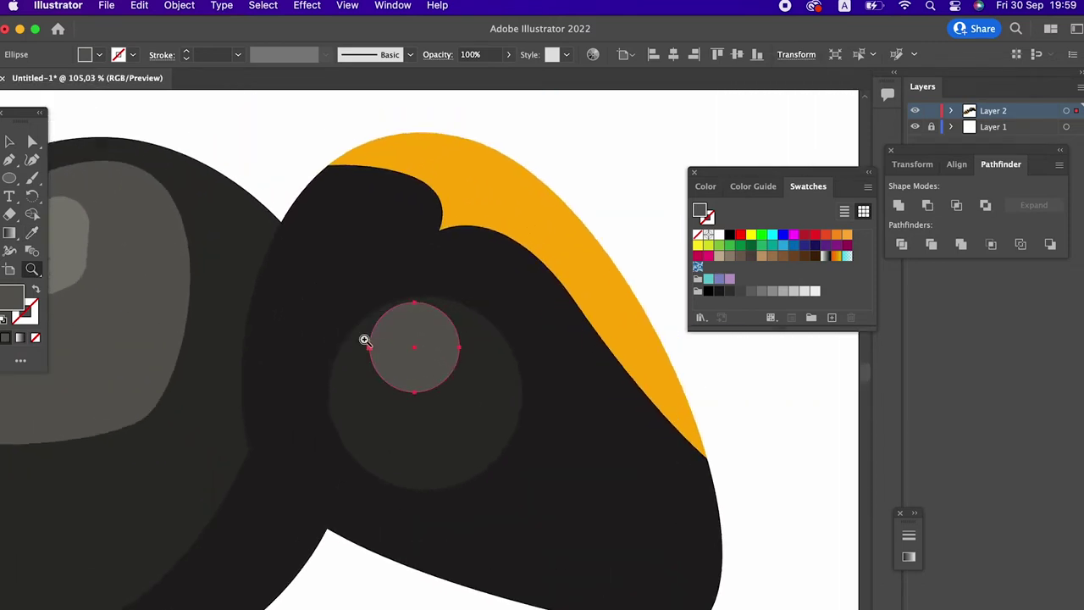
click(8, 141)
drag(436, 357, 441, 363)
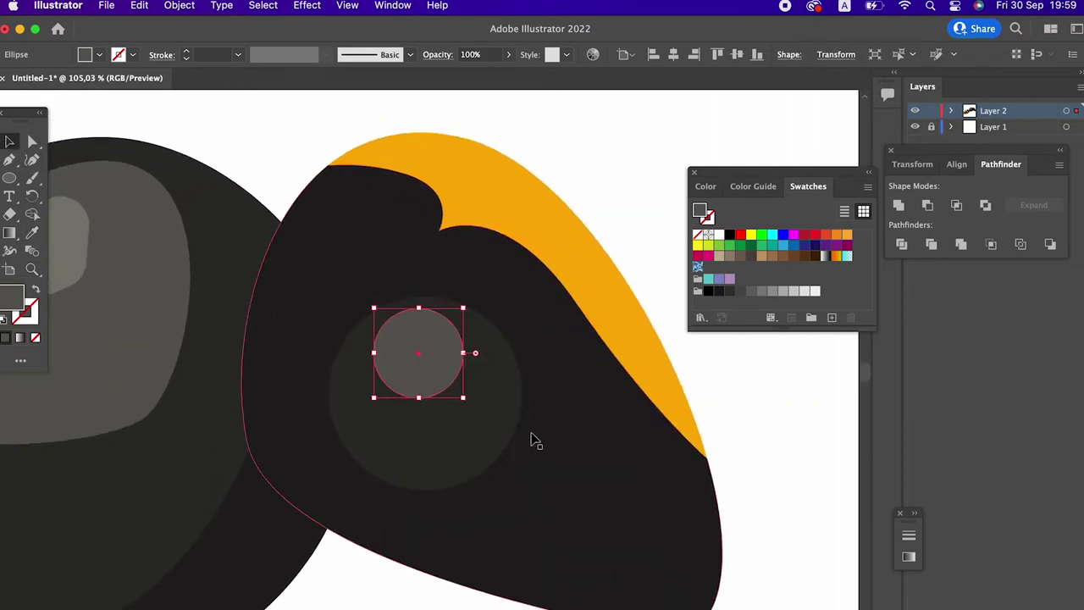
shift+click(504, 436)
click(750, 424)
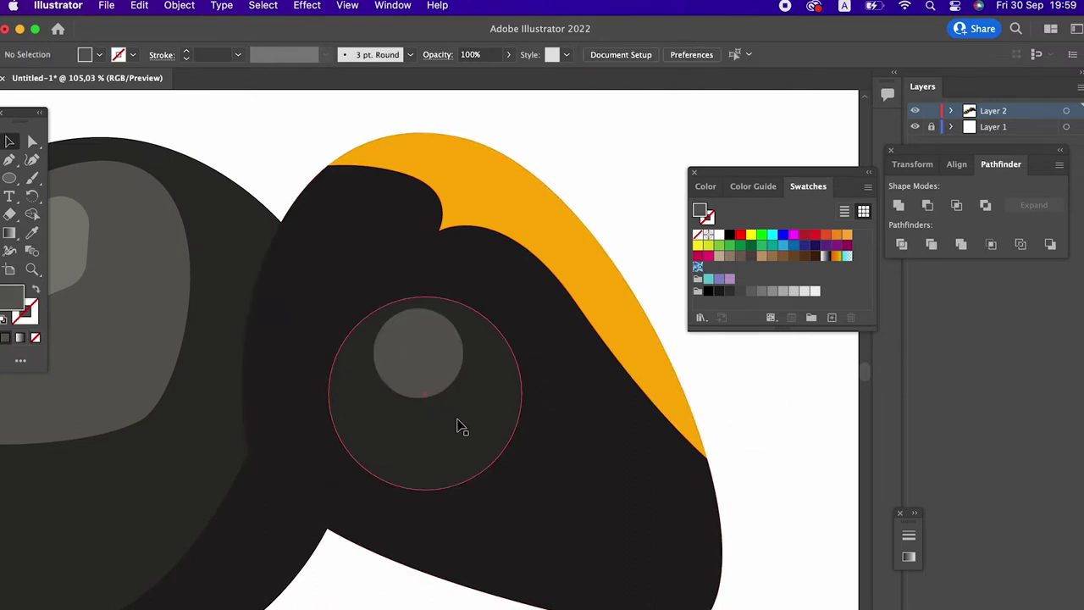
Step: Draw a new dark circle near the head's top and send it behind the head
click(459, 426)
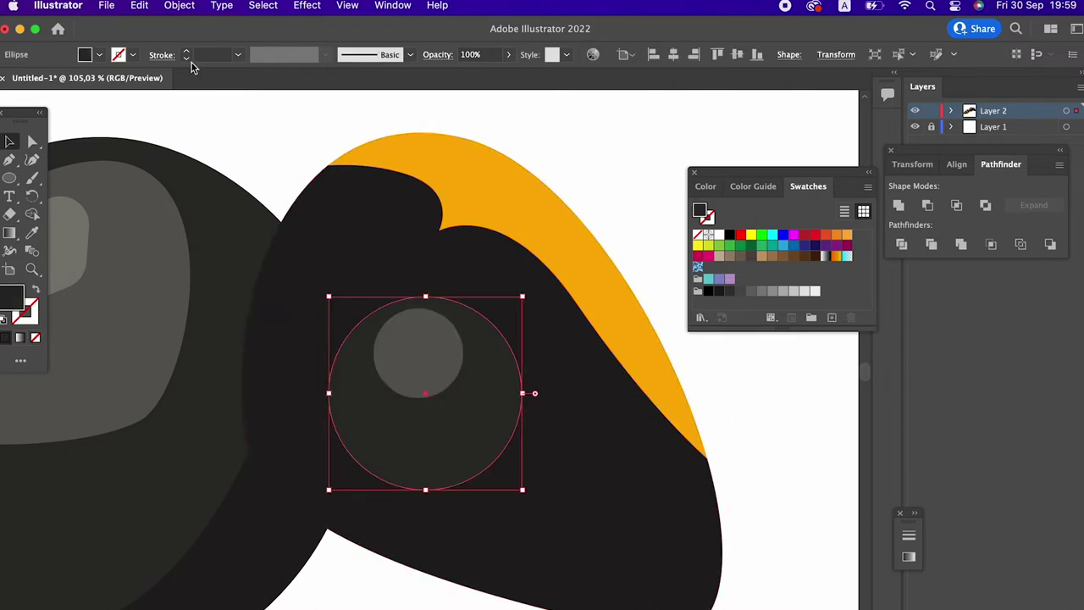
click(9, 179)
drag(460, 229, 650, 327)
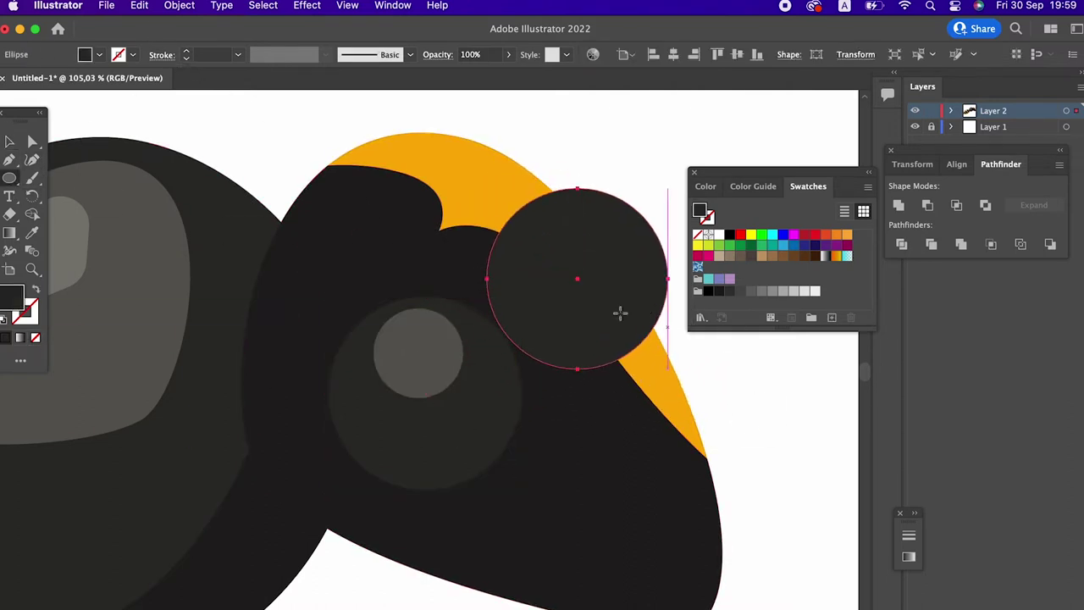
click(11, 141)
click(174, 6)
mouse_move(182, 44)
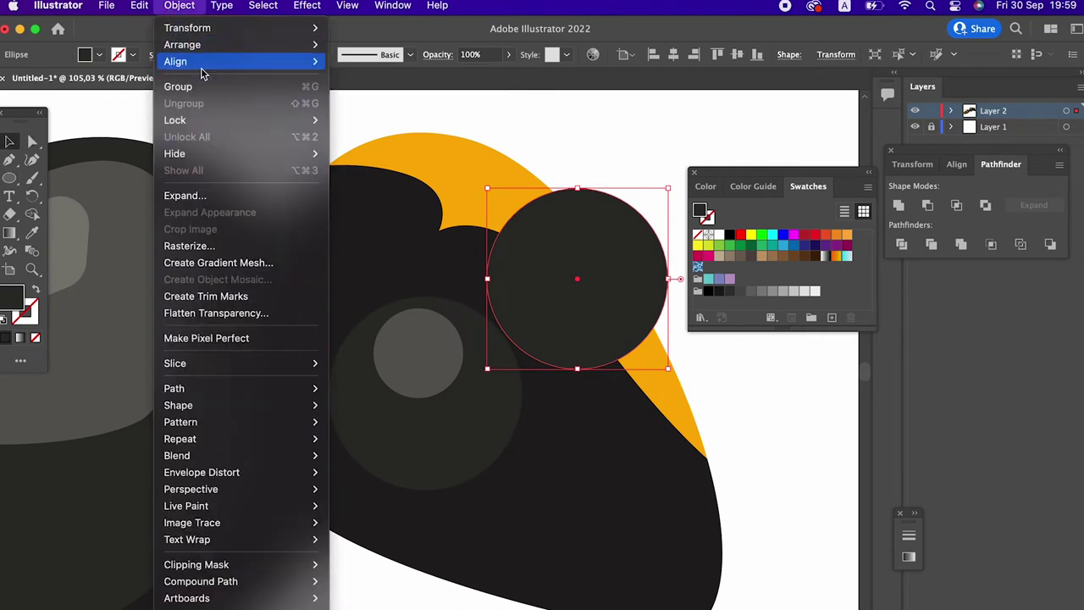
click(428, 95)
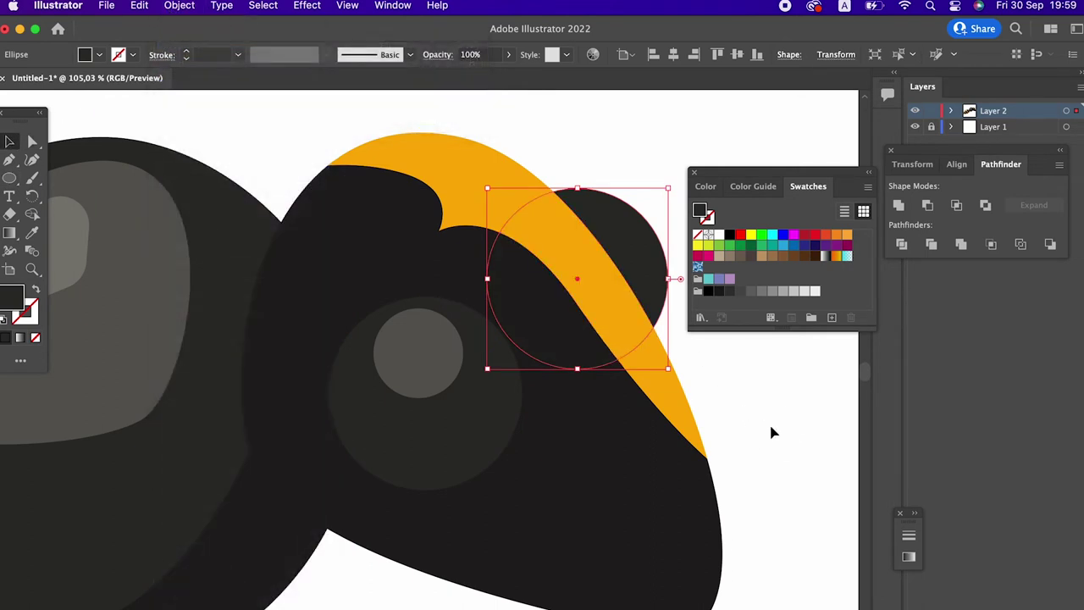
click(757, 426)
Step: Draw a small circle inside it and fill it with the eye's grey
key(z)
mouse_move(709, 395)
mouse_down()
mouse_move(344, 213)
mouse_move(140, 201)
mouse_move(488, 247)
mouse_up()
click(7, 181)
drag(404, 205, 449, 217)
click(32, 232)
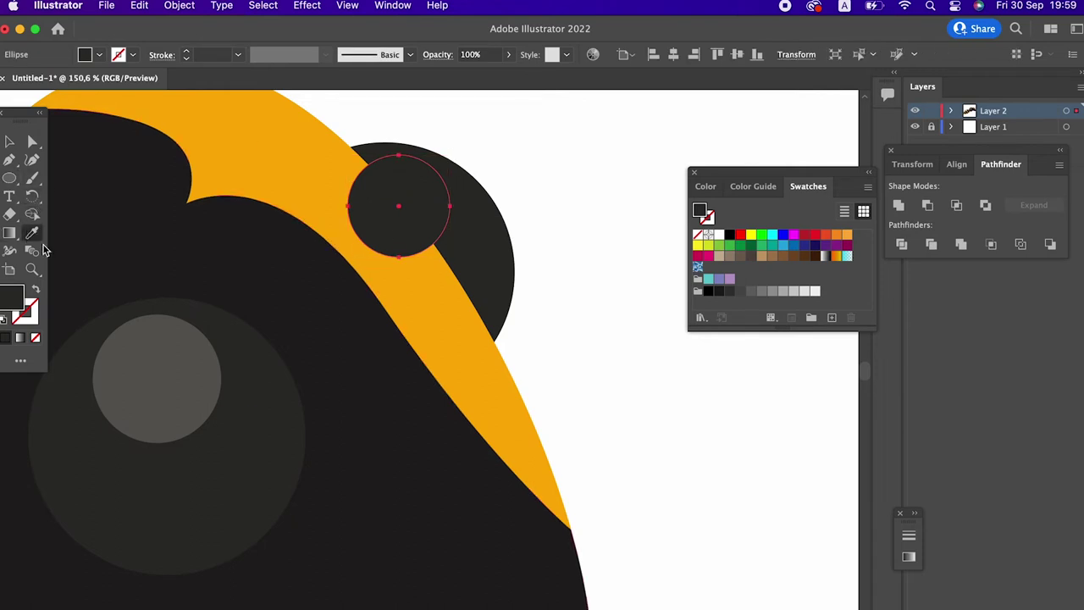
click(174, 364)
Step: Send both the small grey circle and the dark circle behind the head
click(6, 142)
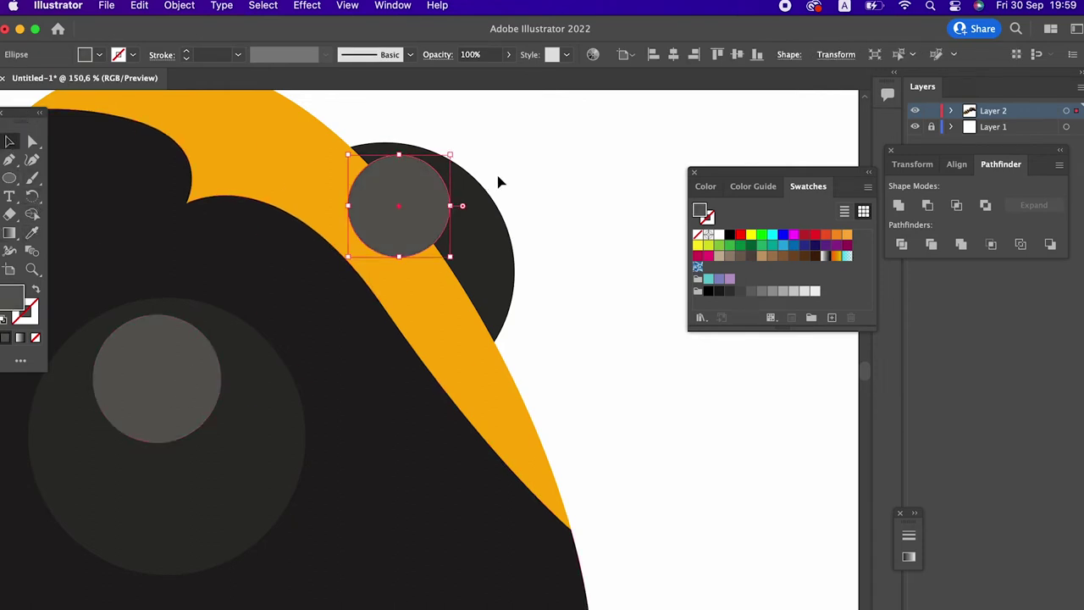
shift+click(448, 191)
click(179, 5)
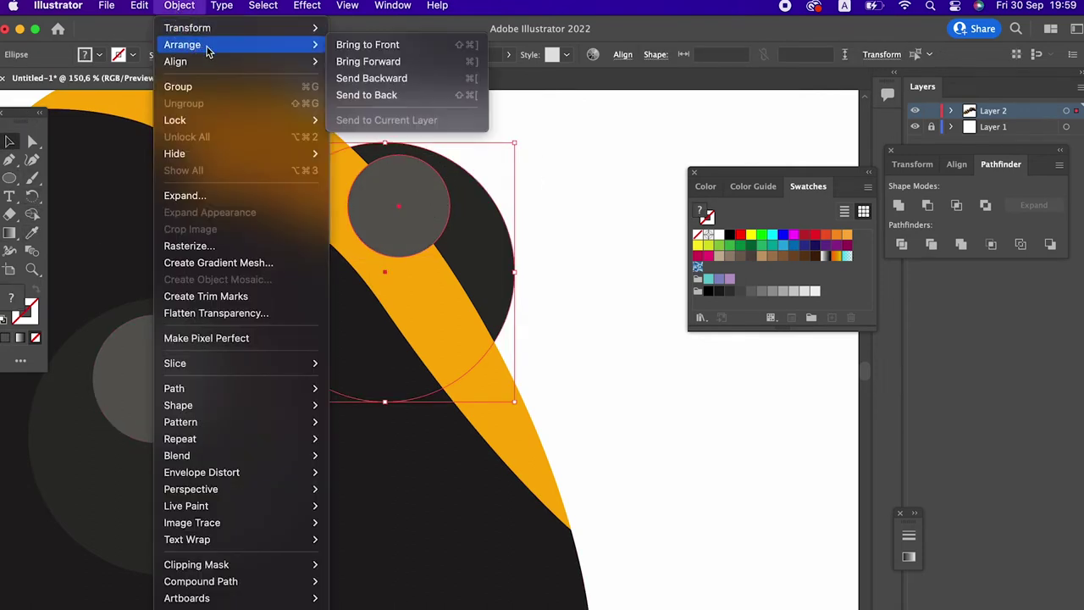
click(424, 95)
click(545, 167)
key(z)
scroll(315, 160, down, 5)
scroll(334, 211, down, 2)
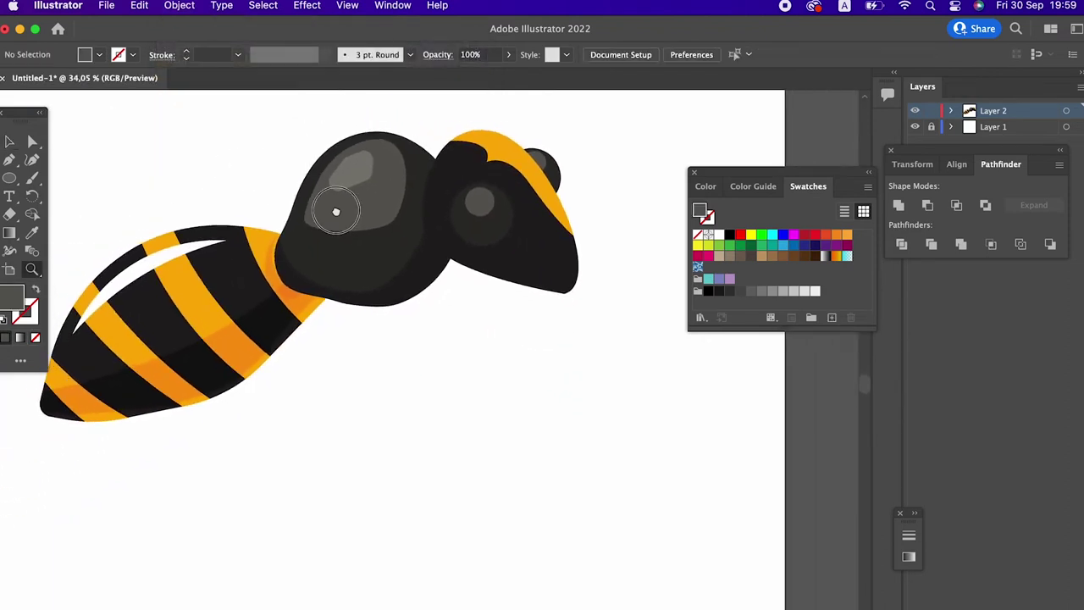
scroll(254, 200, right, 3)
scroll(235, 215, up, 2)
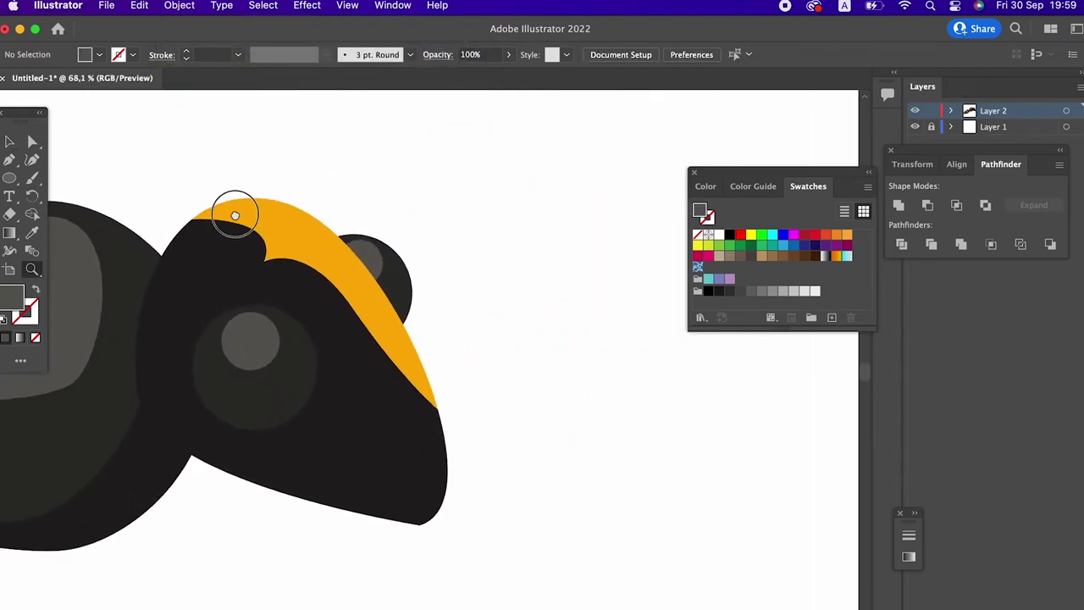
Step: Draw a curved antenna path rising from the head and give it a black stroke, no fill
scroll(241, 221, up, 2)
scroll(241, 221, right, 2)
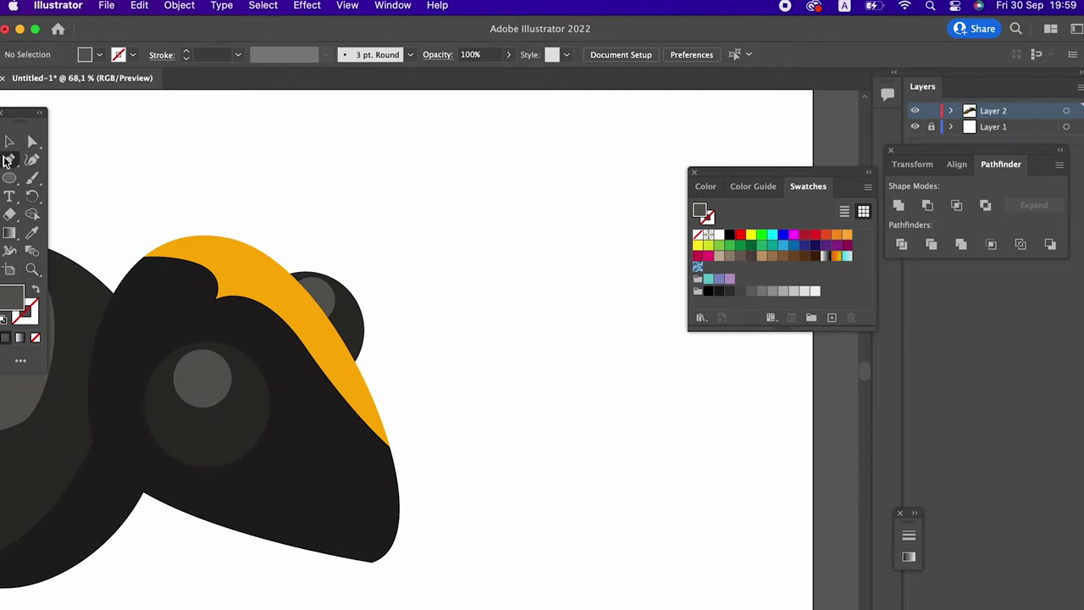
click(144, 288)
mouse_move(398, 164)
mouse_down()
mouse_move(438, 189)
mouse_move(568, 225)
mouse_up()
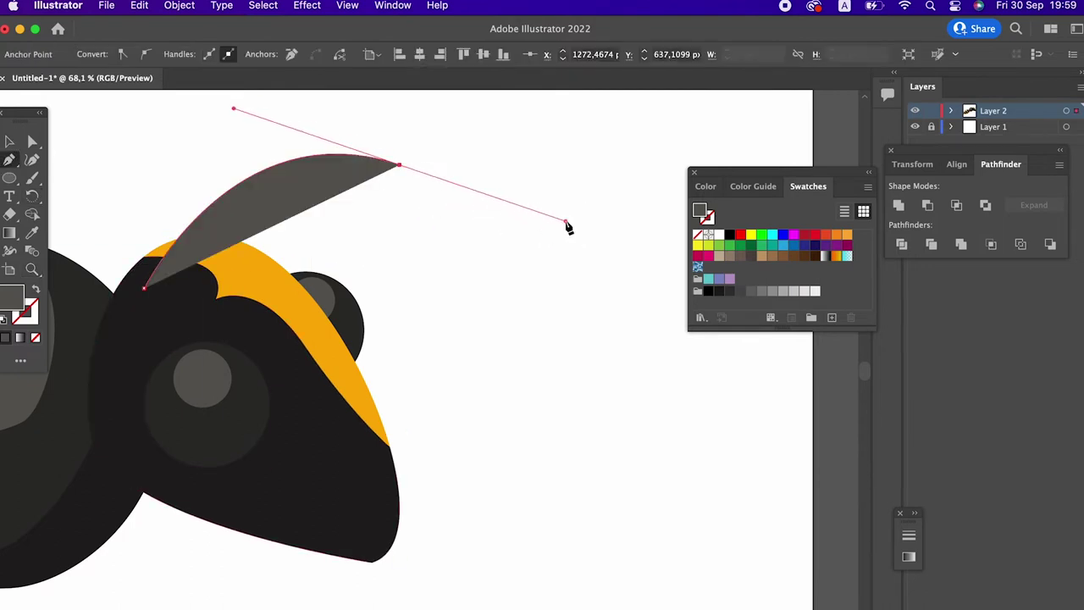
click(31, 235)
click(113, 301)
click(35, 291)
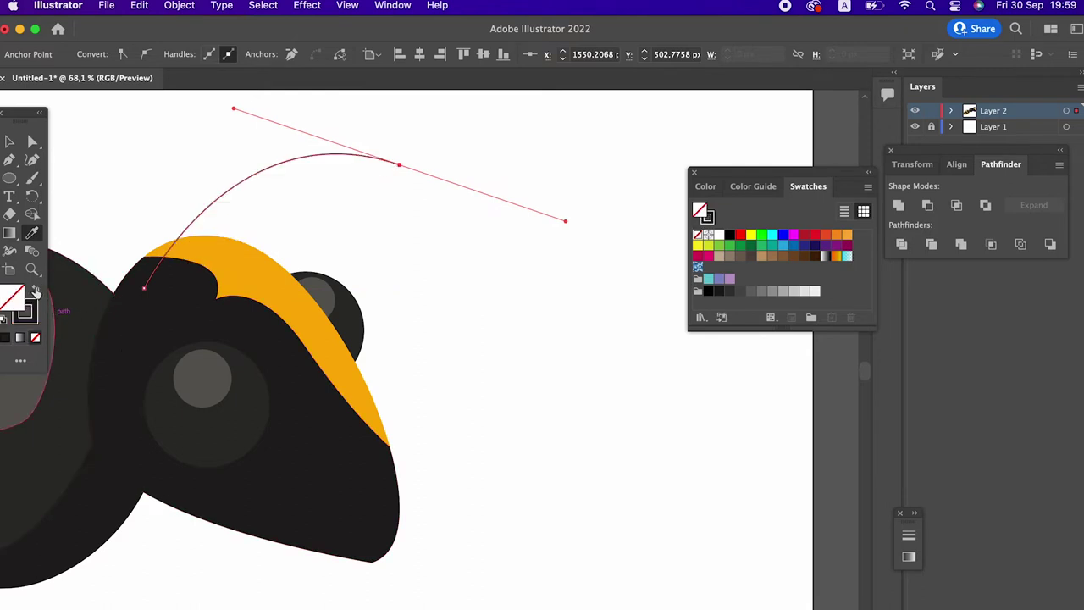
Step: Select the whole antenna curve and thicken its stroke
click(8, 140)
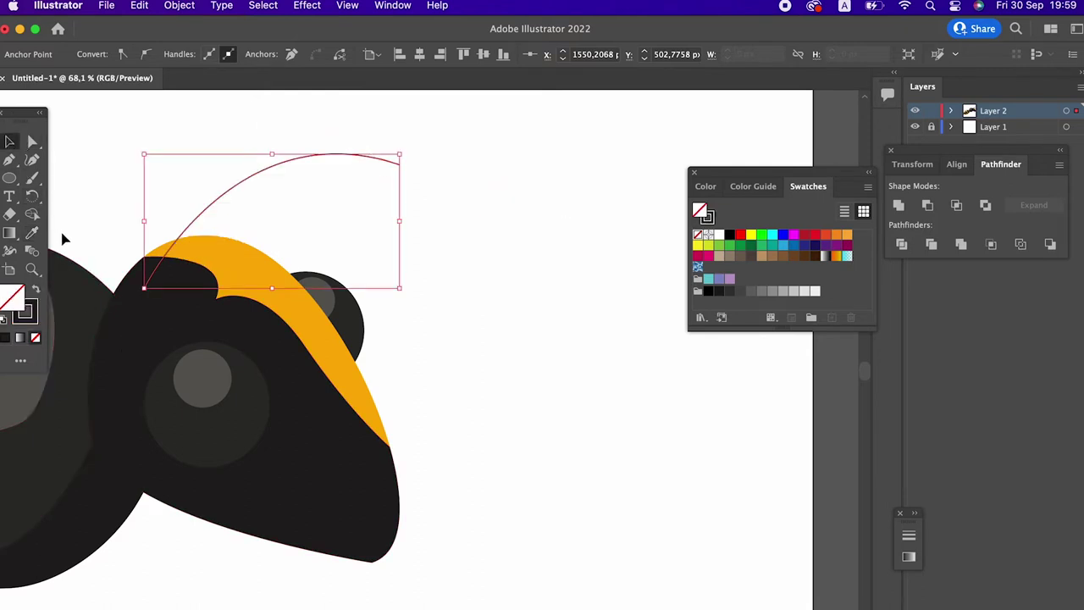
click(10, 254)
click(400, 163)
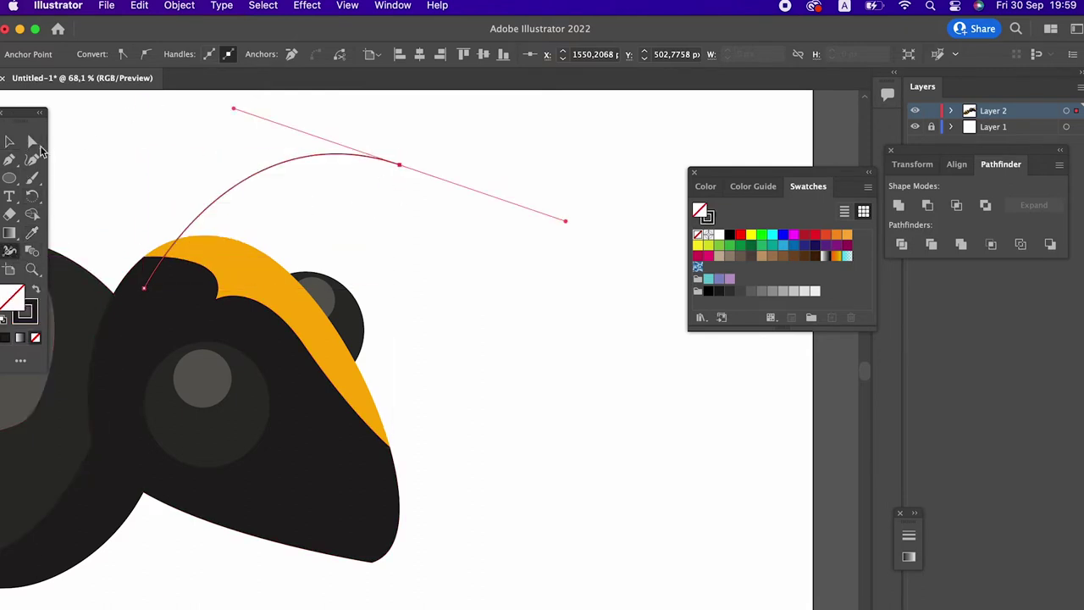
click(8, 142)
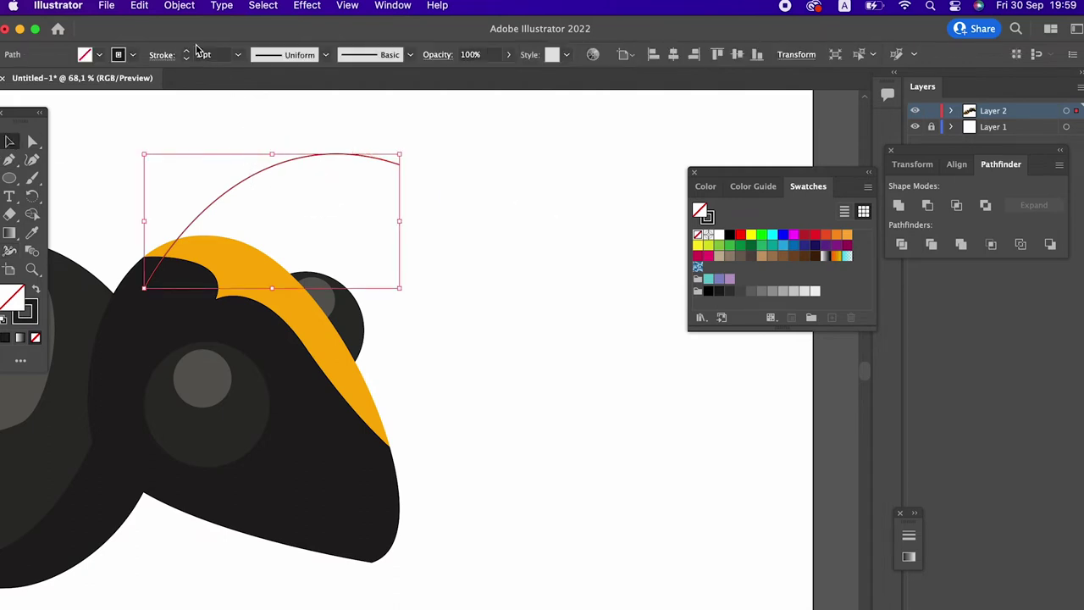
click(185, 51)
Step: Set the antenna stroke to 8 pt, taper its tip, and rotate and move it upward
click(186, 50)
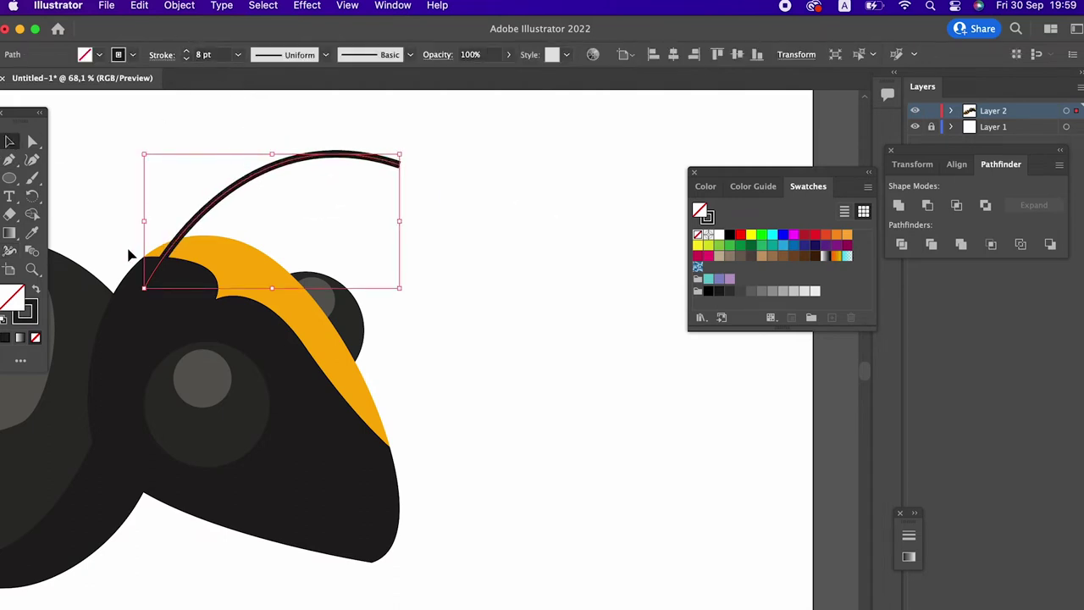
click(9, 251)
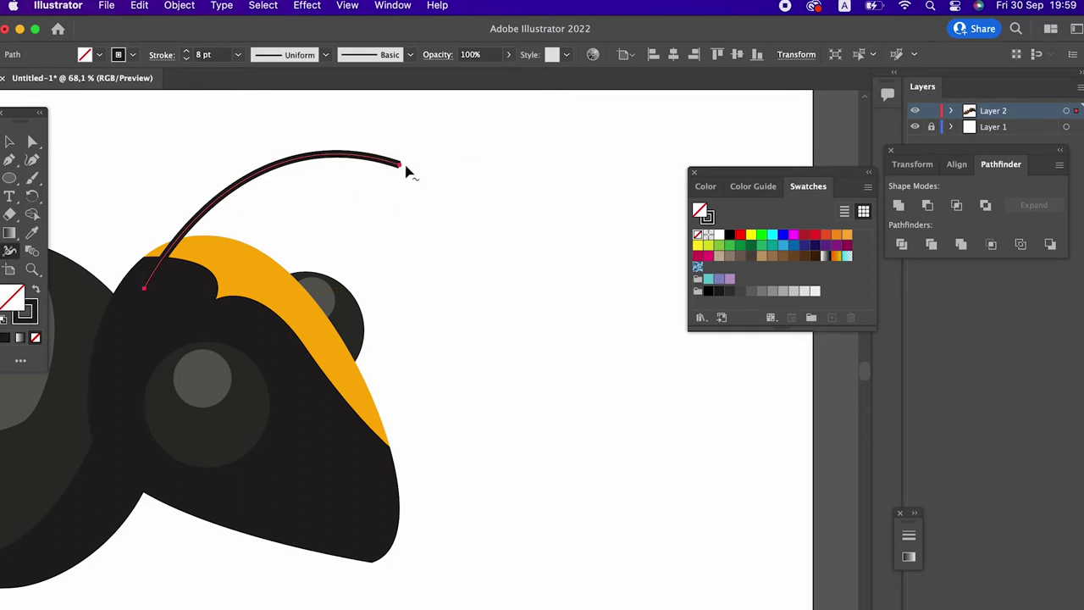
drag(398, 182, 400, 185)
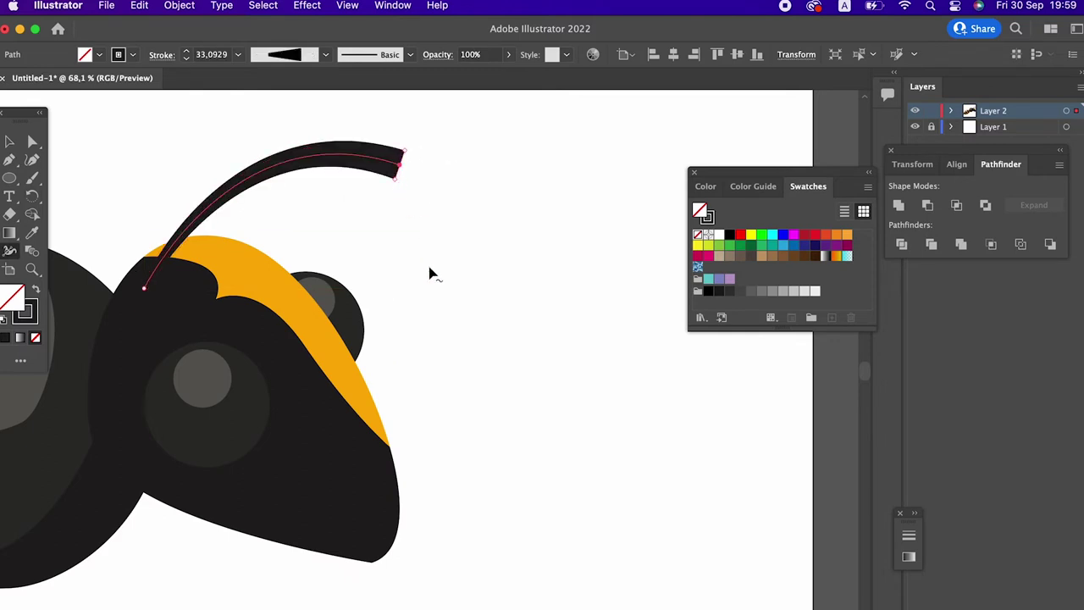
click(7, 144)
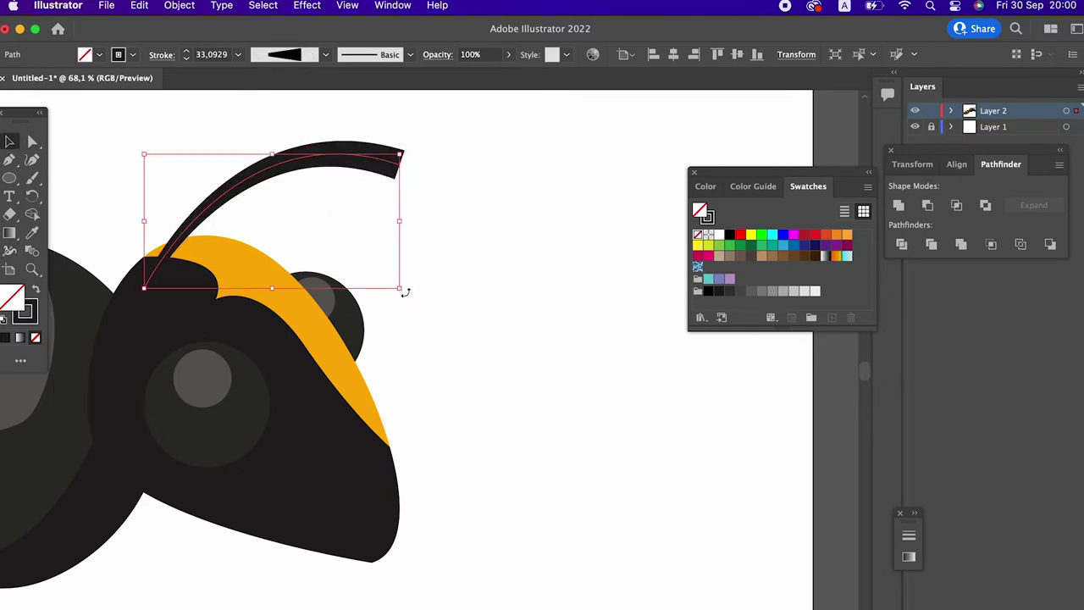
drag(406, 292, 404, 252)
click(518, 264)
drag(322, 146, 302, 133)
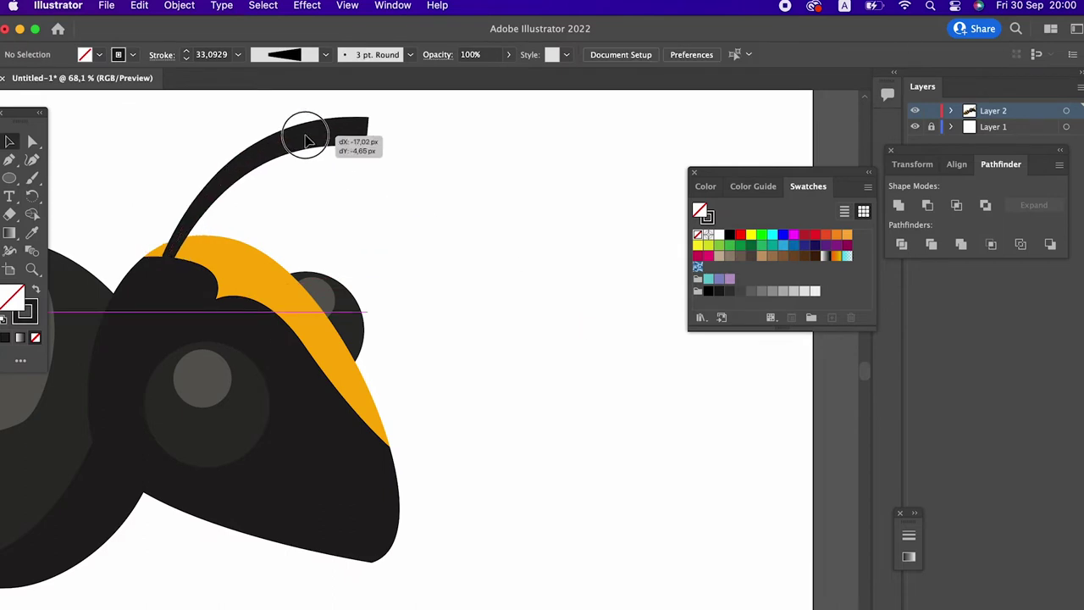
Step: Refine the antenna tip width and give it a 22.3 pt tapered stroke profile
click(488, 300)
click(347, 134)
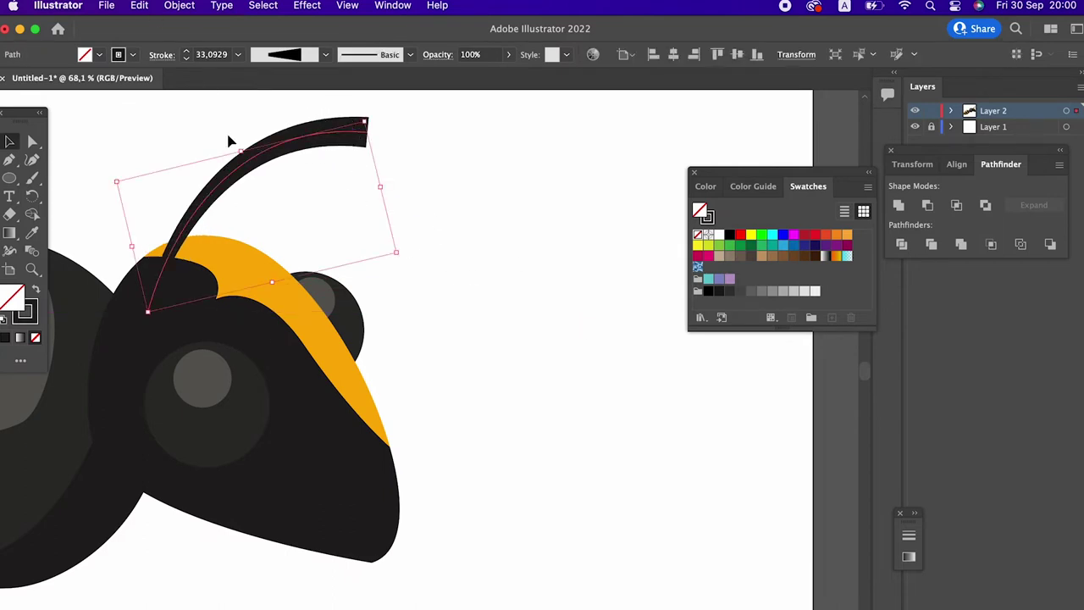
click(9, 253)
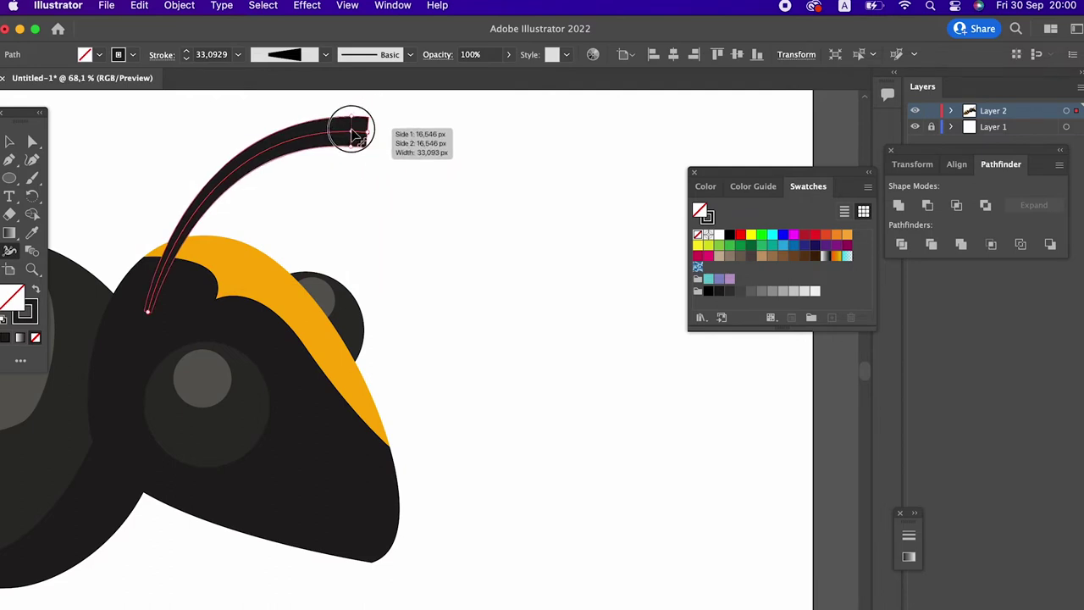
drag(371, 144, 367, 154)
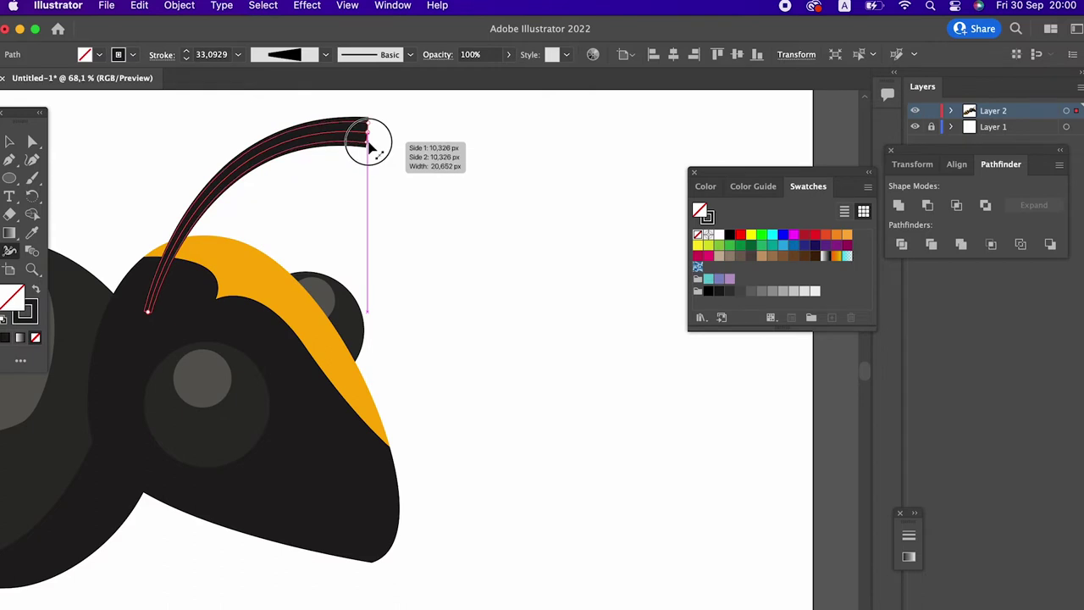
drag(368, 154, 359, 138)
click(161, 56)
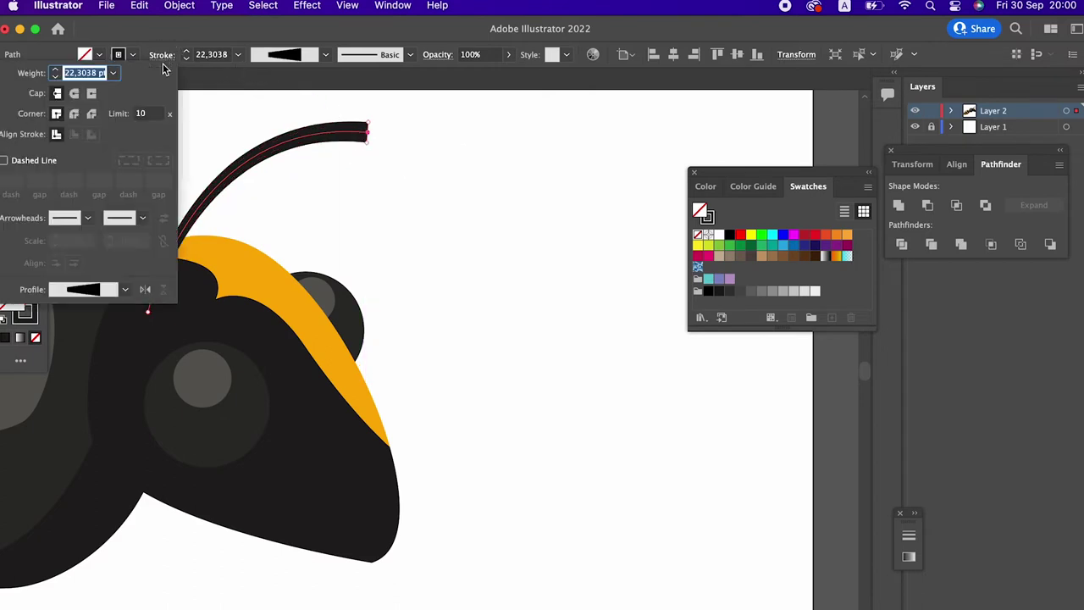
click(10, 142)
click(182, 7)
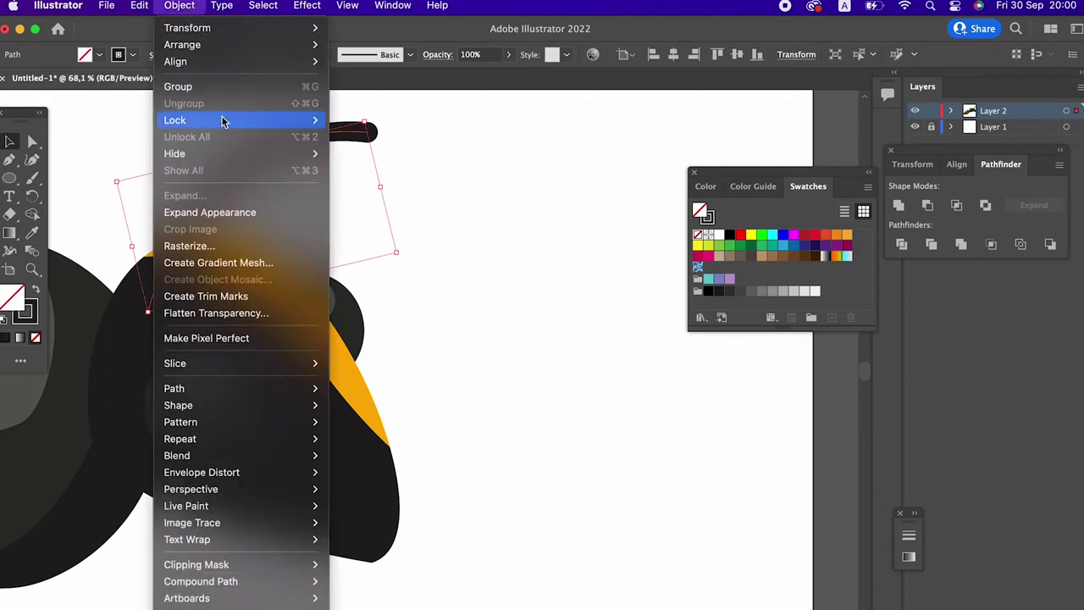
Step: Expand the tapered antenna's appearance and paste a copy in front
click(212, 212)
click(142, 7)
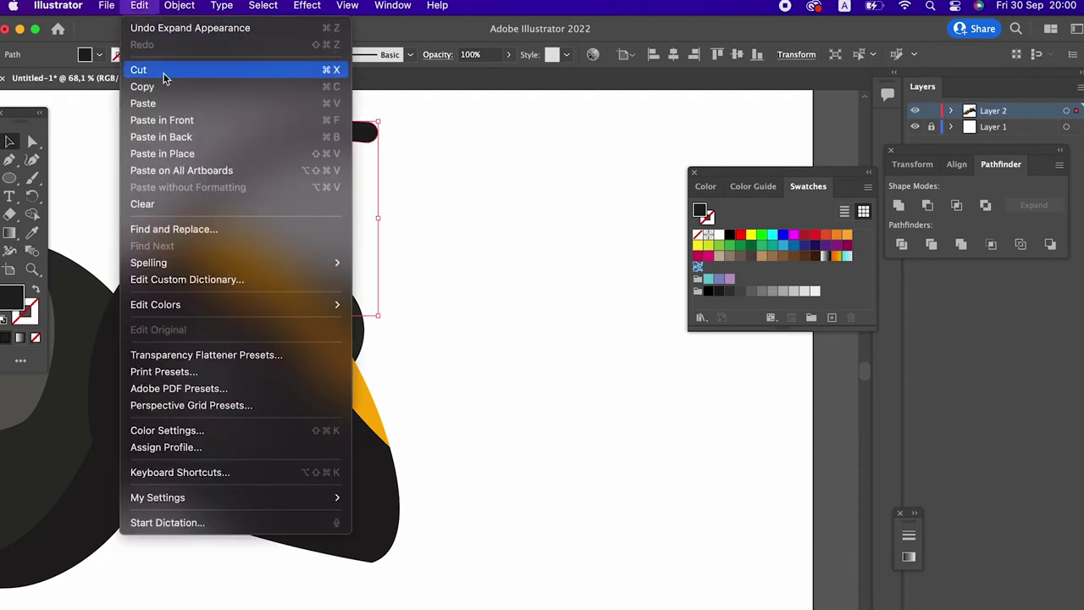
click(194, 119)
click(483, 235)
Step: Move the copy right, rotate it about 338° onto the head, and send it to back
mouse_move(358, 146)
mouse_down()
mouse_move(416, 167)
mouse_move(428, 111)
mouse_up()
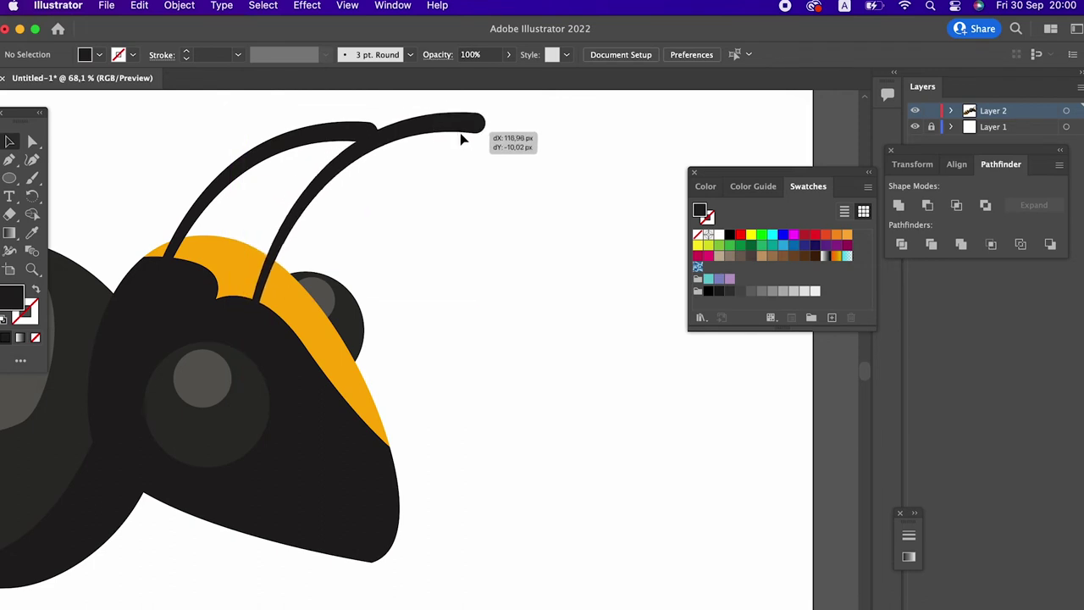
drag(428, 111, 467, 138)
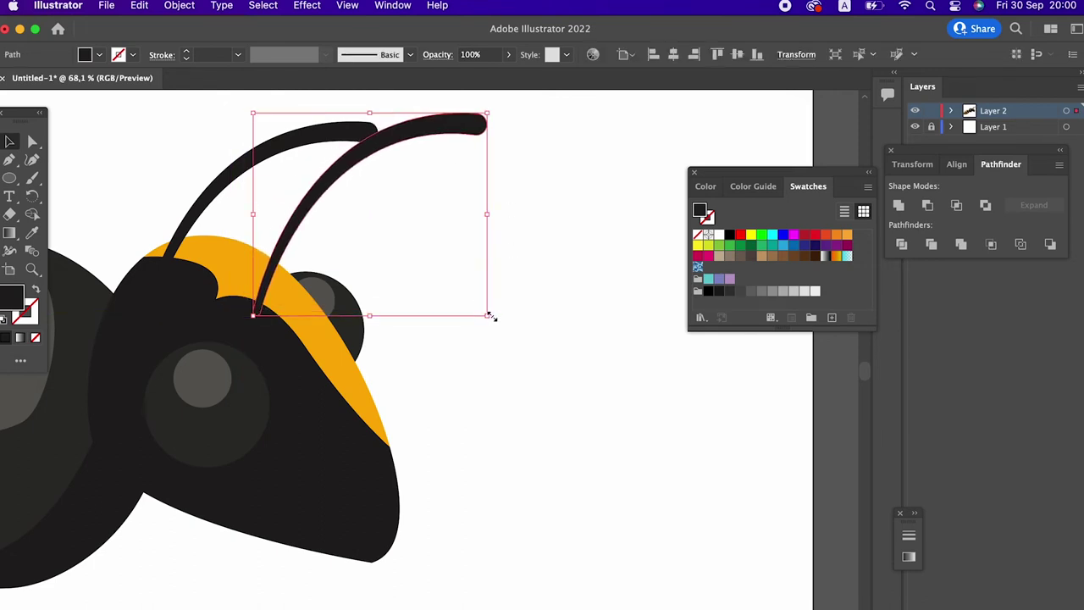
drag(491, 314, 450, 368)
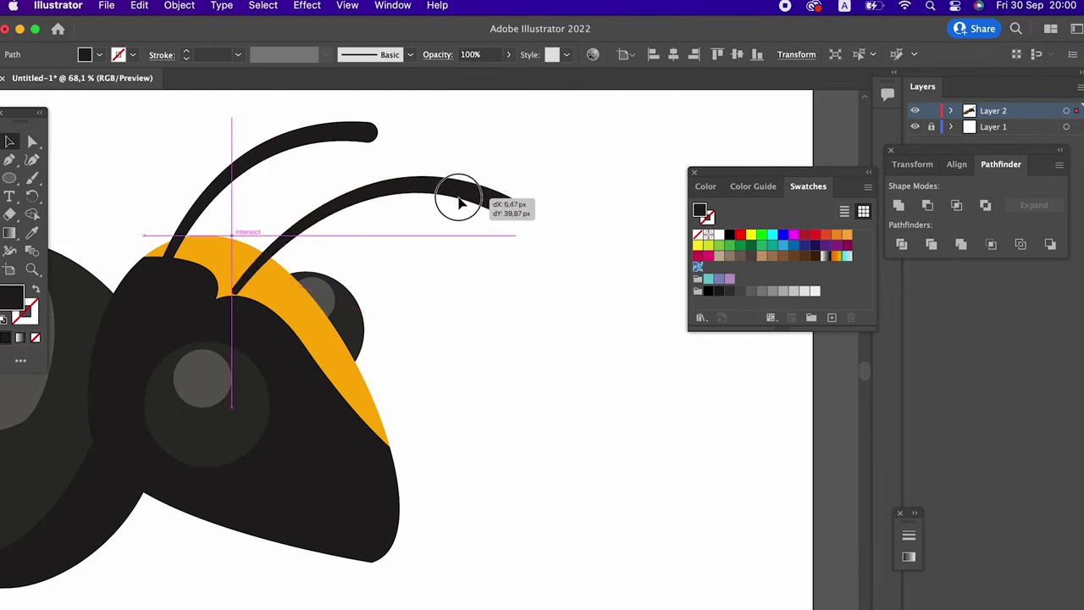
drag(449, 176, 454, 213)
click(173, 6)
mouse_move(182, 44)
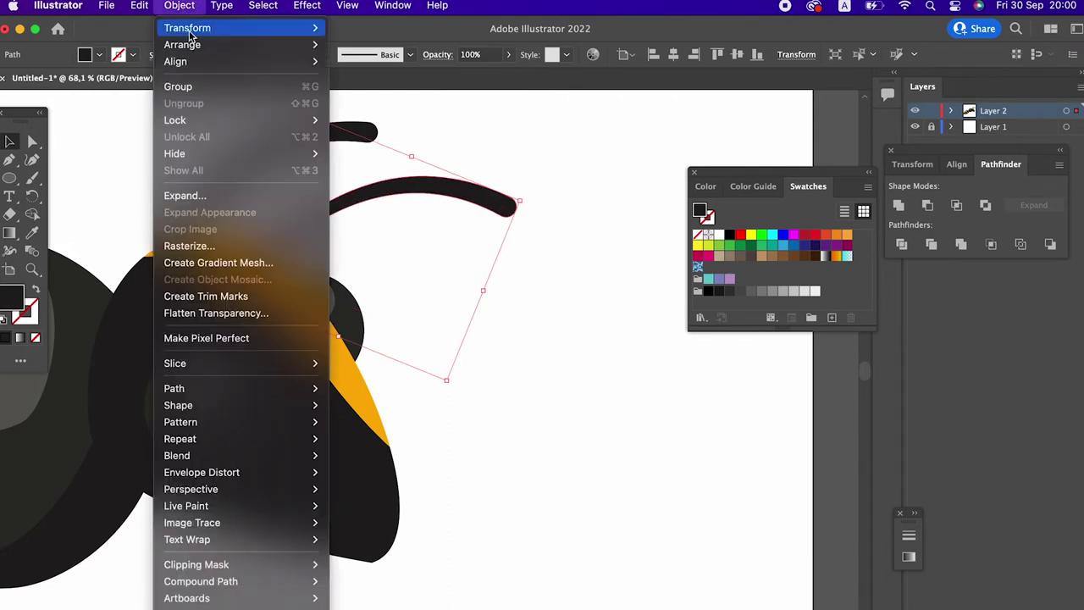
click(425, 101)
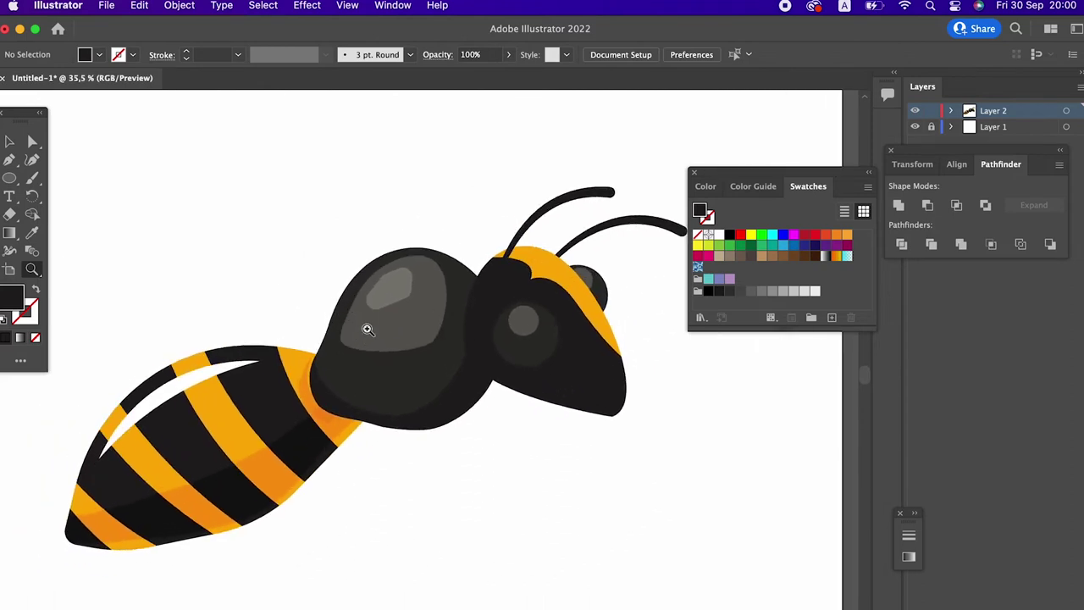
Step: Zoom in on the head and drag the dark far-side eye circle down and right
scroll(345, 334, down, 2)
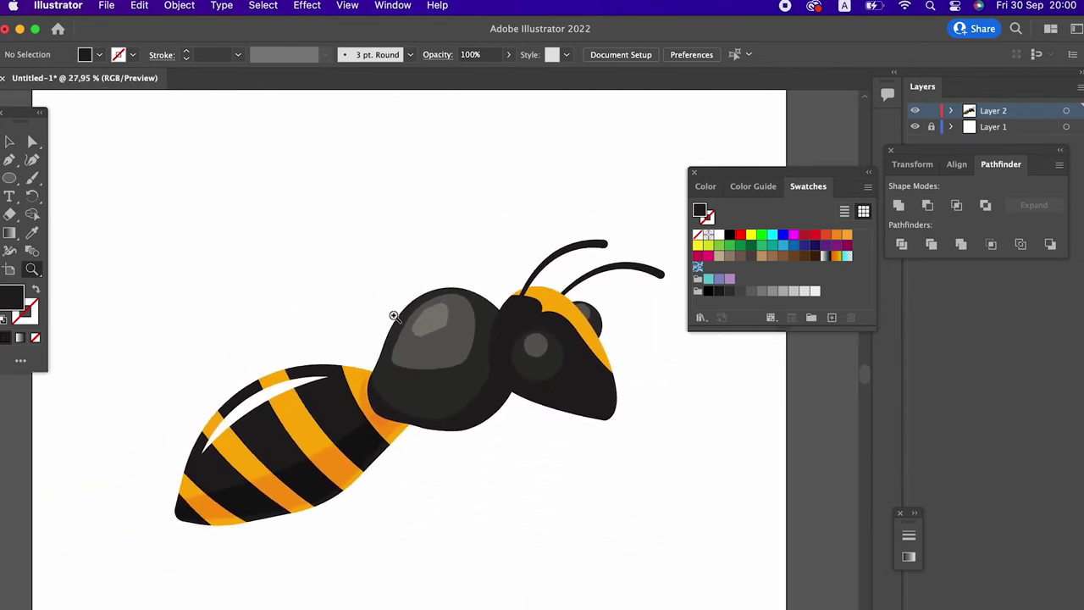
scroll(398, 332, up, 1)
scroll(470, 366, up, 2)
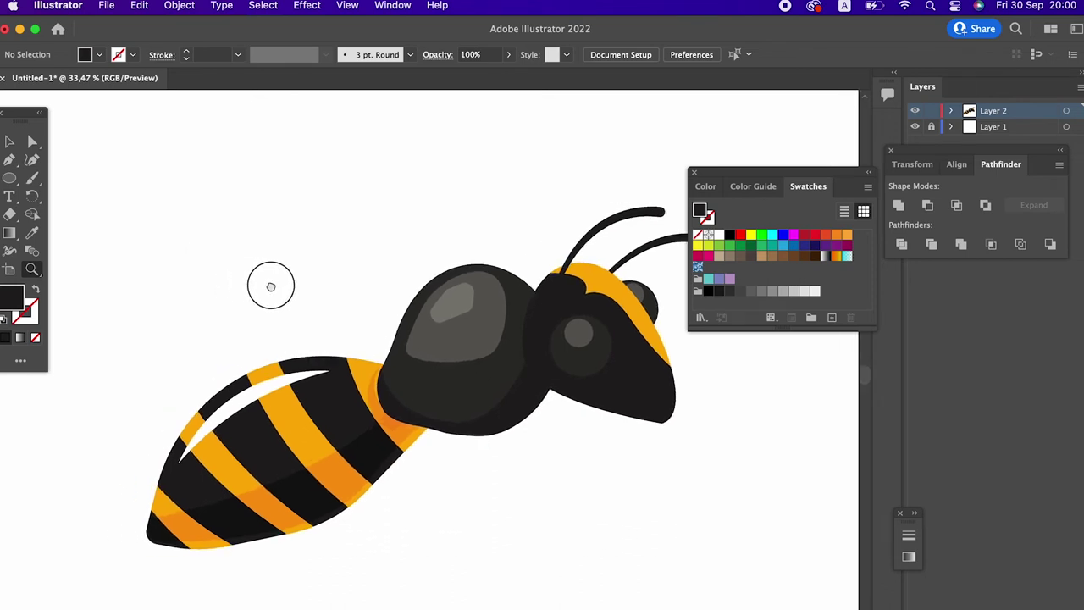
scroll(269, 286, up, 2)
scroll(376, 356, up, 1)
scroll(571, 347, down, 2)
scroll(489, 344, down, 1)
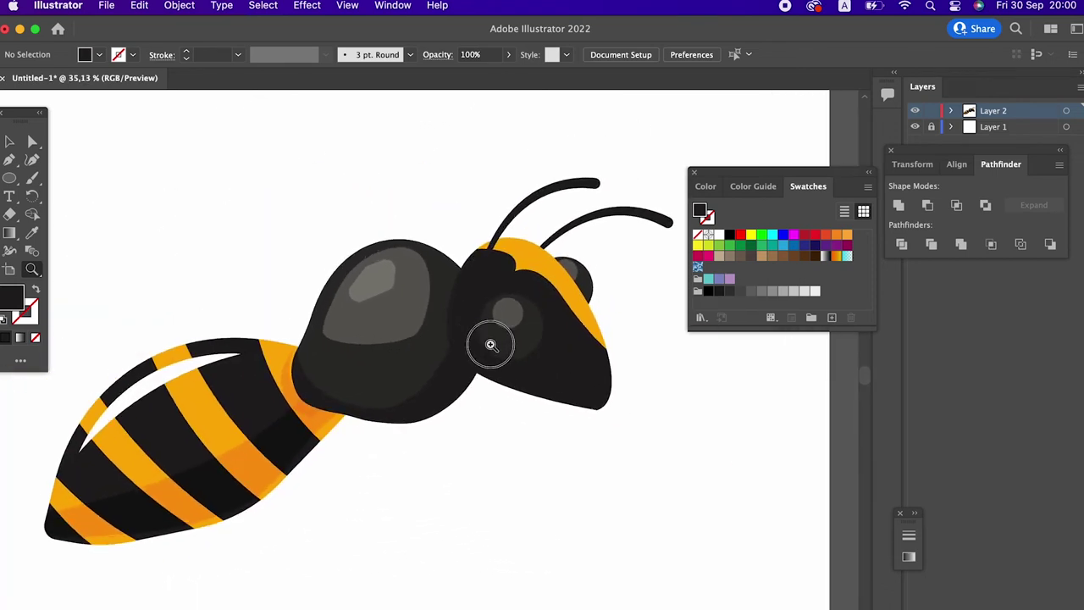
scroll(431, 325, up, 2)
scroll(451, 333, up, 2)
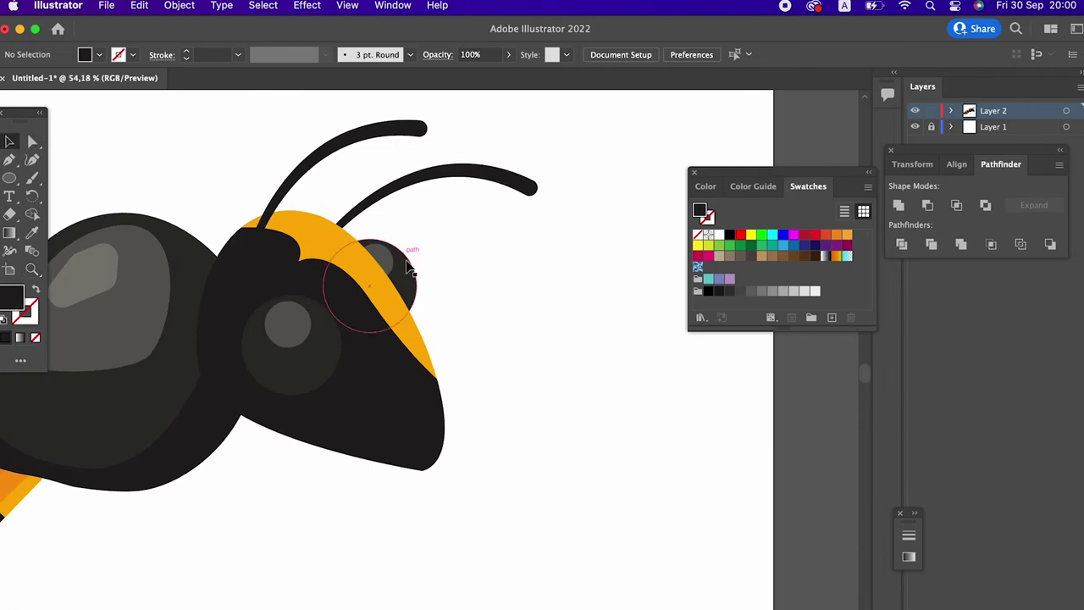
drag(388, 254, 434, 294)
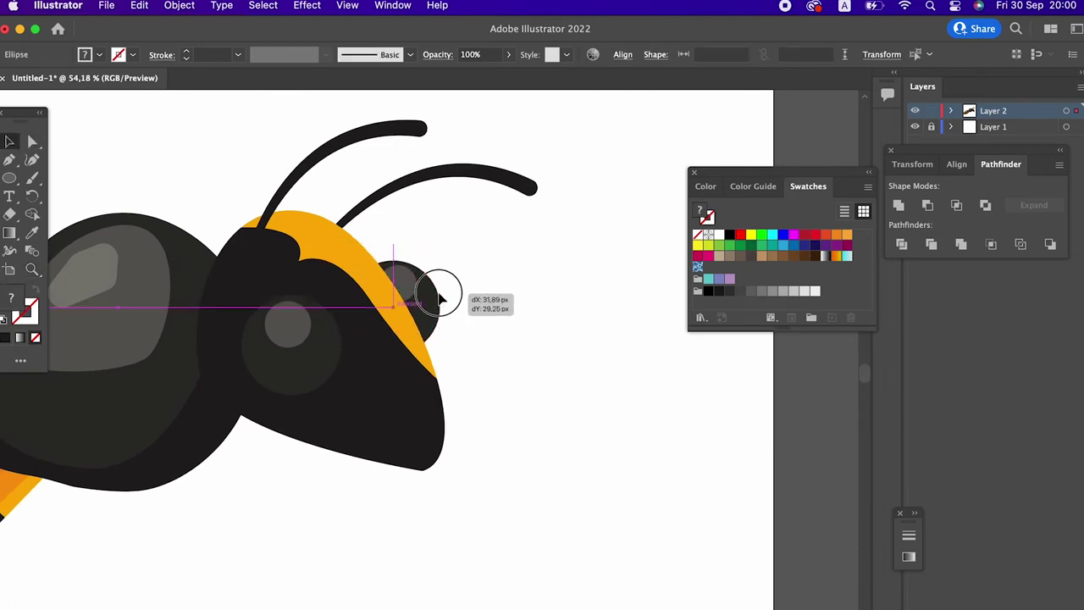
Step: Nudge the far-side eye circle slightly down-left, then zoom back out
key(z)
scroll(416, 300, down, 3)
scroll(364, 305, up, 1)
scroll(346, 304, up, 1)
scroll(371, 249, up, 1)
scroll(371, 249, up, 3)
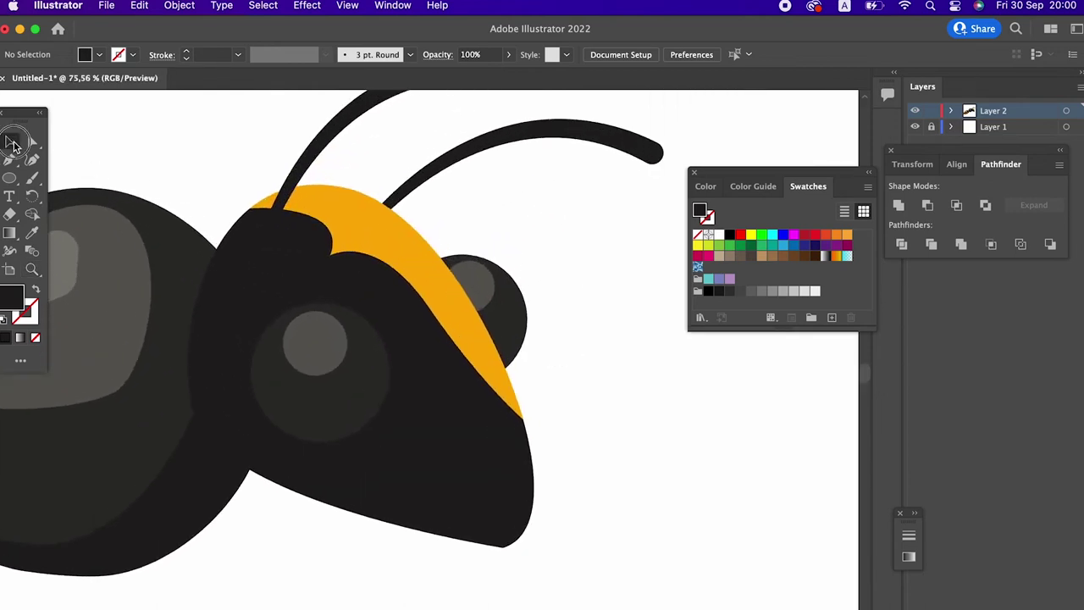
drag(503, 270, 494, 276)
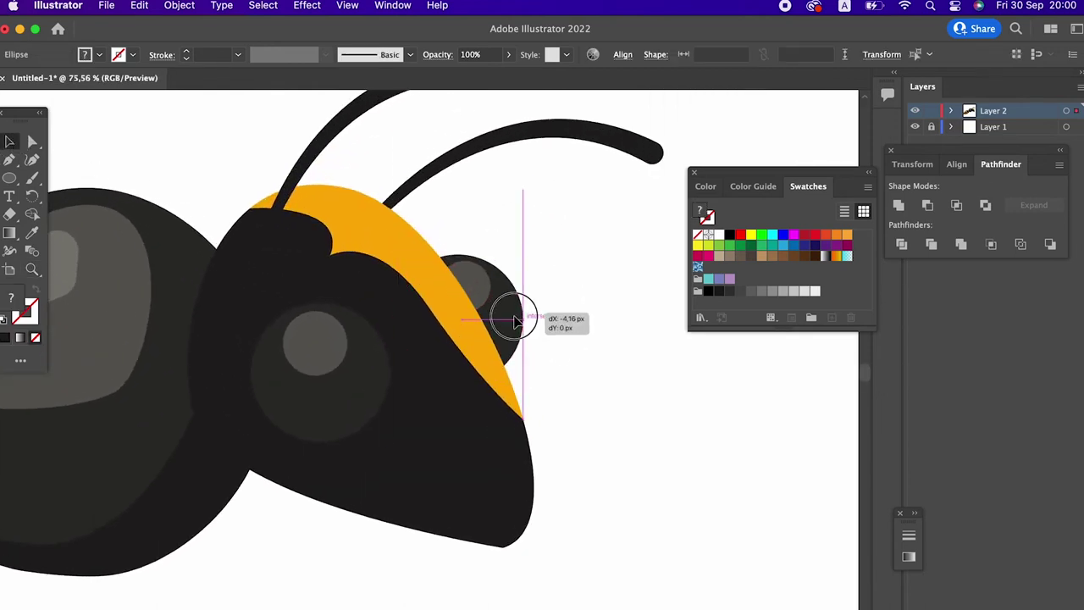
key(z)
scroll(626, 315, down, 3)
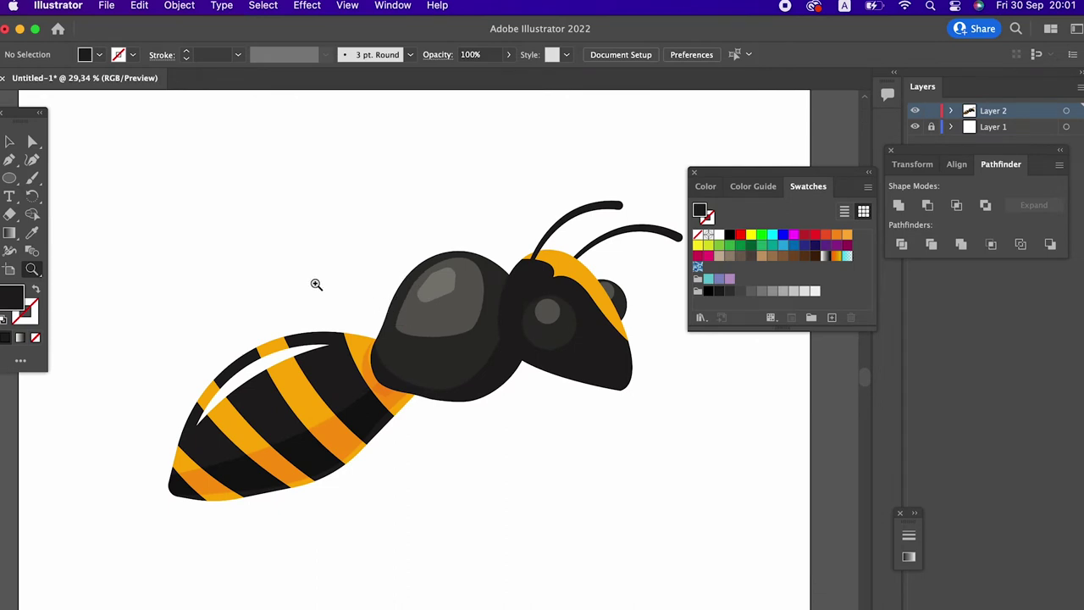
scroll(322, 296, up, 1)
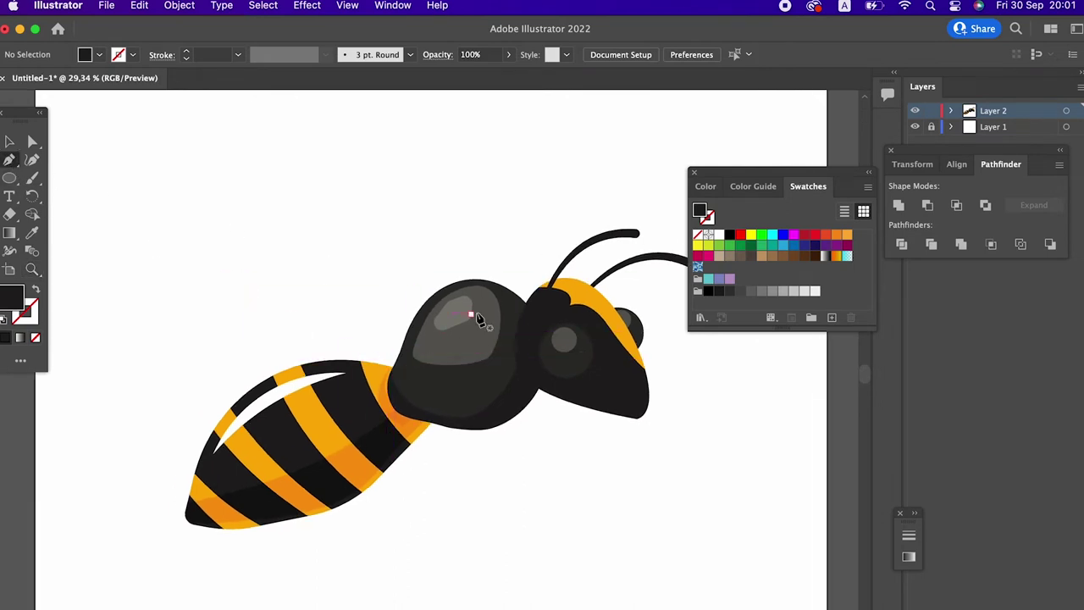
Step: Draw a closed four-corner wing path rising from the thorax toward the upper left
drag(478, 305, 492, 408)
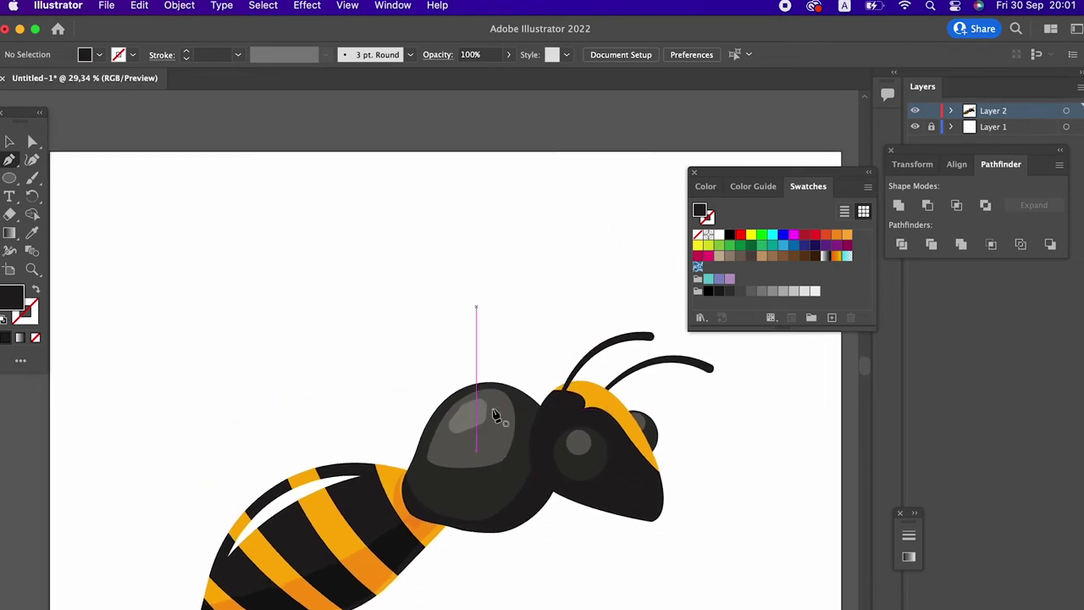
click(487, 409)
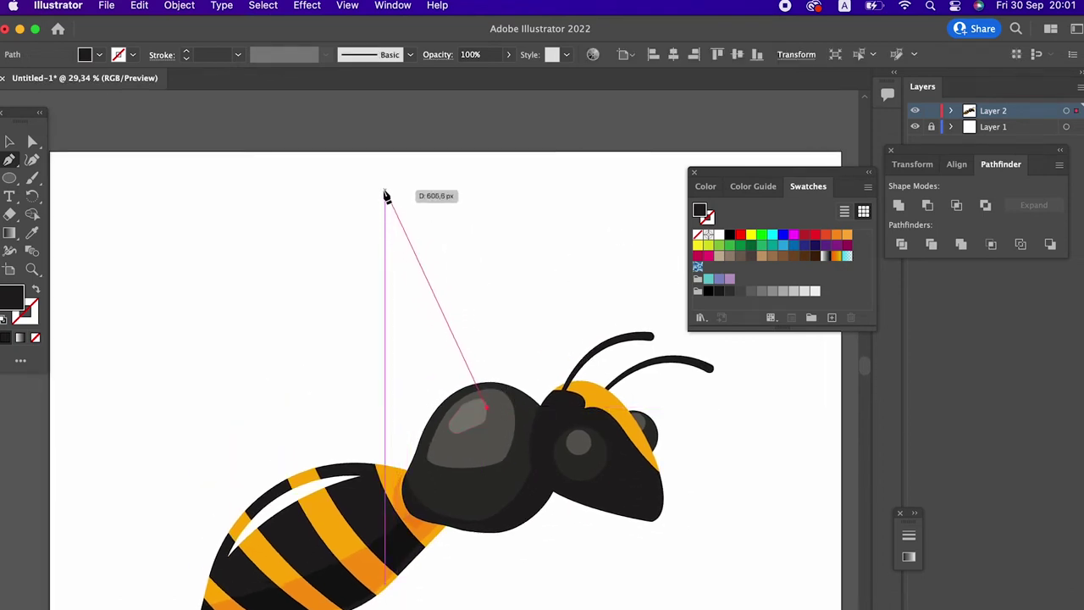
click(380, 184)
click(345, 184)
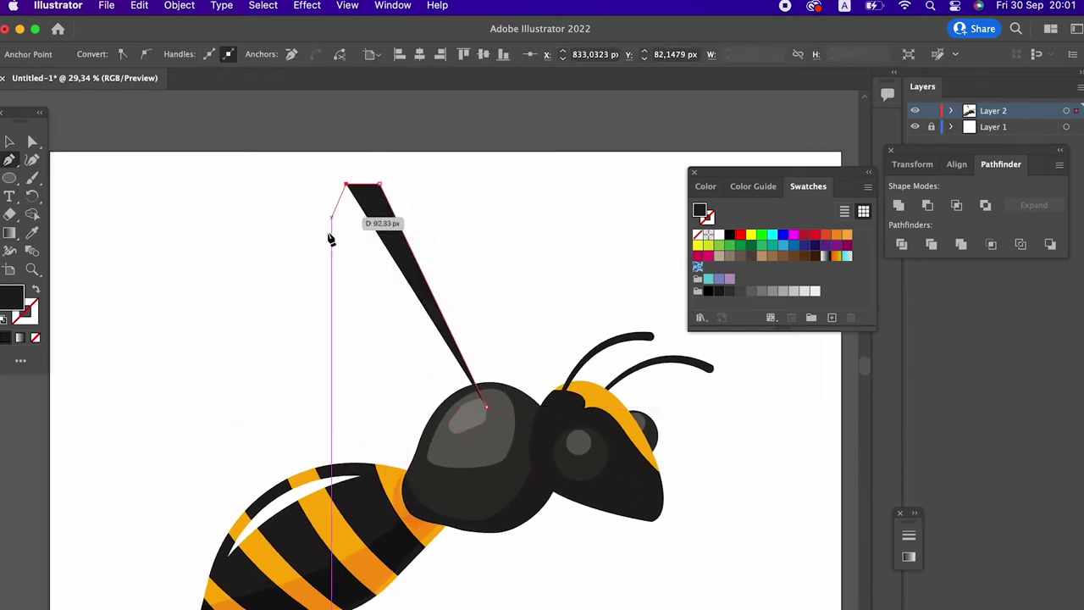
click(316, 328)
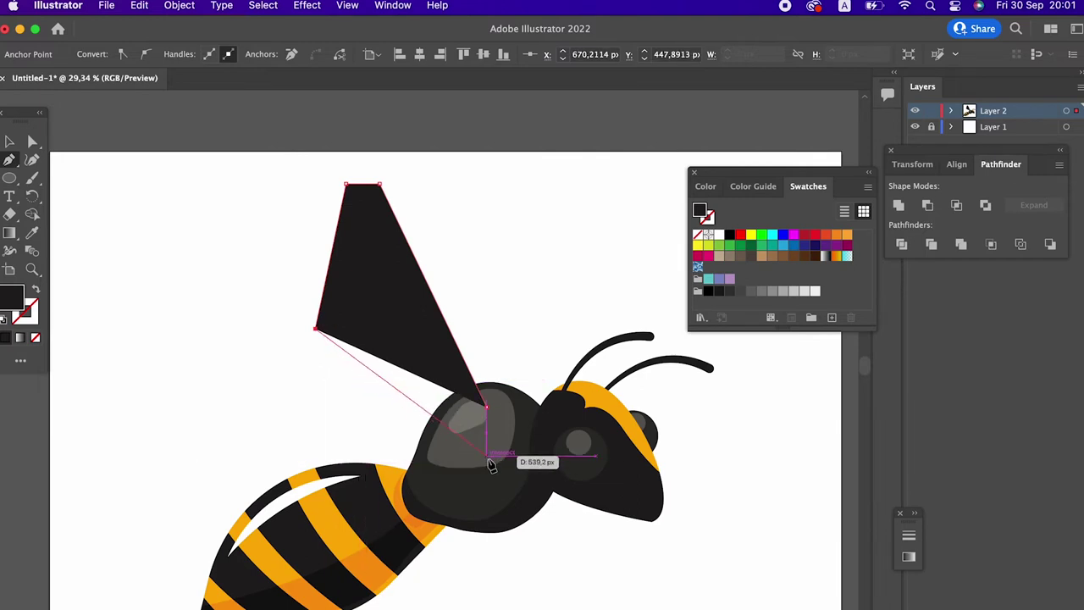
click(487, 410)
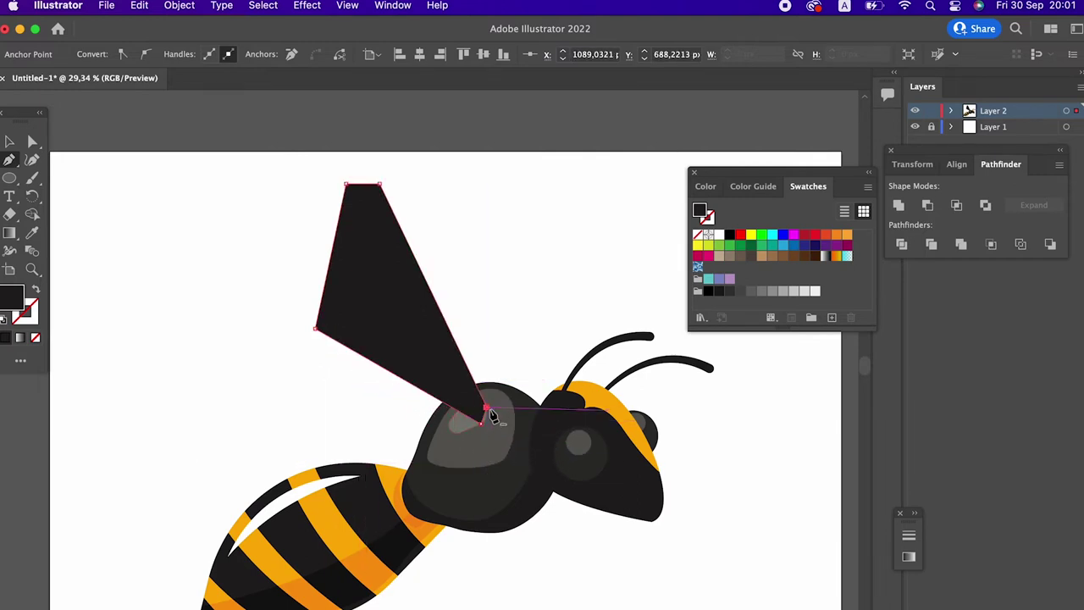
click(30, 141)
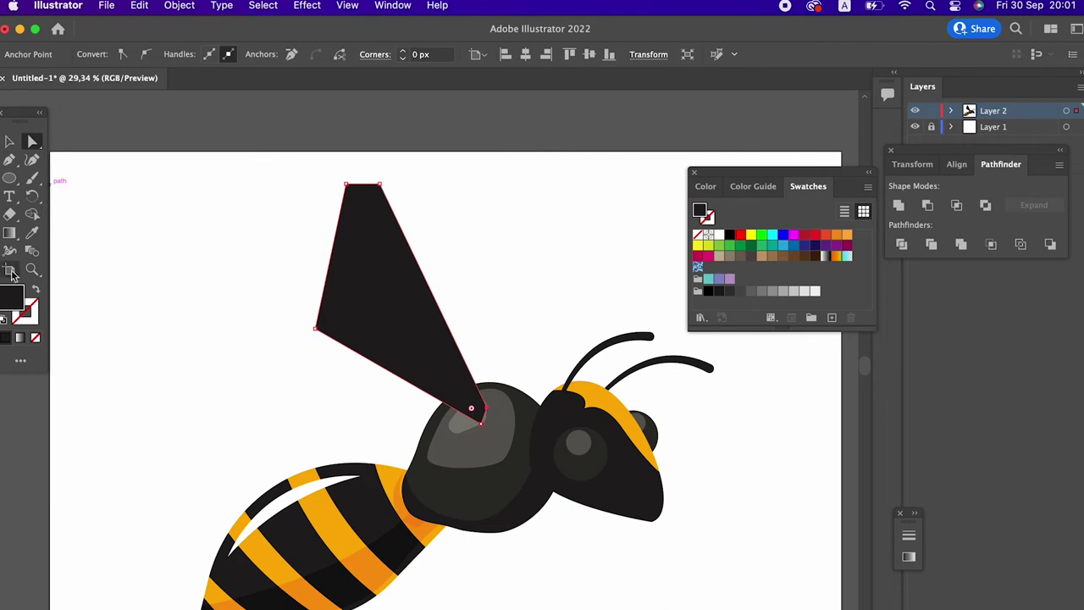
double_click(7, 303)
Step: Fill the wing pale pink E0CDCD and round its top tip and lower-left corner (about 182 px)
click(39, 91)
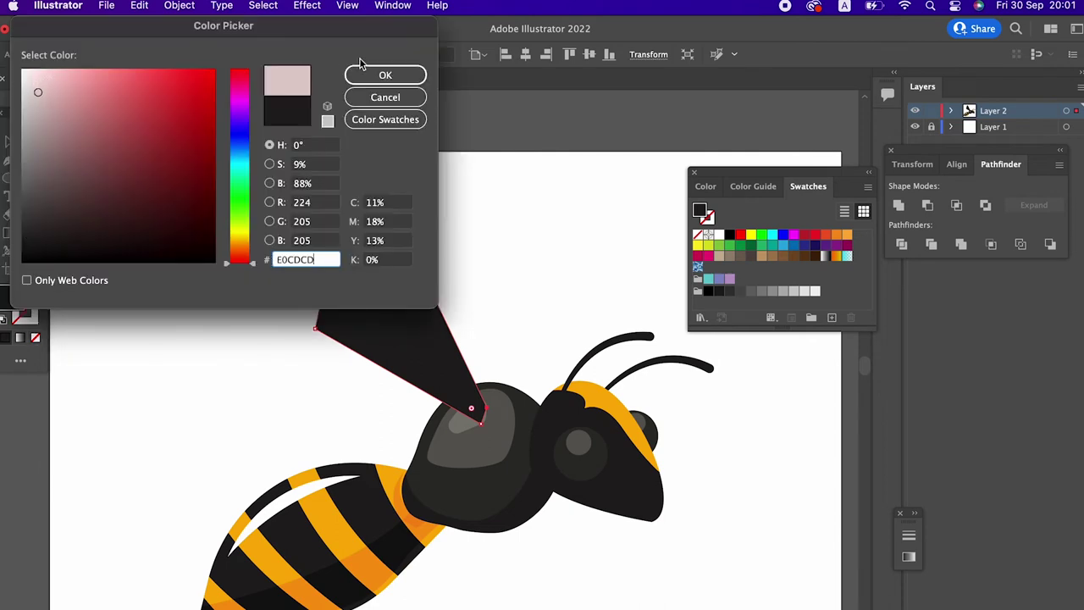
click(363, 76)
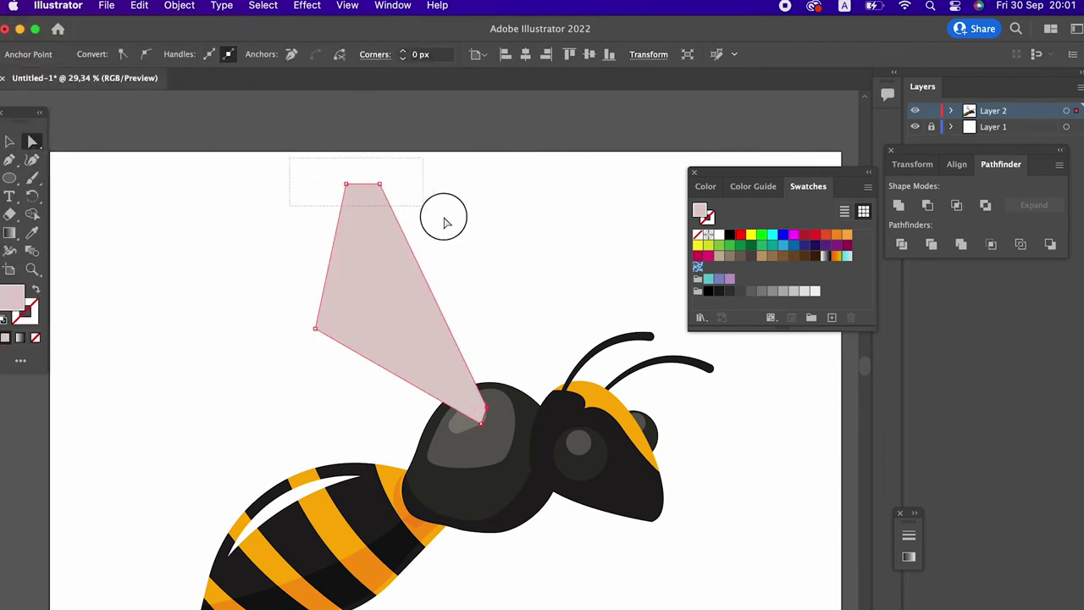
drag(290, 158, 443, 218)
drag(357, 202, 394, 262)
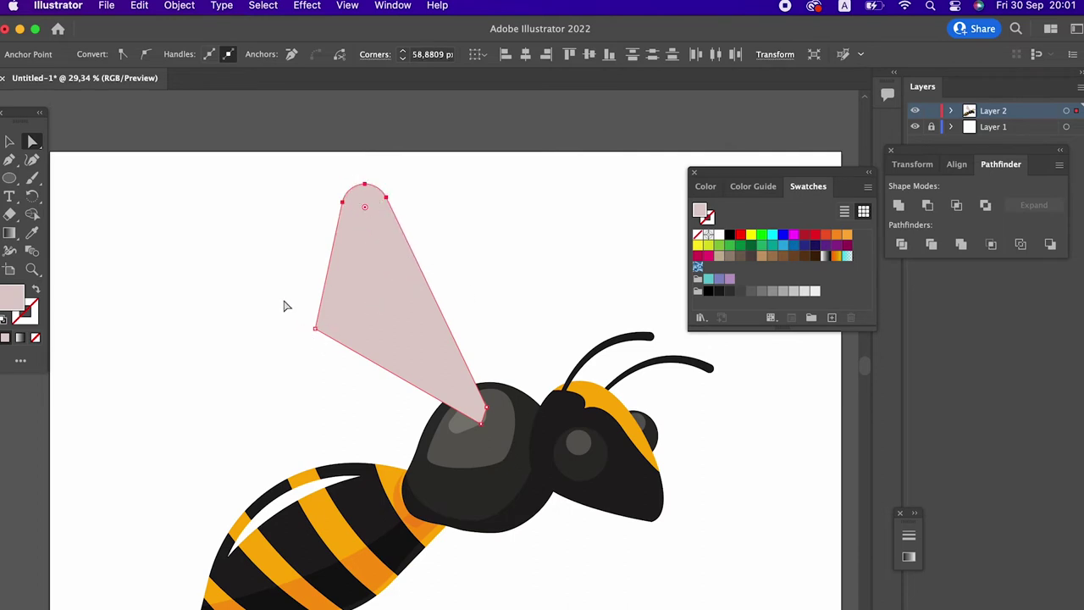
drag(334, 326, 449, 411)
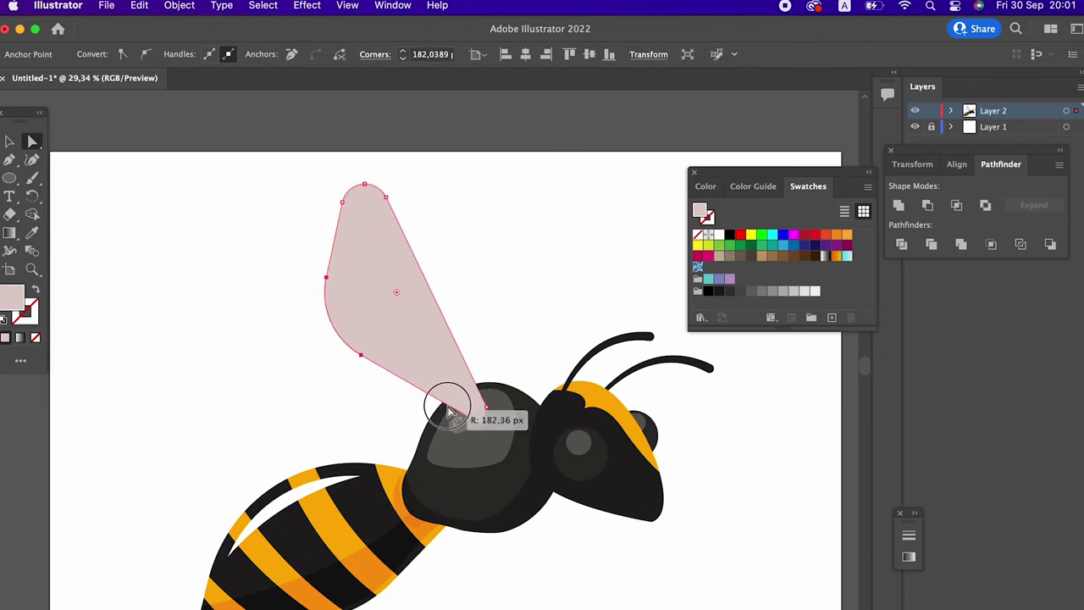
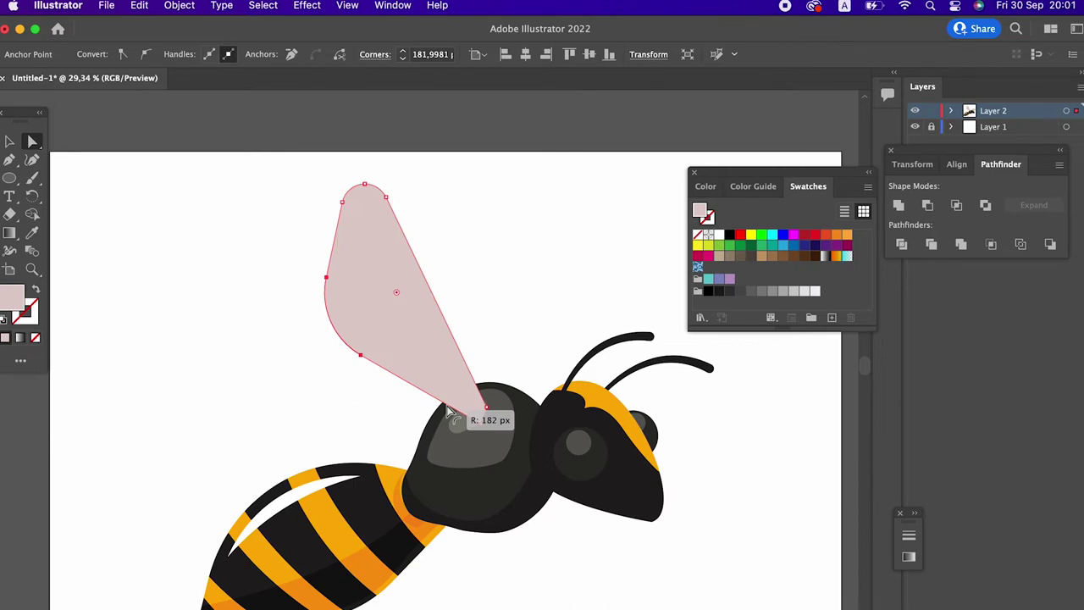
Step: Draw the second wing's four-point shape with the Pen tool, starting and closing at the wing base
click(484, 266)
click(10, 160)
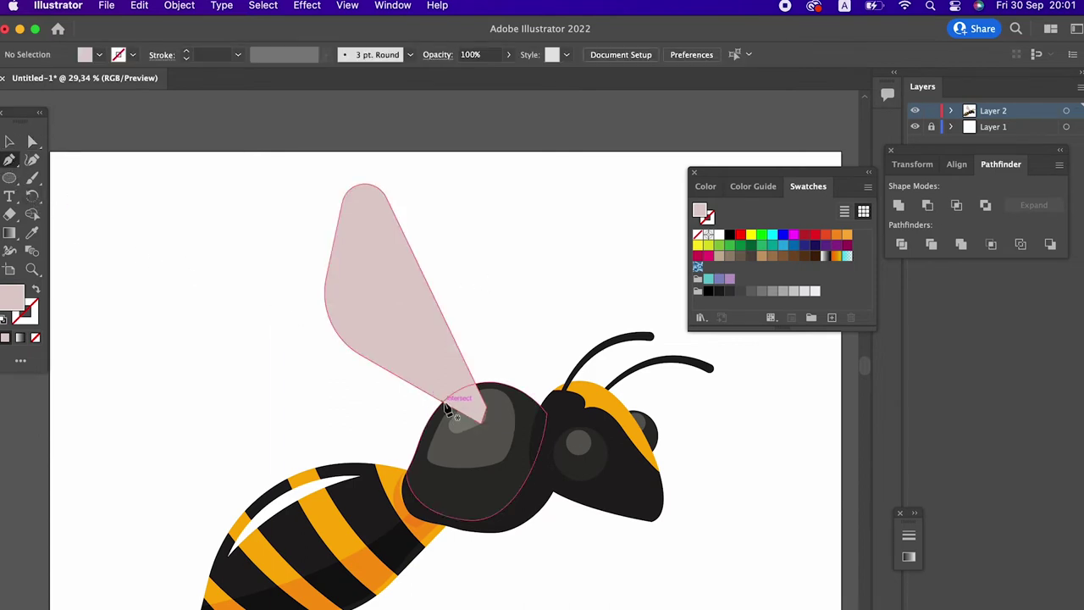
click(480, 421)
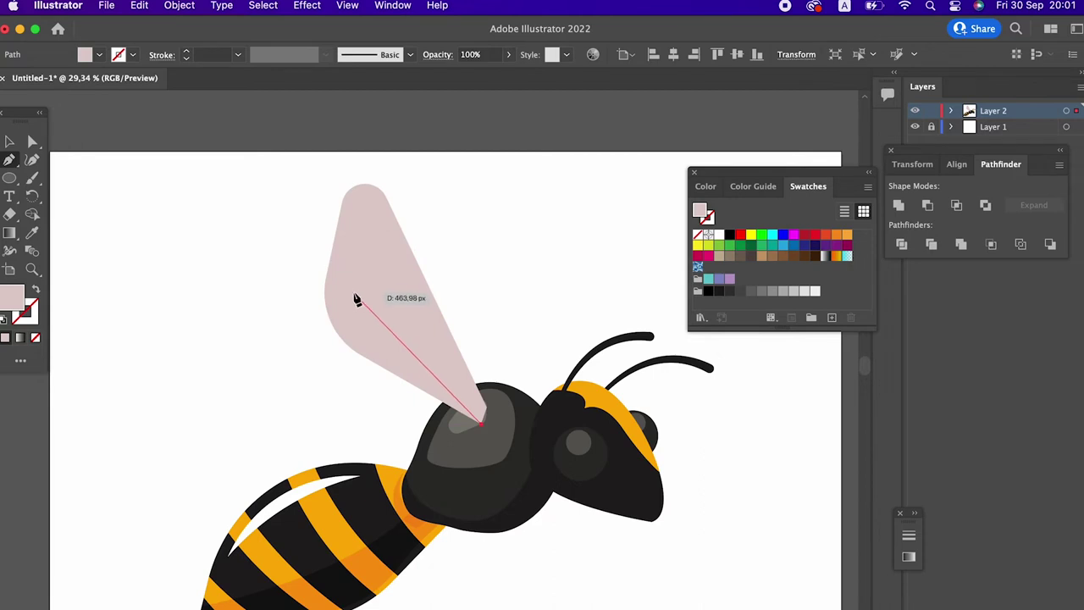
drag(337, 291, 353, 292)
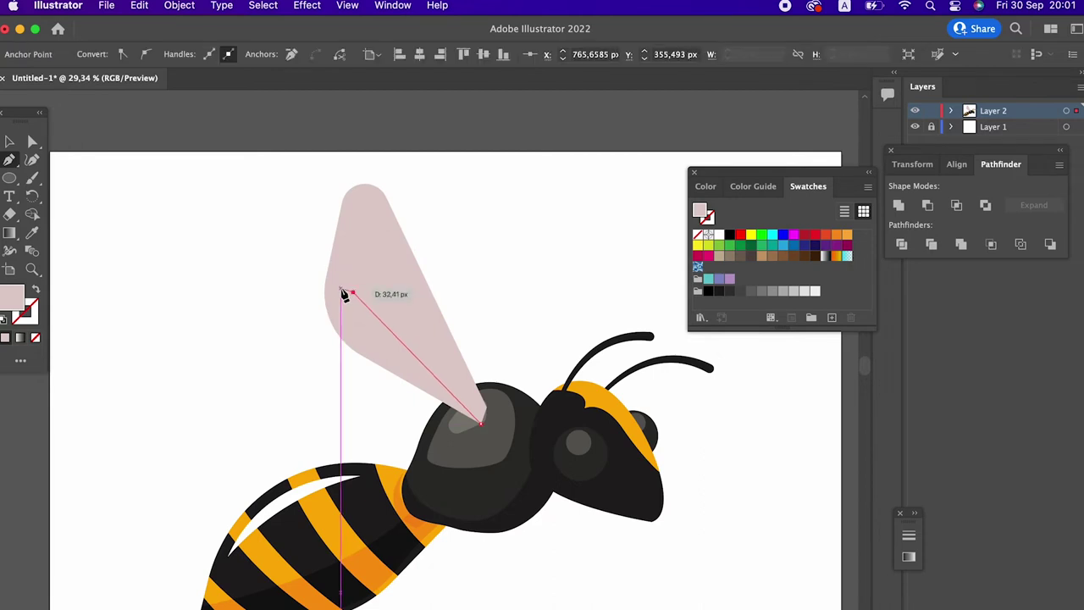
click(327, 388)
drag(481, 439, 484, 432)
Step: Round the new wing's top-left corner, and strongly round its bottom-left corner
click(376, 367)
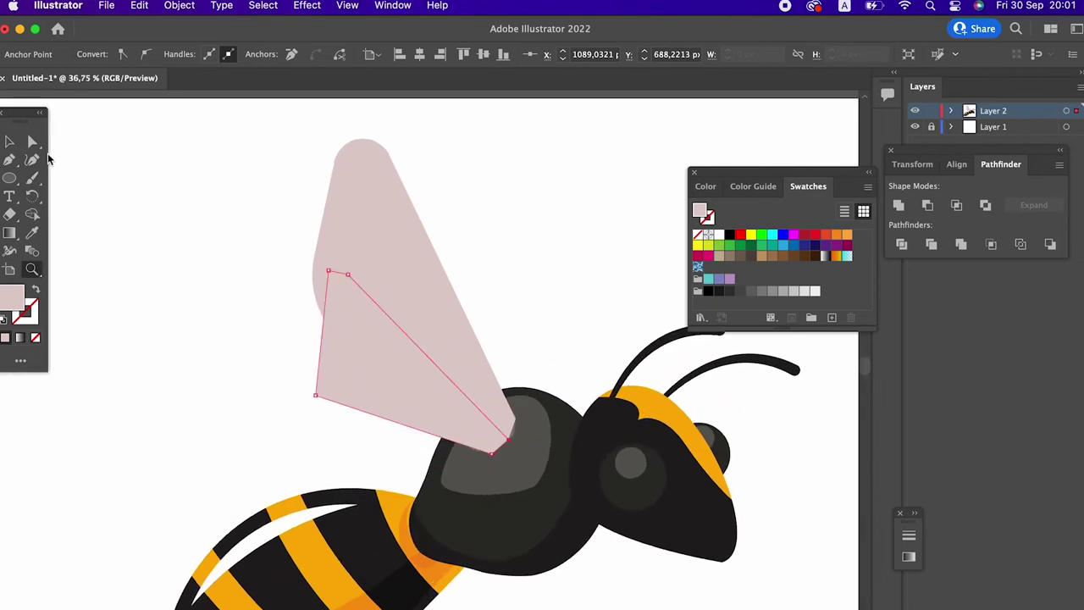
click(32, 141)
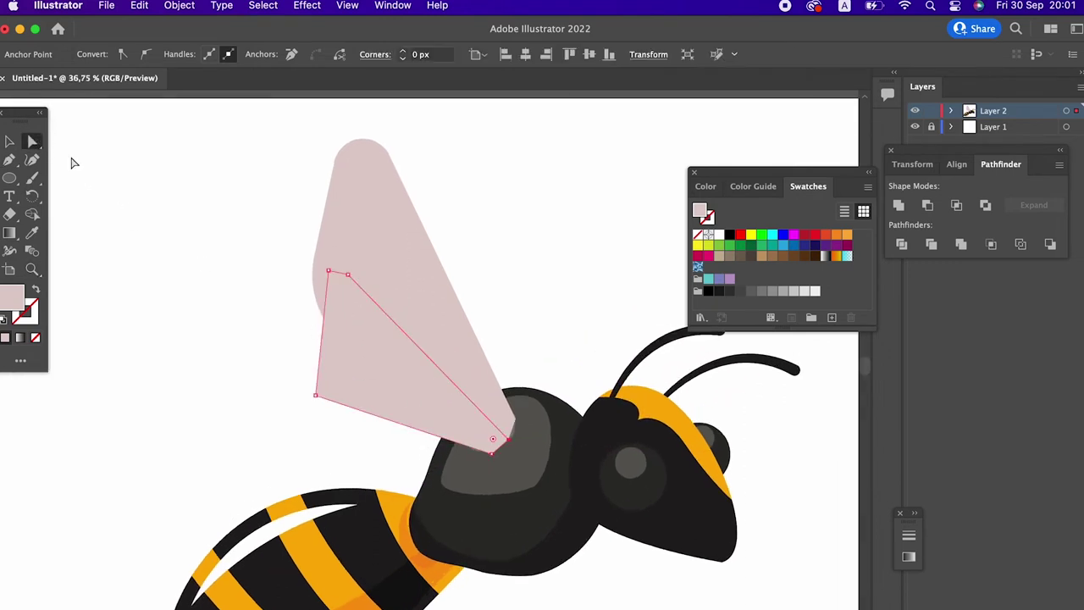
click(330, 273)
drag(340, 279, 368, 330)
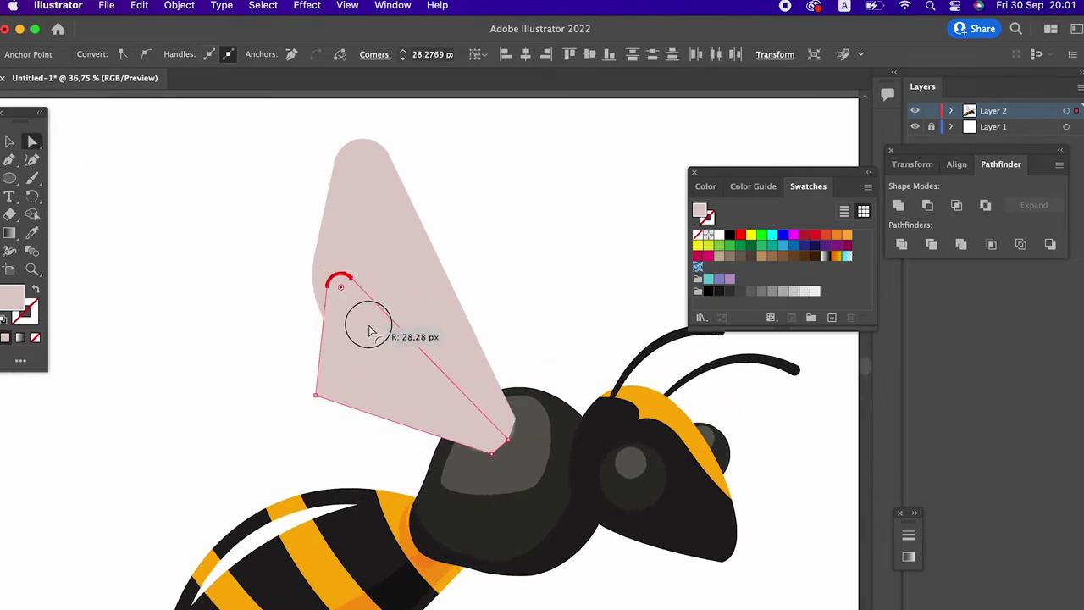
click(317, 395)
drag(332, 388, 443, 407)
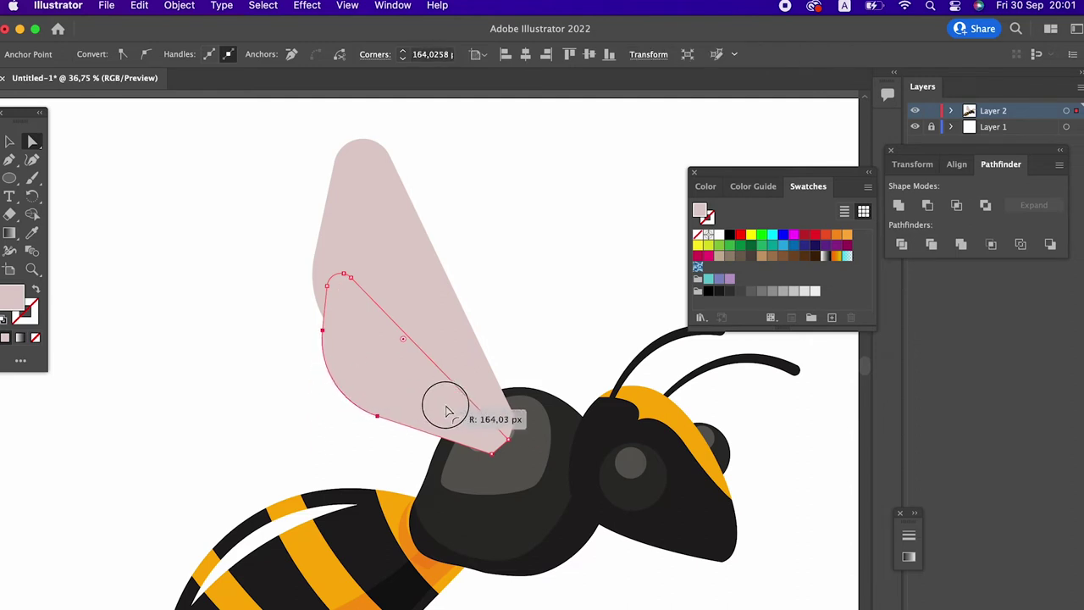
click(30, 141)
Step: Move the upper wing up and to the left
click(193, 220)
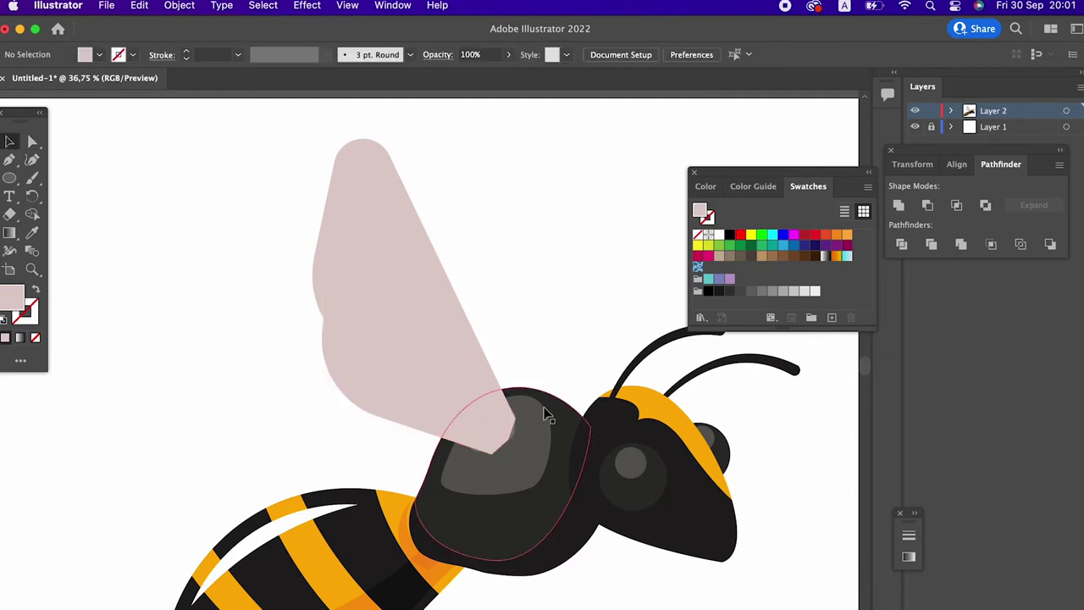
super+click(498, 280)
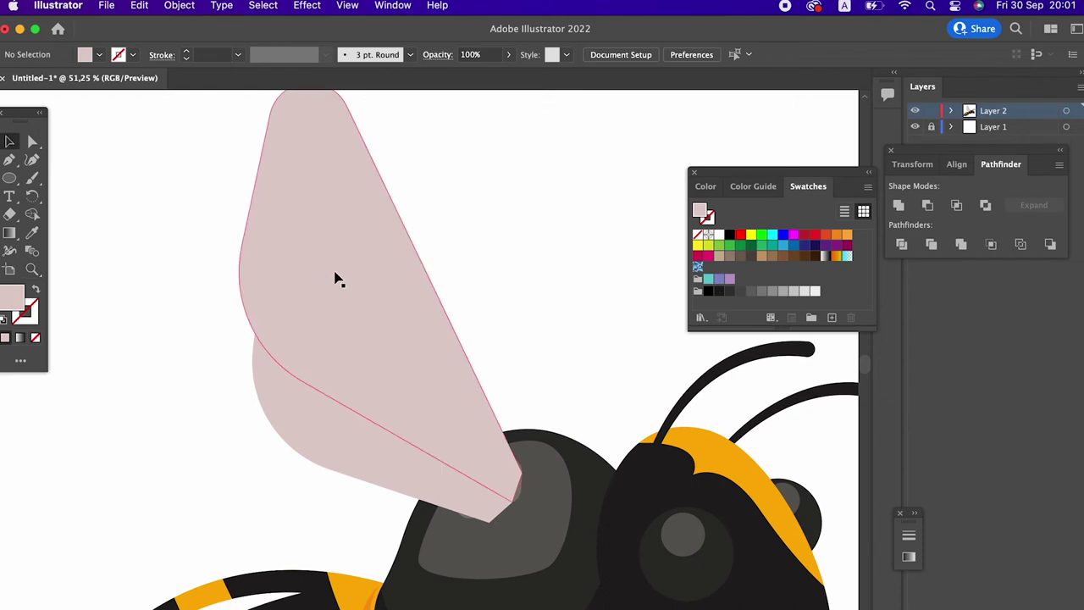
scroll(339, 319, down, 3)
click(12, 142)
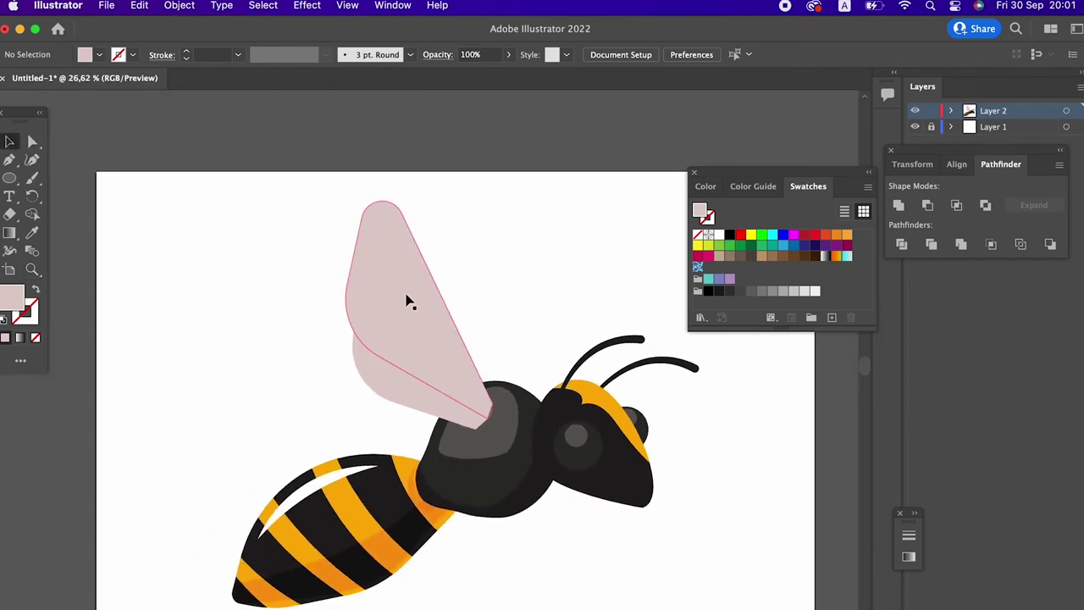
drag(450, 354, 426, 348)
Step: Select the whole bee and move it down the artboard
key(z)
scroll(405, 278, down, 3)
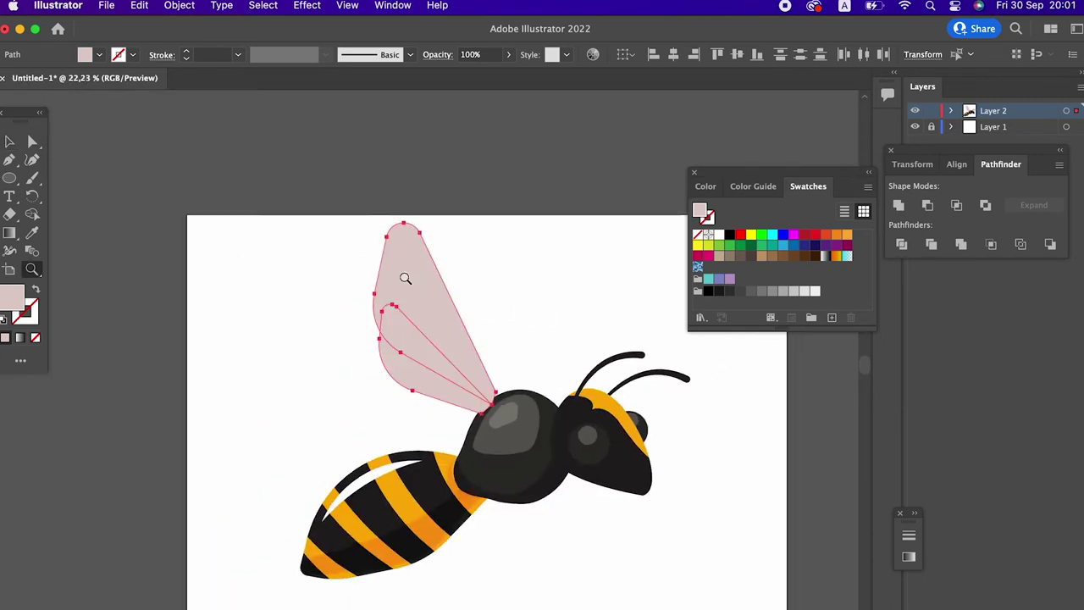
scroll(405, 277, down, 5)
drag(641, 528, 243, 212)
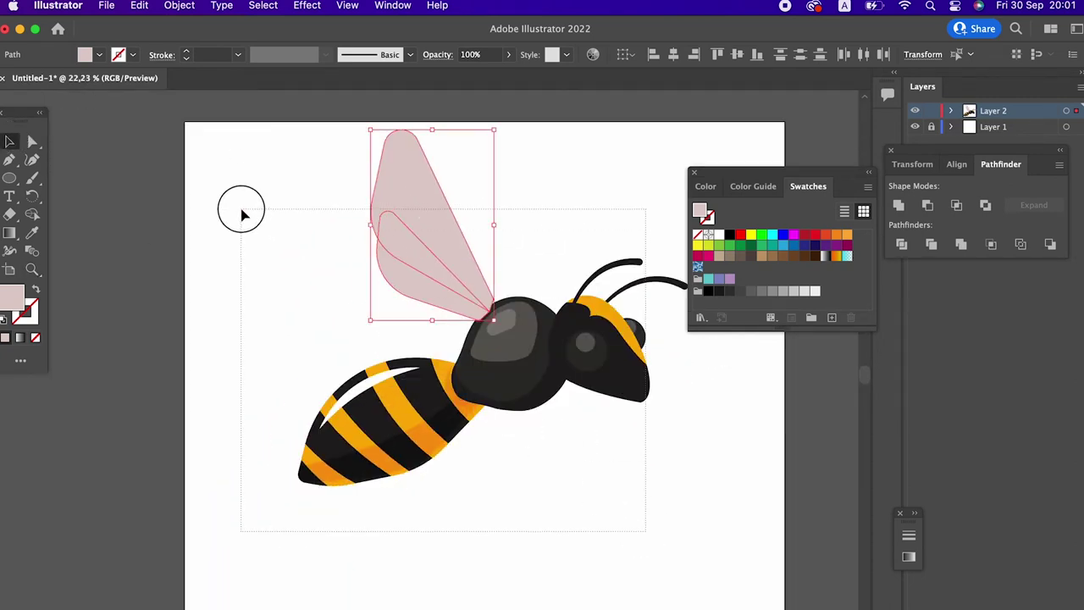
drag(443, 249, 453, 314)
click(510, 248)
Step: Zoom in on the wings and select the lower wing
key(z)
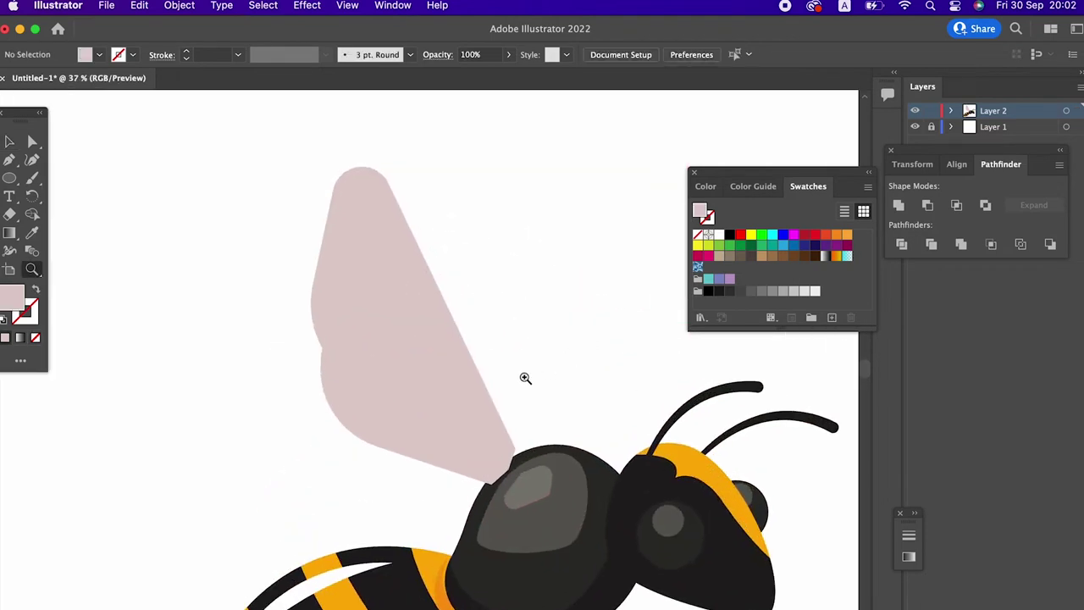
drag(537, 375, 478, 358)
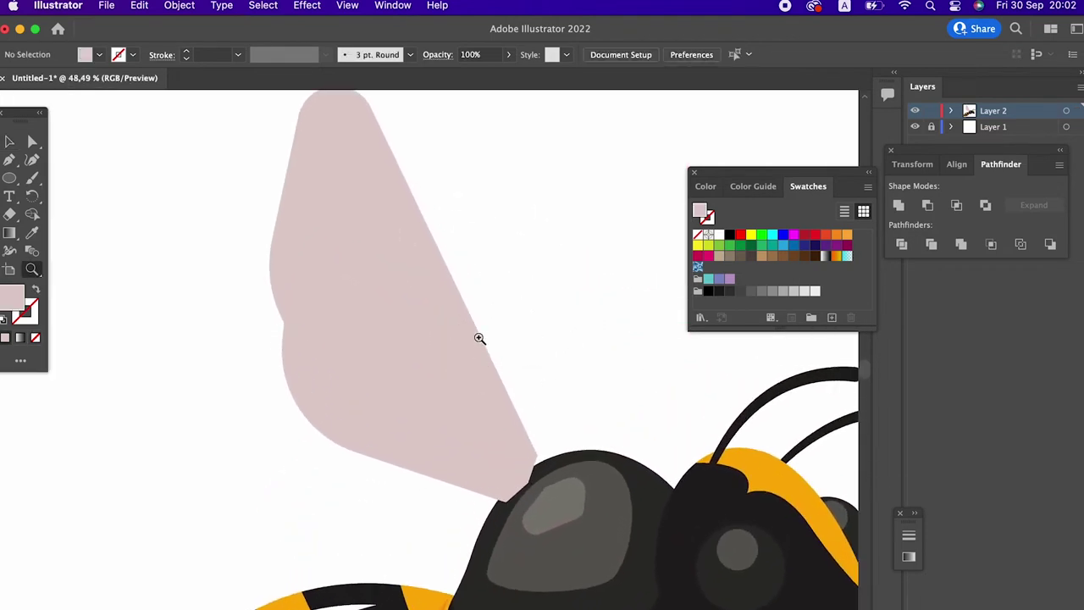
click(10, 142)
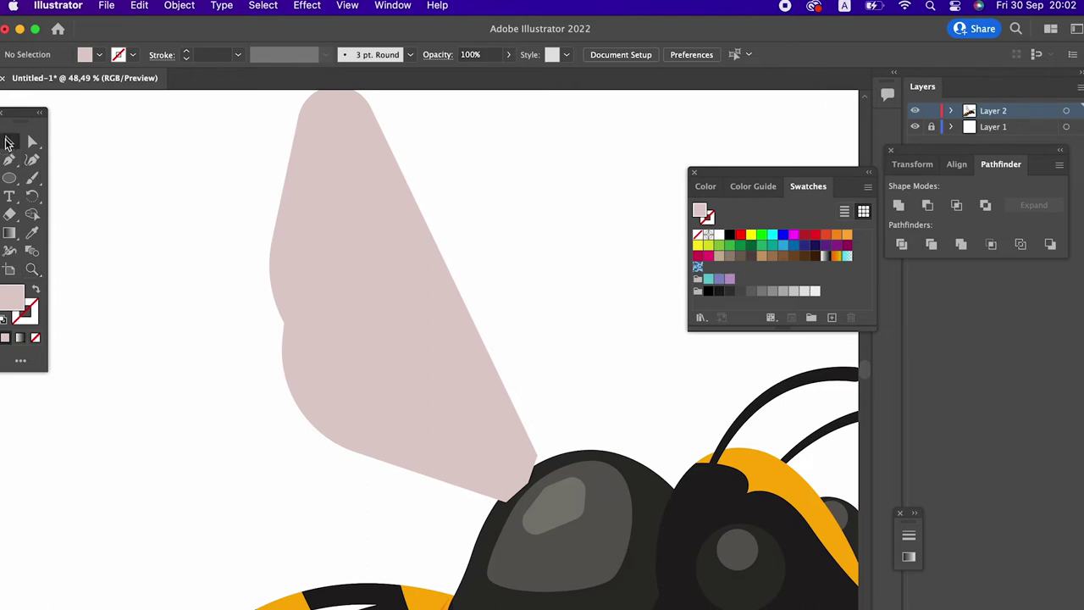
click(348, 396)
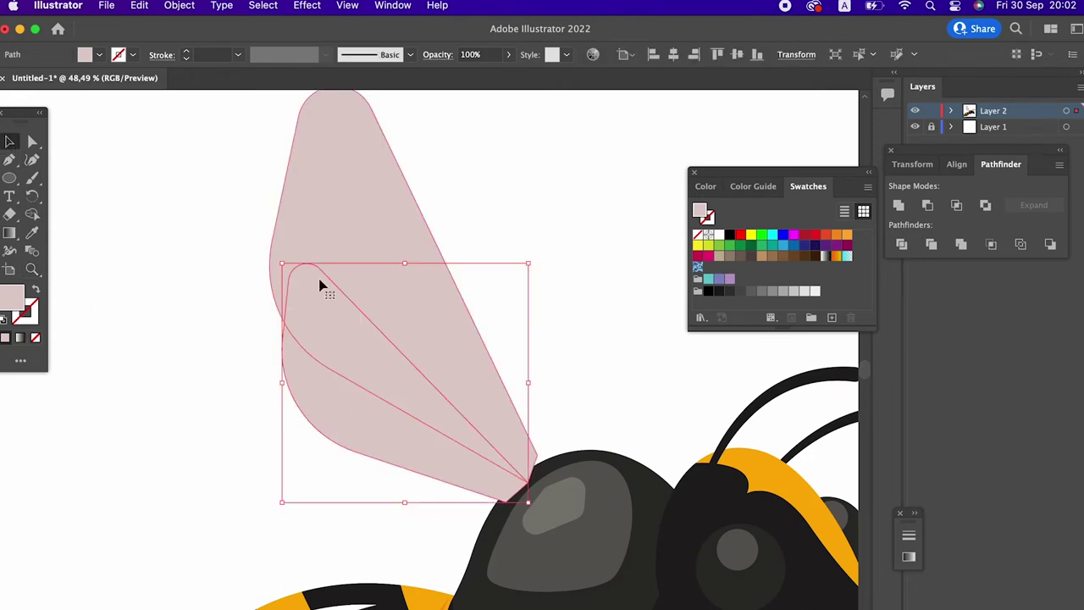
Step: Set both wing shapes to 55% opacity
drag(501, 231, 339, 368)
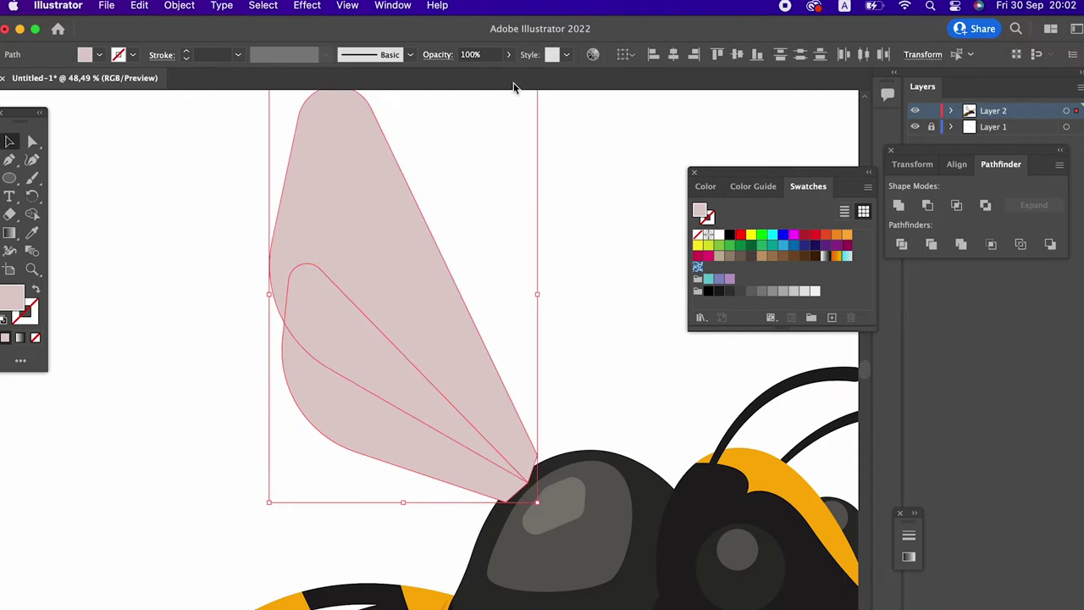
click(509, 54)
drag(498, 73, 479, 75)
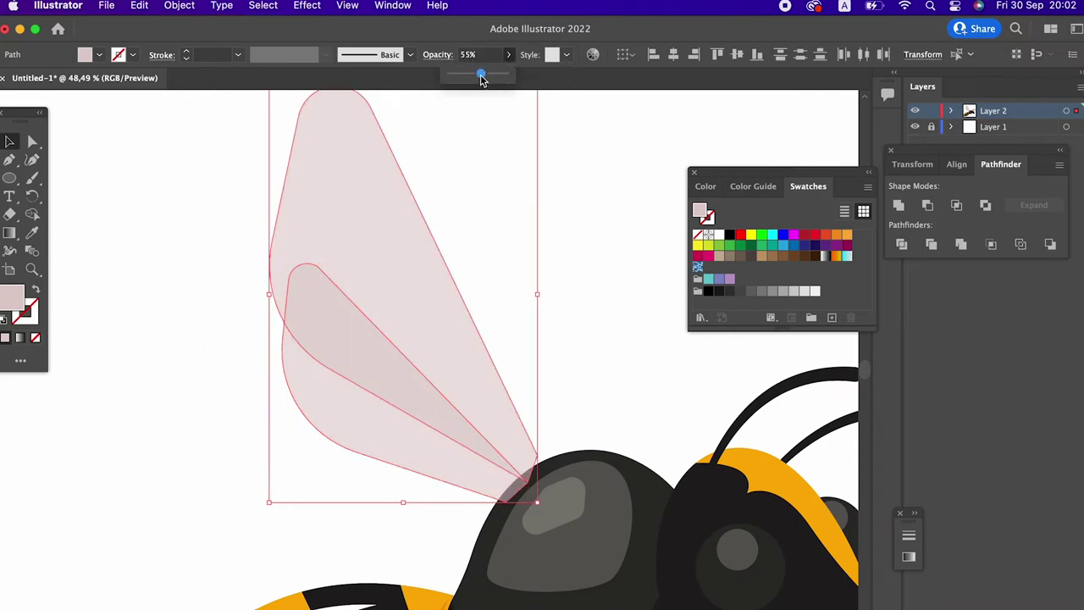
click(542, 305)
Step: Drag the upper wing's tip anchor onto the thorax edge
click(473, 436)
key(z)
click(539, 519)
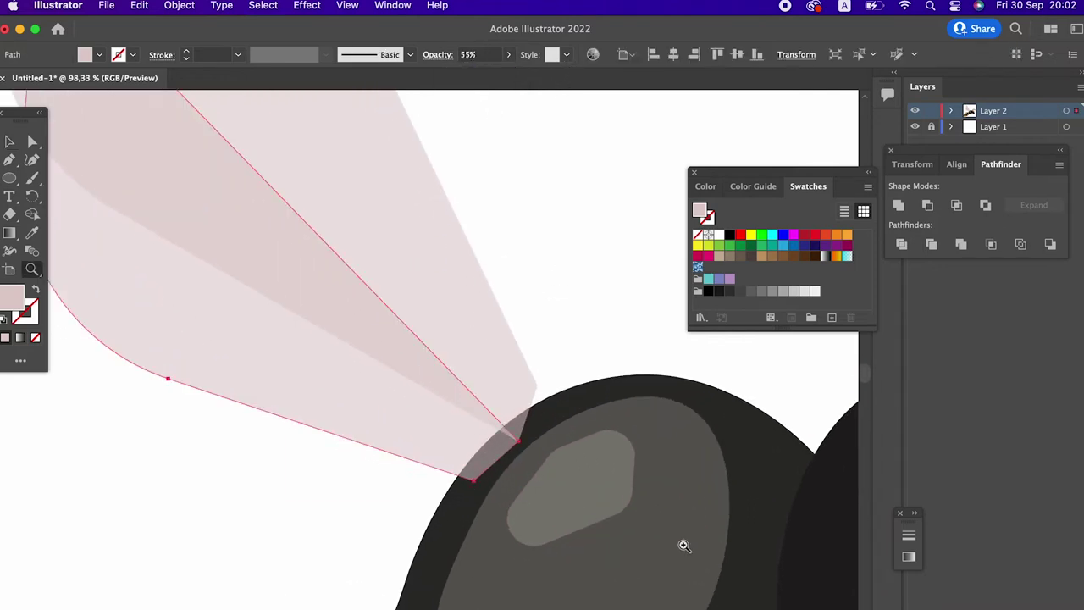
click(32, 141)
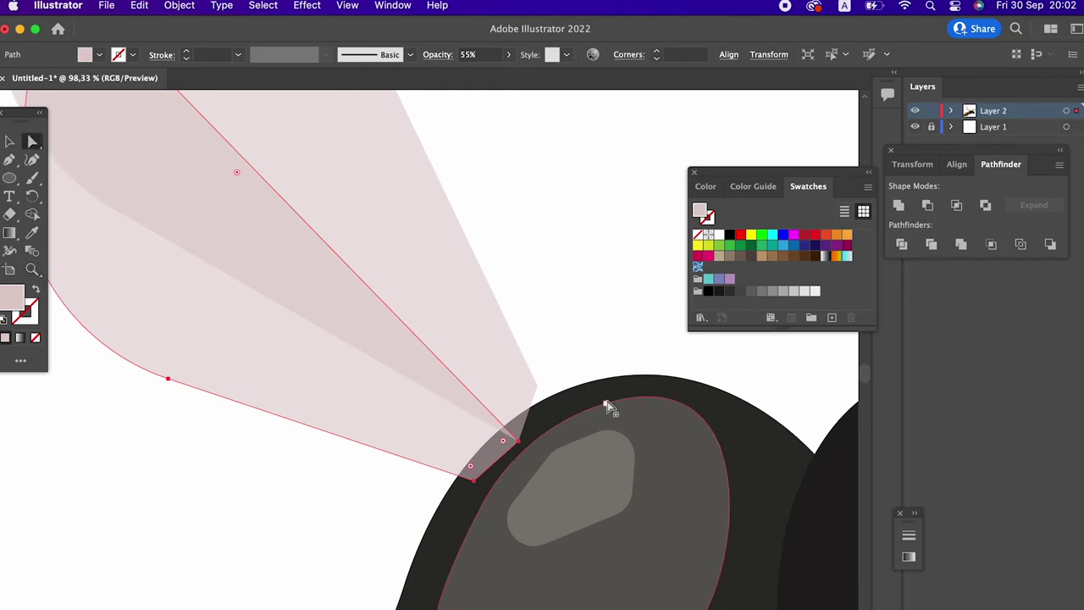
drag(537, 387, 571, 419)
Step: Move and fine-tune the lower wing's tip anchor onto the thorax outline
click(519, 440)
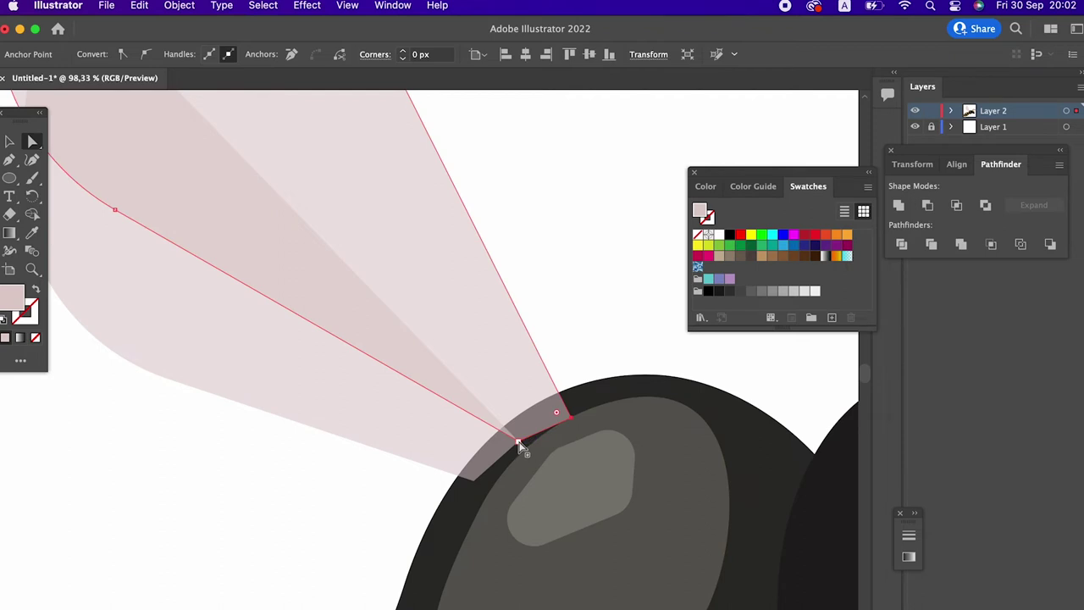
drag(519, 442, 487, 491)
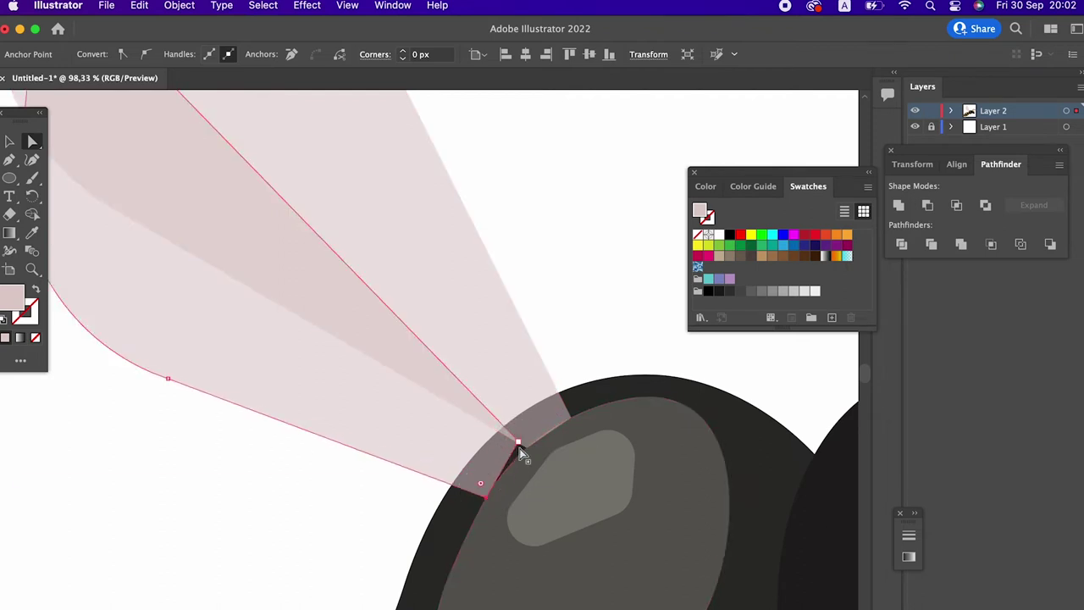
mouse_move(517, 442)
mouse_down()
mouse_move(527, 449)
mouse_move(471, 400)
mouse_up()
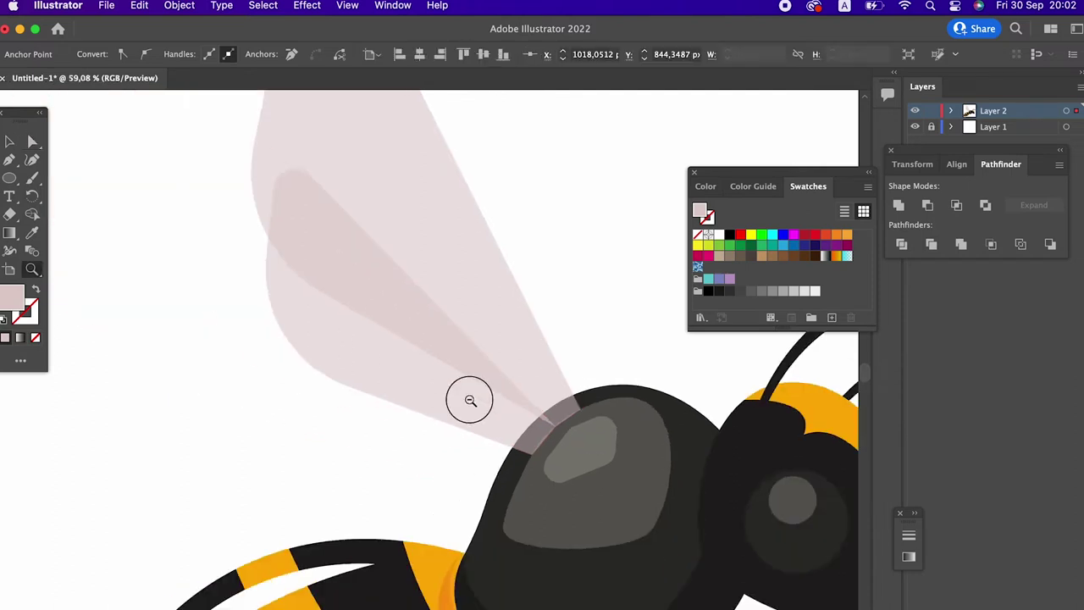
alt+click(470, 399)
click(358, 381)
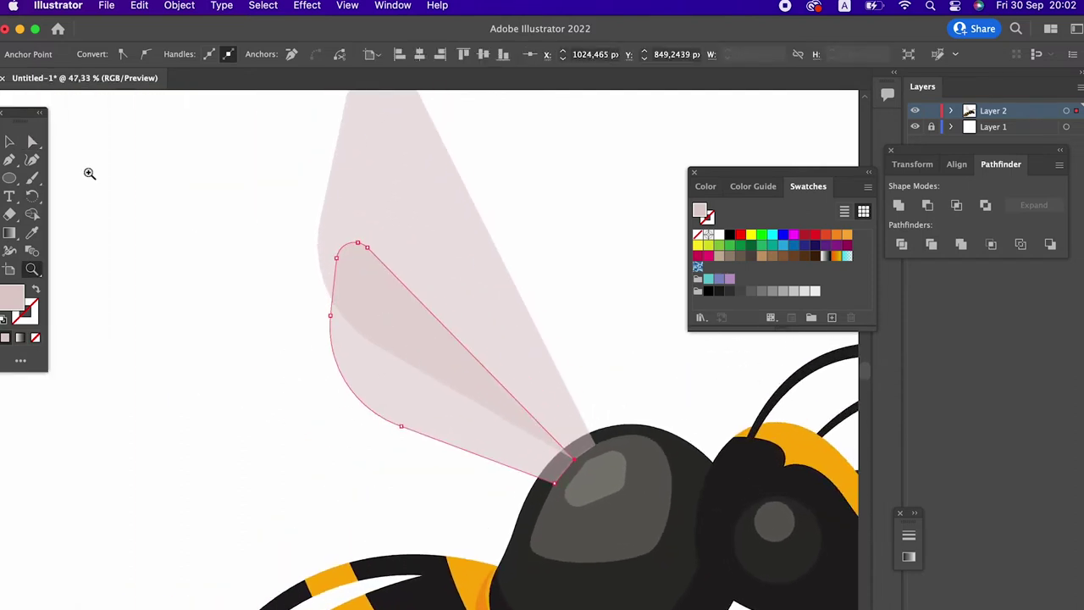
click(12, 144)
click(618, 213)
scroll(527, 295, up, 3)
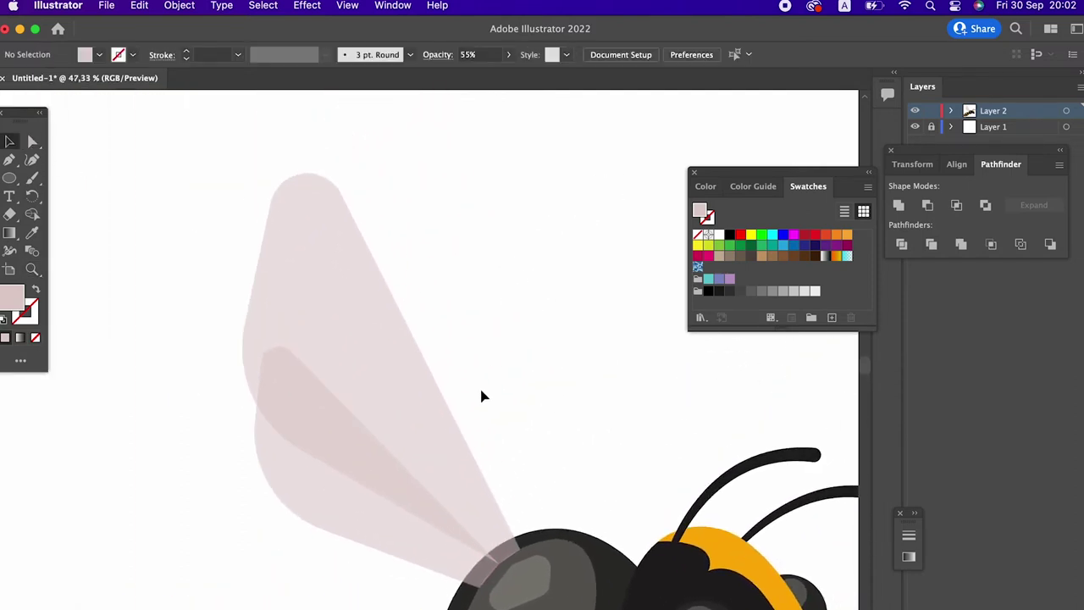
click(9, 160)
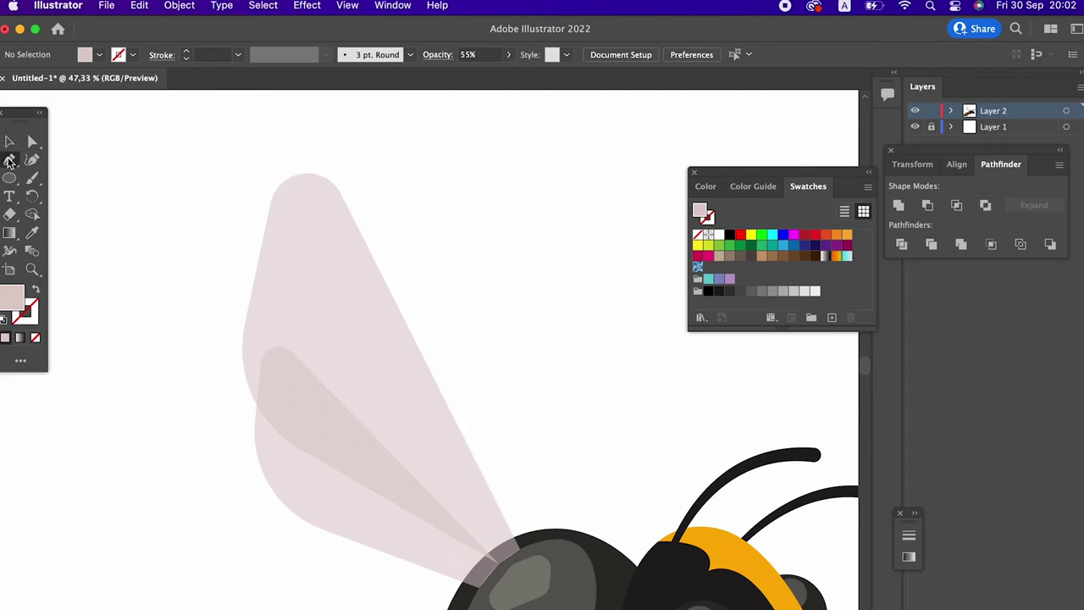
Step: Create an inset copy of the upper wing with Offset Path at -15 px
key(v)
click(393, 300)
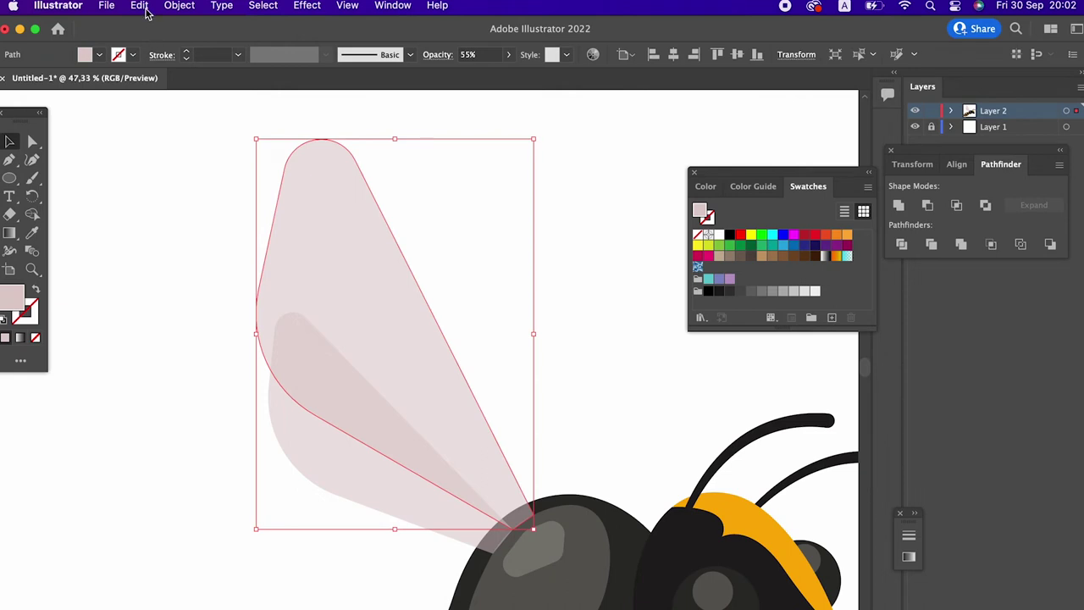
click(144, 7)
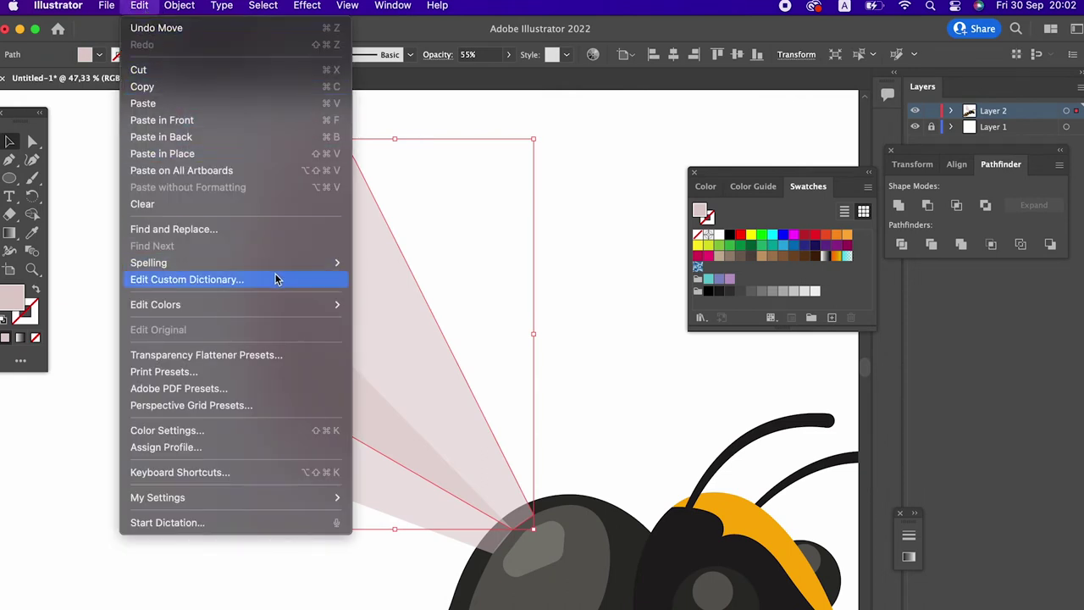
mouse_move(179, 6)
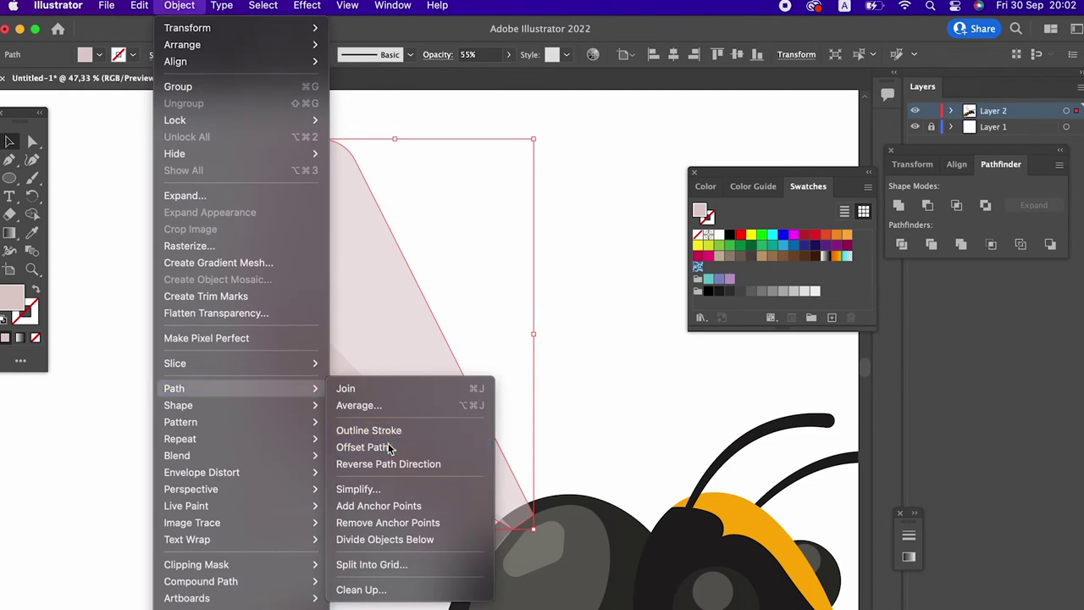
mouse_move(173, 387)
click(364, 446)
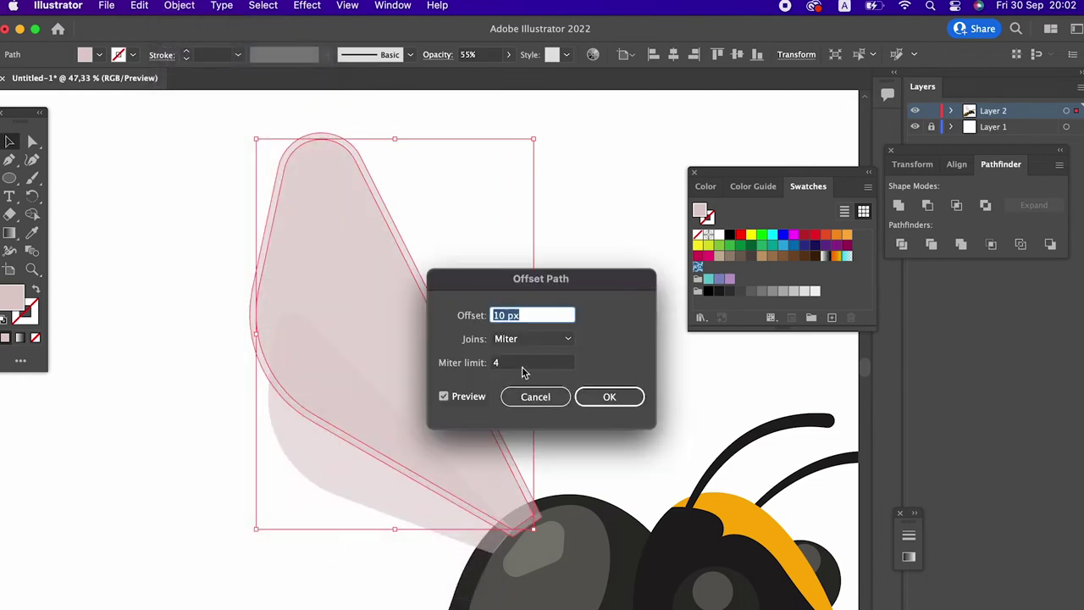
text(-15)
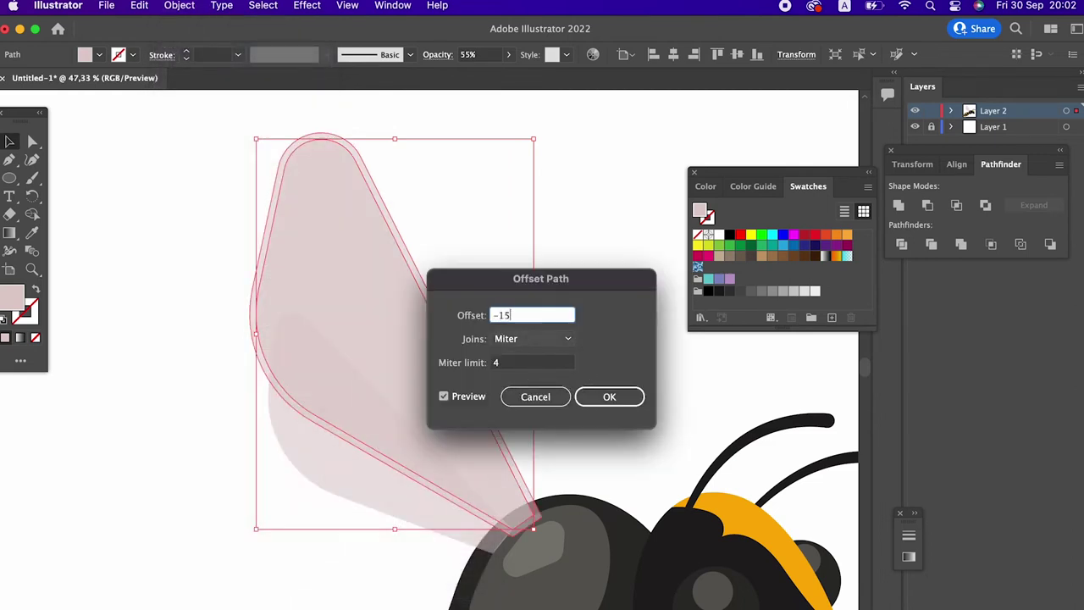
click(541, 364)
click(610, 398)
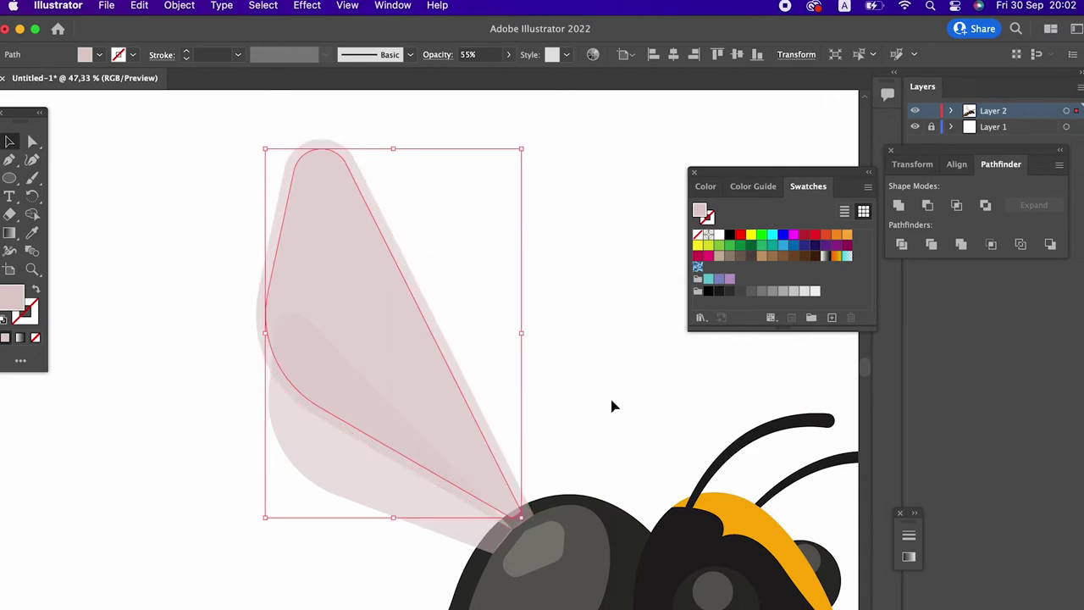
Step: Fill the inset wing with #BFAAAA at 100% opacity, then swap the fill to a stroke
double_click(12, 298)
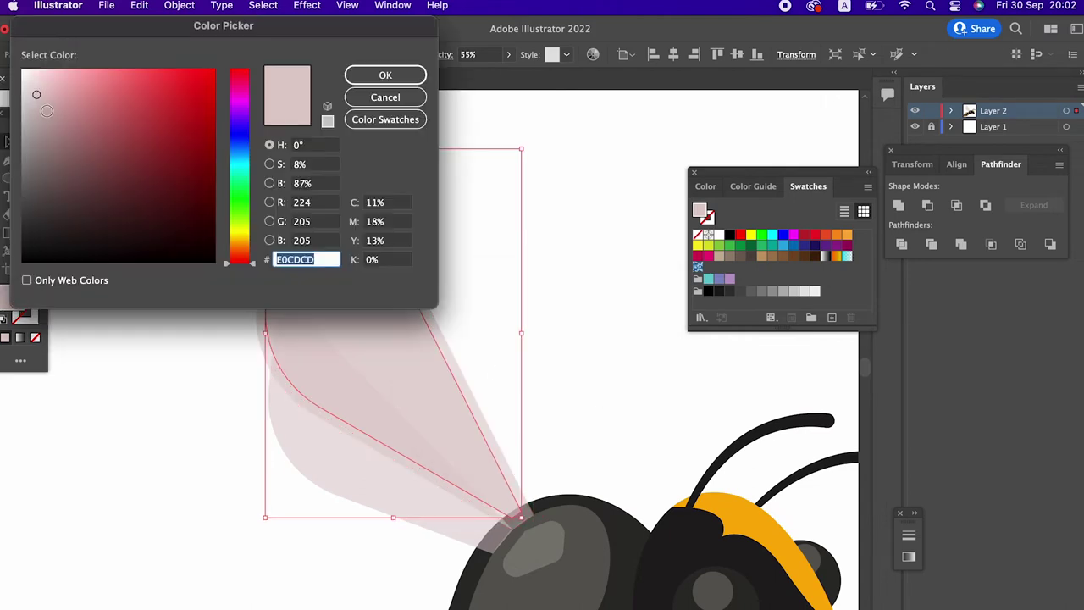
click(43, 117)
click(359, 73)
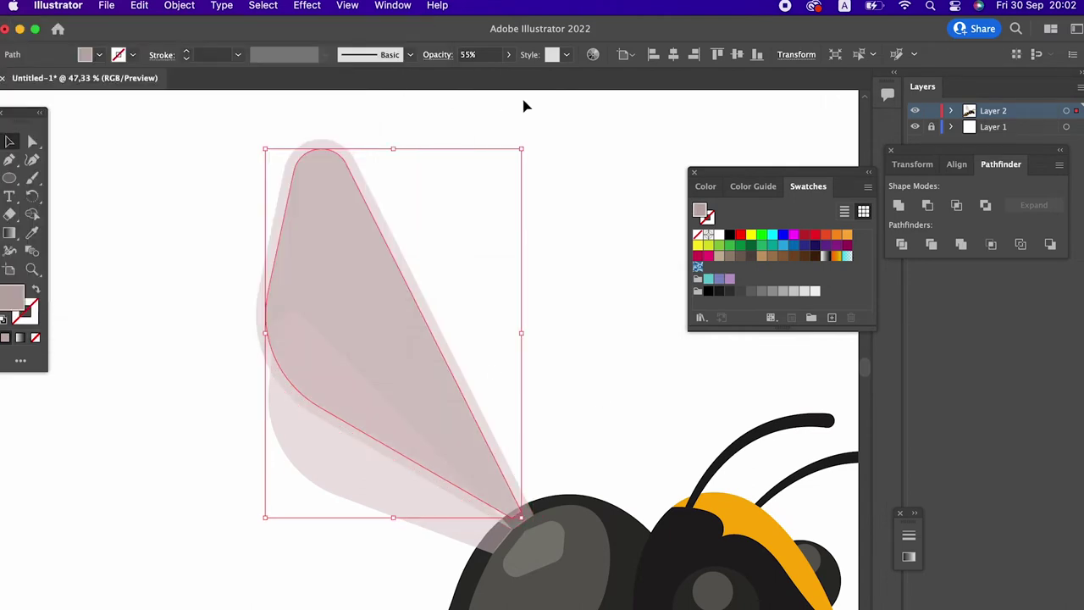
click(508, 54)
drag(479, 73, 505, 74)
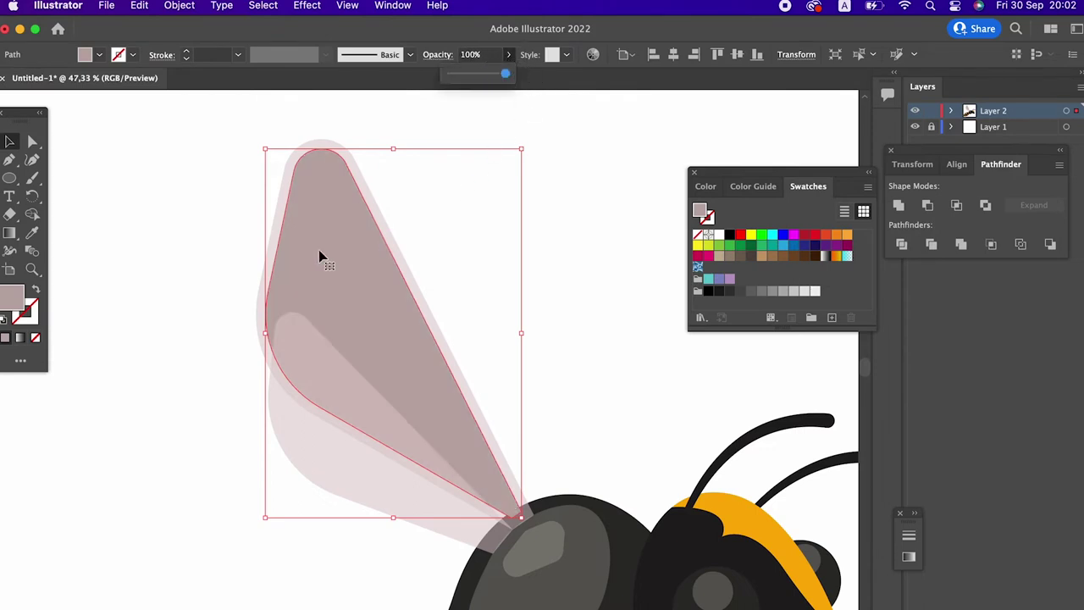
click(35, 288)
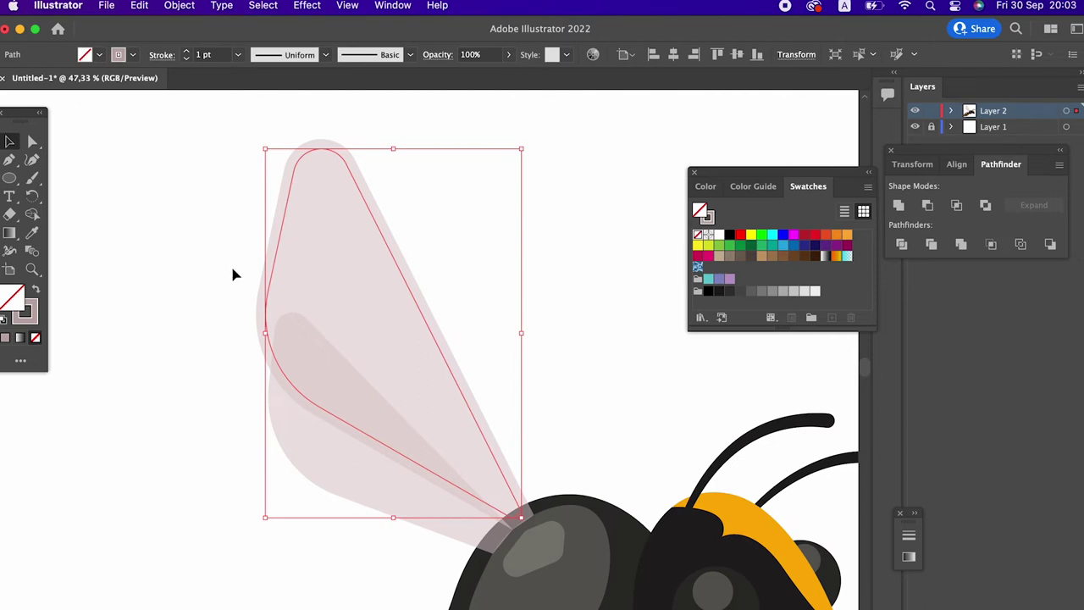
Step: Increase the inset wing's stroke weight to about 27 pt
click(188, 51)
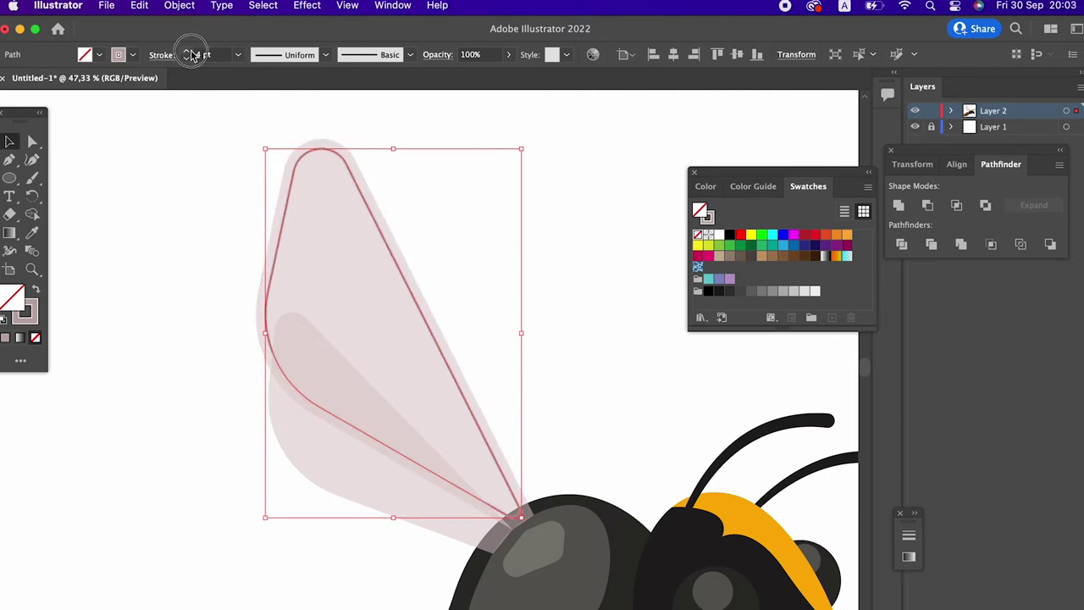
click(188, 50)
click(188, 50)
click(188, 51)
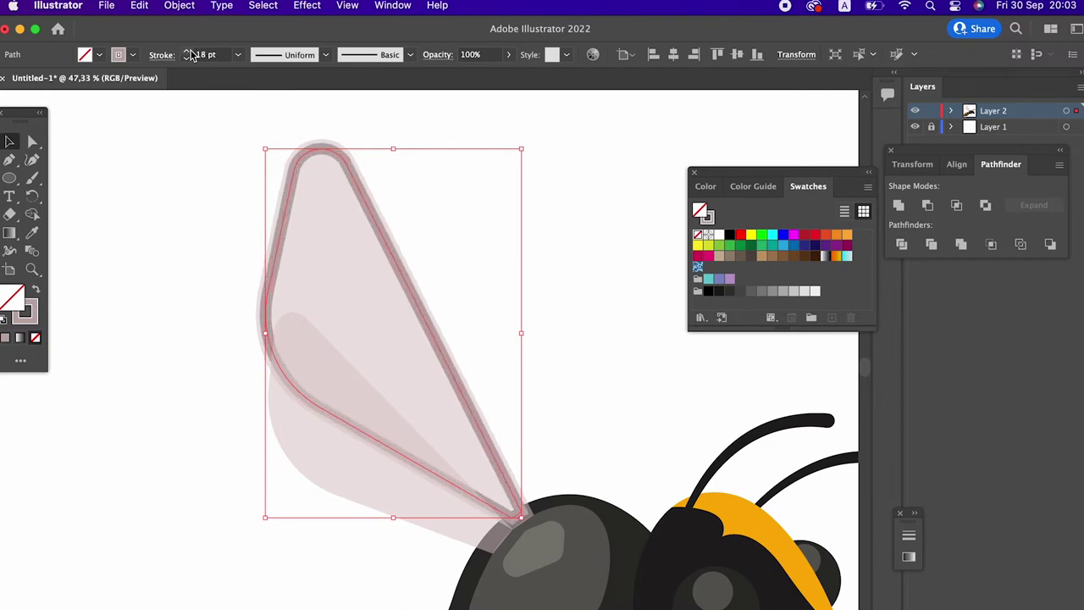
click(188, 51)
click(188, 51)
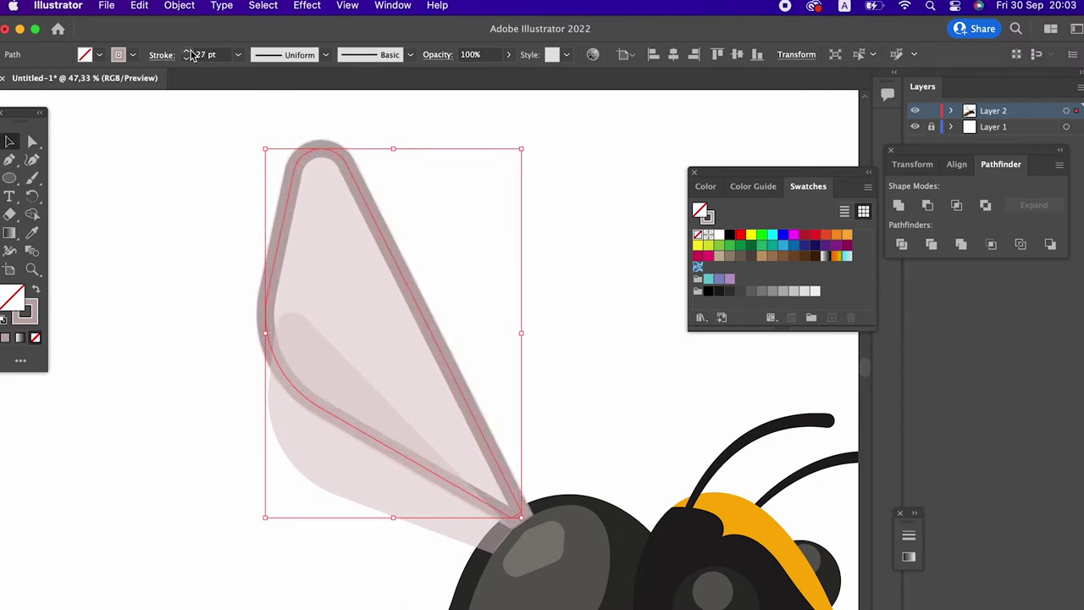
Step: In isolation mode, delete the lower and left anchors, leaving only the front-edge path
double_click(288, 206)
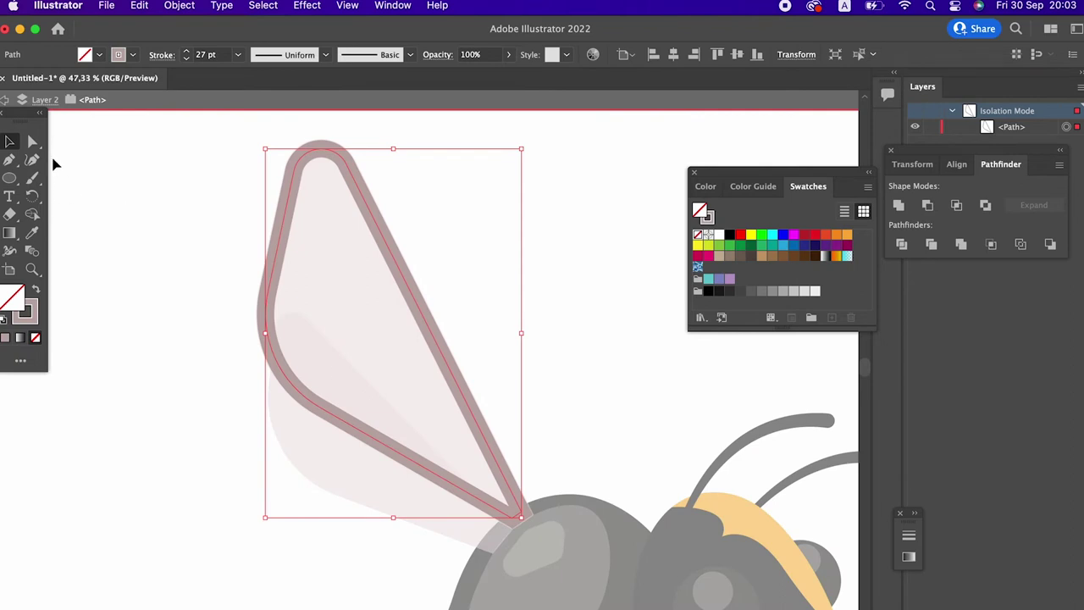
click(33, 141)
click(461, 509)
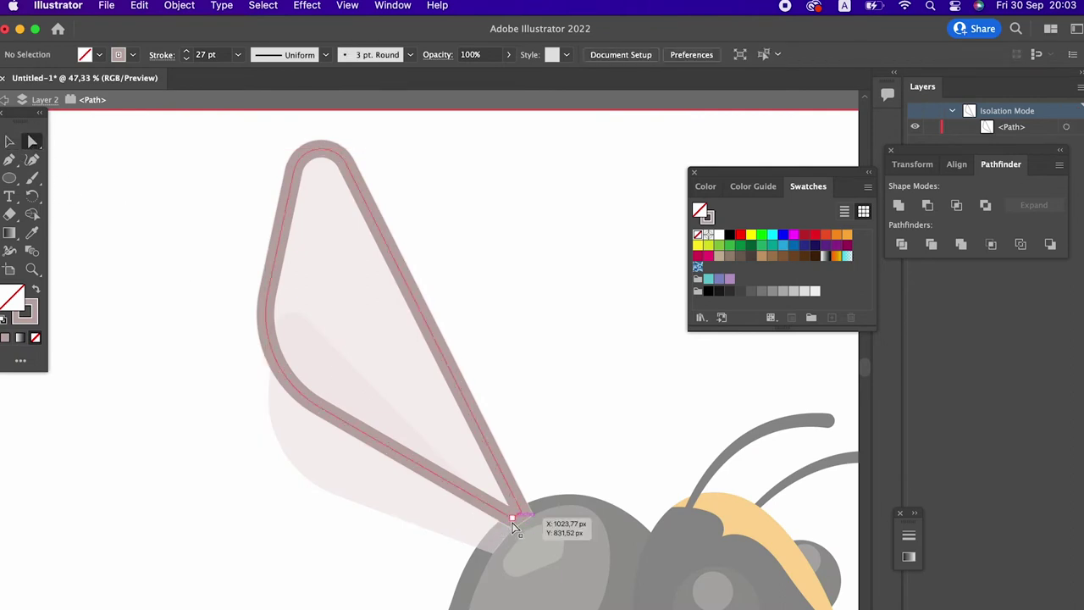
click(513, 519)
key(Delete)
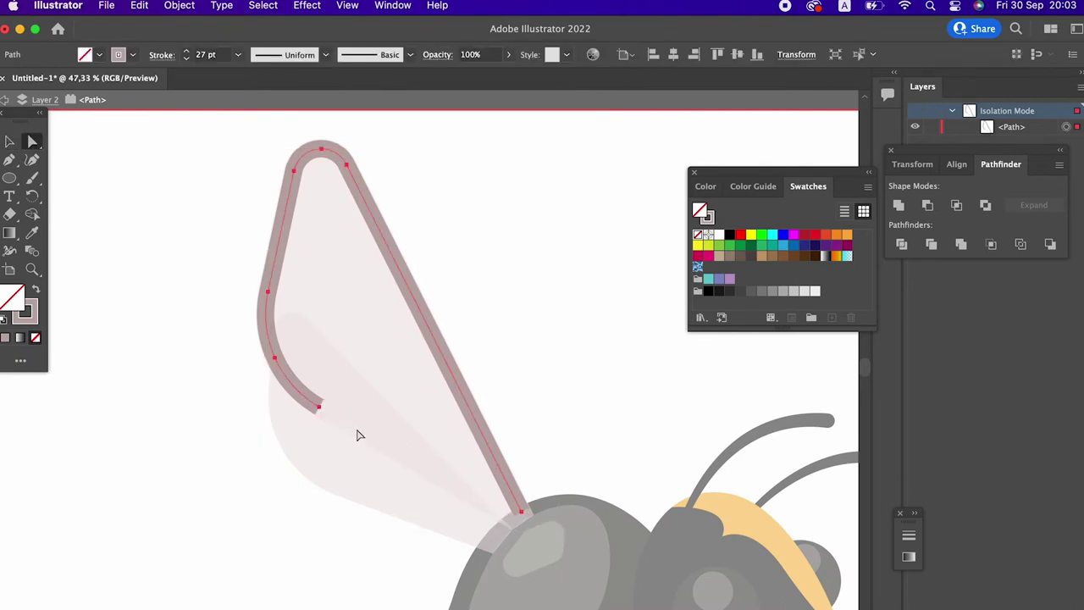
click(319, 408)
key(Delete)
click(275, 359)
key(Delete)
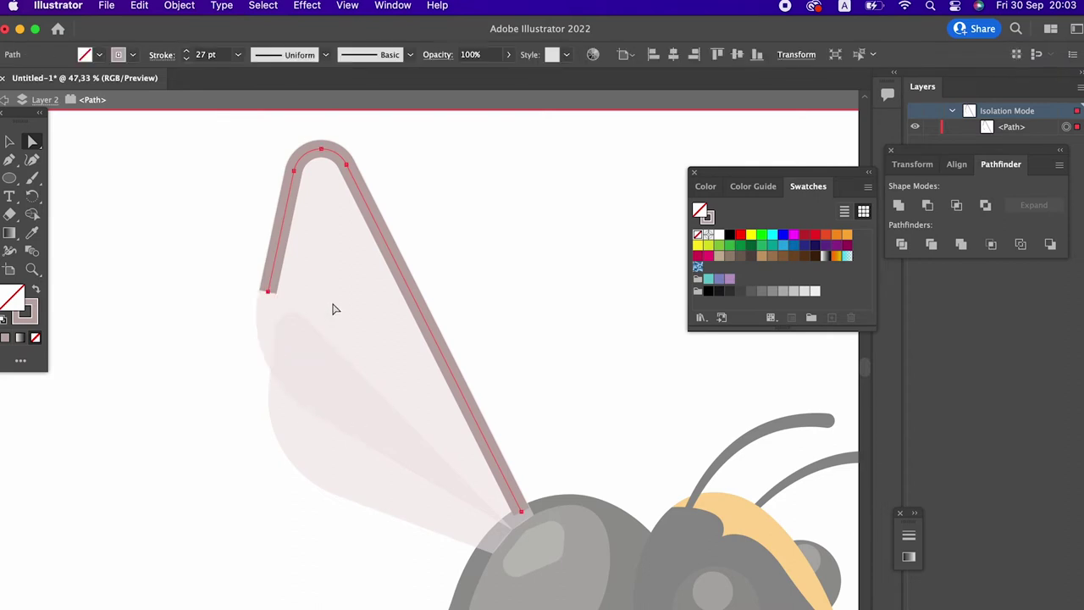
click(267, 291)
key(Delete)
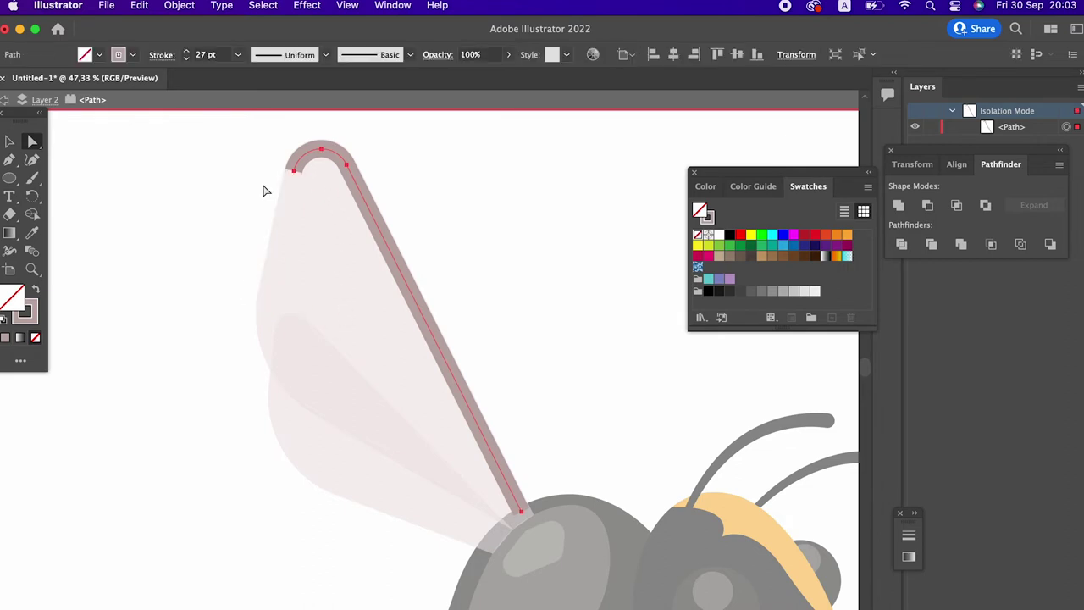
Step: Taper the vein's top-left end with the Width tool, then exit isolation mode
click(10, 251)
drag(293, 175, 291, 184)
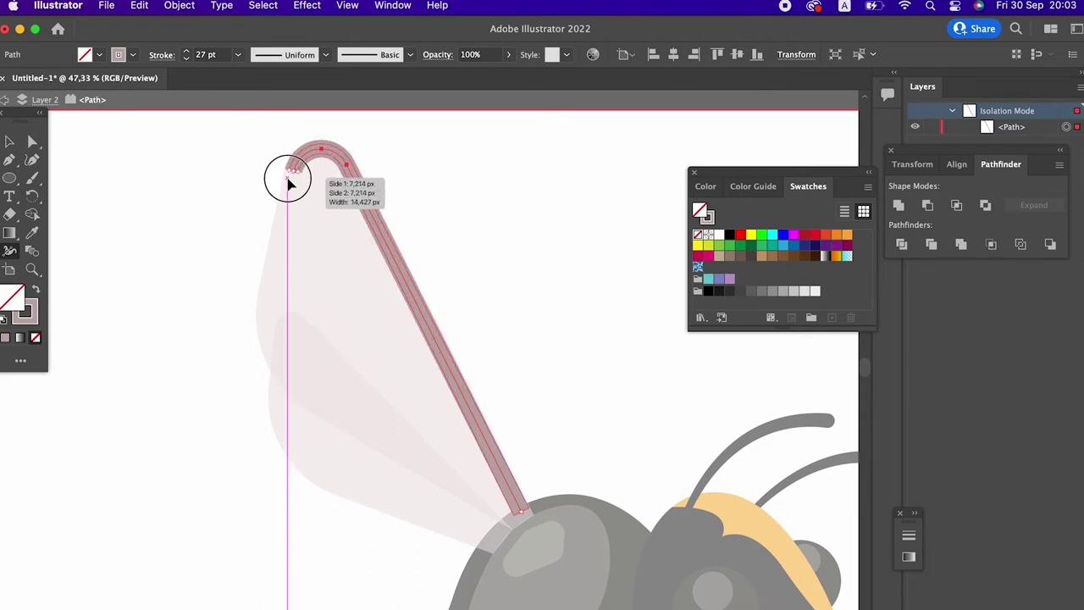
mouse_move(290, 185)
mouse_down()
mouse_move(327, 144)
mouse_move(356, 168)
mouse_up()
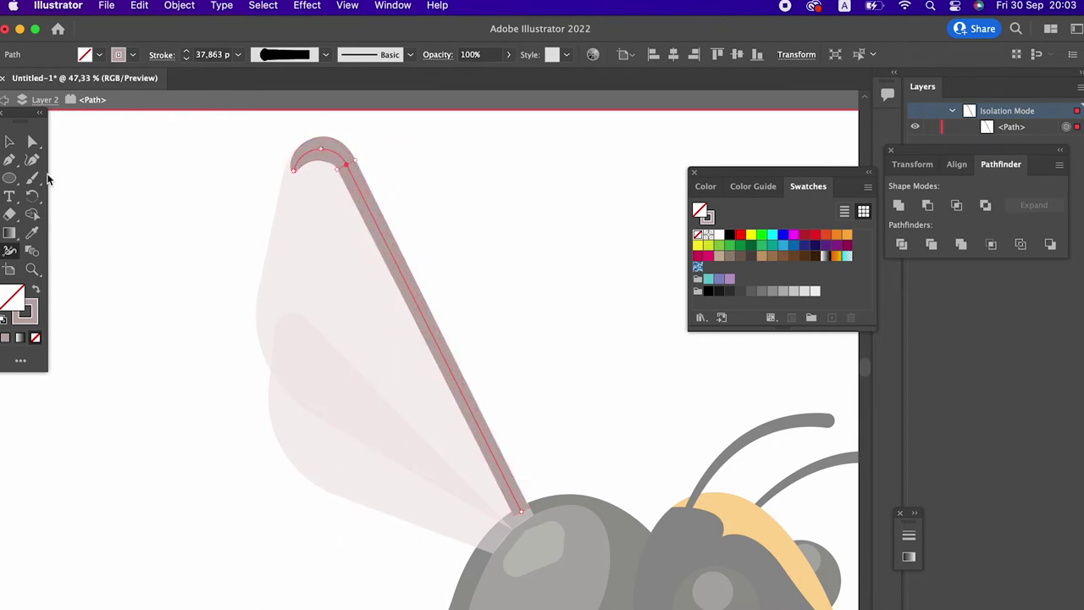
click(9, 142)
double_click(181, 225)
Step: Reposition the vein's ends, bottom end at the wing base and top end slightly left
key(z)
drag(181, 225, 135, 230)
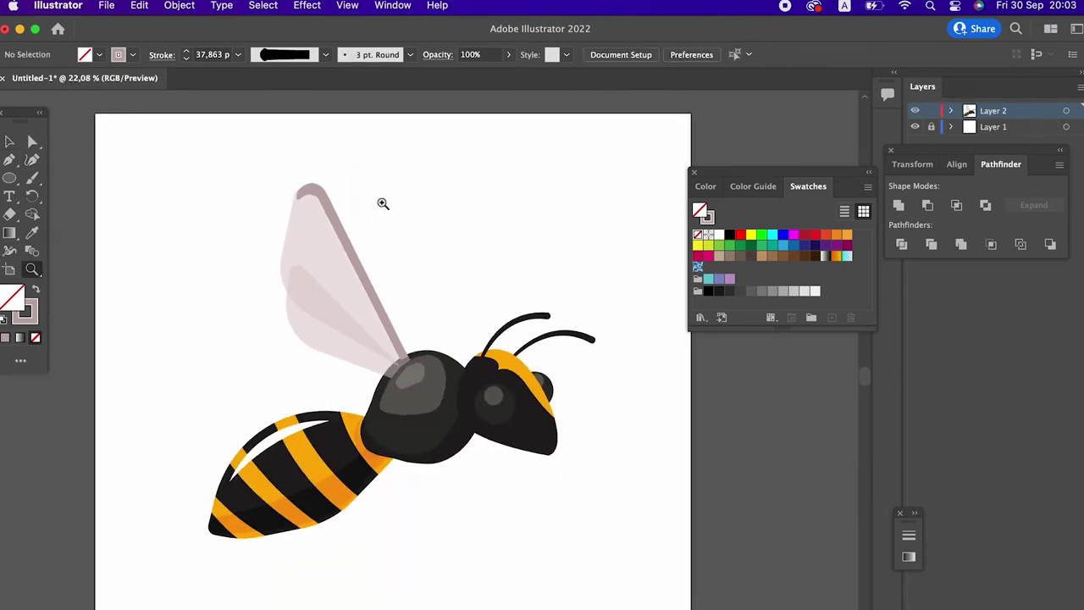
drag(383, 203, 526, 356)
mouse_move(370, 370)
mouse_down()
mouse_move(449, 508)
mouse_move(459, 492)
mouse_up()
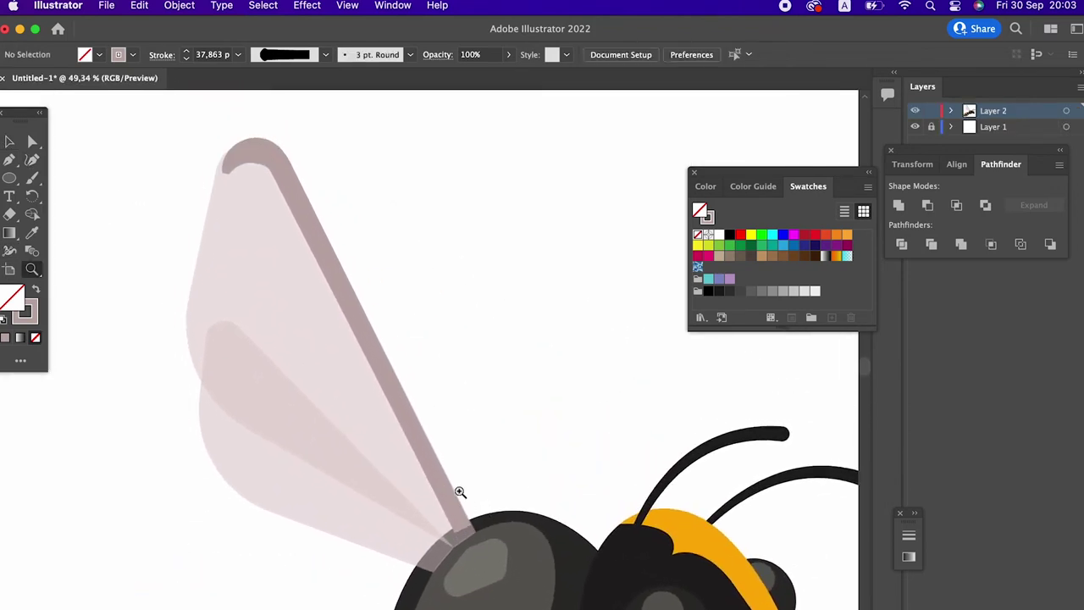
key(a)
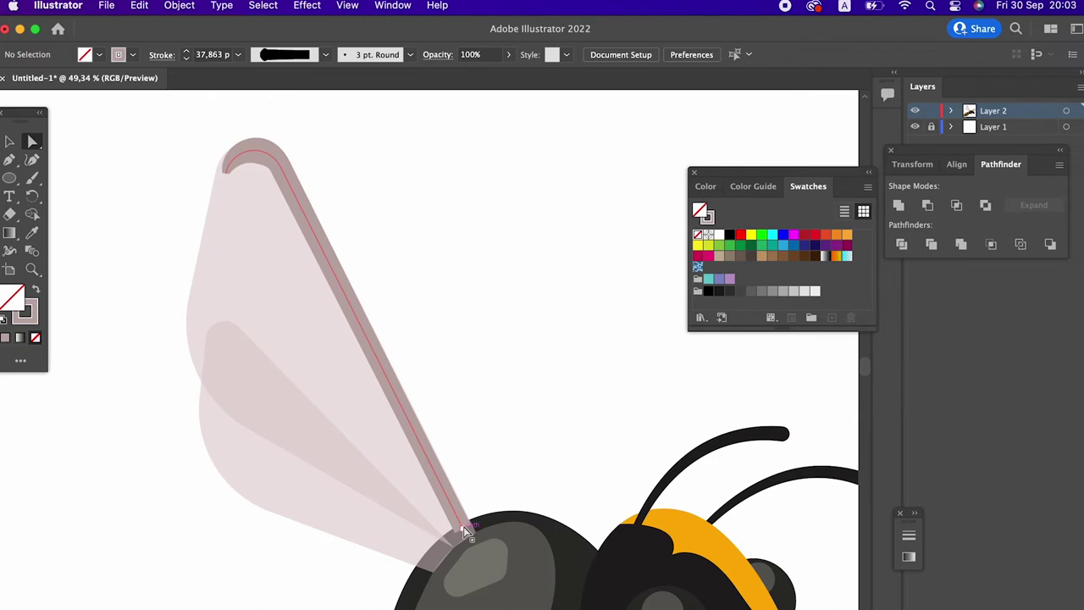
drag(465, 531, 468, 538)
click(227, 173)
drag(227, 173, 216, 168)
click(438, 227)
scroll(438, 227, down, 1)
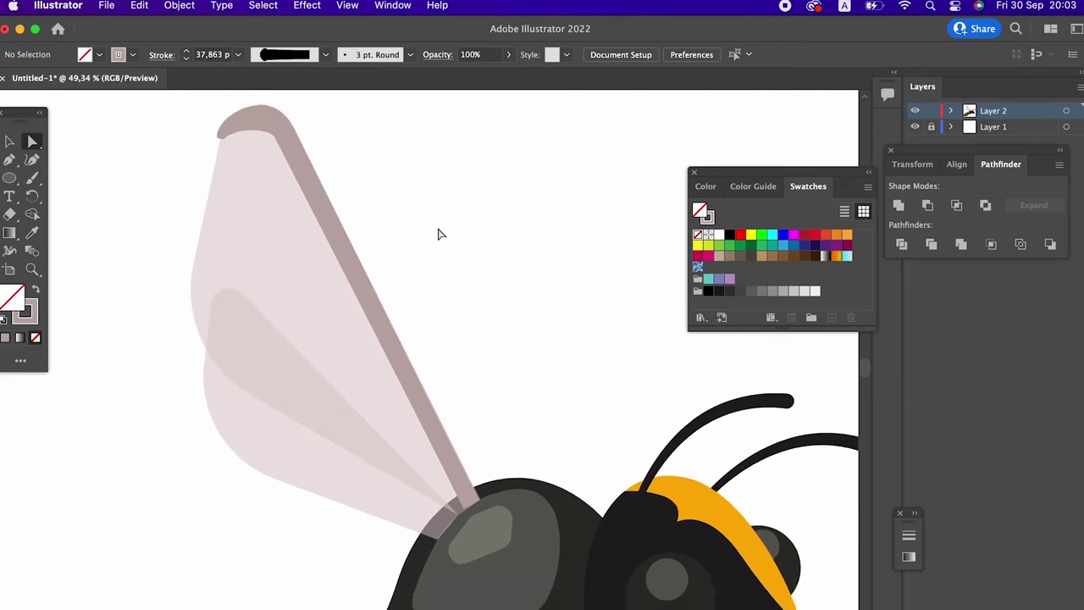
scroll(440, 241, up, 2)
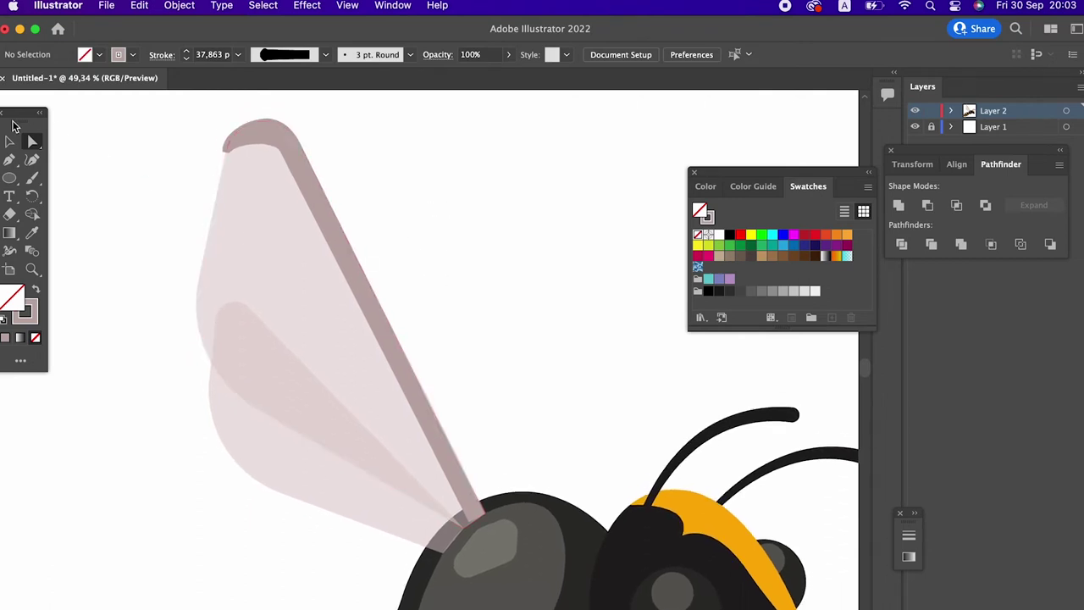
click(9, 161)
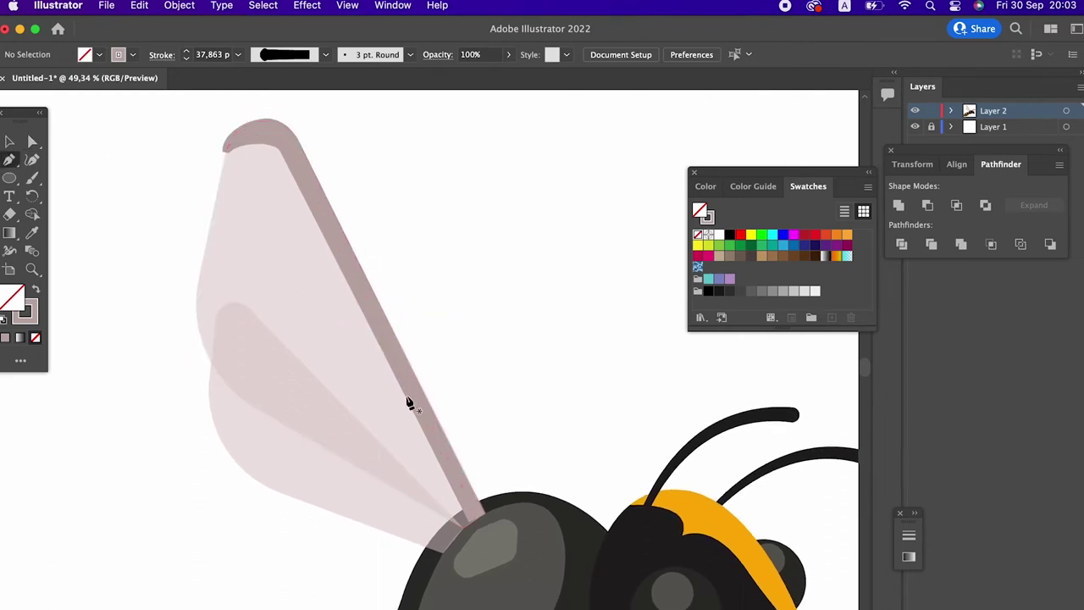
Step: Draw a bent inner vein from the wing base, matching the outer vein's stroke, with a lens width profile
click(463, 527)
click(248, 307)
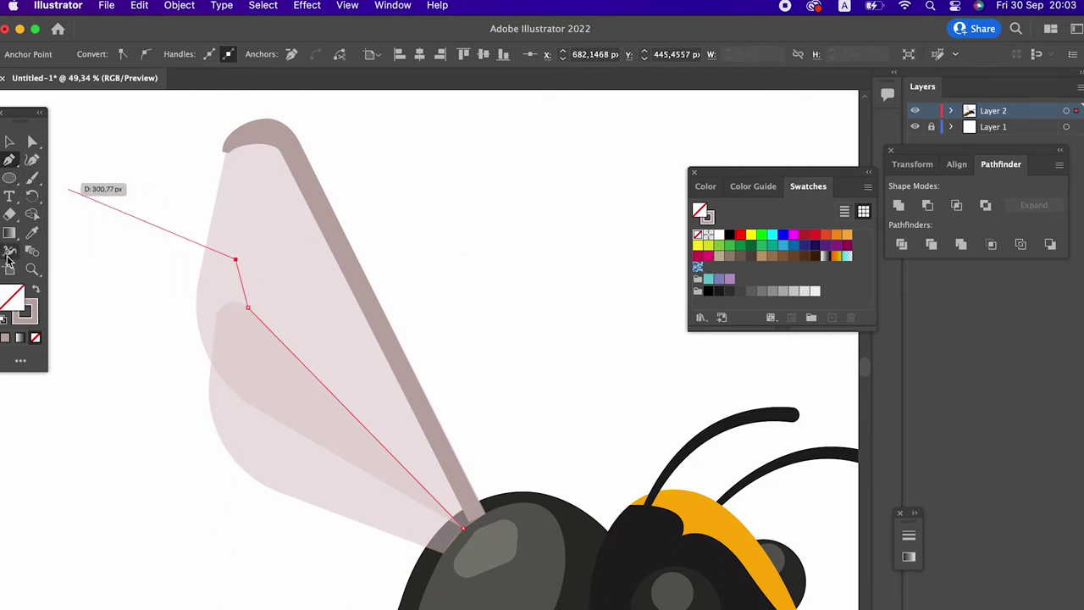
click(32, 233)
click(331, 210)
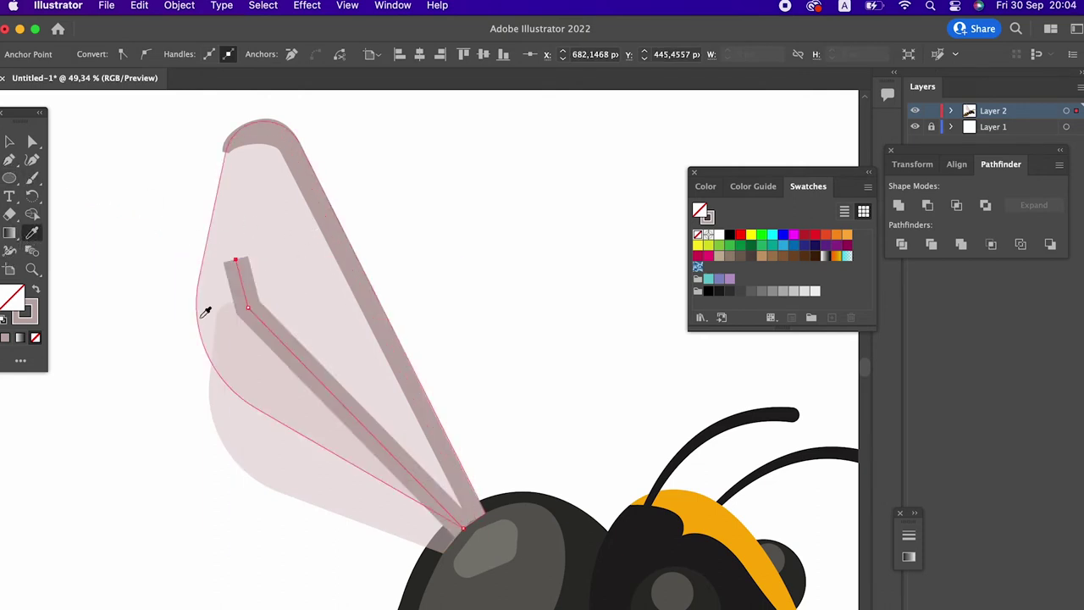
click(9, 141)
click(335, 395)
click(325, 54)
click(279, 107)
click(470, 216)
Step: Draw a short branch vein upward off the inner vein, using the vein's grey stroke
key(z)
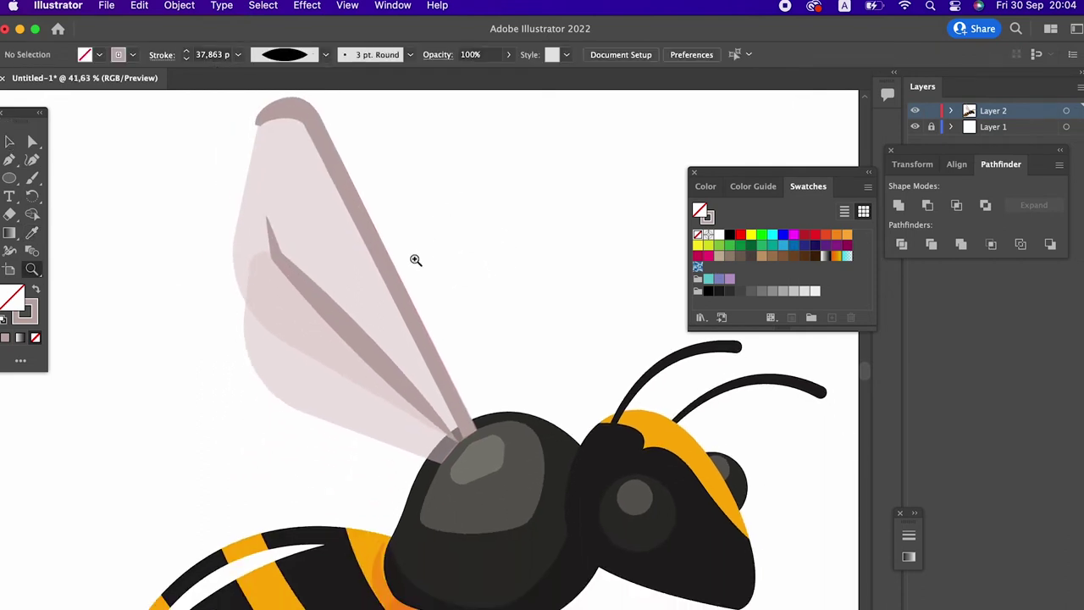
drag(460, 266, 428, 339)
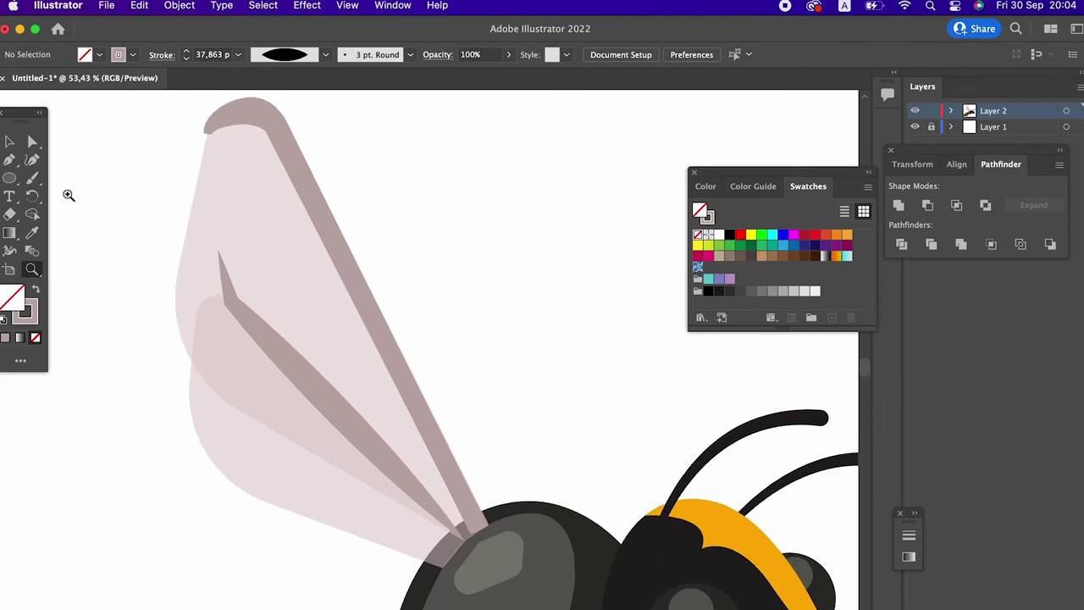
click(13, 164)
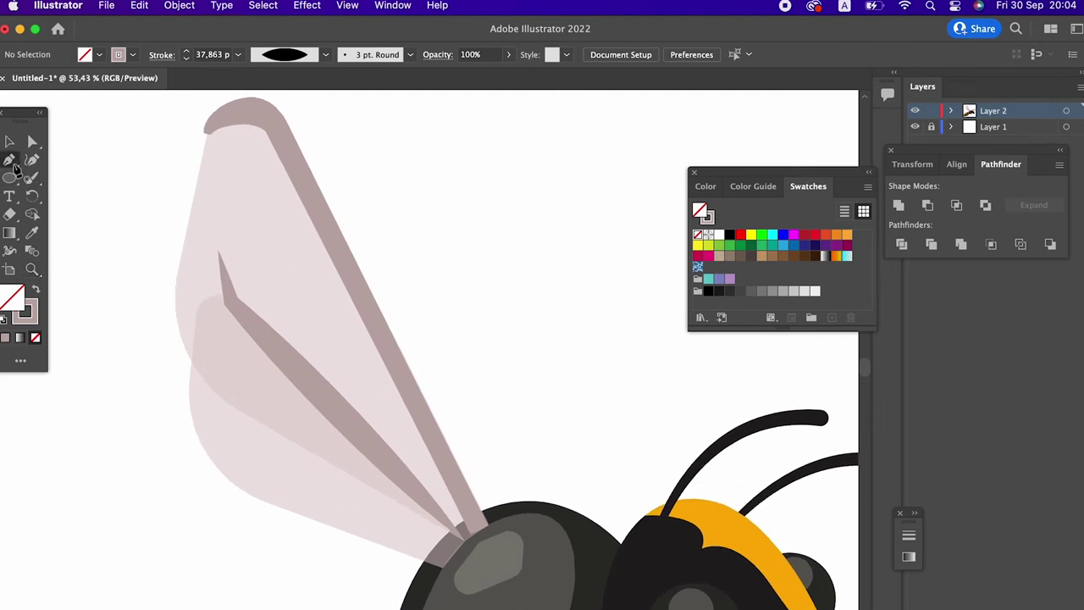
click(315, 387)
click(305, 296)
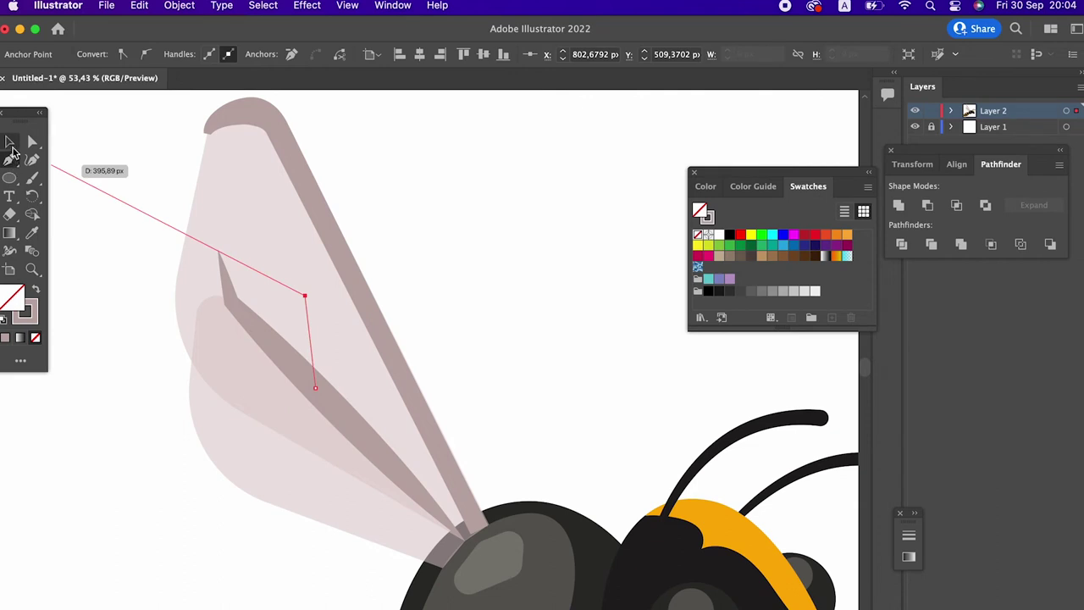
click(32, 232)
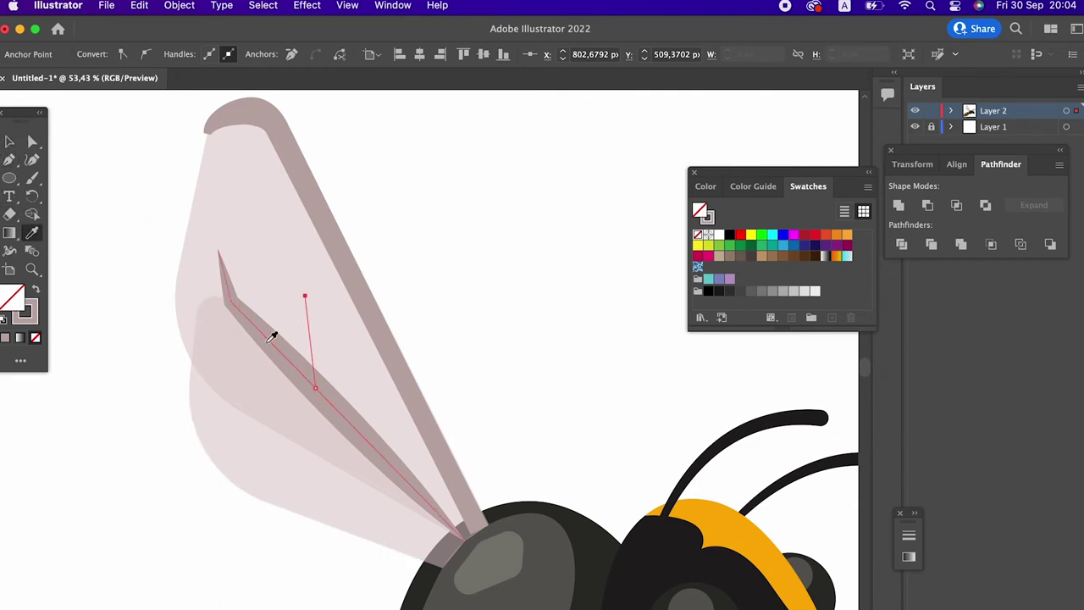
click(272, 333)
Step: Revert the branch vein to Uniform width, then taper its top end to a point with the Width tool
click(6, 140)
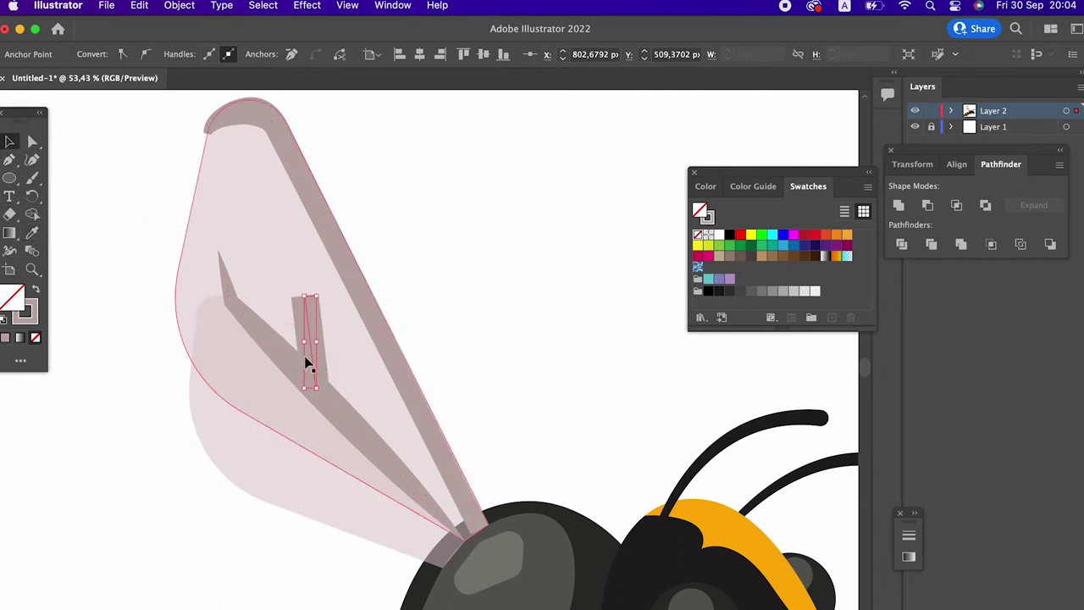
click(310, 317)
click(266, 59)
click(268, 107)
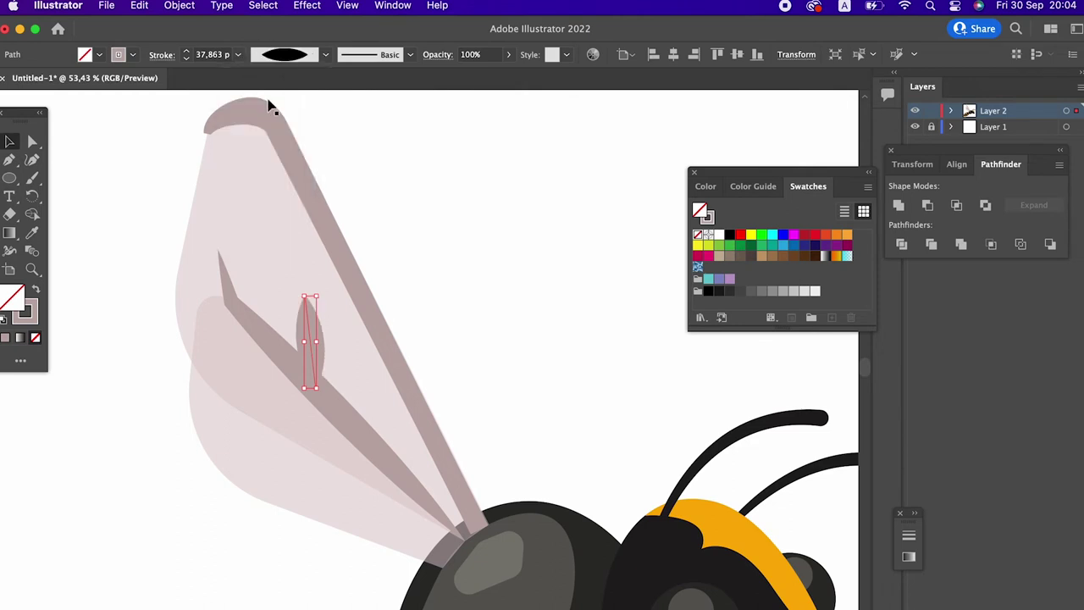
click(470, 326)
click(320, 374)
key(z)
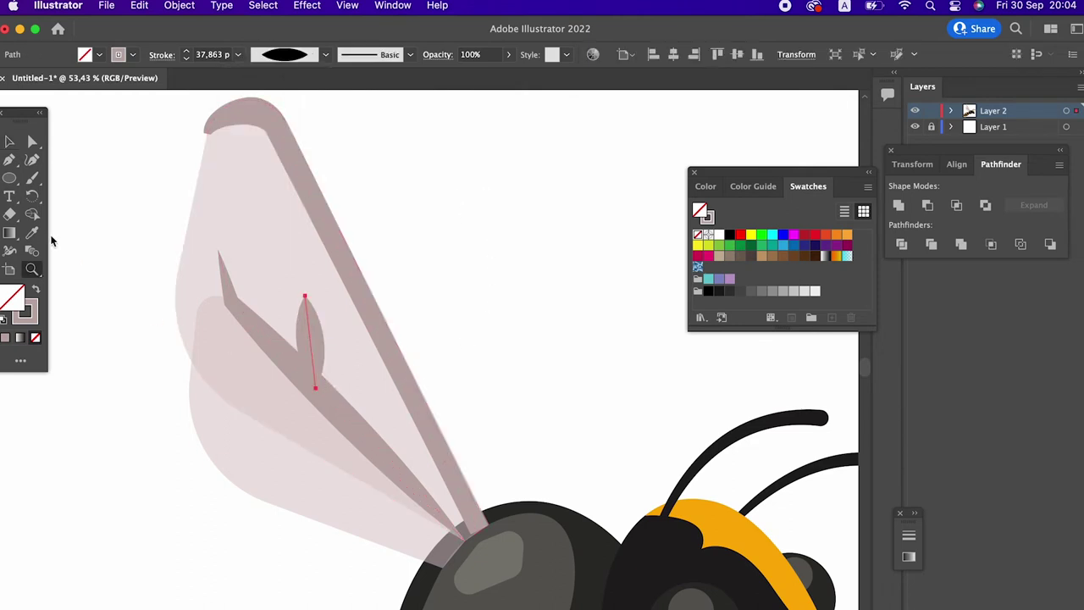
key(cmd+z)
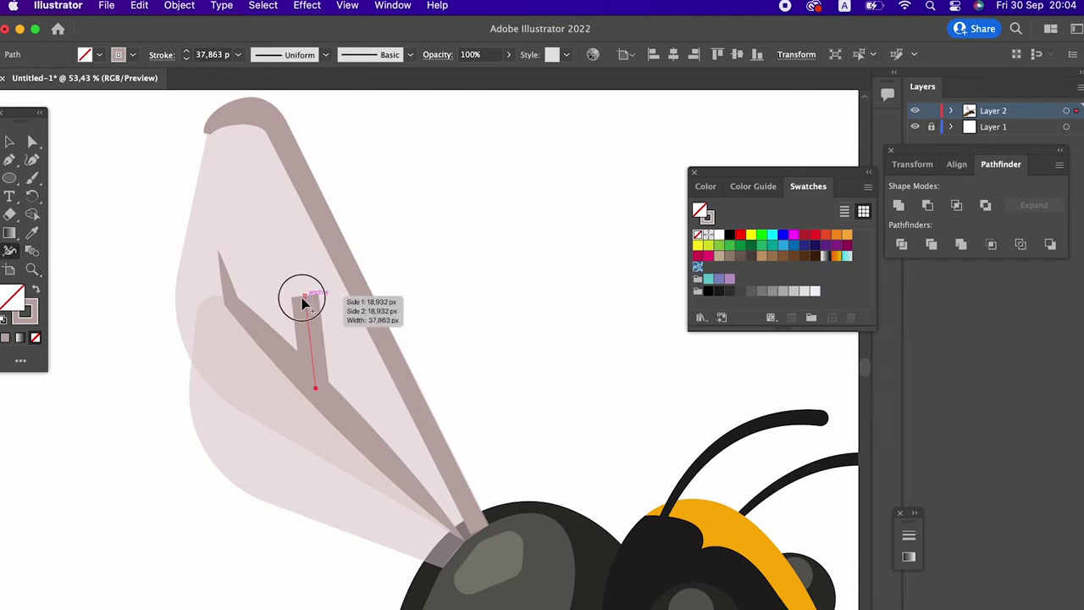
drag(297, 302, 311, 303)
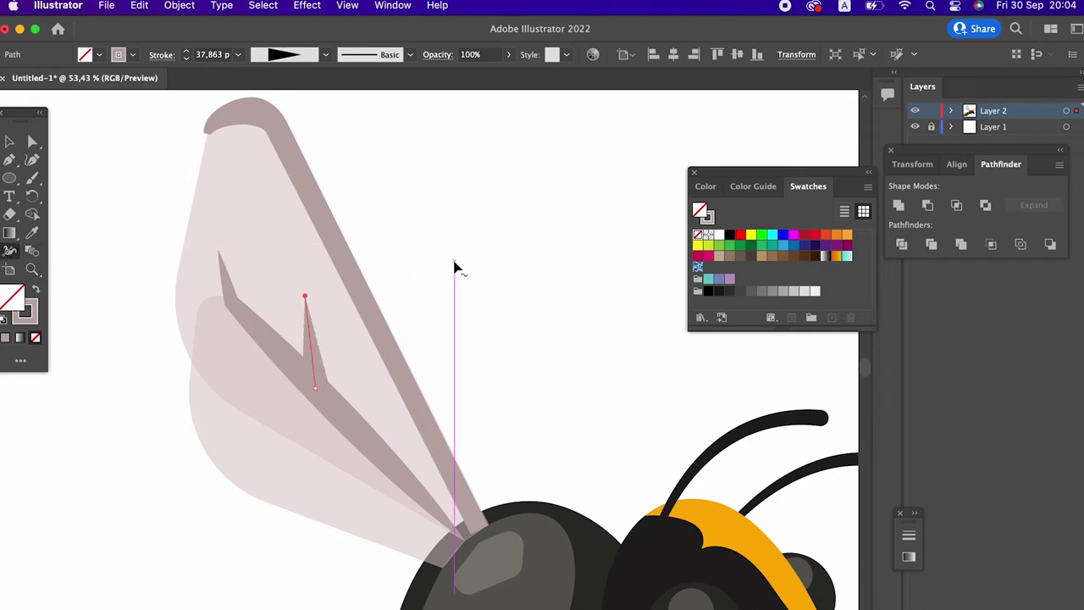
click(412, 303)
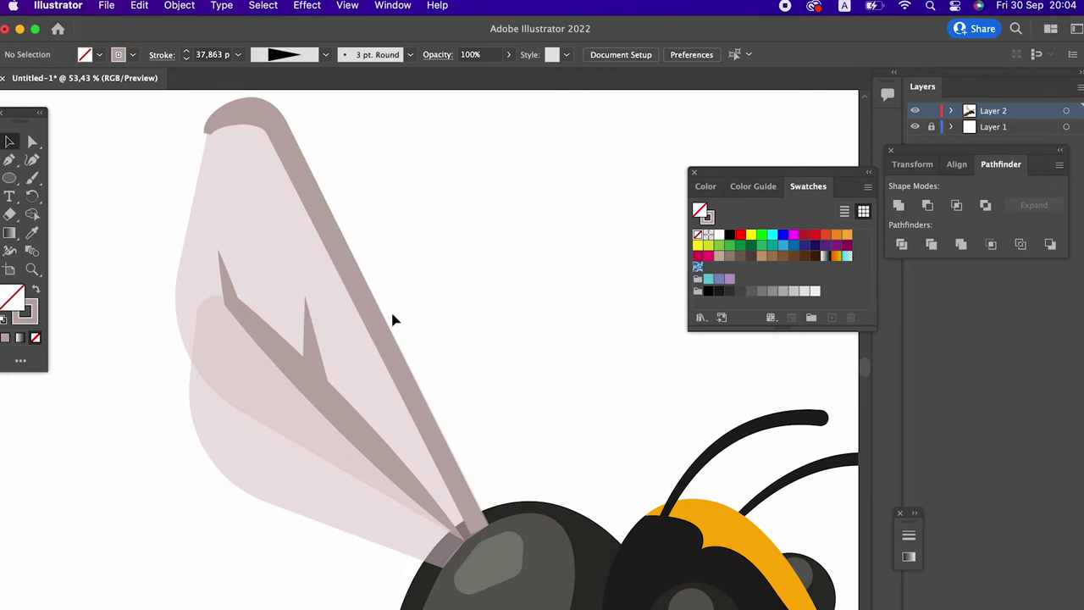
Step: Draw a second short curved branch vein and sample the existing vein's stroke onto it
click(9, 159)
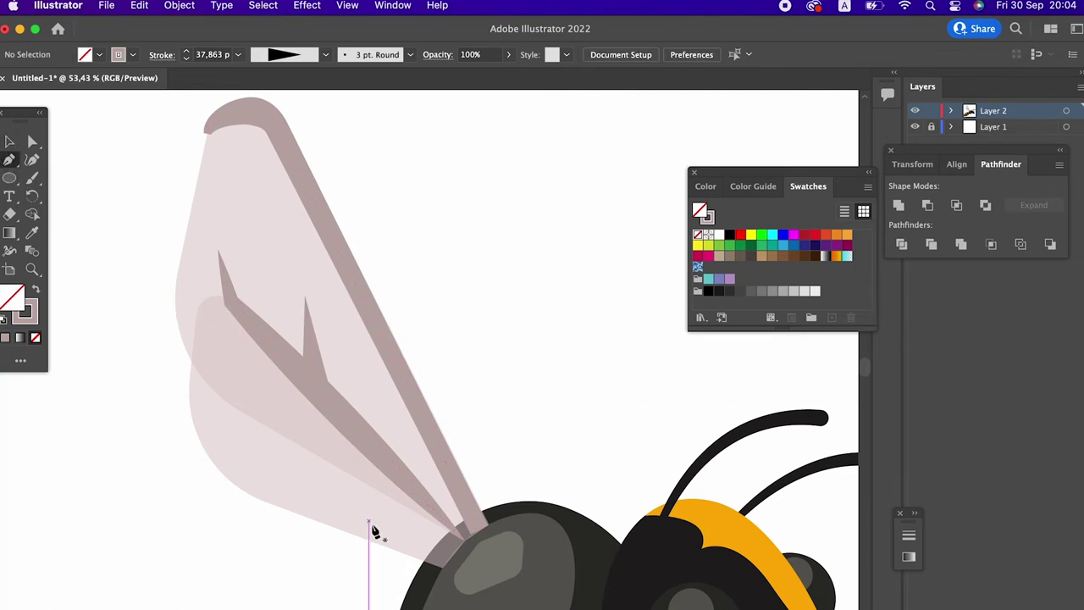
click(359, 431)
drag(376, 373, 354, 376)
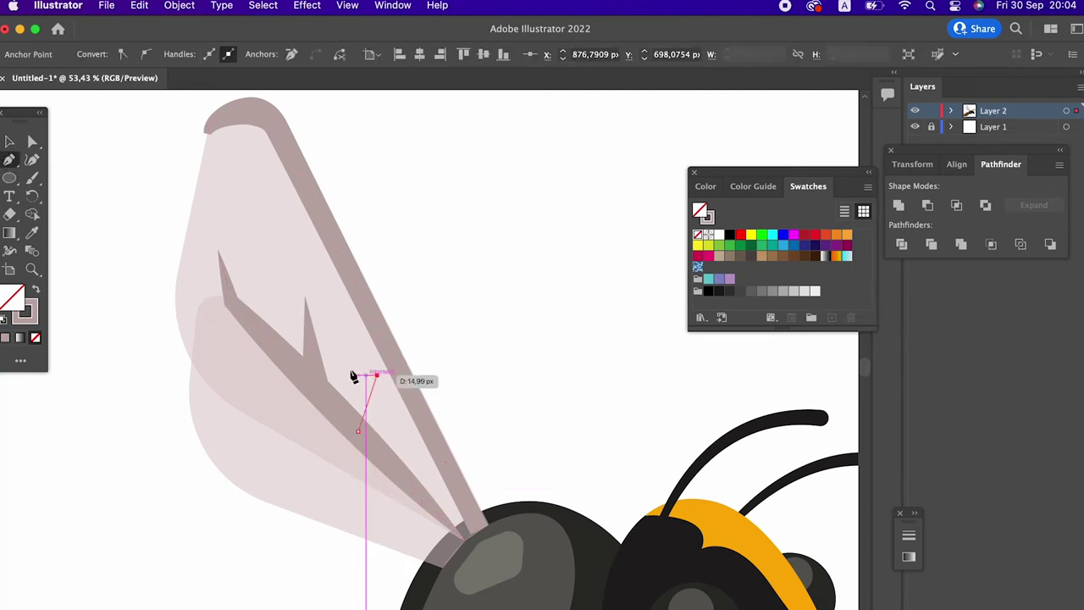
key(i)
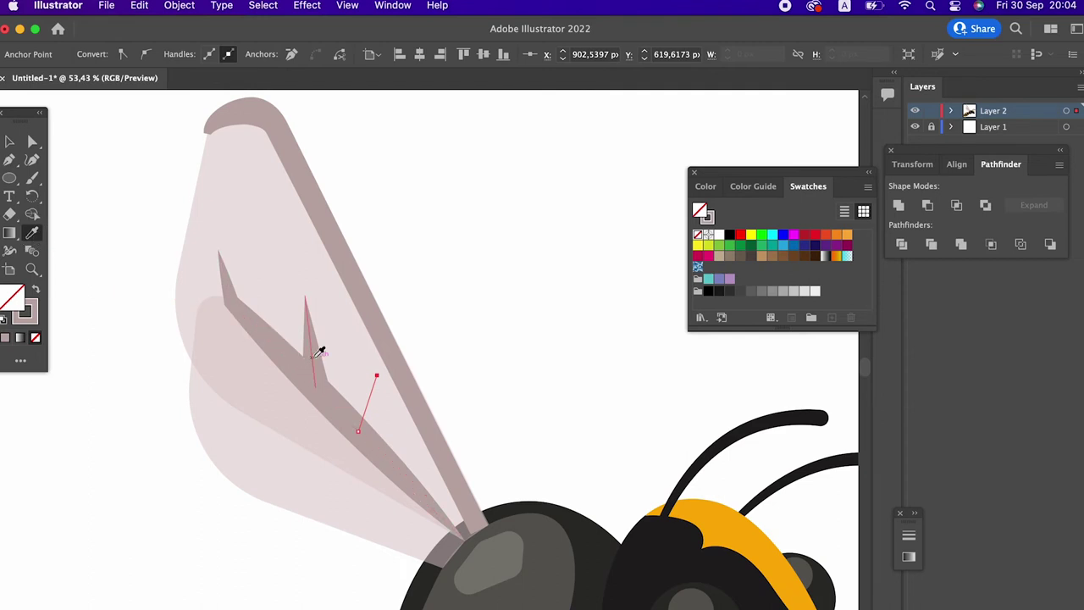
click(313, 356)
Step: Taper the new branch's tip to a point with the Width tool, then zoom out to check
click(10, 251)
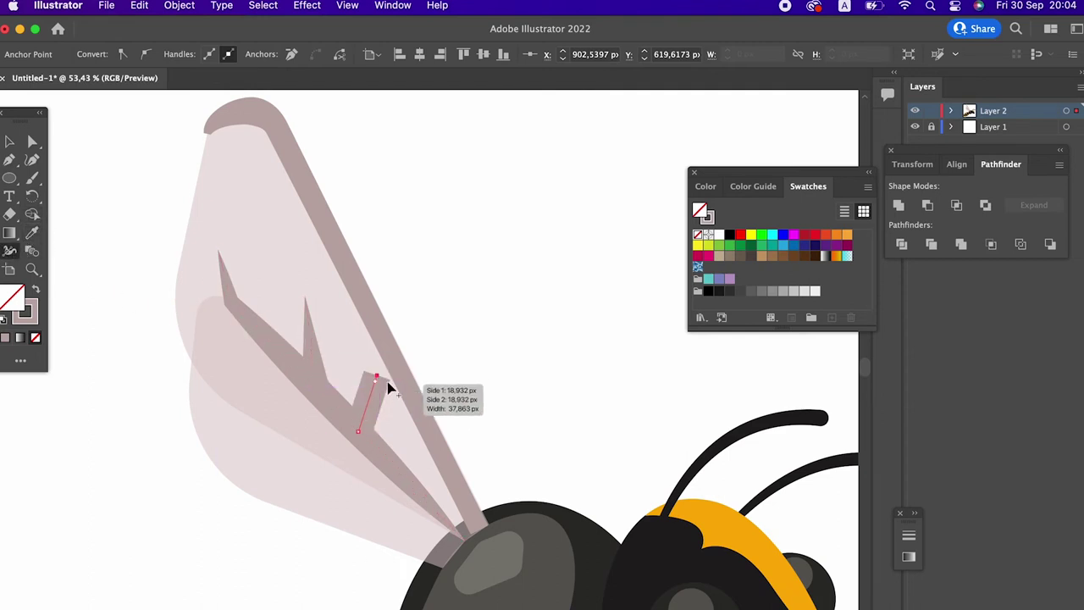
drag(381, 383, 376, 380)
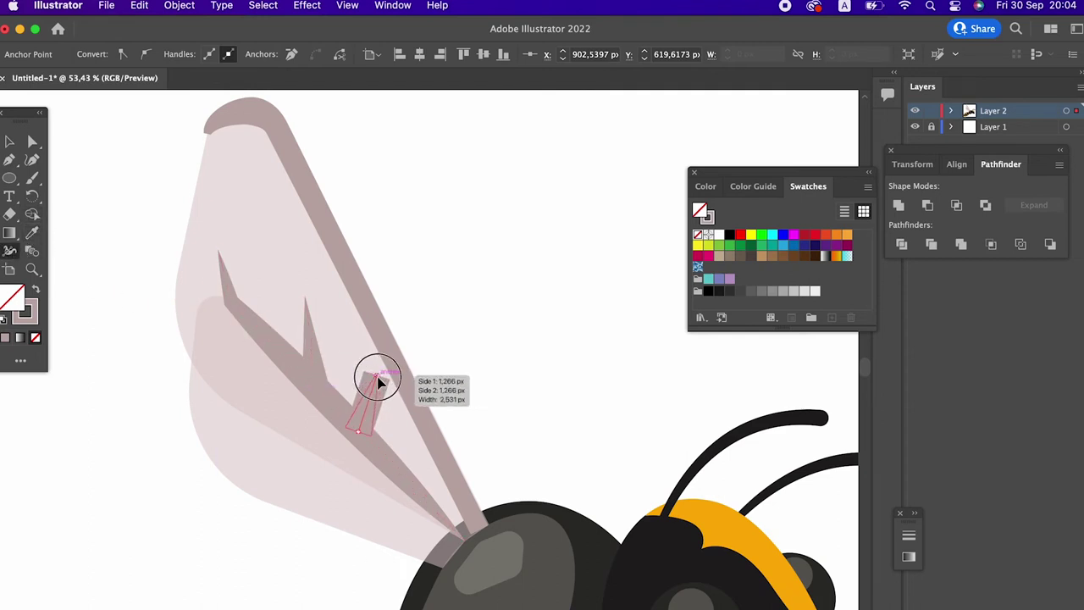
key(z)
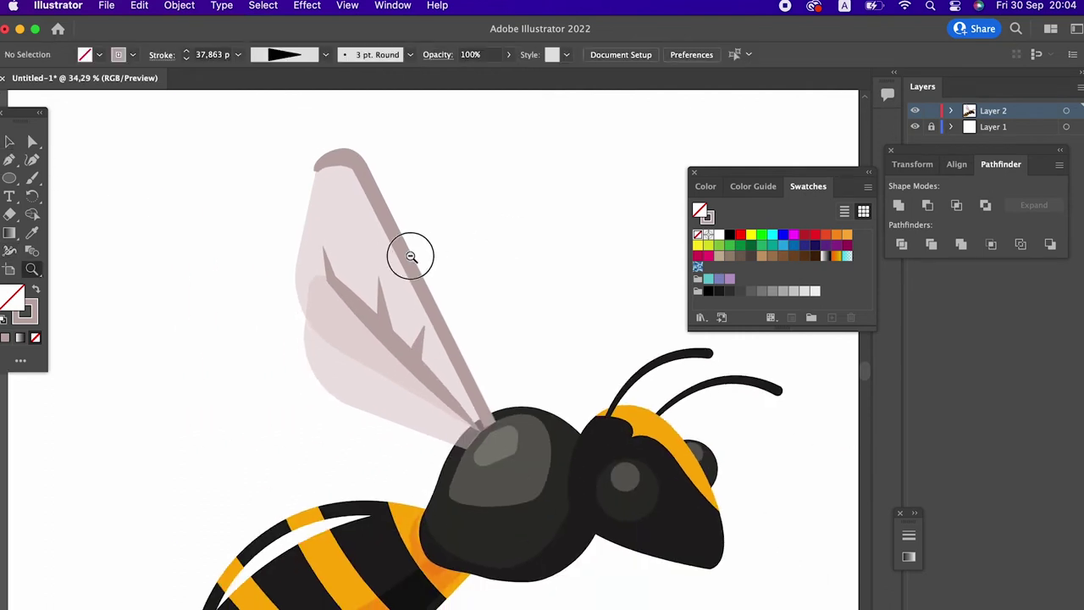
click(452, 256)
drag(433, 300, 310, 314)
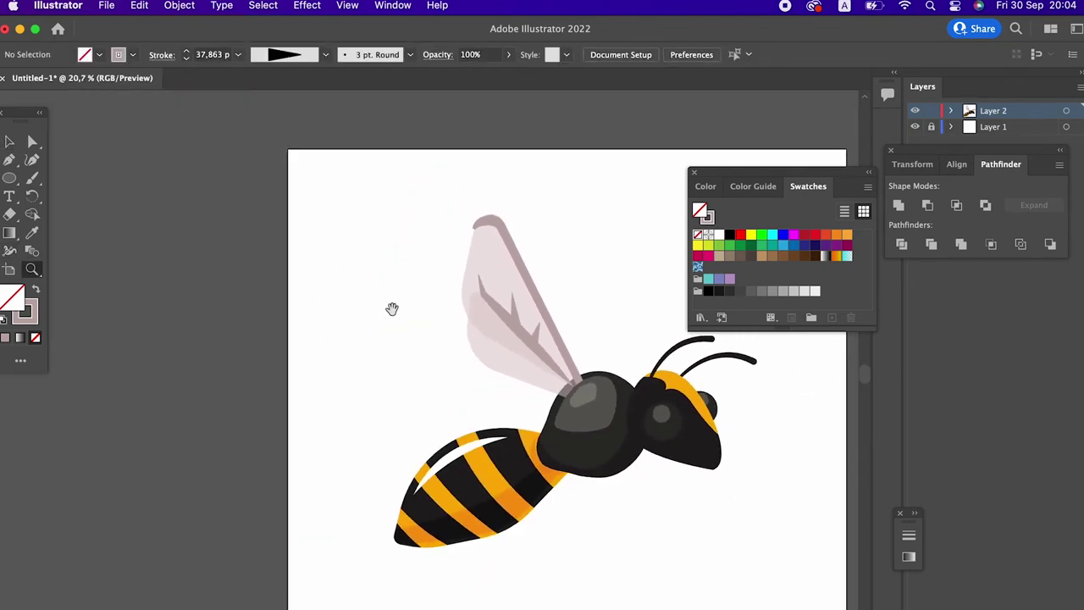
scroll(382, 307, right, 2)
mouse_move(382, 307)
mouse_down()
mouse_move(518, 325)
mouse_move(280, 279)
mouse_up()
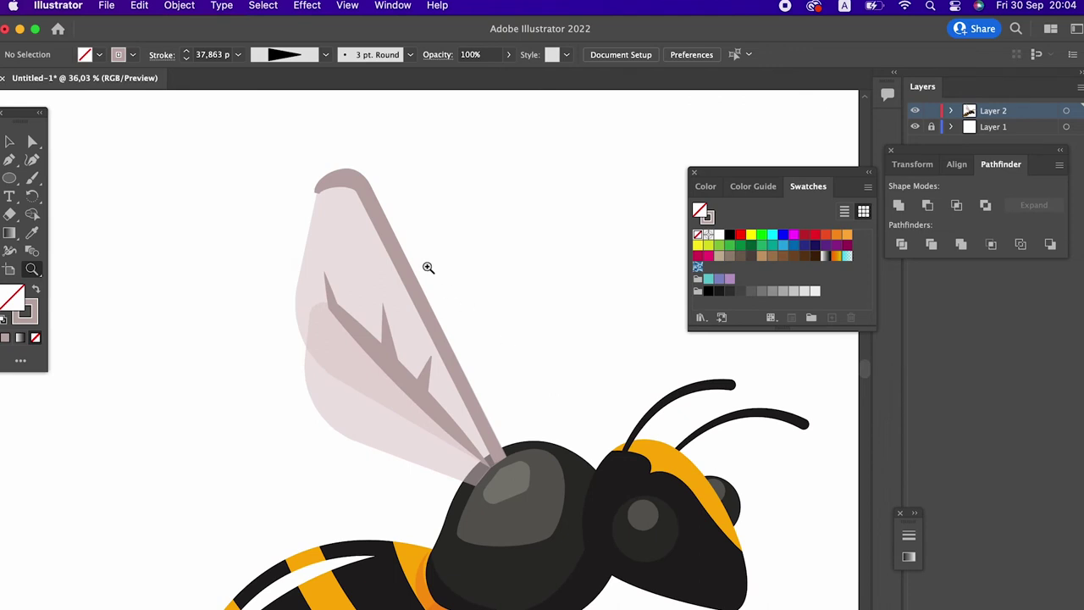
click(10, 161)
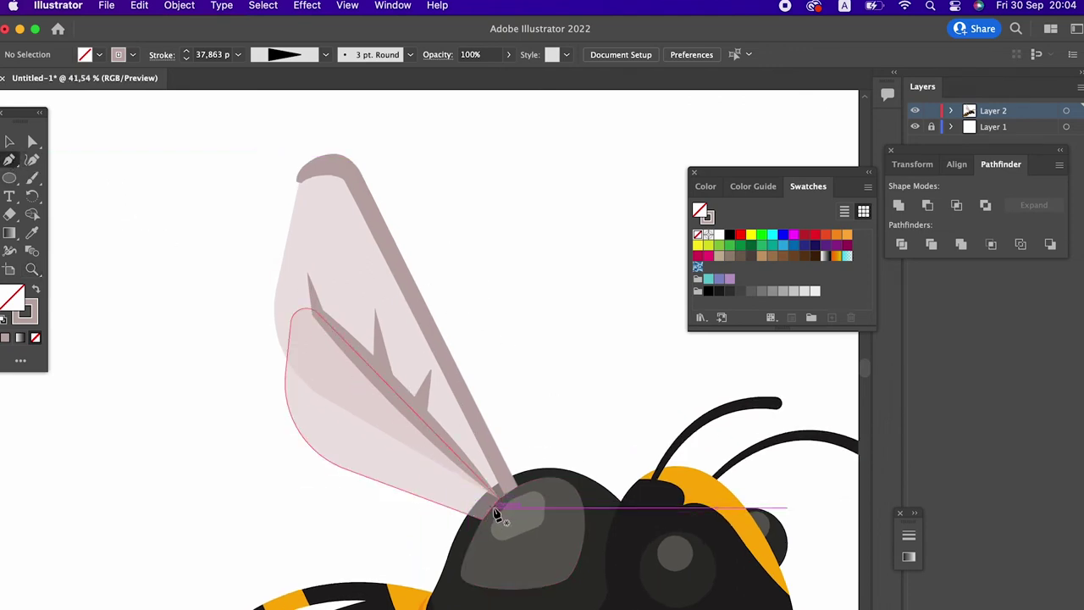
Step: Pen-draw a bent lower vein, give it the existing vein's stroke, and taper its left end
click(493, 507)
click(358, 419)
click(299, 404)
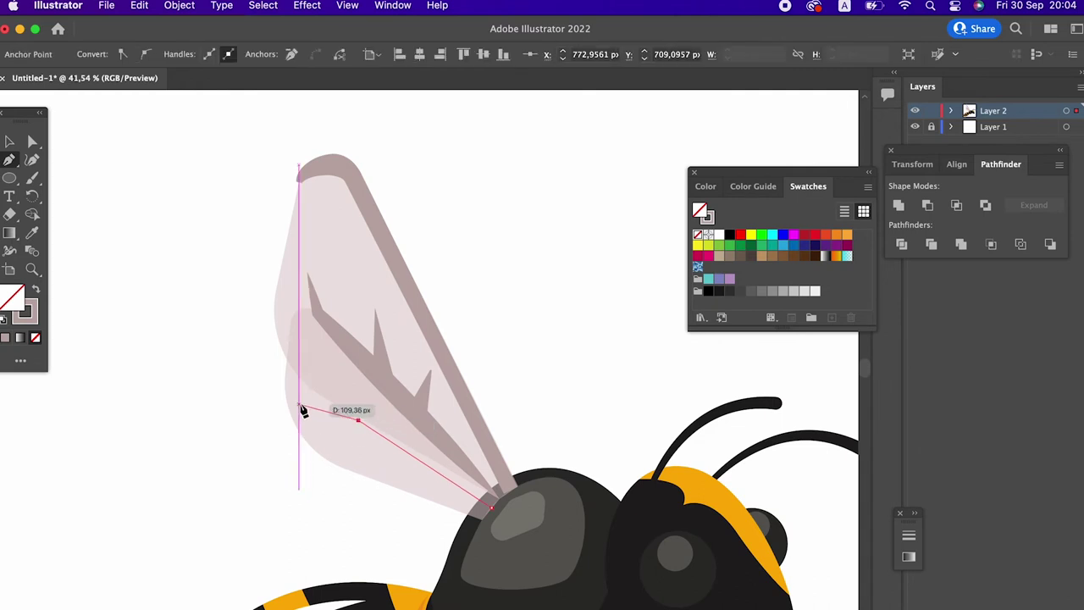
click(32, 233)
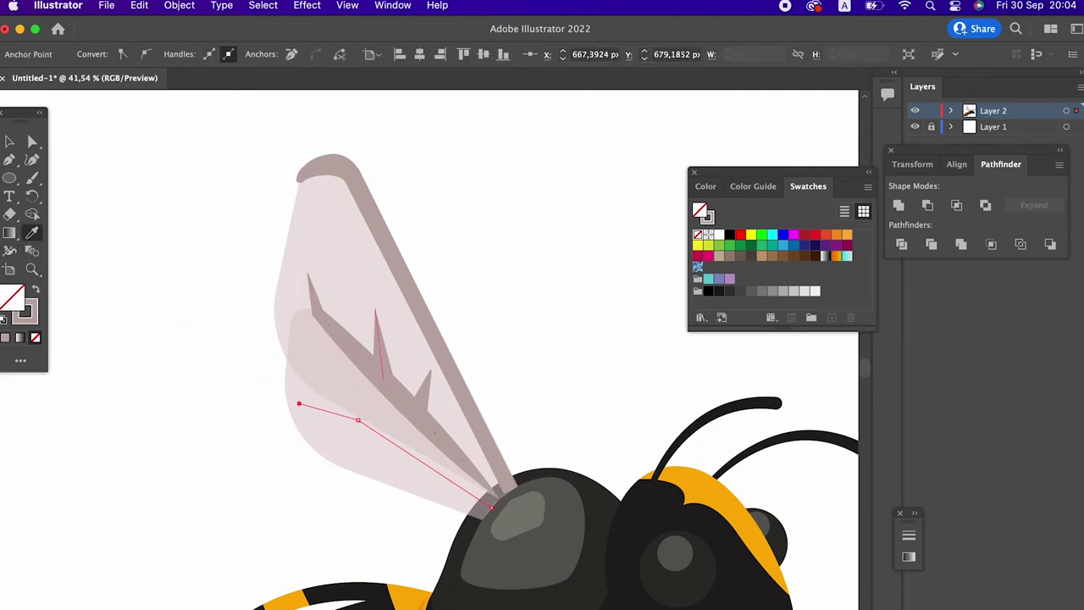
click(381, 379)
click(11, 247)
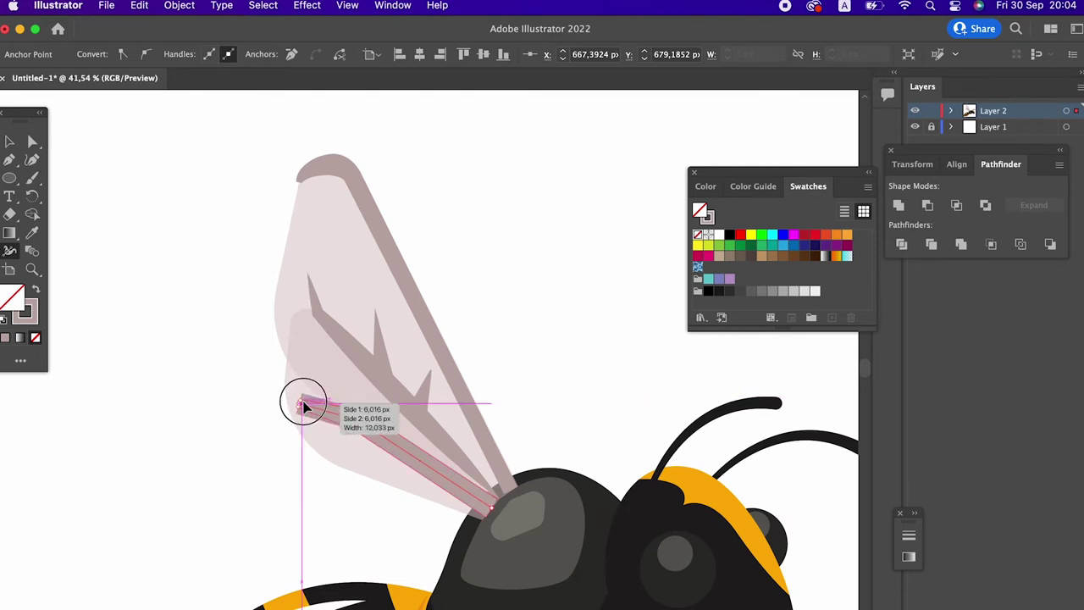
drag(307, 402, 308, 414)
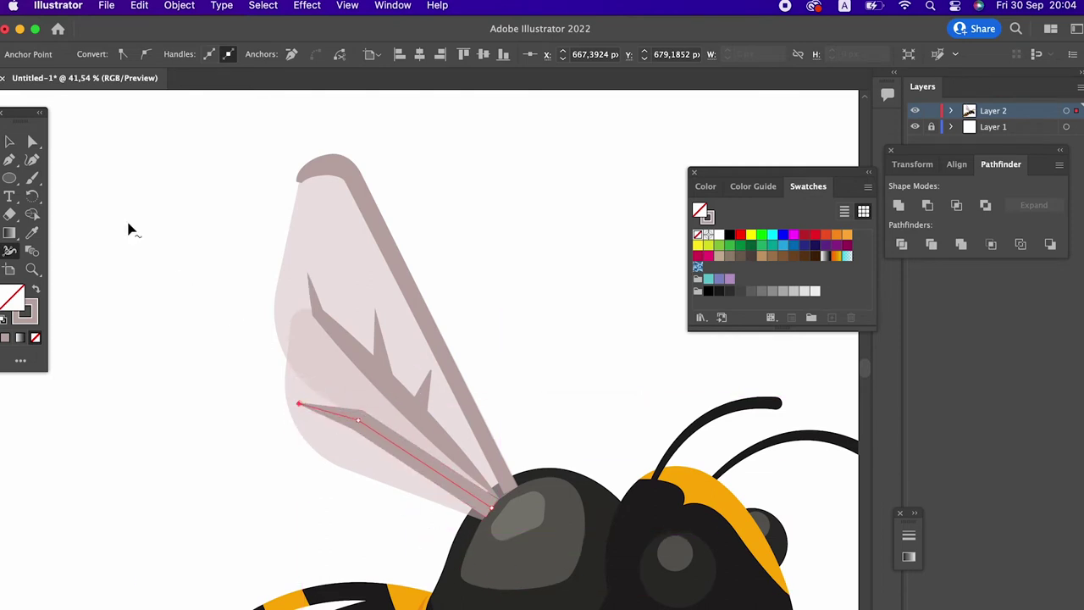
Step: Set the lower vein's stroke weight to 31 pt
click(11, 142)
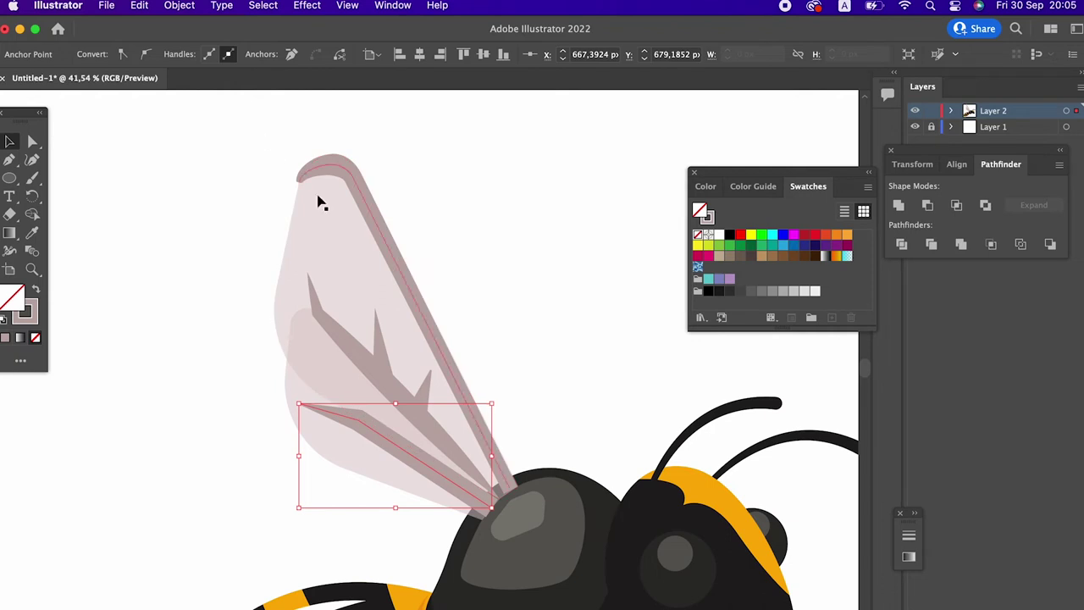
click(449, 480)
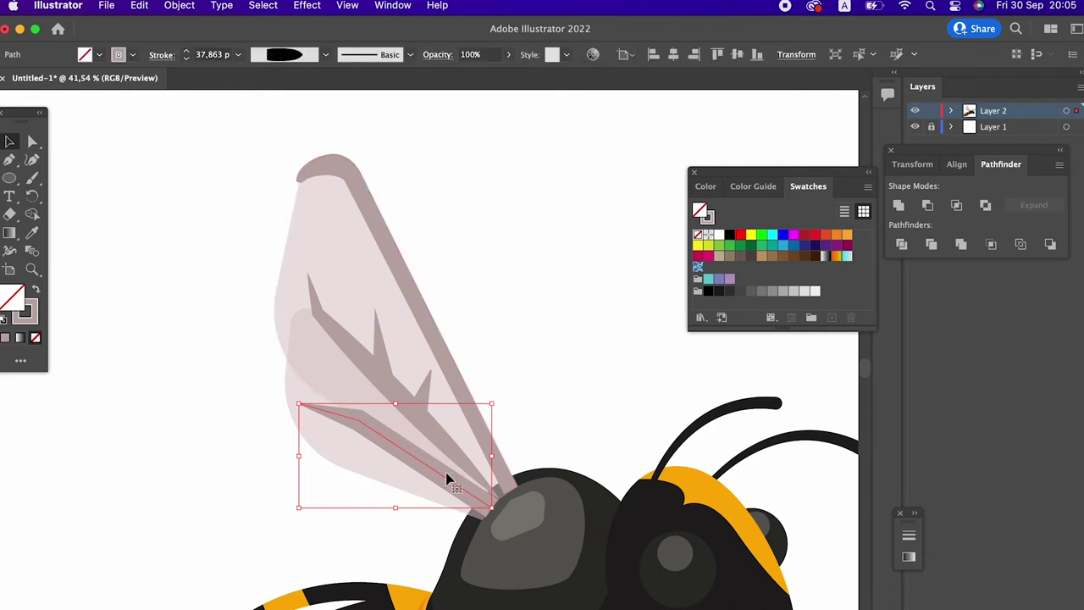
triple_click(185, 59)
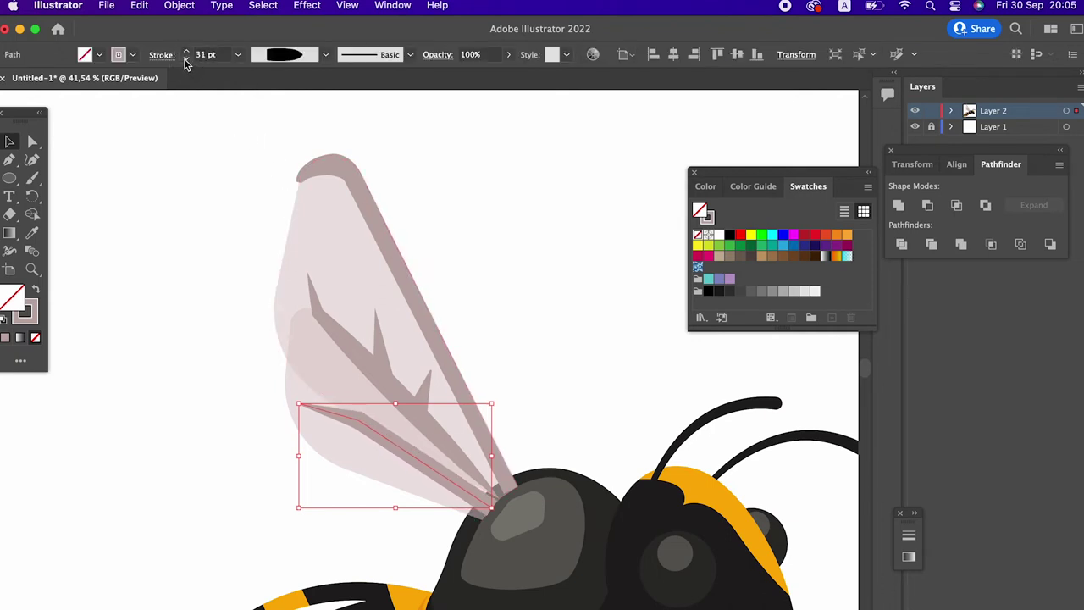
Step: Reset the middle vein to a Uniform width profile and re-taper it toward its top
click(395, 387)
click(283, 57)
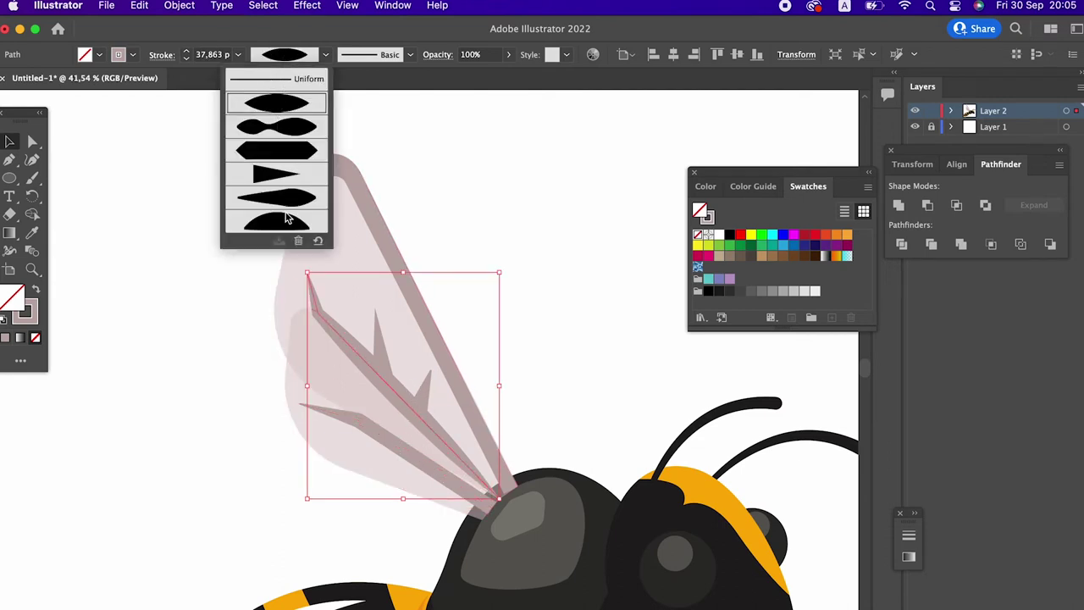
click(275, 80)
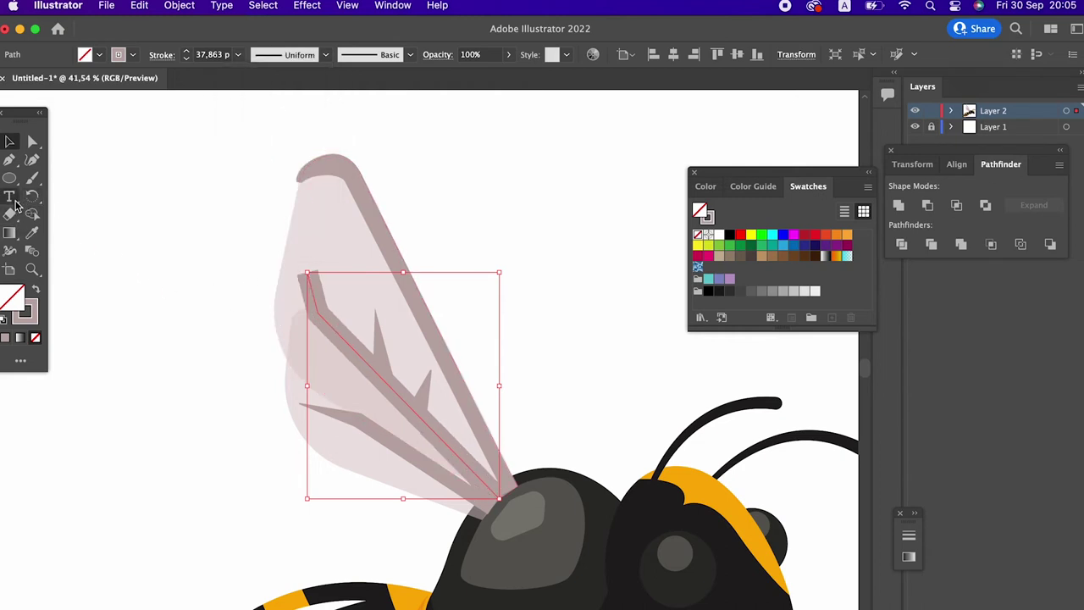
click(32, 141)
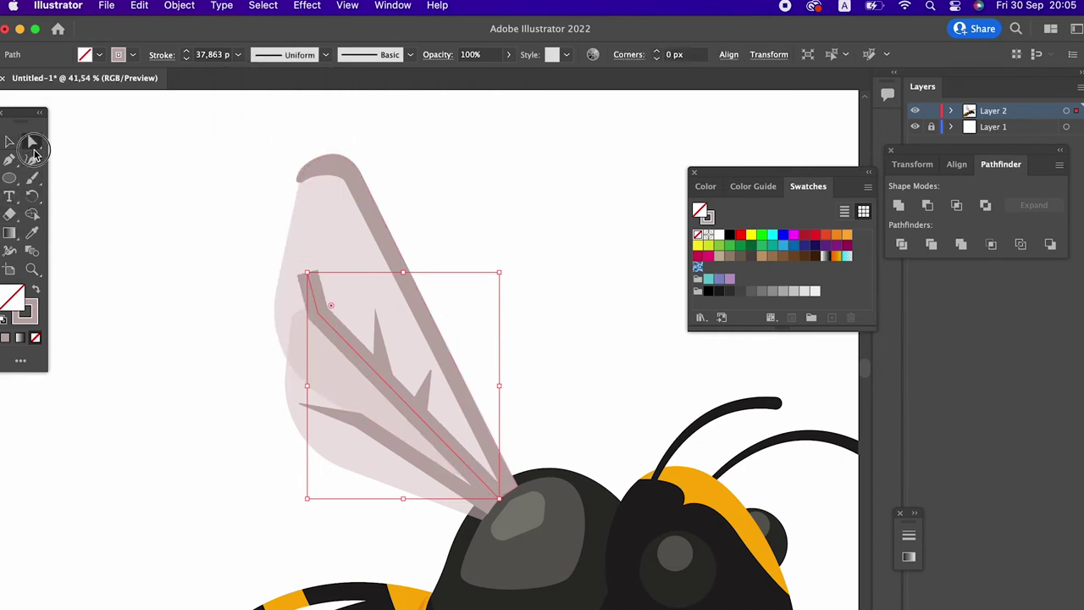
click(14, 252)
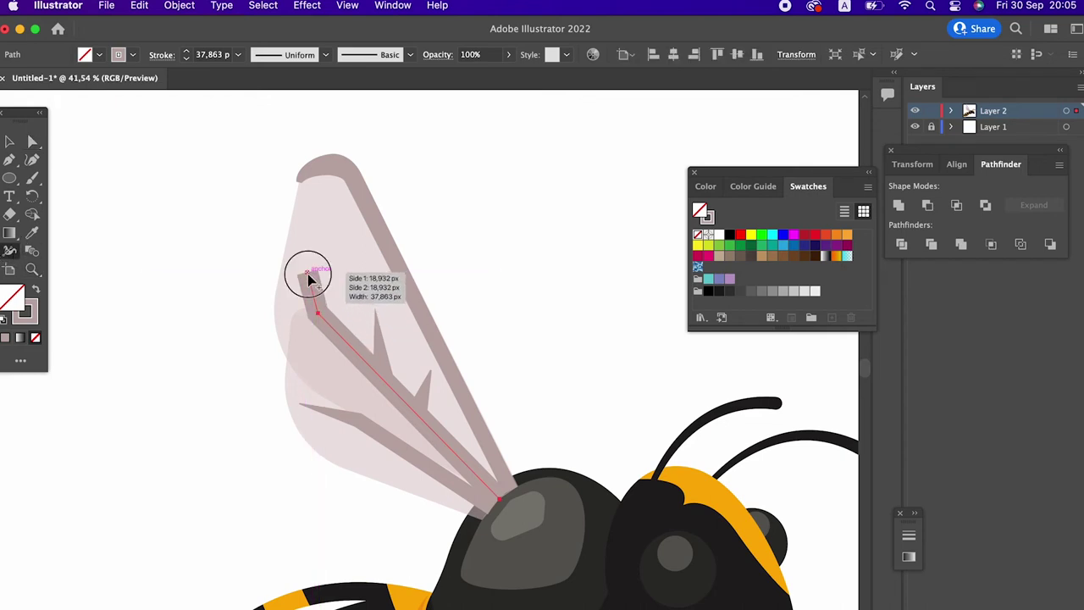
click(309, 280)
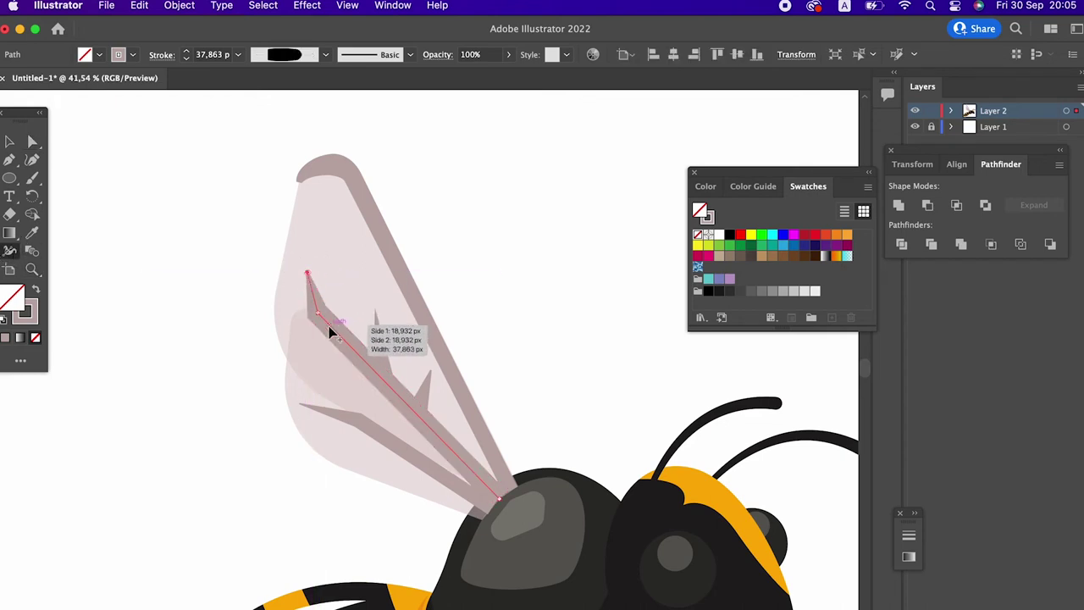
drag(320, 315, 359, 362)
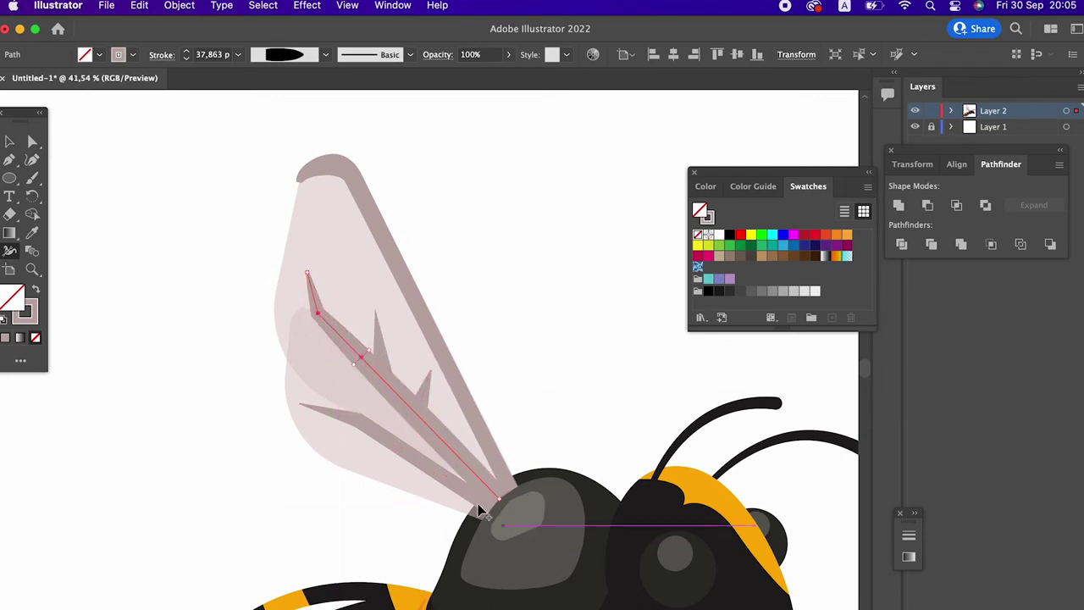
Step: Reduce the middle vein's stroke weight and clear the selection
click(10, 142)
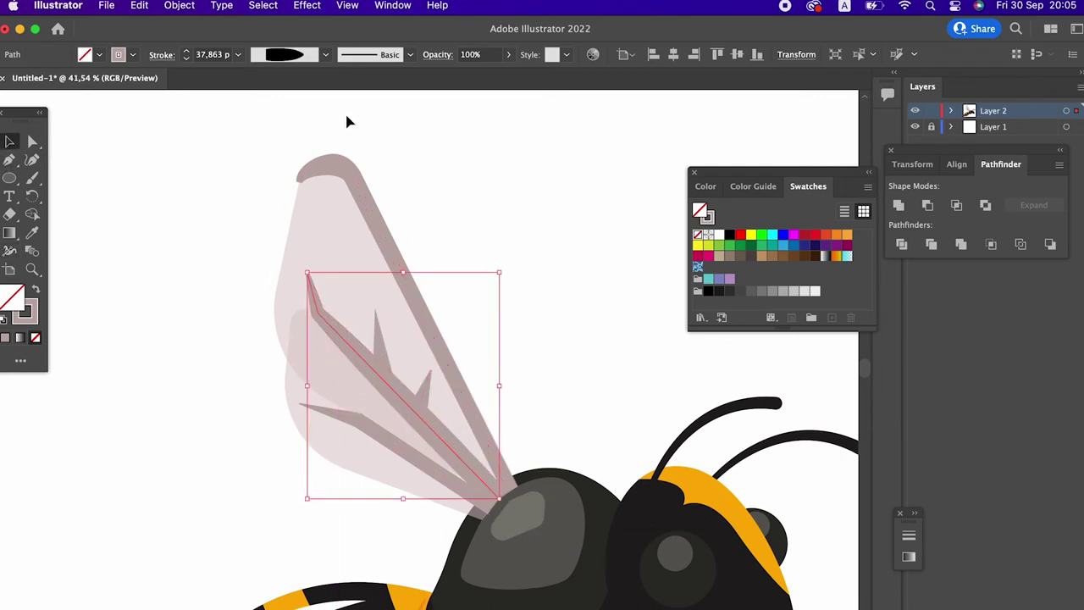
click(186, 58)
click(186, 58)
click(186, 58)
click(186, 58)
click(467, 293)
click(434, 326)
click(559, 487)
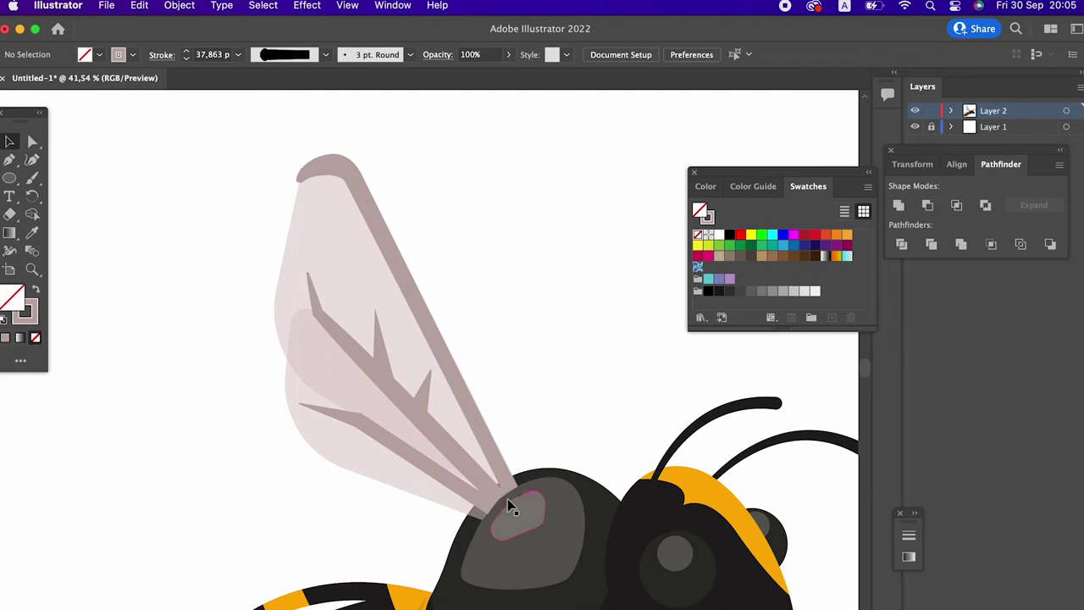
Step: Draw a short vein near the wing base, give it the brown vein stroke, and stretch its end to the base
click(438, 472)
click(9, 161)
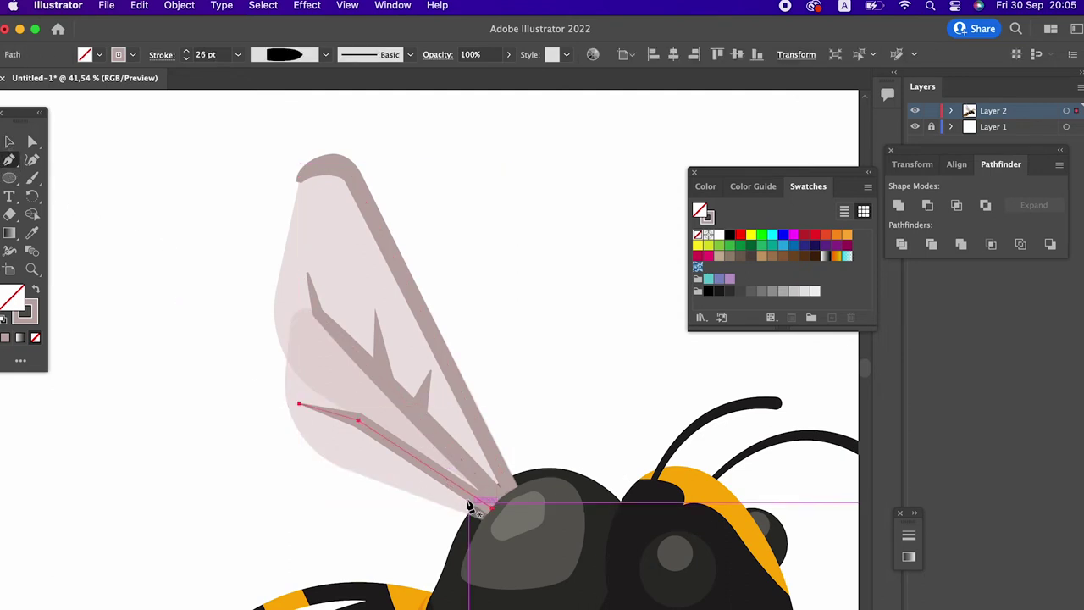
click(354, 456)
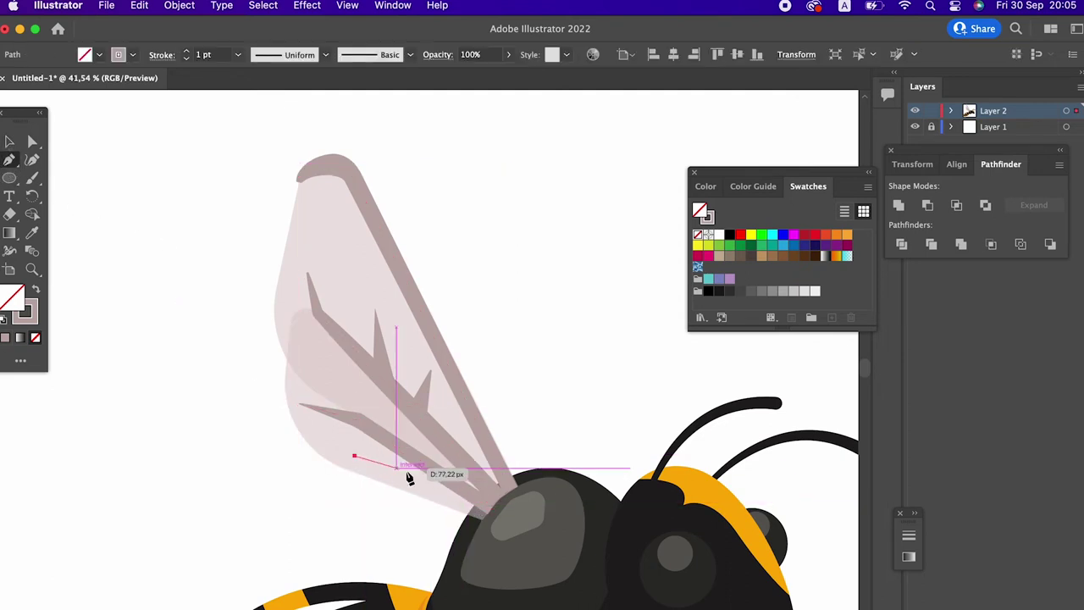
click(424, 465)
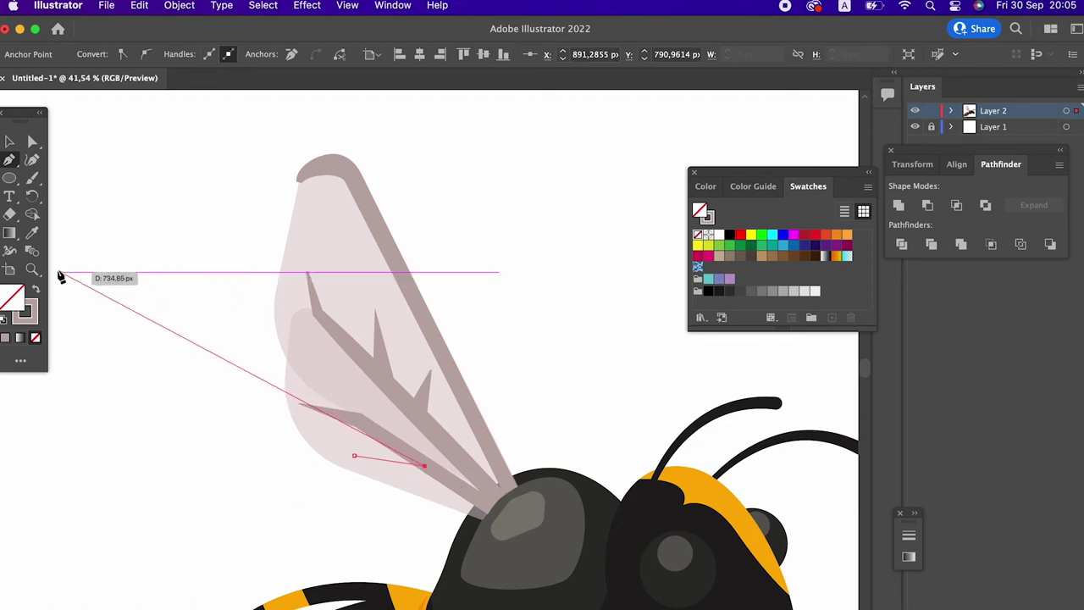
click(34, 235)
click(419, 401)
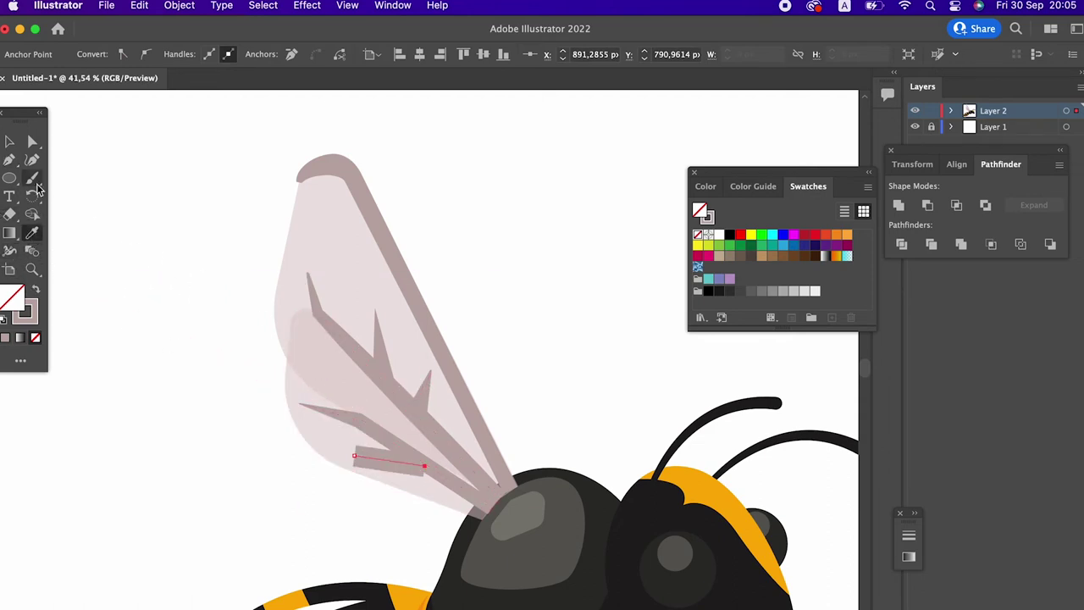
drag(424, 465, 486, 499)
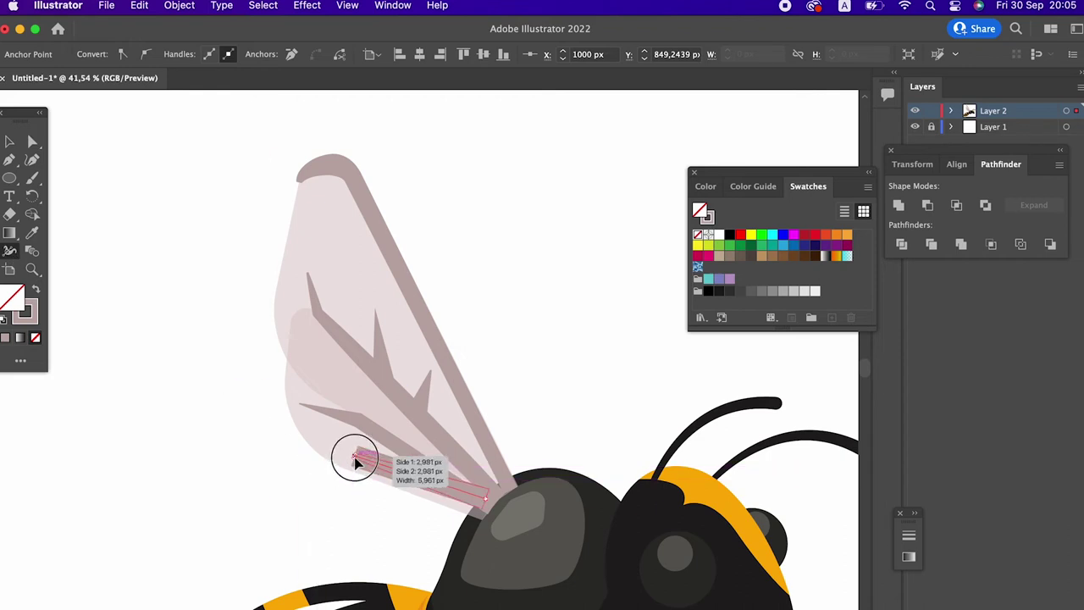
Step: Deselect the new vein, zoom out to the whole bee, then zoom back in on the wing
click(9, 142)
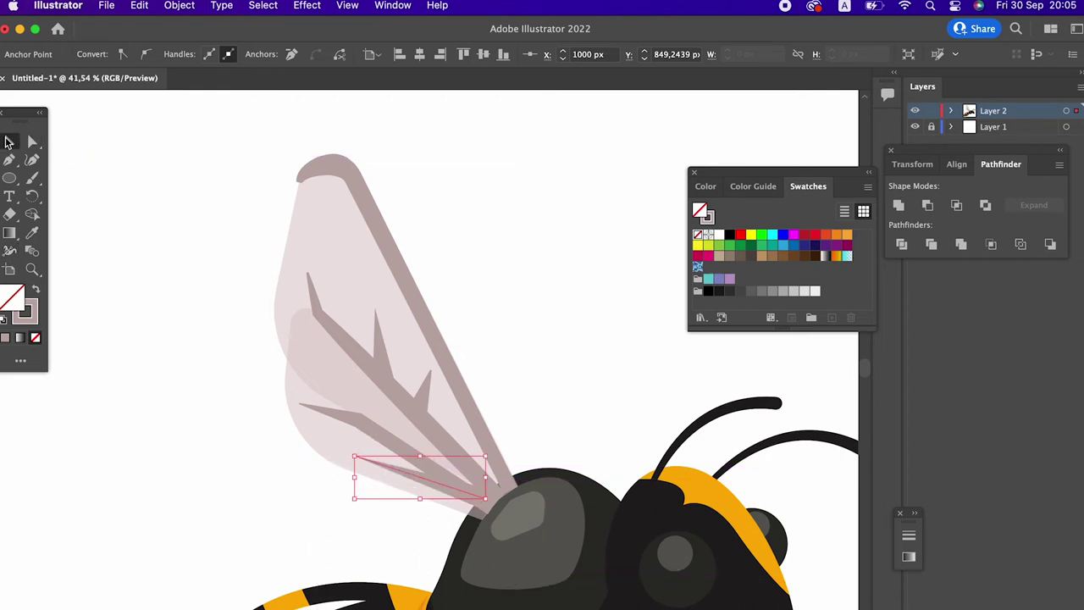
click(157, 313)
key(z)
mouse_move(291, 358)
mouse_down()
mouse_move(140, 350)
mouse_move(281, 373)
mouse_move(332, 448)
mouse_up()
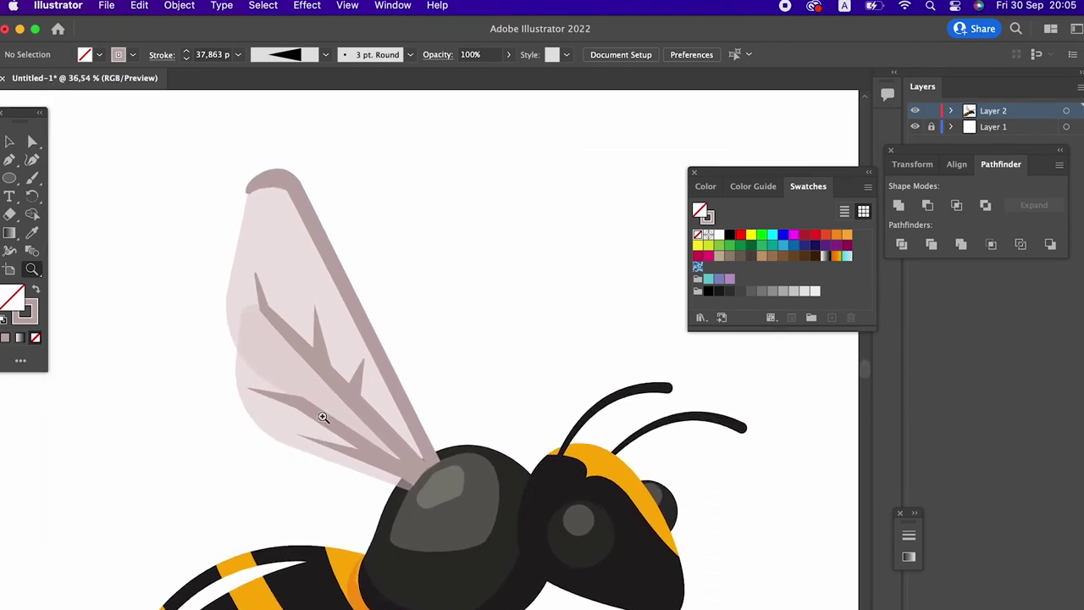
key(z)
drag(200, 280, 451, 347)
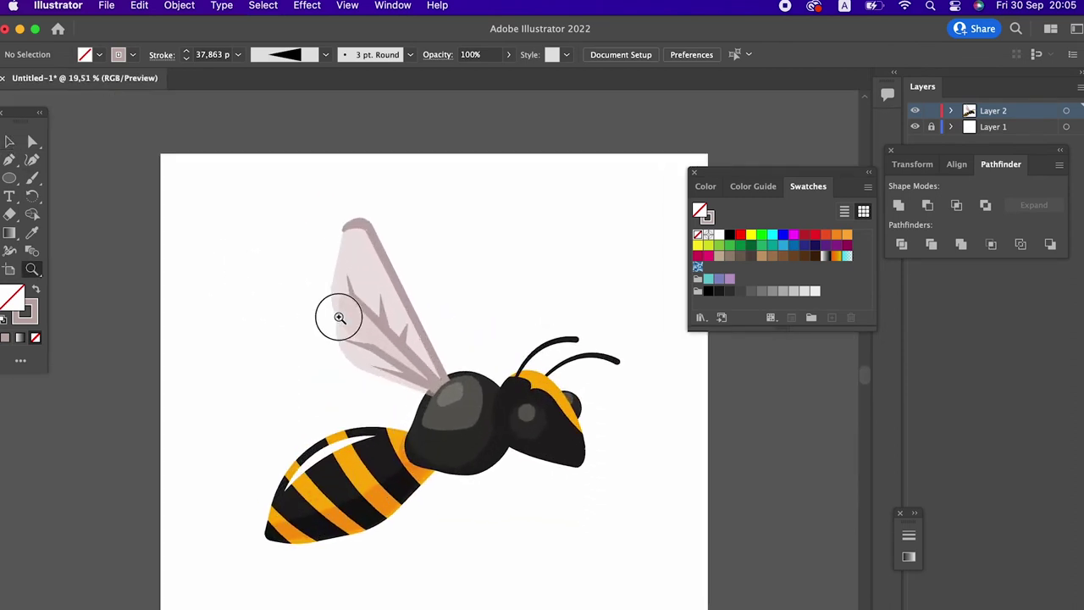
Step: Select the wing's outer brown rim together with the inner and lower veins
click(11, 162)
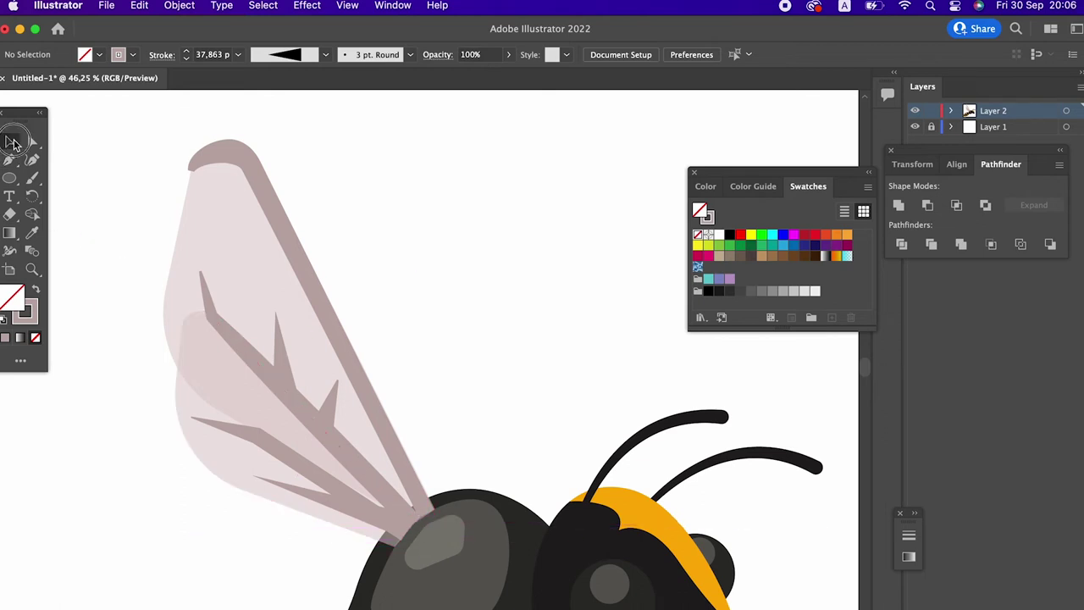
click(280, 212)
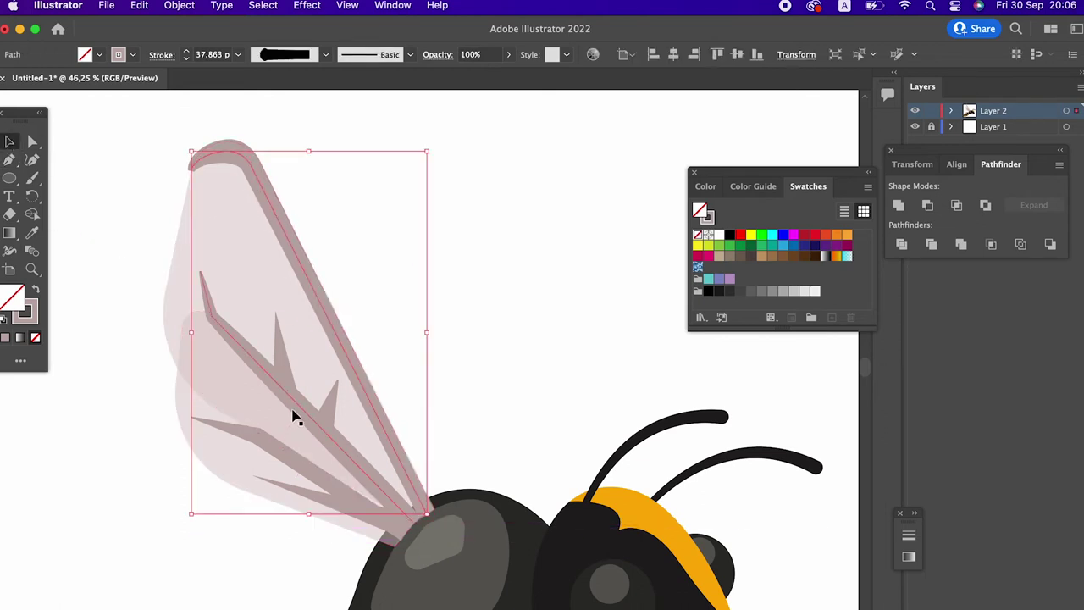
shift+click(293, 409)
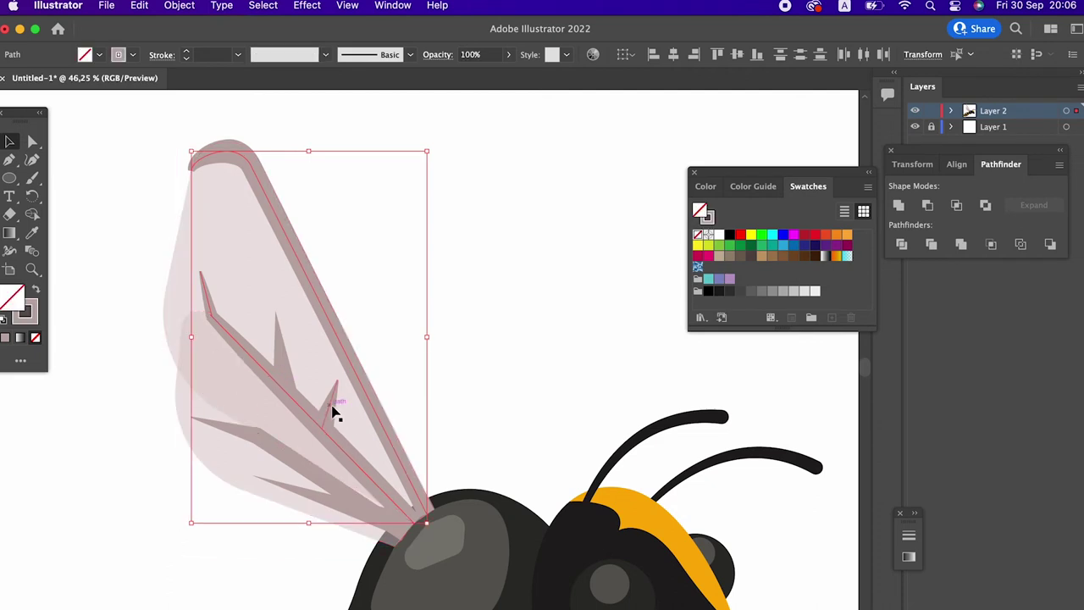
shift+click(319, 483)
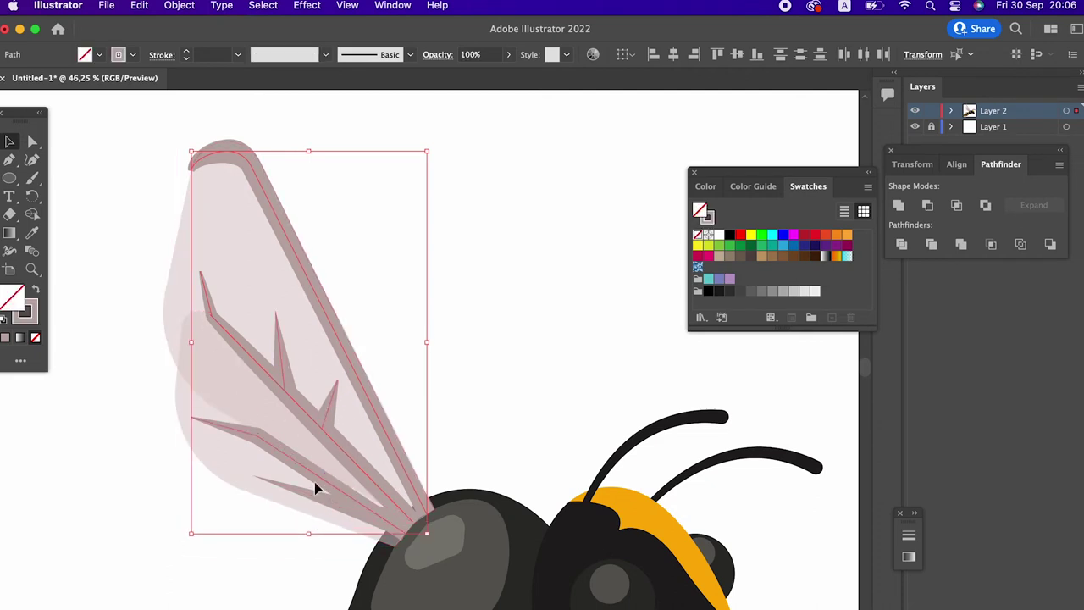
Step: Expand the selected strokes with Expand Appearance and unite them in the Pathfinder panel
click(178, 6)
click(207, 211)
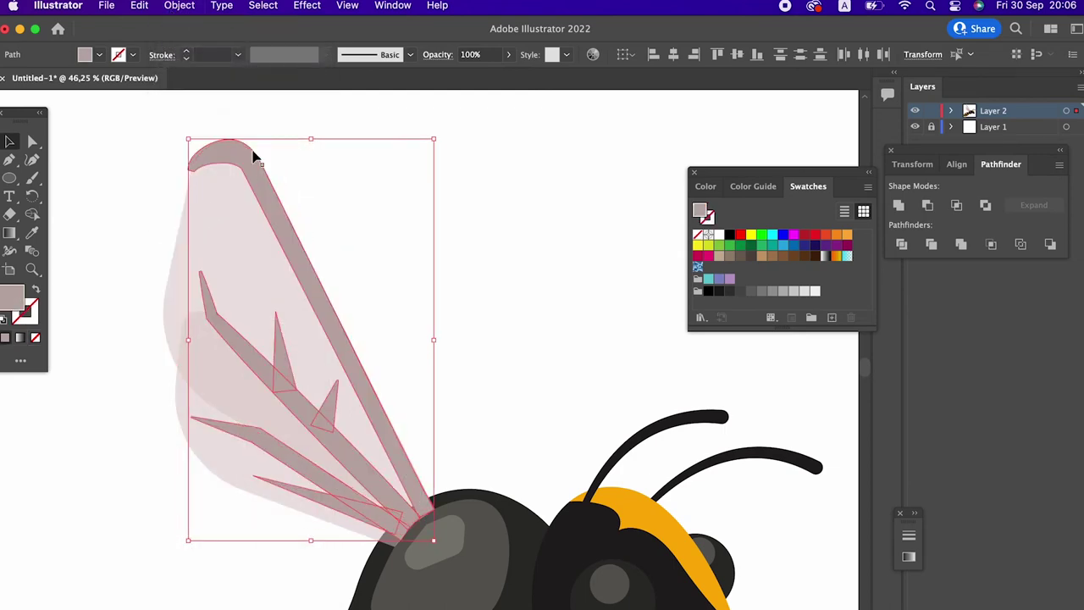
click(179, 6)
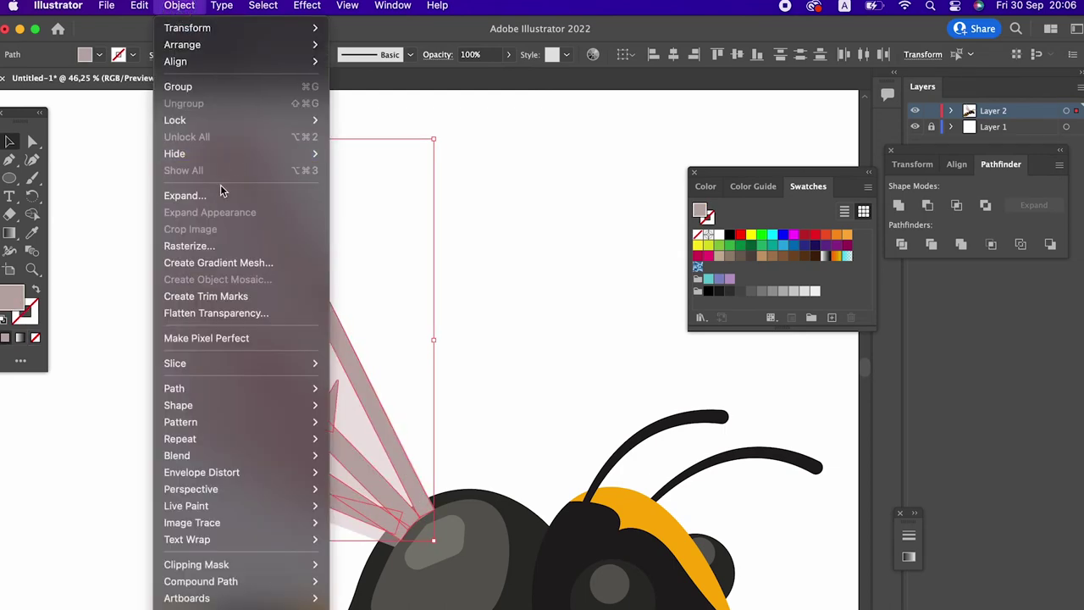
click(500, 356)
click(896, 211)
click(423, 331)
key(z)
mouse_move(423, 331)
mouse_down()
mouse_move(338, 281)
mouse_move(174, 305)
mouse_move(503, 358)
mouse_up()
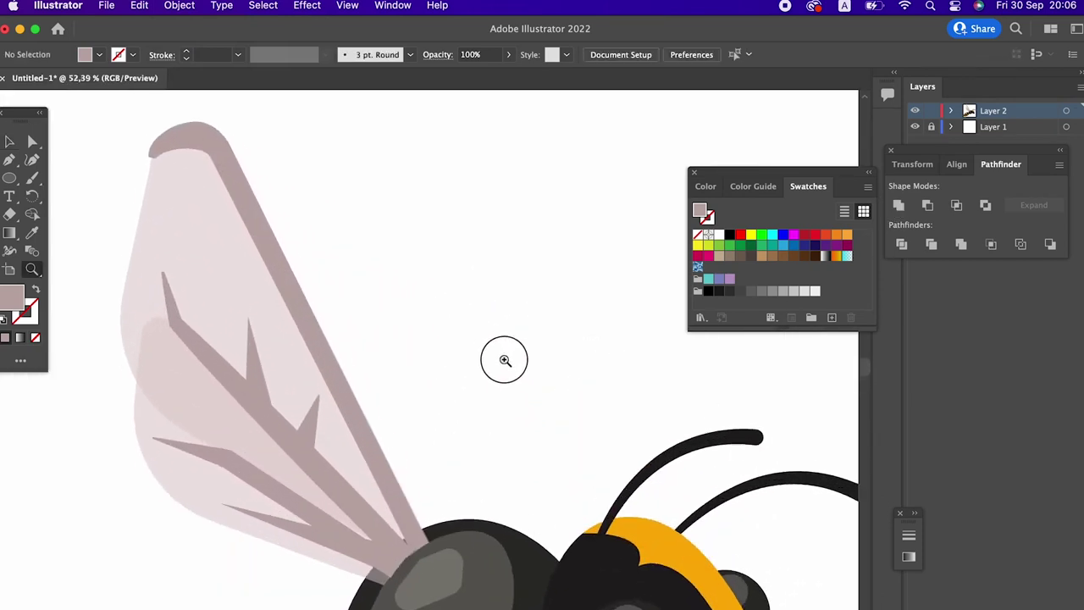
scroll(408, 378, down, 2)
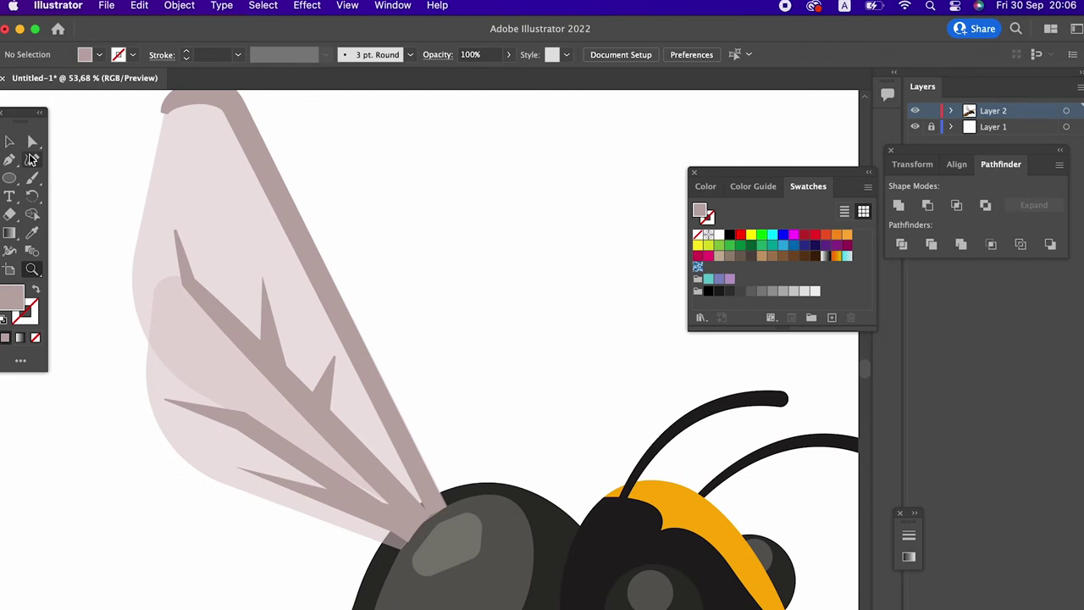
Step: Round the central and upper-left vein junction corners with Live Corner widgets
click(33, 142)
click(260, 332)
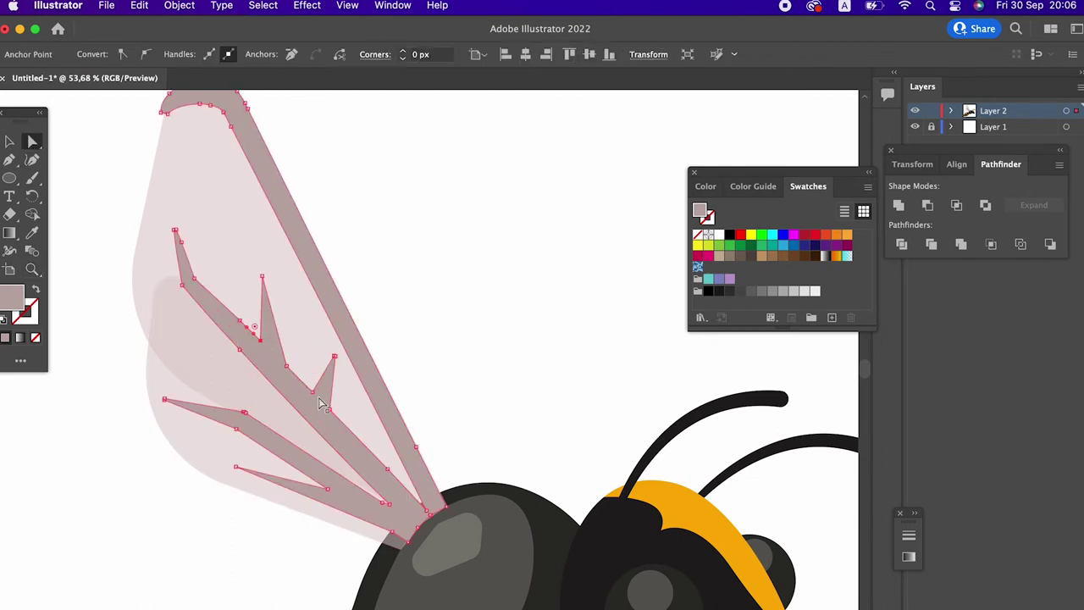
drag(310, 376, 308, 369)
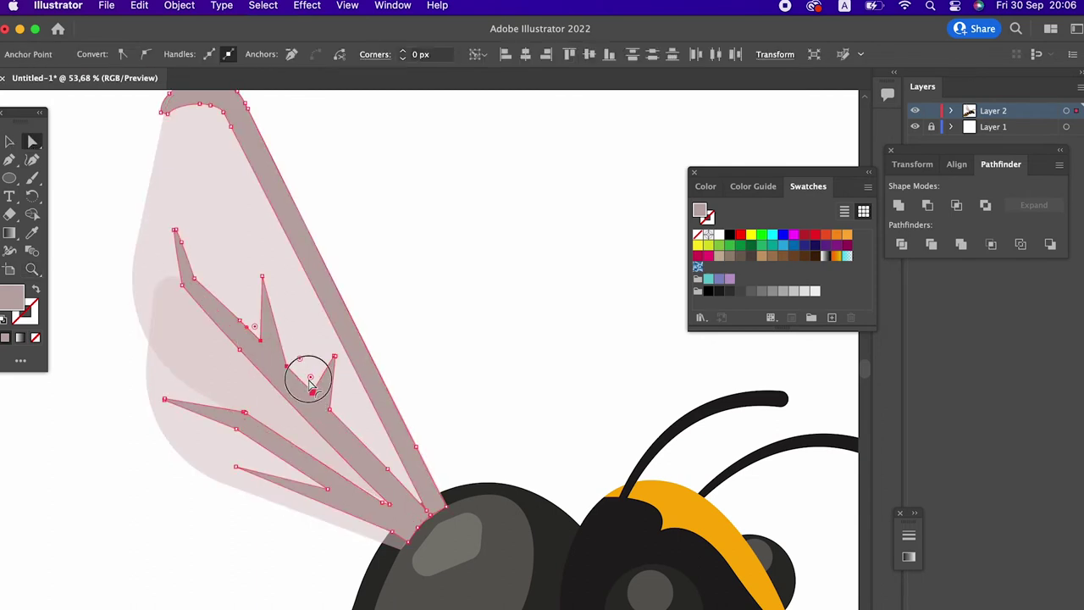
click(345, 423)
drag(346, 414, 412, 467)
click(203, 280)
mouse_move(209, 278)
mouse_down()
mouse_move(260, 284)
mouse_move(218, 269)
mouse_move(334, 289)
mouse_up()
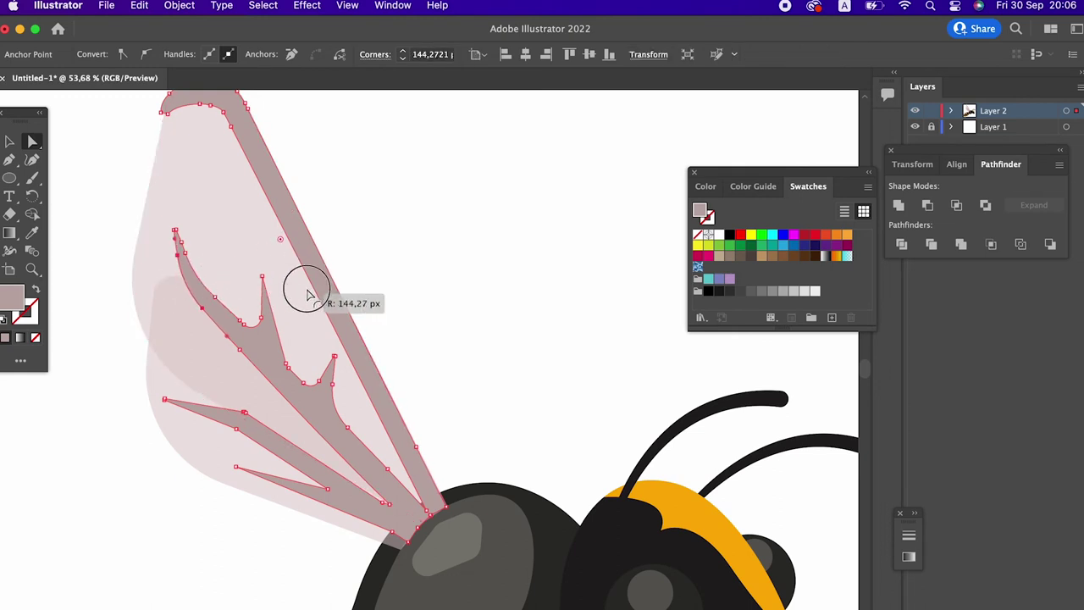
Step: Round the remaining corners where the lower veins meet, then zoom to inspect the whole bee
click(393, 506)
drag(380, 503, 372, 495)
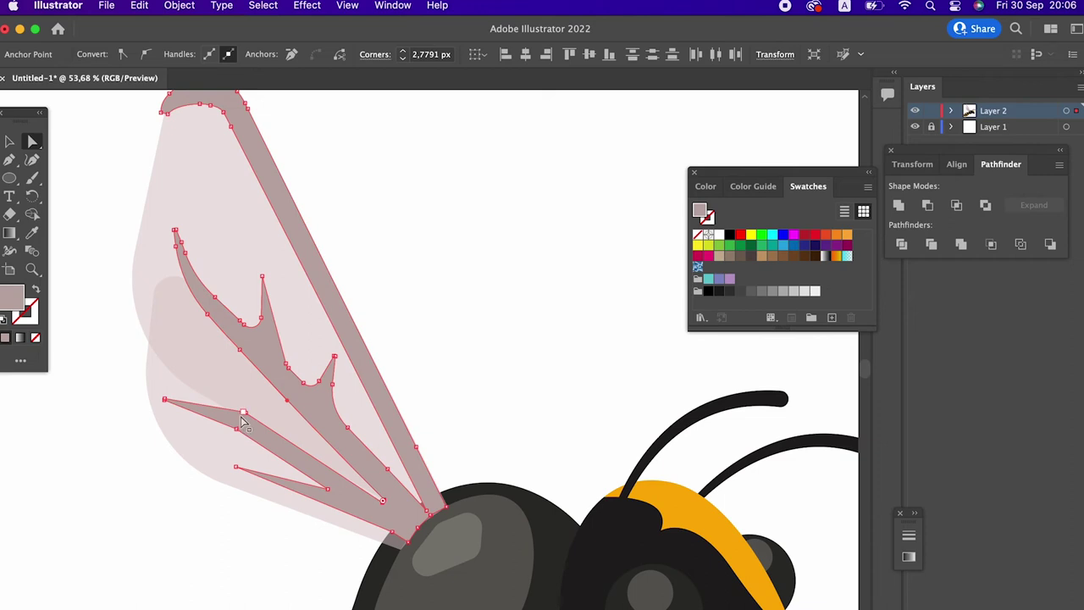
drag(241, 427, 133, 585)
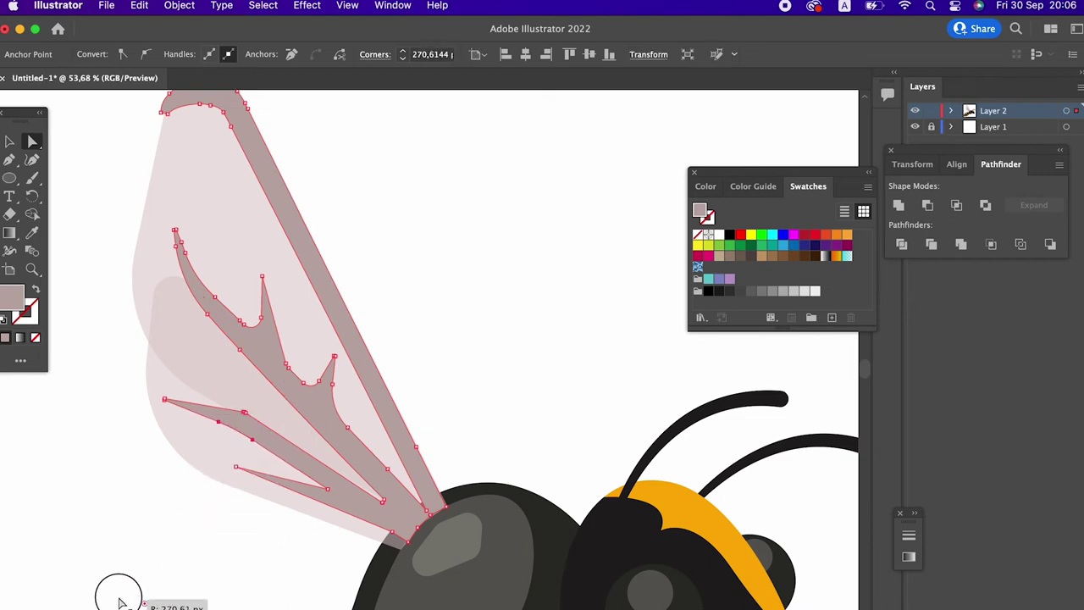
drag(330, 494, 298, 486)
click(391, 532)
drag(385, 546, 387, 552)
key(z)
click(342, 386)
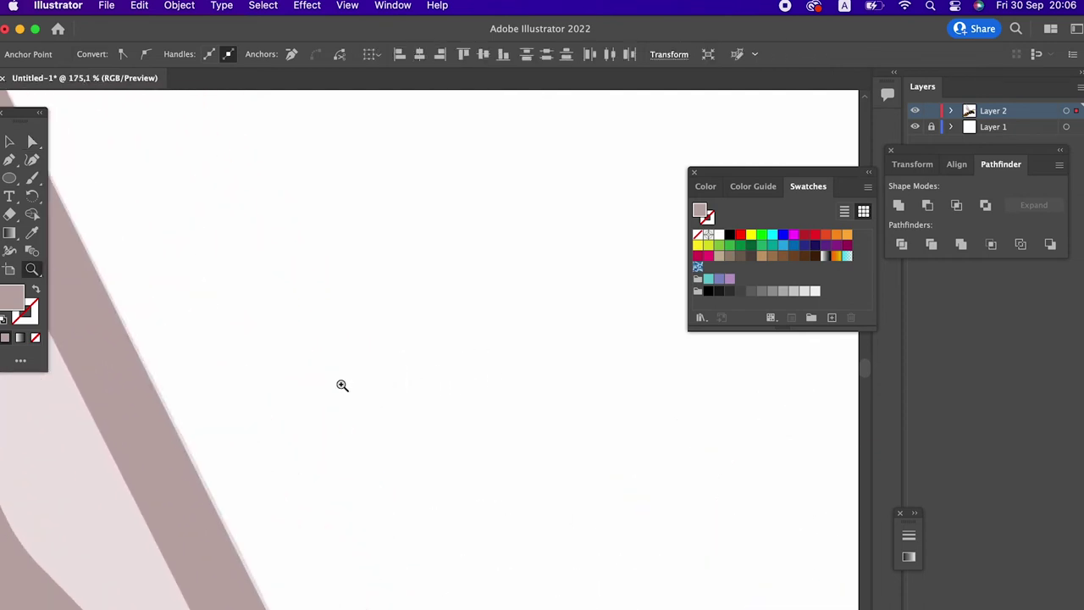
alt+click(402, 310)
alt+click(256, 340)
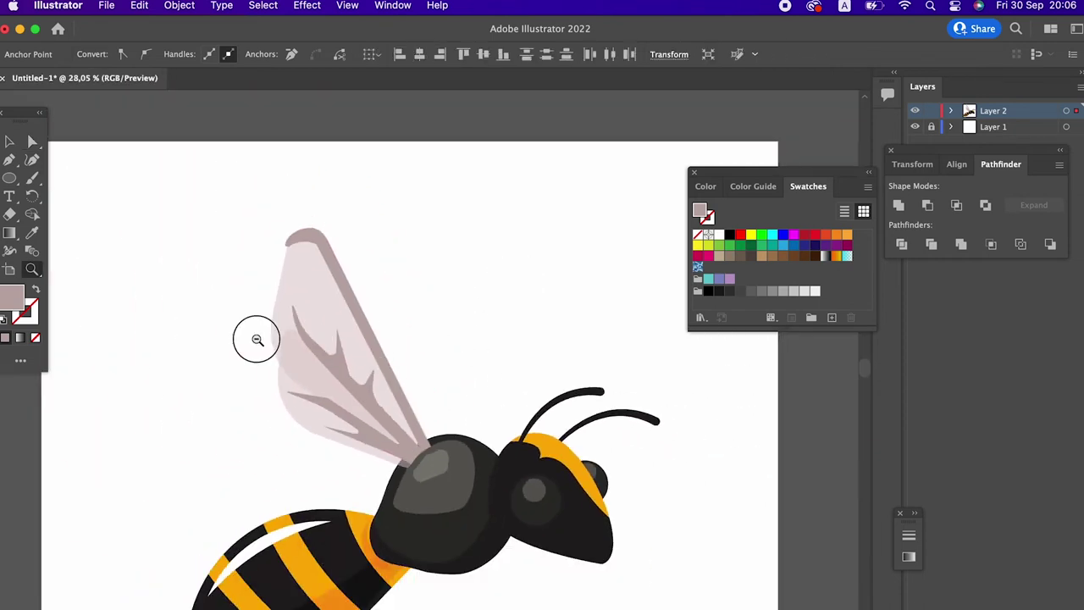
Step: Lower the opacity of the upper and lower wing shapes to 45%
click(331, 358)
click(11, 142)
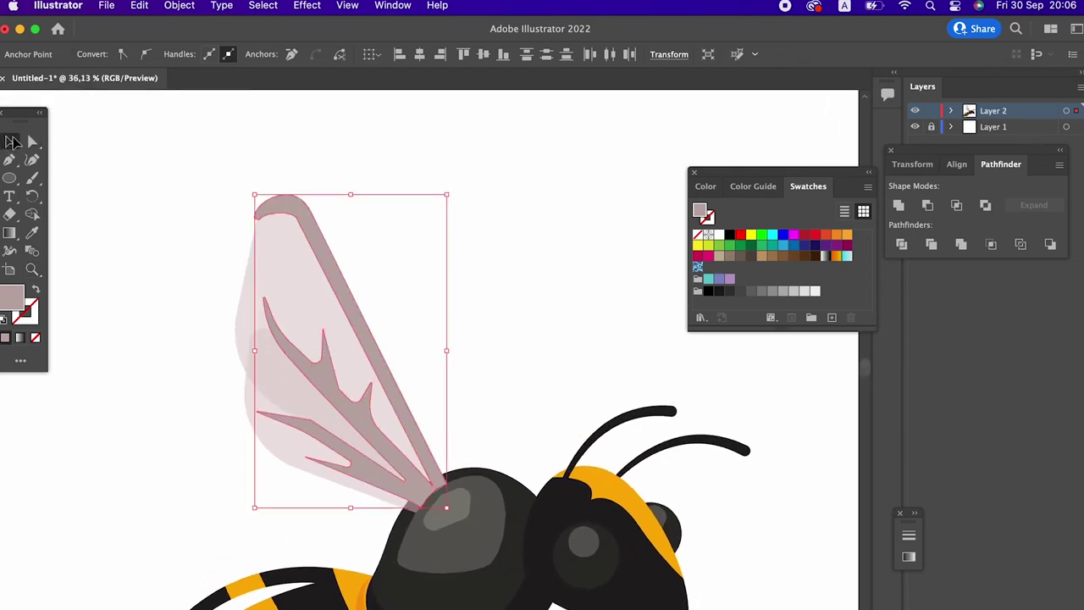
click(430, 229)
click(302, 274)
shift+click(271, 379)
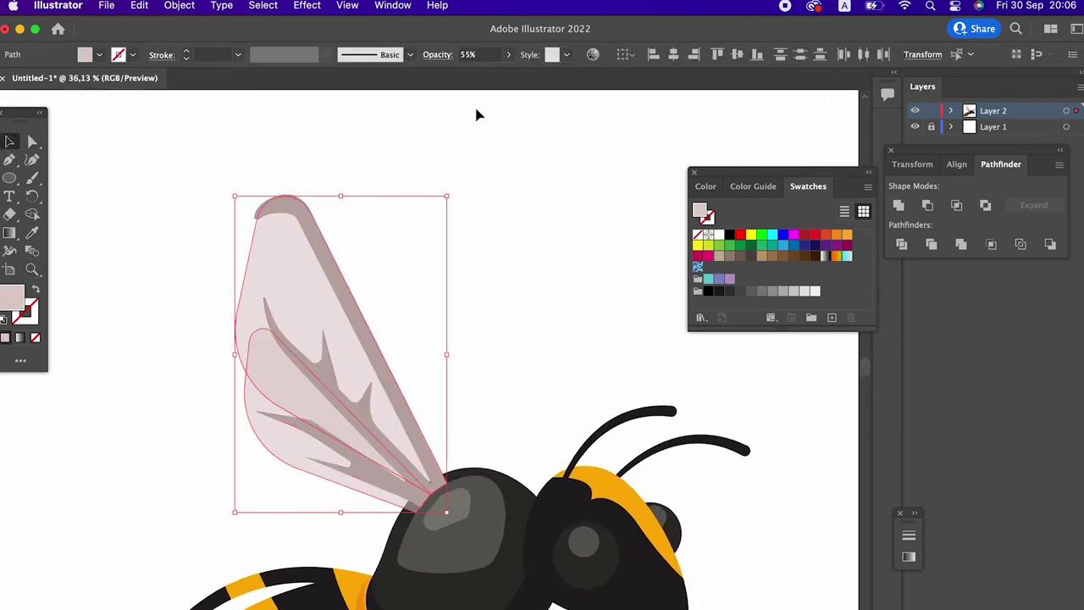
click(510, 56)
drag(483, 75, 476, 77)
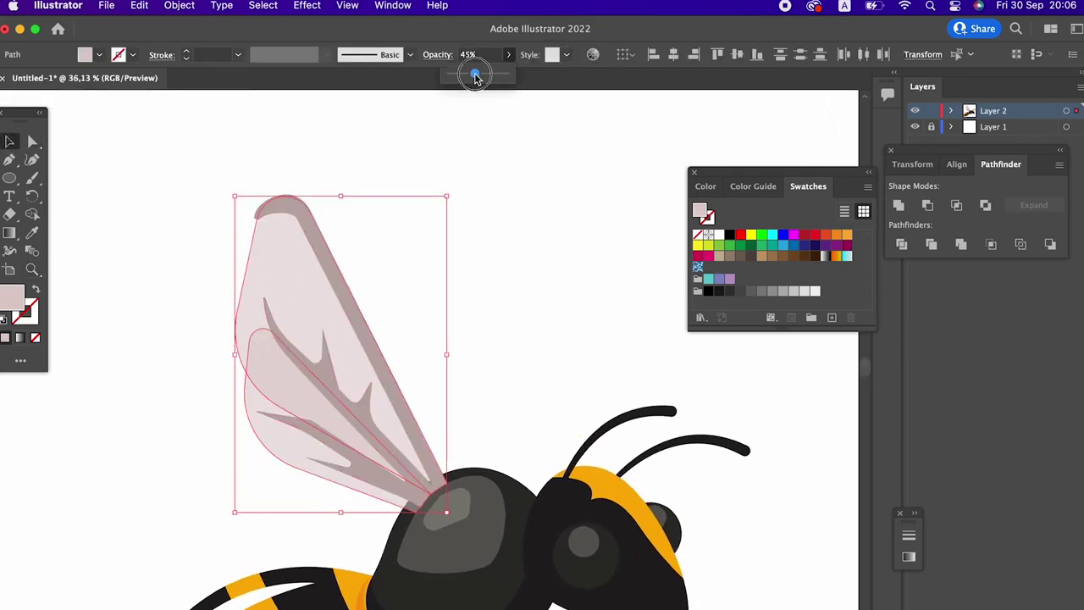
Step: Change the merged vein shape's fill colour to D4C8C8
click(486, 220)
click(355, 395)
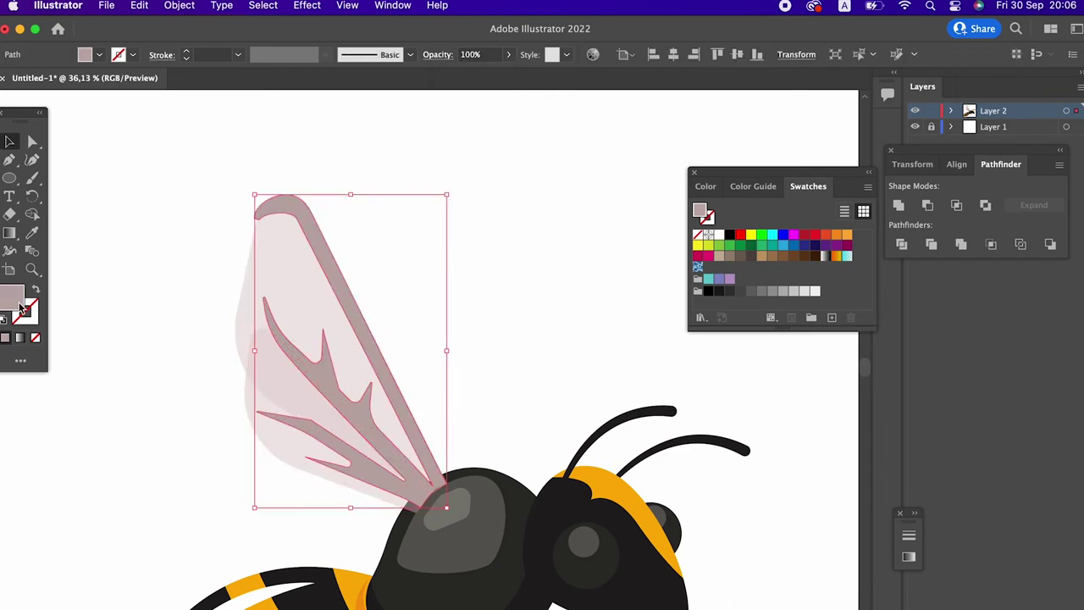
double_click(20, 304)
text(D4C8C8)
key(Return)
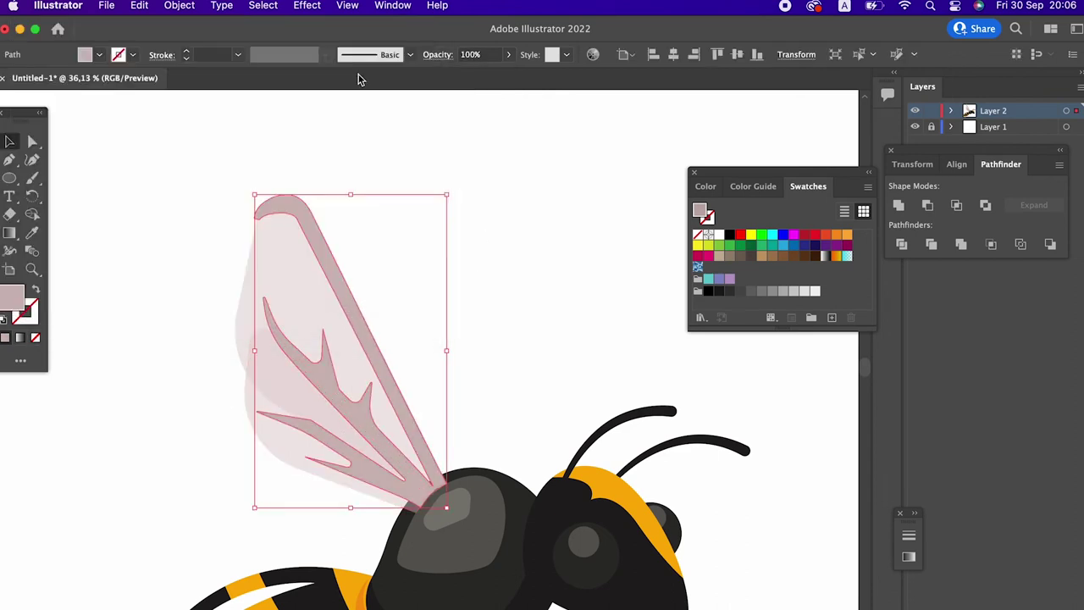
Step: Zoom in on the wing and draw a curved Pen outline along it
key(super+shift+a)
key(z)
click(438, 362)
scroll(472, 272, up, 2)
key(p)
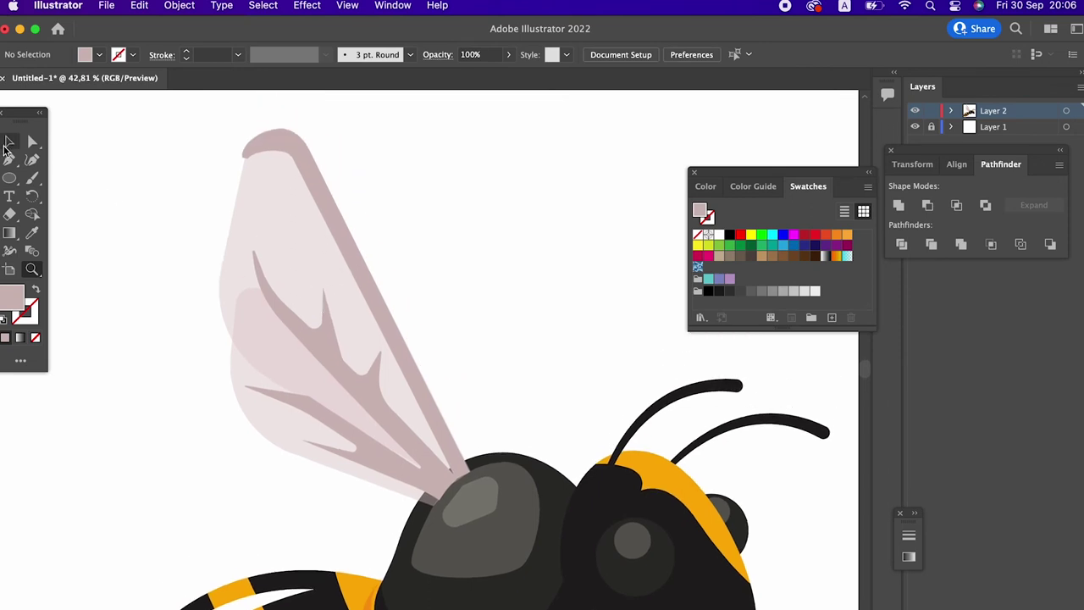
click(441, 473)
drag(241, 292, 233, 356)
key(super+shift+a)
Step: Pen-draw a closed inner wing shape from the base up to the wing tip and back
click(443, 476)
click(280, 319)
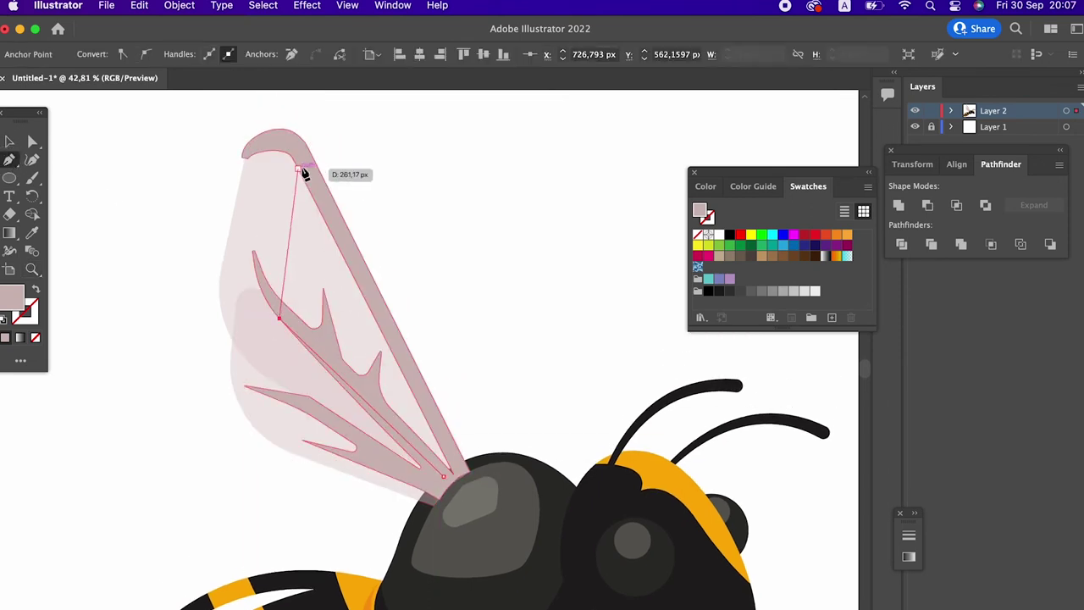
drag(299, 169, 369, 170)
click(298, 169)
click(322, 203)
click(460, 467)
click(448, 481)
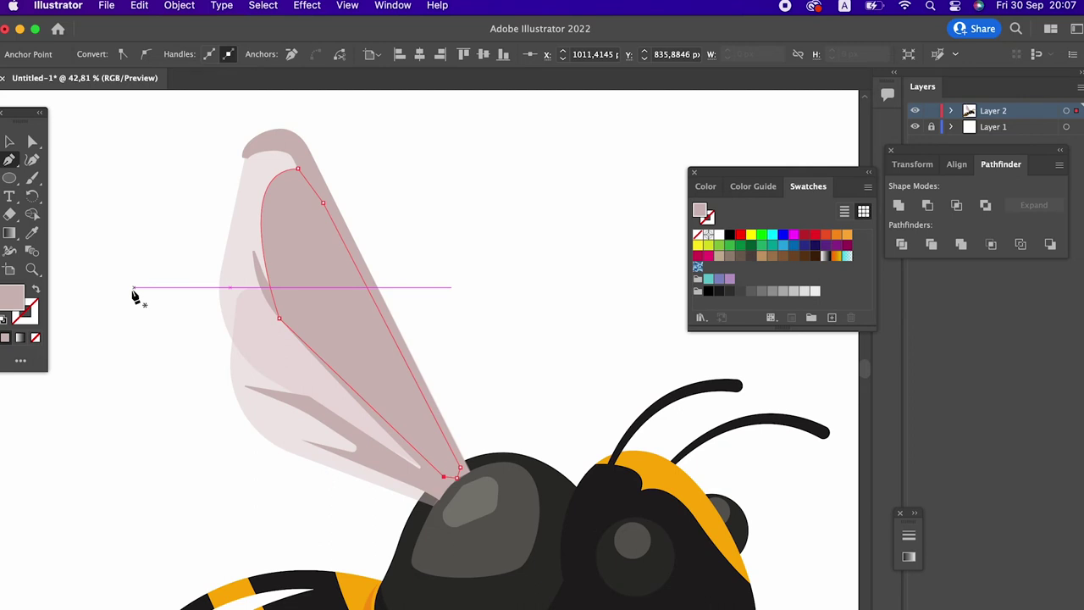
Step: Give the new wing shape the pale pink wing colour, then lighten its fill to FFFAFA
click(33, 232)
click(212, 183)
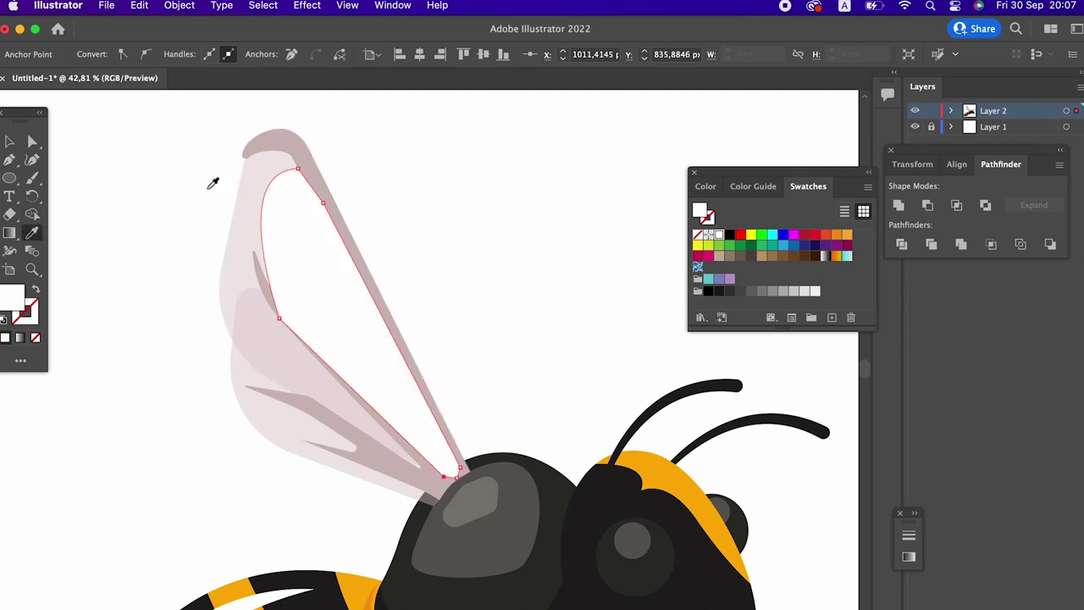
click(268, 188)
double_click(13, 297)
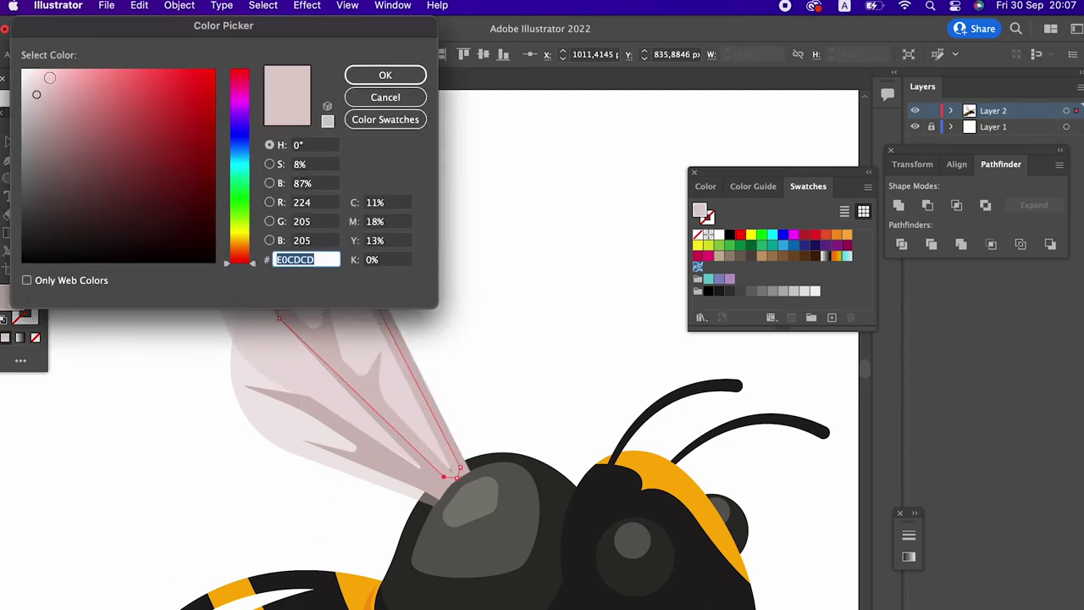
click(26, 71)
click(419, 81)
Step: Select the wing and bring it to the front with Object > Arrange
click(9, 142)
click(292, 150)
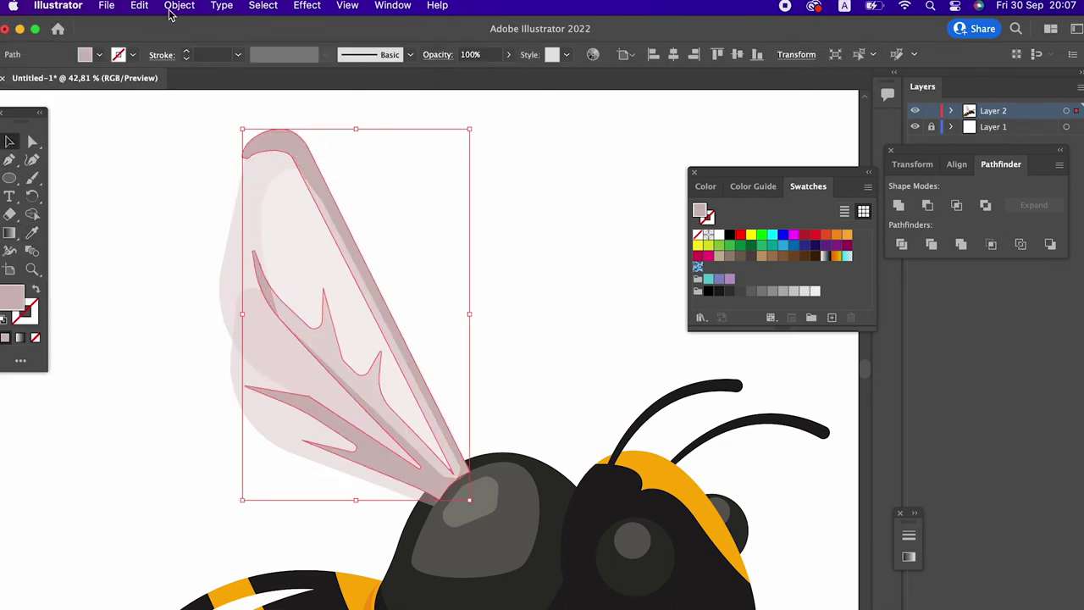
click(176, 6)
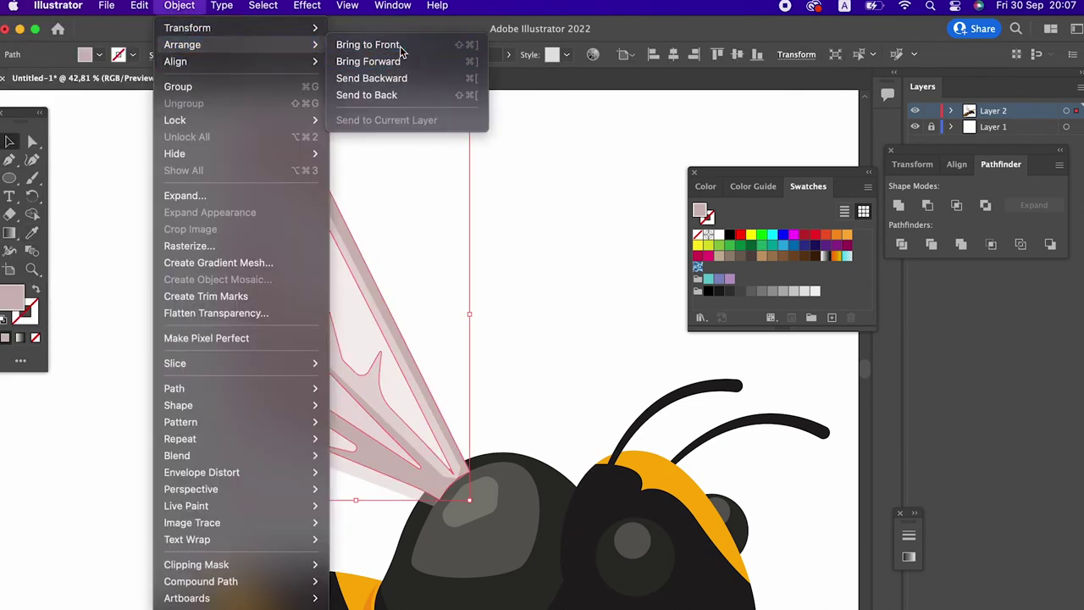
click(367, 44)
click(511, 314)
scroll(449, 294, down, 3)
scroll(450, 303, up, 2)
scroll(370, 324, up, 2)
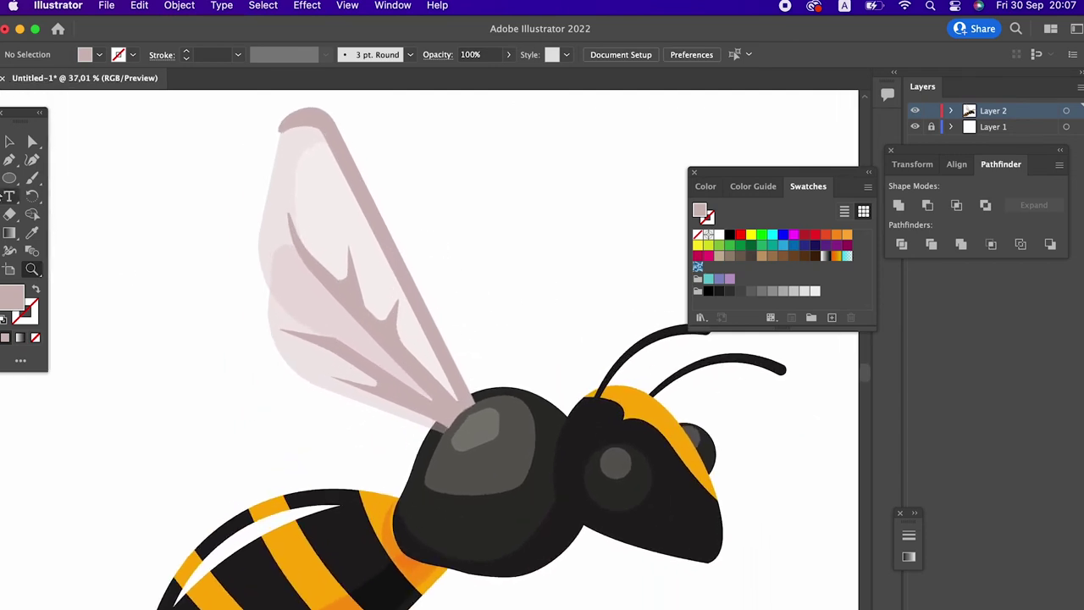
Step: Pen-draw a closed highlight shape from the wing base between the veins
click(10, 160)
click(447, 413)
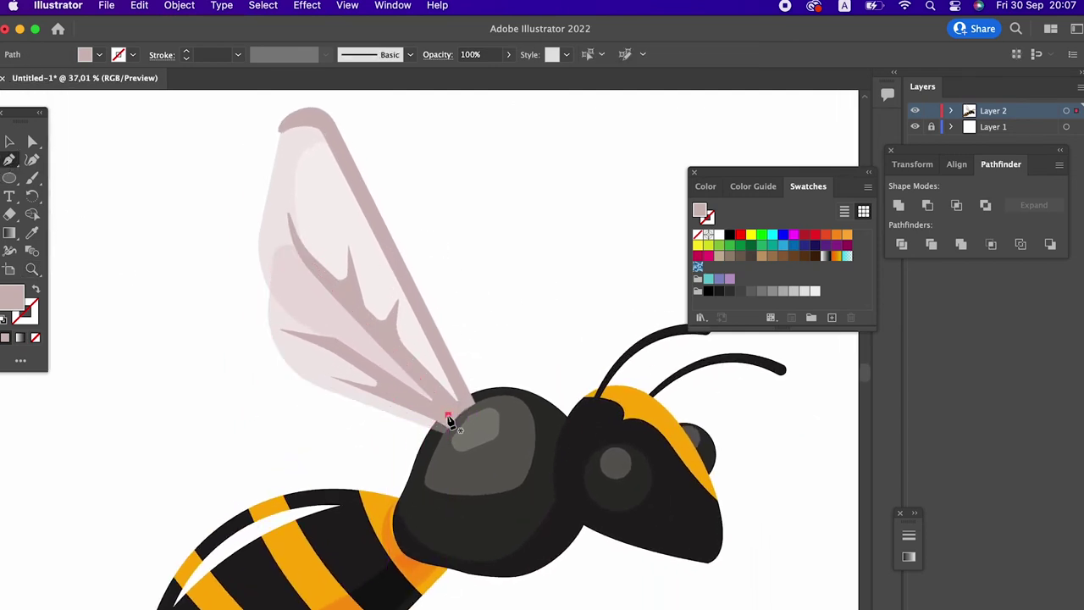
click(337, 341)
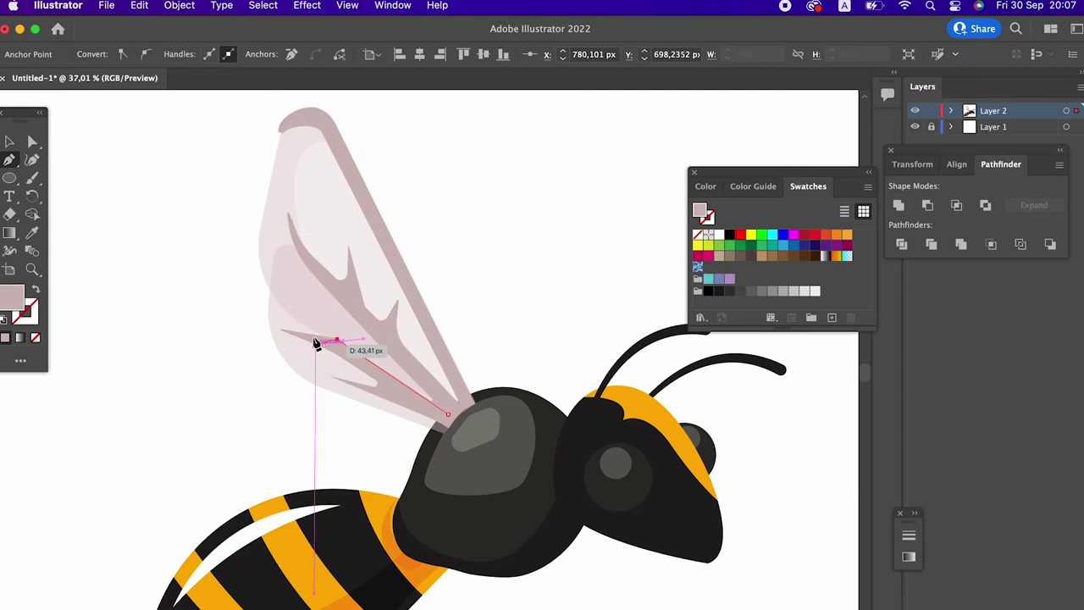
drag(310, 271, 356, 273)
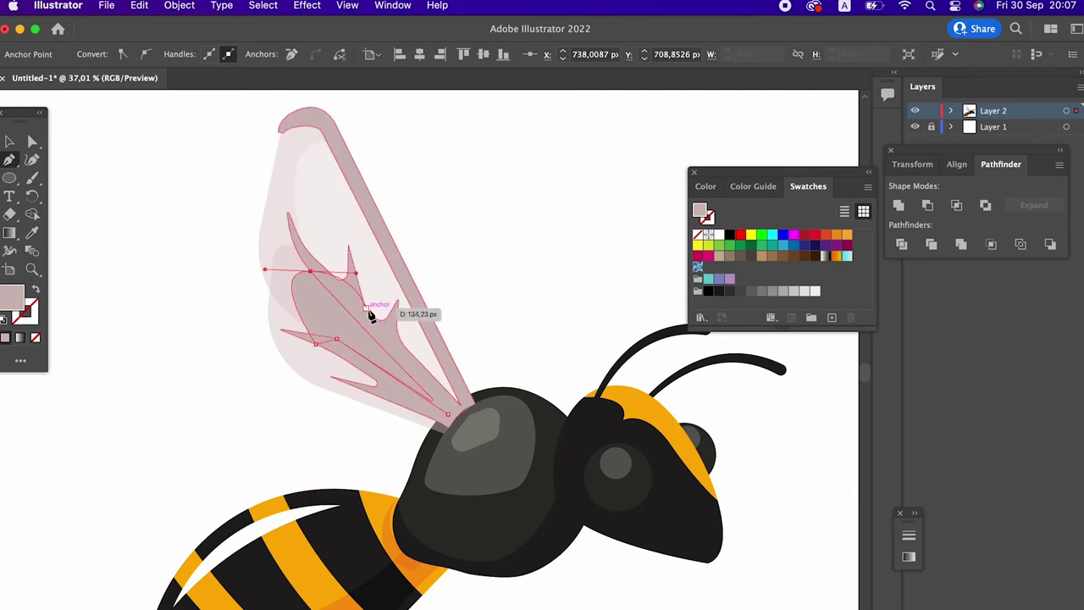
click(311, 272)
drag(450, 414, 452, 421)
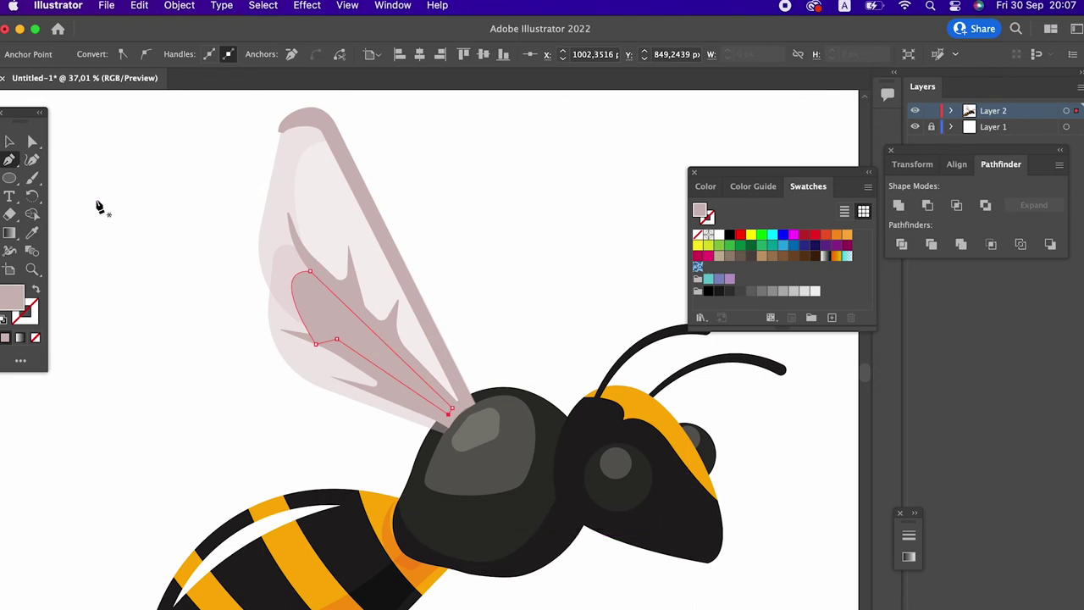
Step: Give the highlight the light wing fill, then bring the wing to the front
click(31, 234)
click(326, 185)
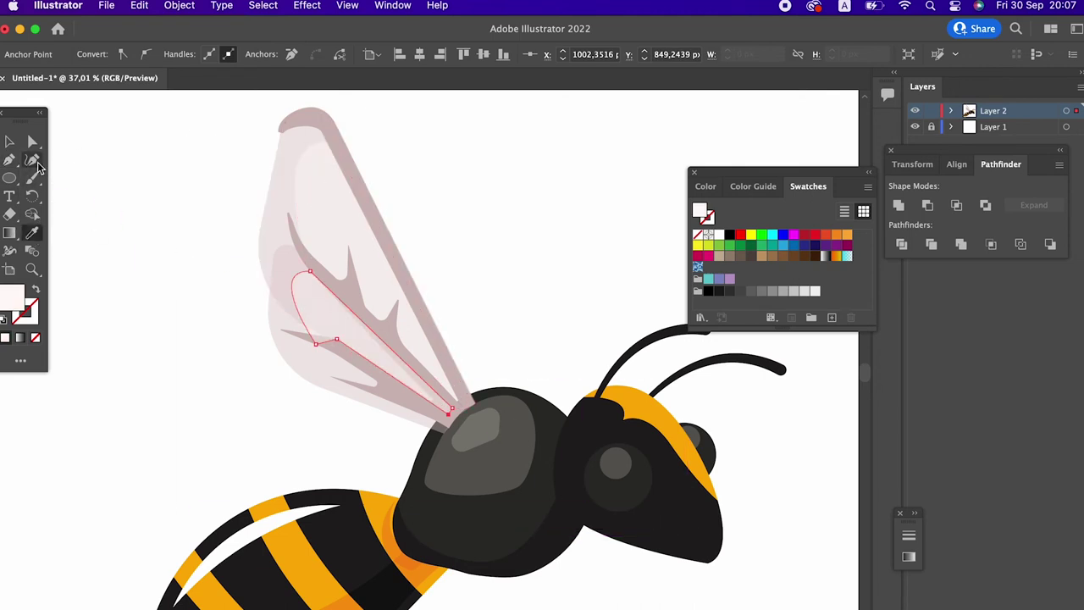
key(v)
click(383, 376)
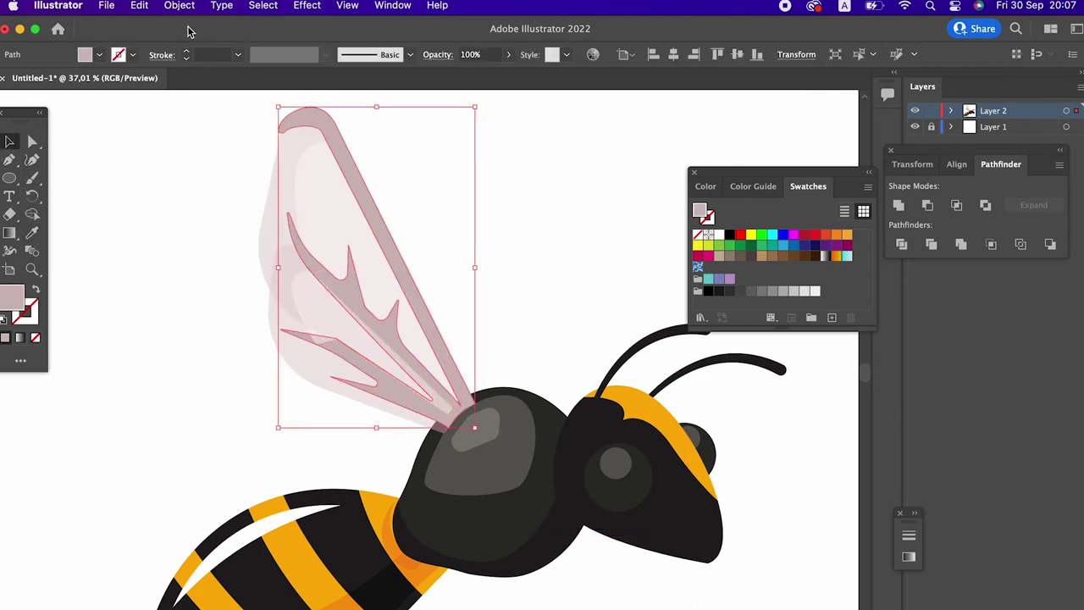
click(179, 5)
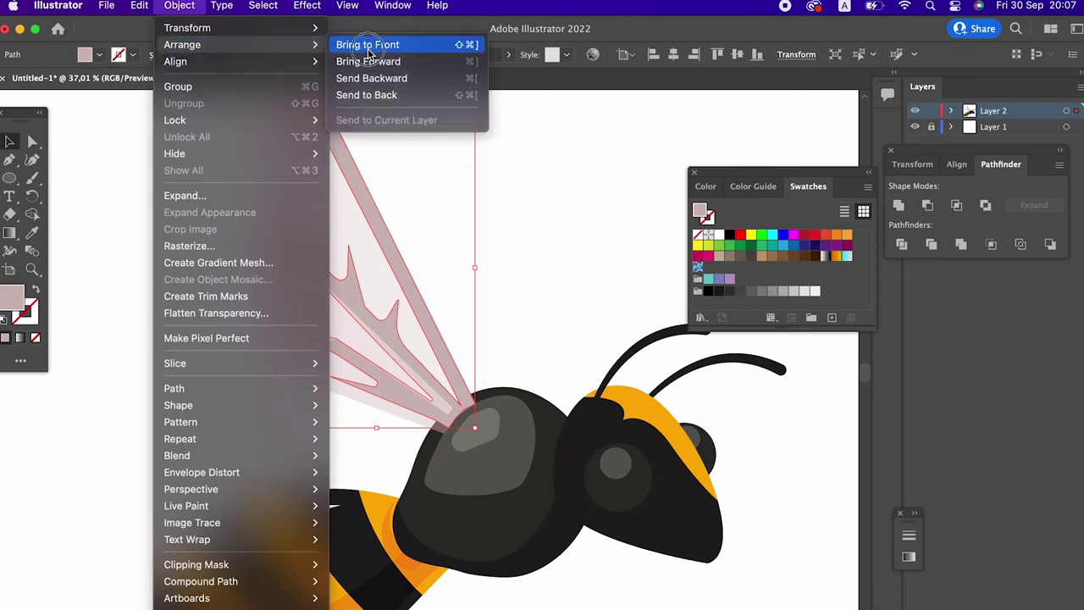
click(367, 46)
click(518, 249)
key(z)
scroll(457, 279, down, 3)
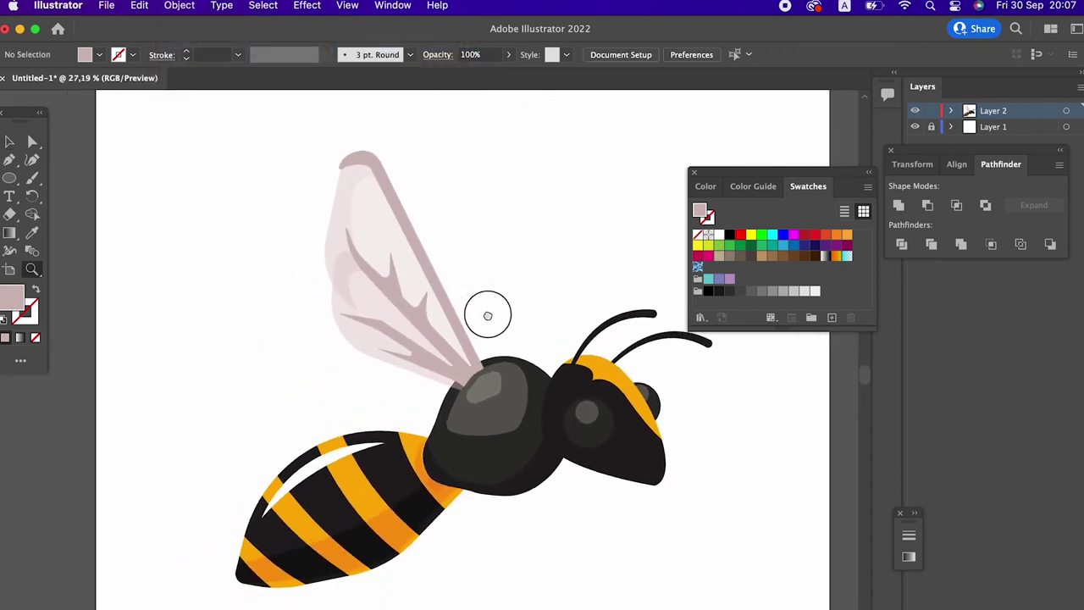
Step: Group the wing's paths, then rotate it and move it left and down
drag(489, 315, 478, 321)
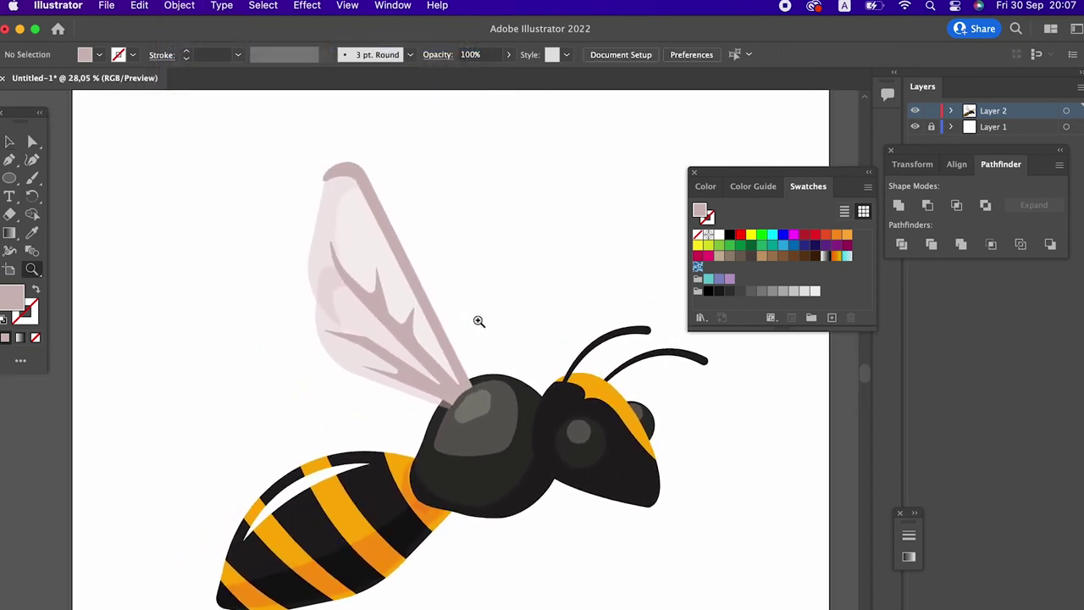
click(430, 383)
right_click(392, 283)
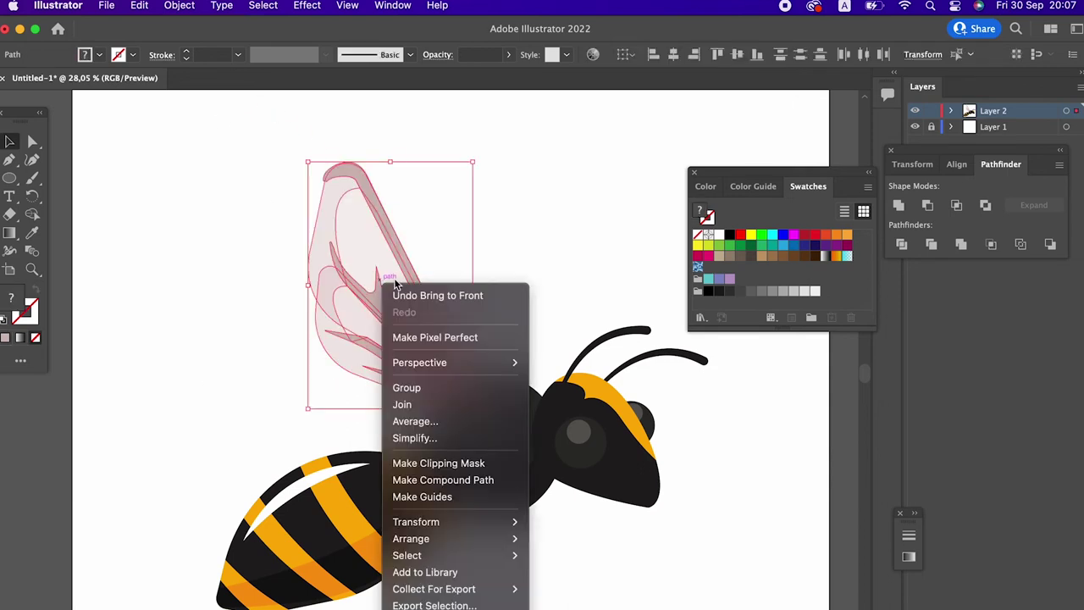
click(405, 387)
drag(478, 416, 561, 307)
click(562, 308)
drag(443, 345, 418, 363)
click(508, 338)
drag(596, 331, 555, 373)
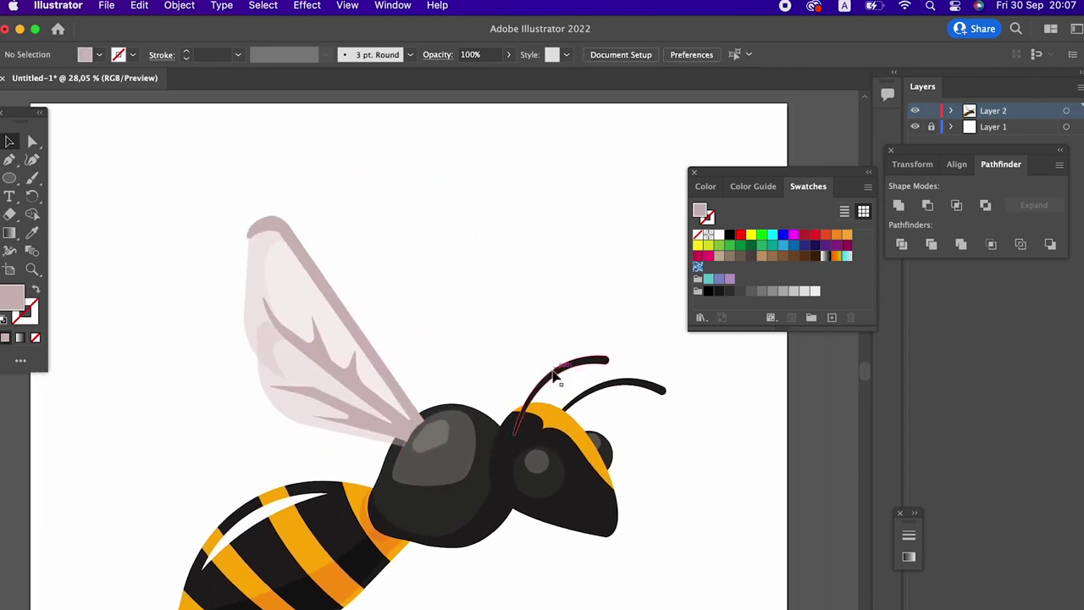
Step: Paste a wing copy in front and rotate it upright with its base on the head
click(334, 249)
click(139, 5)
click(141, 86)
click(139, 5)
click(193, 122)
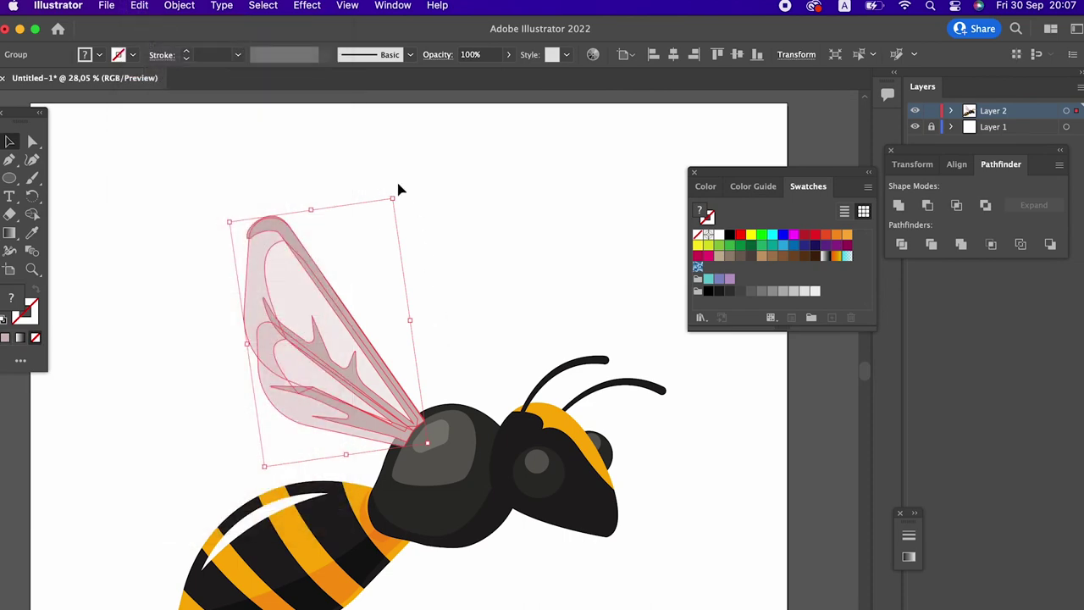
drag(396, 184, 410, 268)
drag(332, 251, 468, 191)
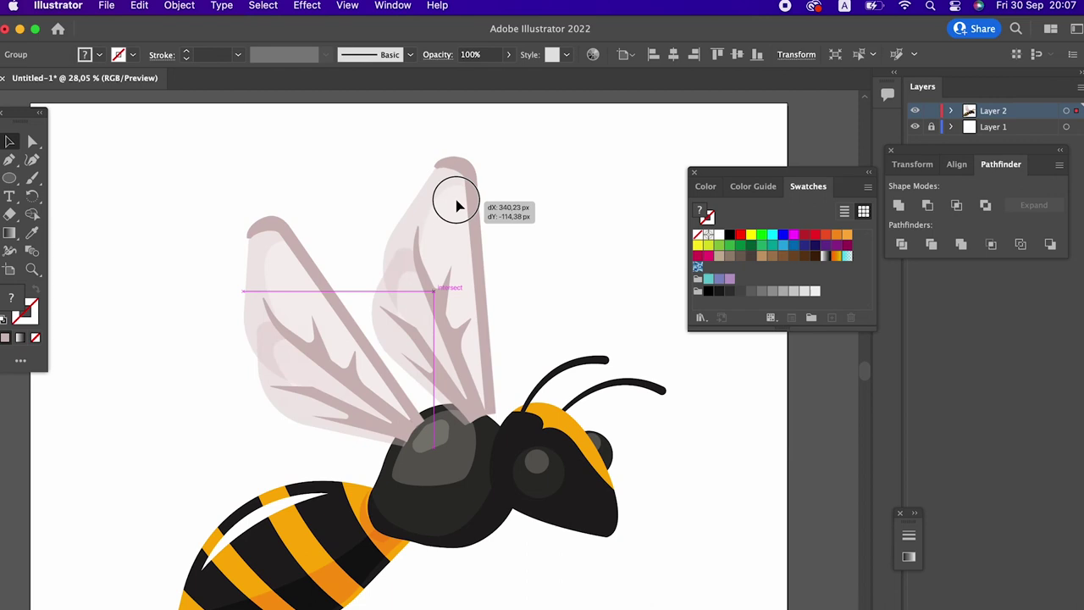
mouse_move(597, 192)
mouse_down()
mouse_move(598, 181)
mouse_move(627, 249)
mouse_up()
mouse_move(462, 309)
mouse_down()
mouse_move(477, 327)
mouse_move(500, 317)
mouse_up()
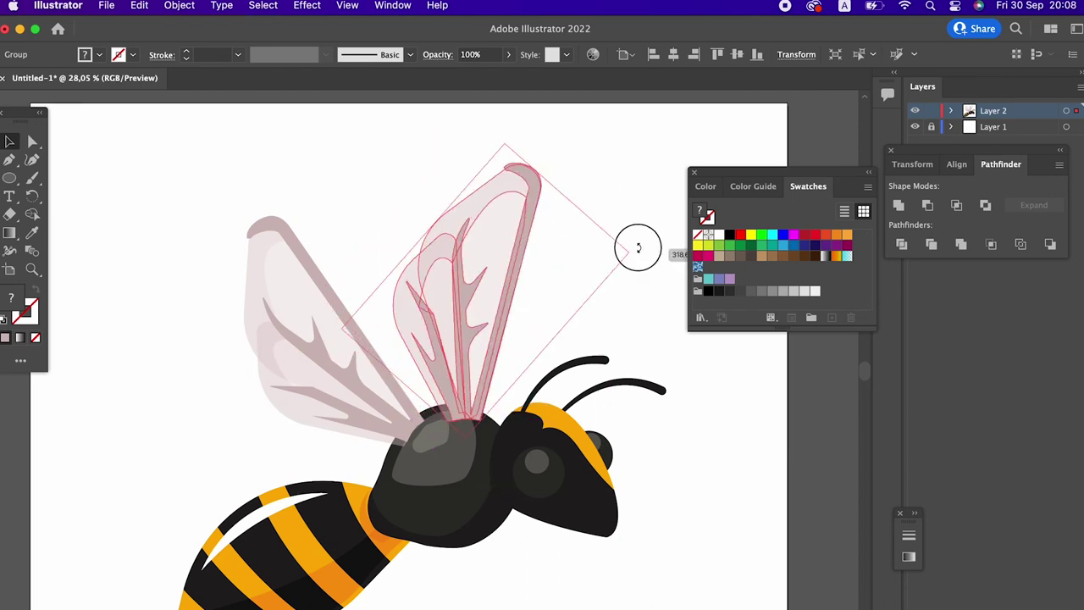
drag(635, 265, 634, 221)
drag(523, 312, 458, 305)
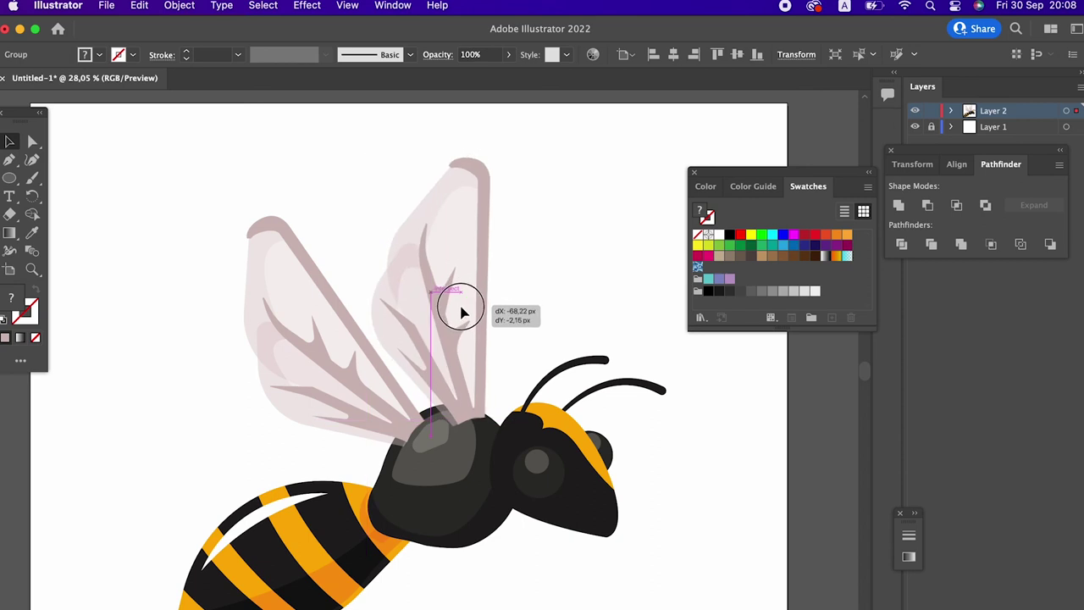
Step: Send the wing copy behind the head and tilt it more upright
click(178, 5)
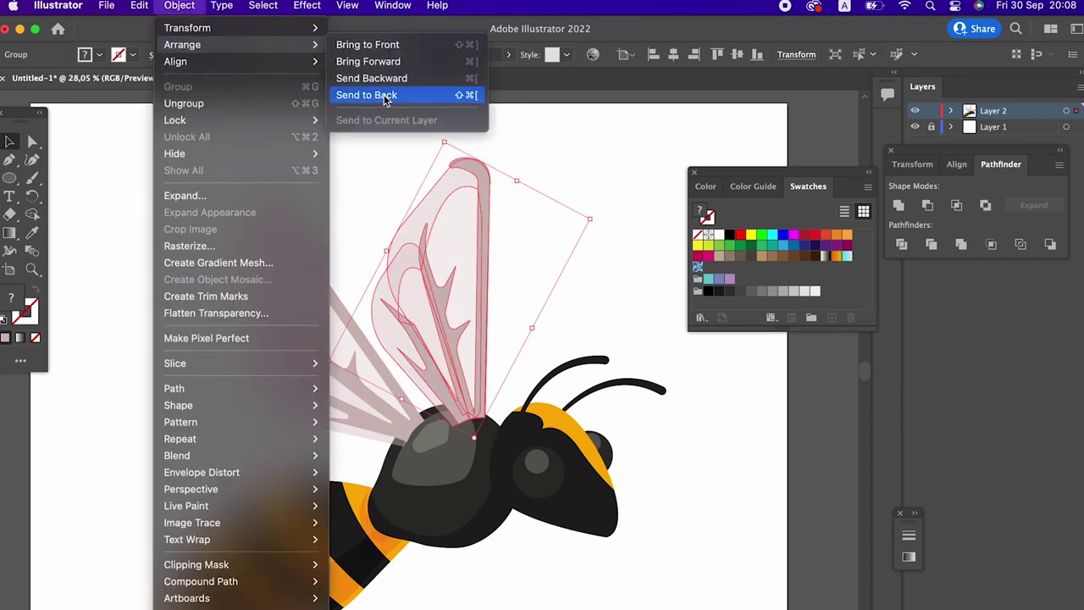
click(386, 94)
click(641, 362)
click(457, 303)
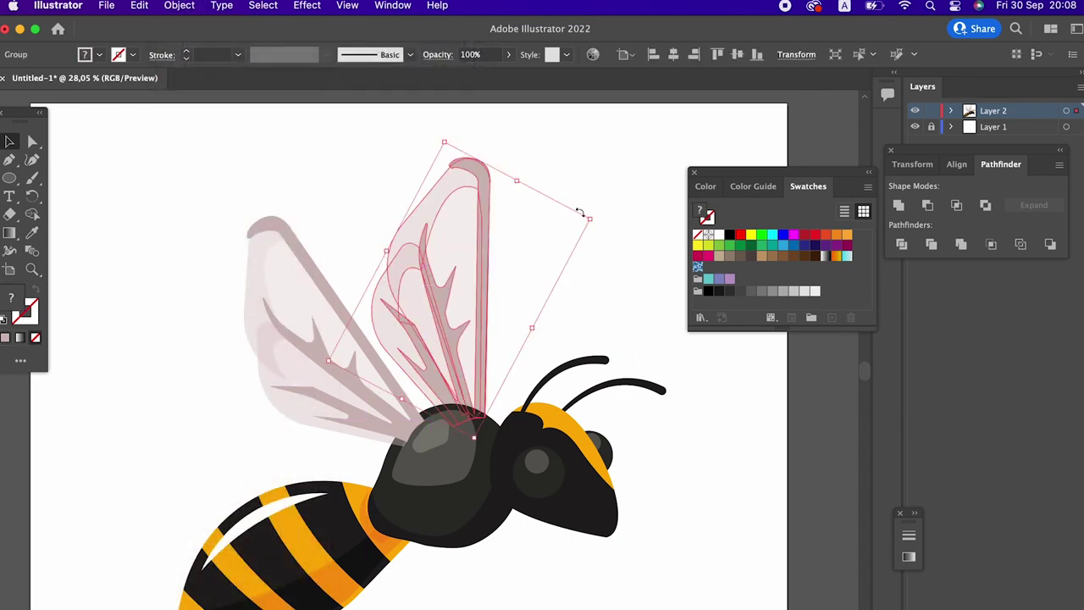
mouse_move(597, 216)
mouse_down()
mouse_move(593, 230)
mouse_move(526, 218)
mouse_up()
click(562, 273)
key(z)
alt+click(579, 222)
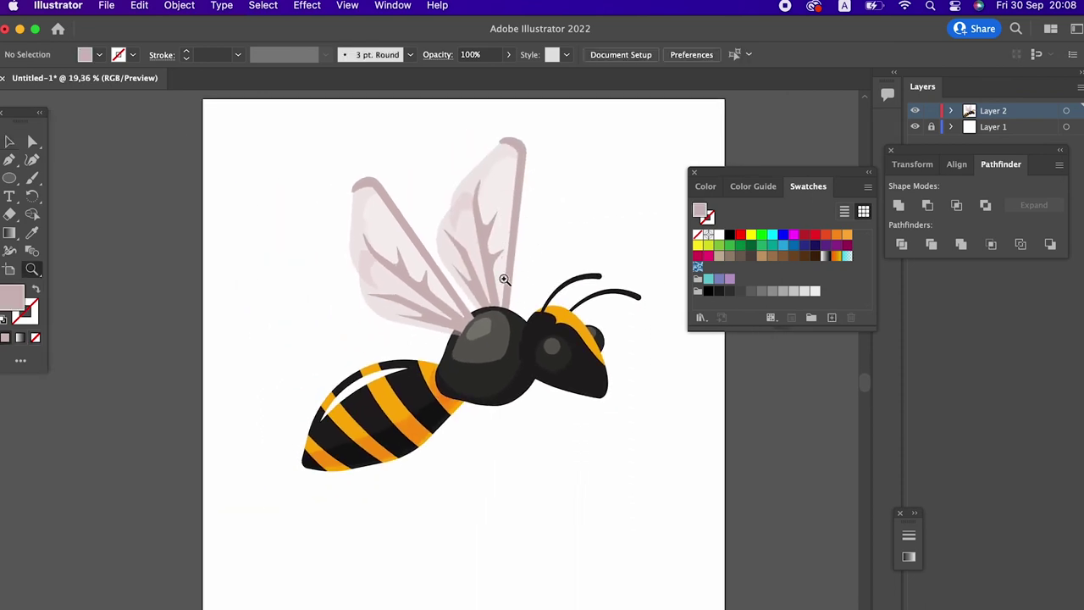
Step: Marquee-select every part of the bee and drag a corner handle inward to shrink it
drag(291, 159, 665, 549)
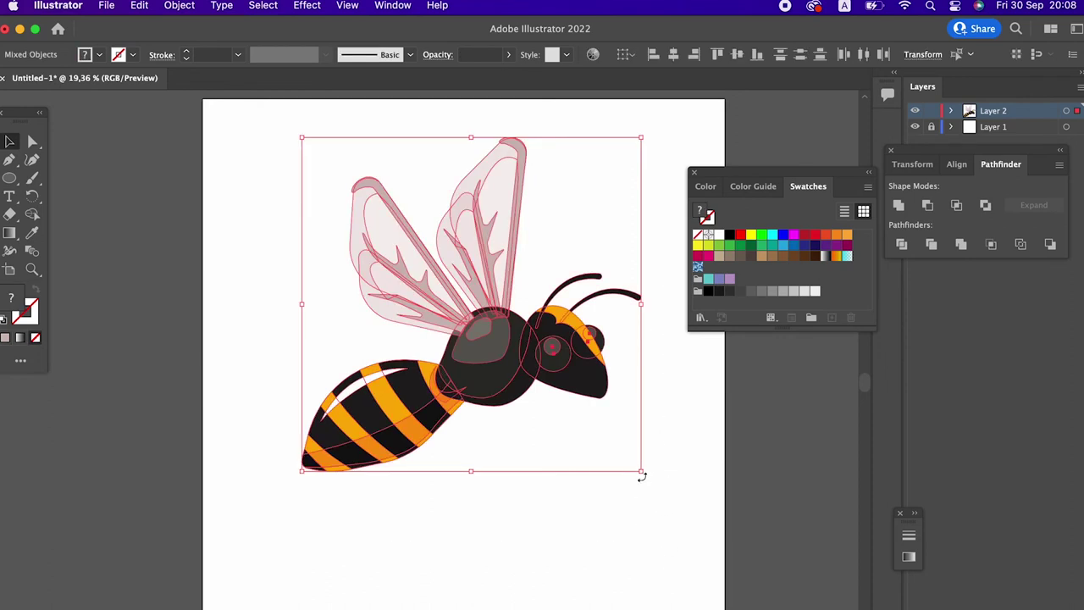
mouse_move(641, 472)
mouse_down()
mouse_move(588, 423)
mouse_move(521, 470)
mouse_move(477, 421)
mouse_up()
click(631, 465)
key(z)
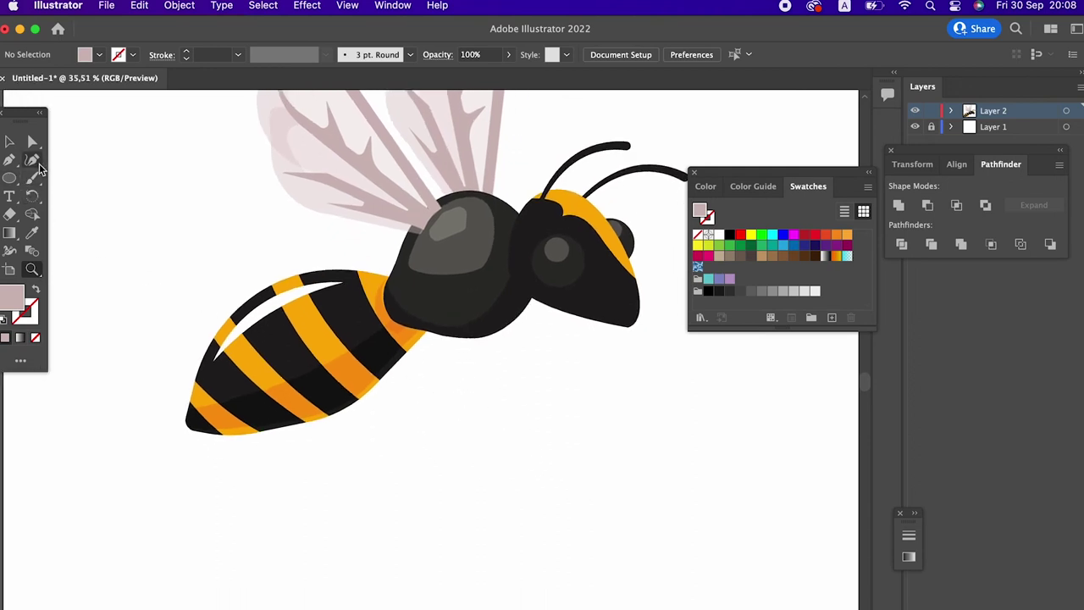
click(9, 160)
click(422, 321)
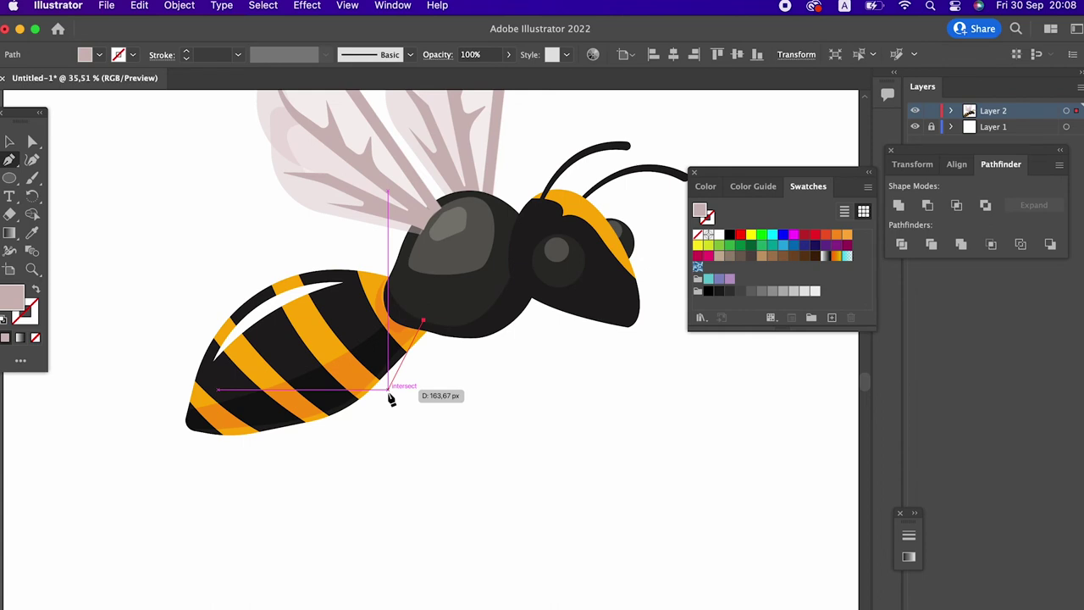
Step: Draw a jointed leg path under the thorax, stroked black sampled from the head
click(388, 391)
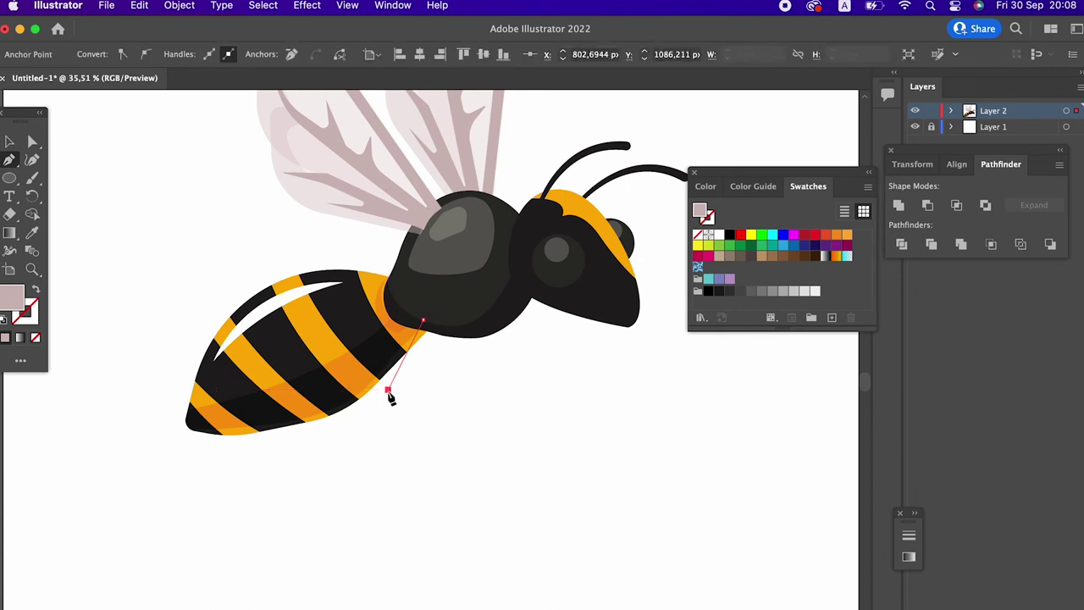
click(403, 453)
click(392, 507)
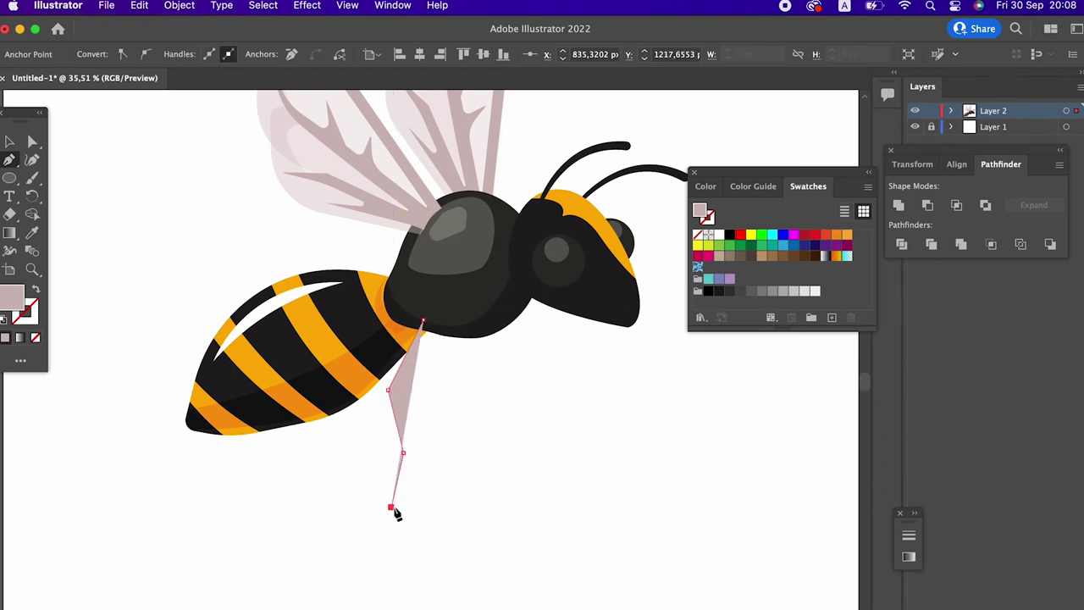
click(32, 250)
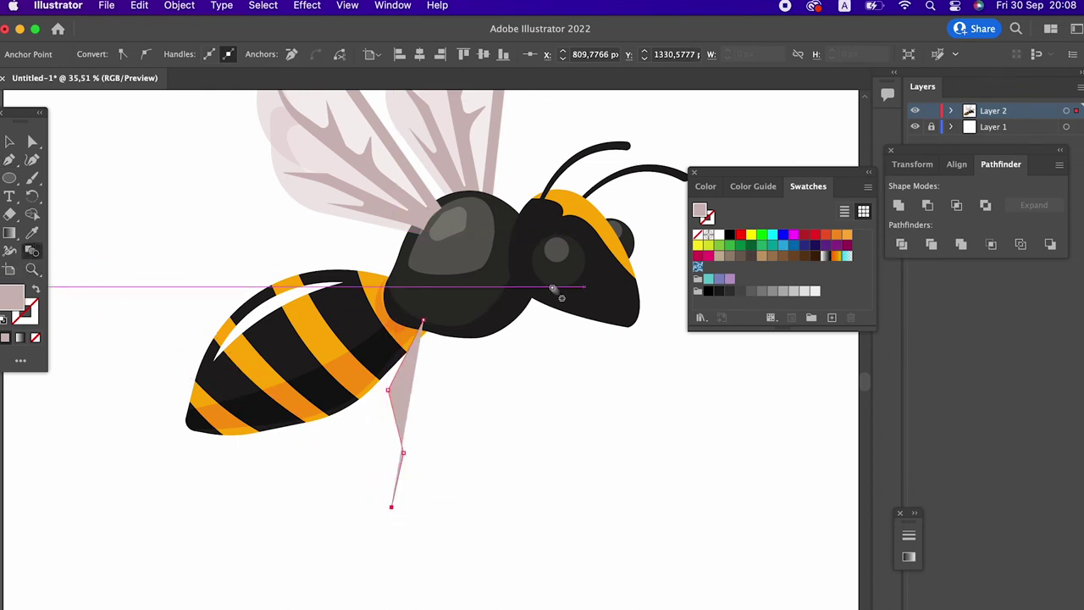
click(32, 233)
click(582, 300)
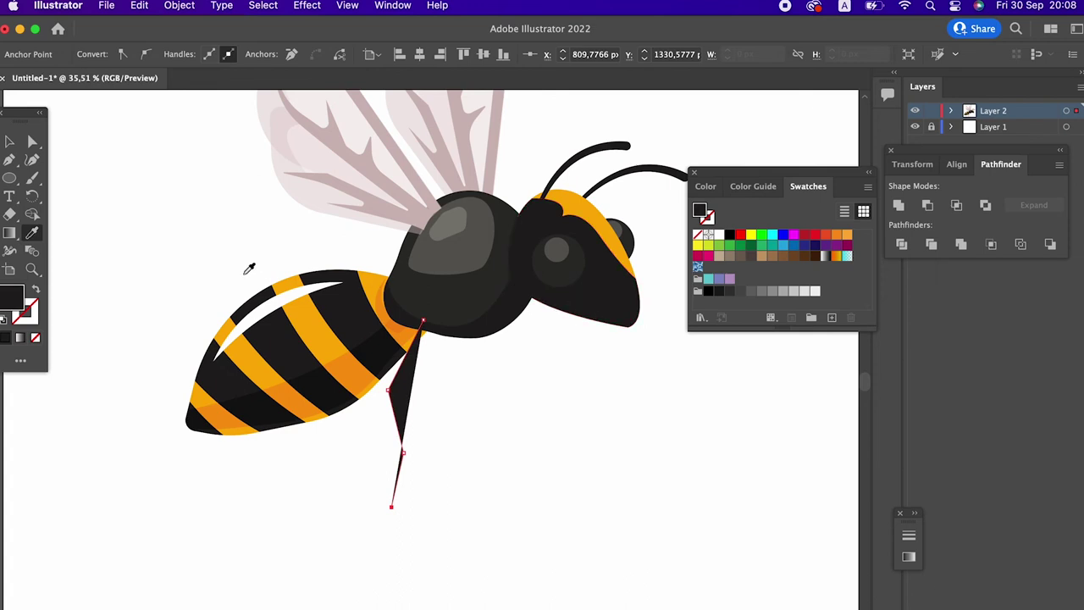
click(34, 289)
click(7, 142)
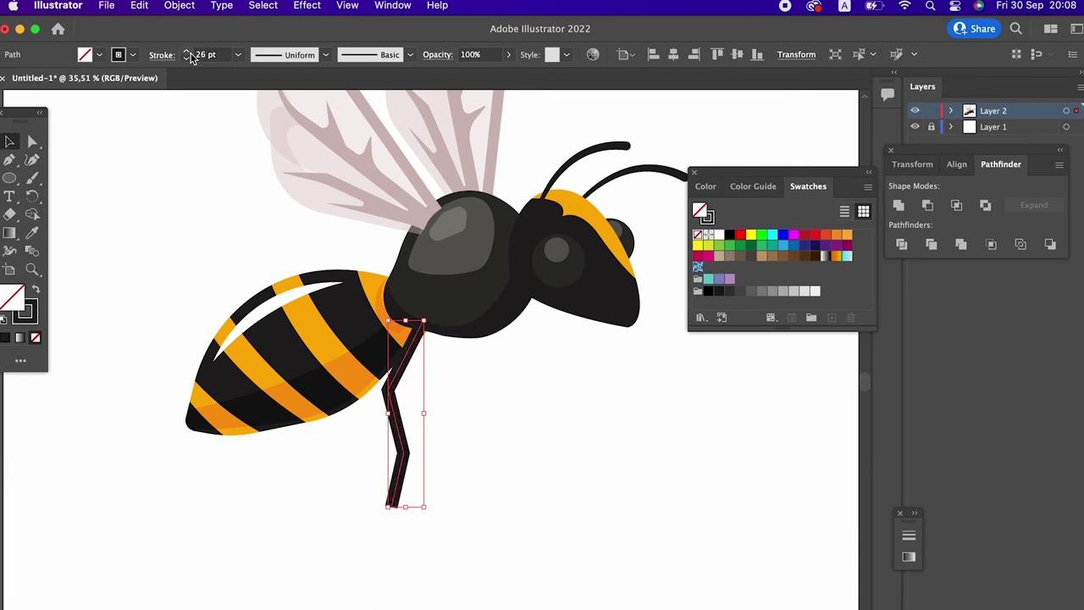
Step: Use the Width tool to thicken the leg at its upper joint and flare its bottom end
key(z)
drag(496, 365, 491, 330)
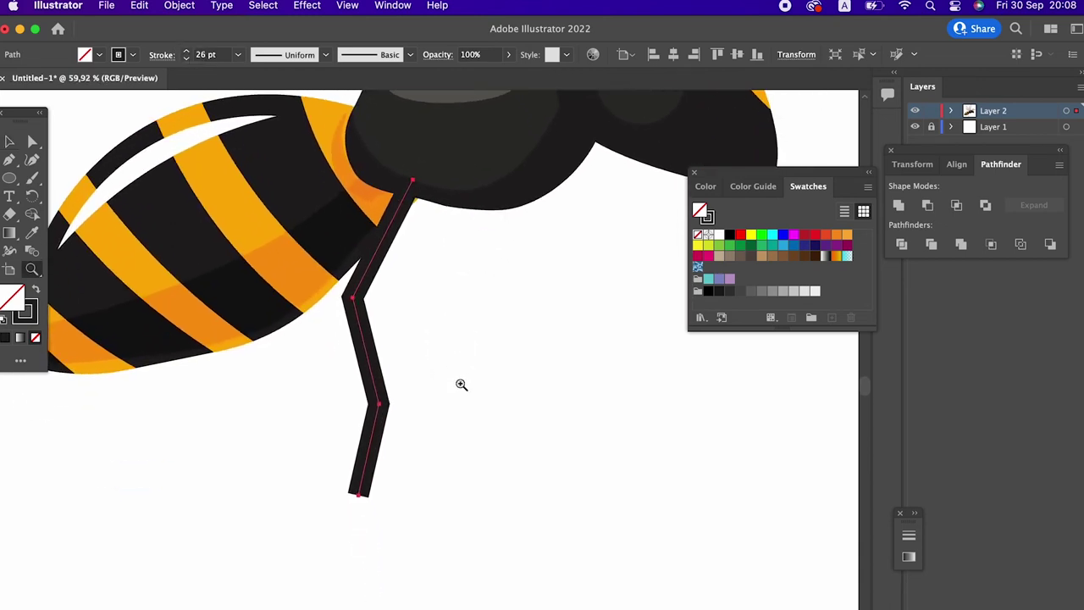
drag(399, 341, 352, 340)
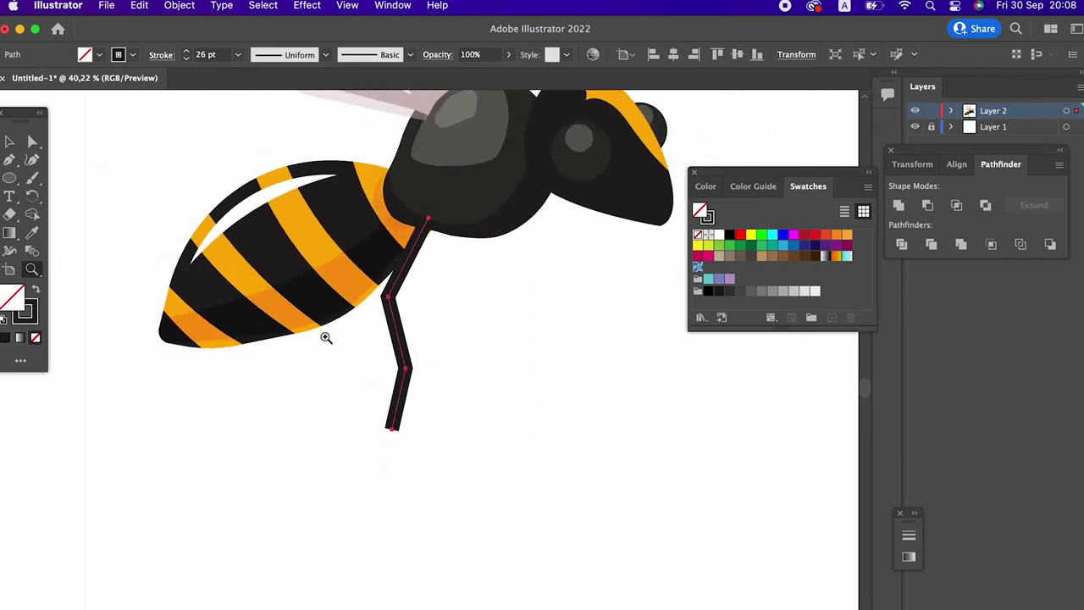
click(10, 141)
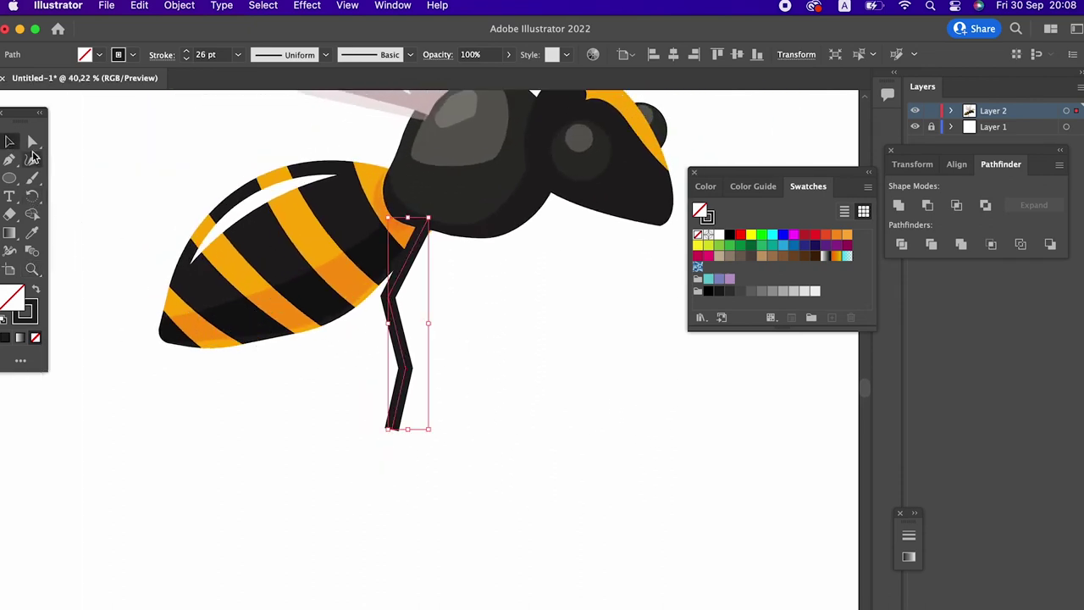
click(9, 251)
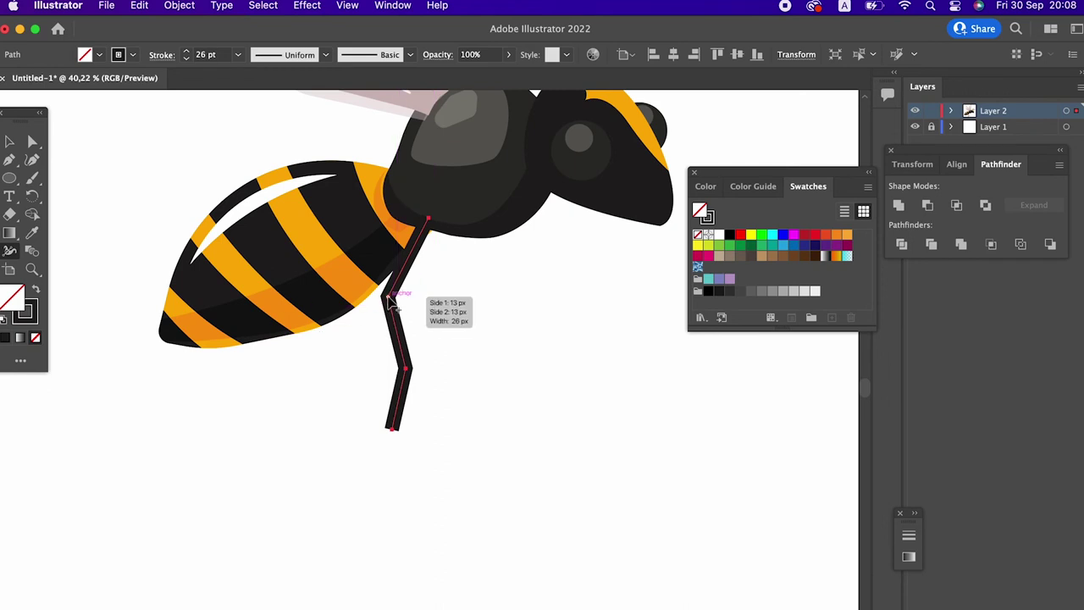
drag(399, 307, 404, 305)
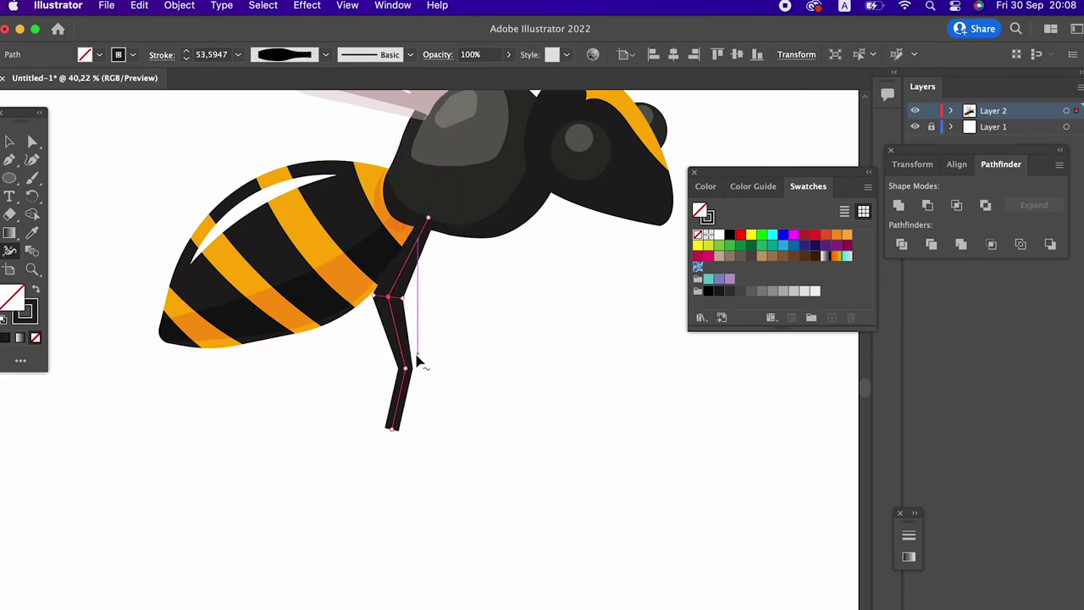
drag(395, 432, 412, 445)
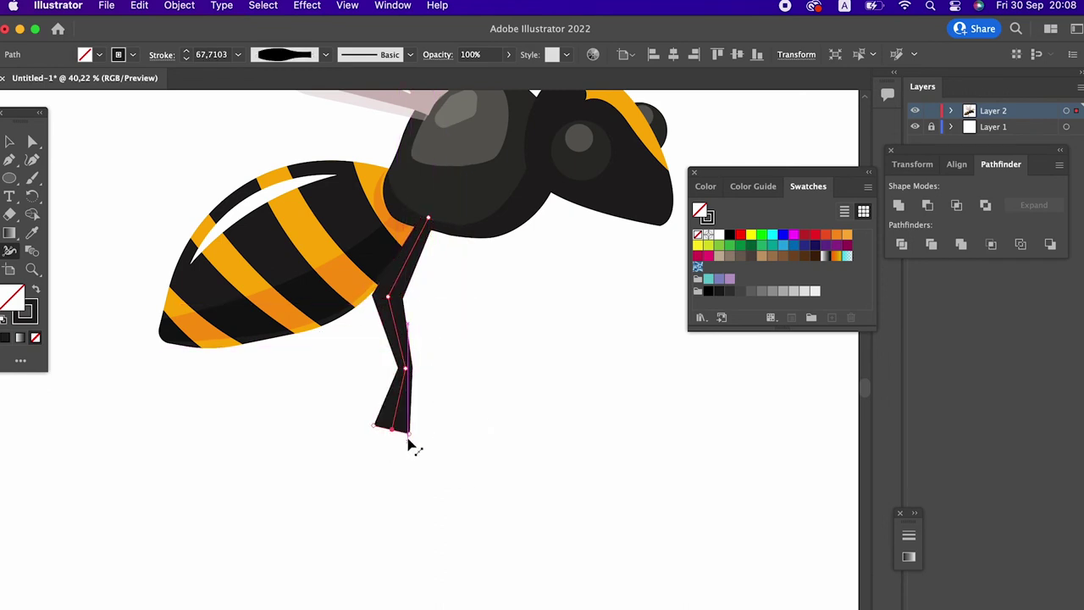
super+click(434, 459)
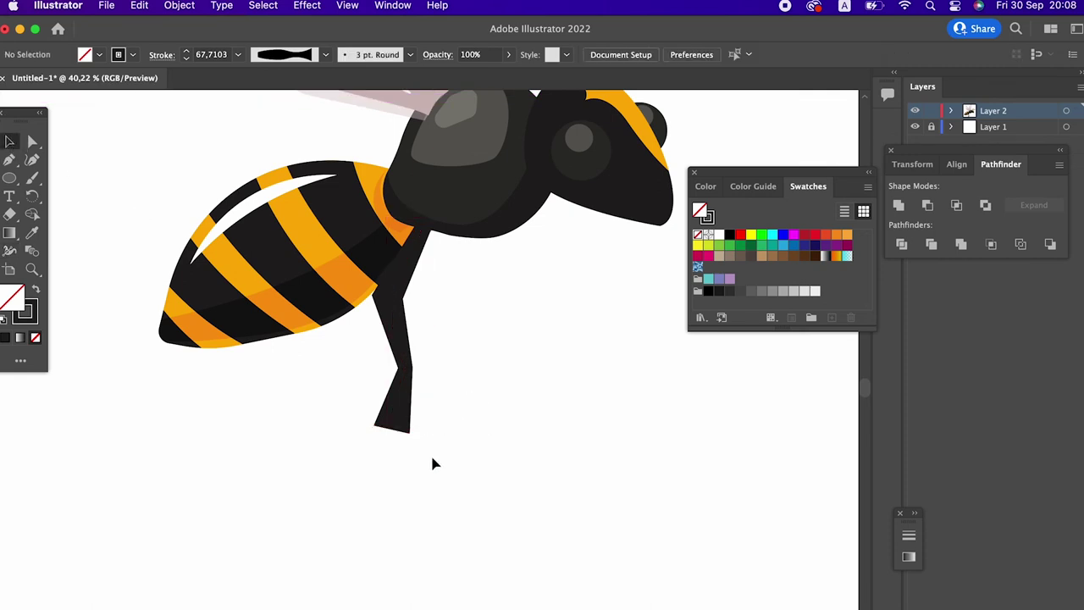
drag(434, 460, 453, 460)
Step: Draw a short vertical foot path and eyedrop the leg's black stroke onto it
click(20, 160)
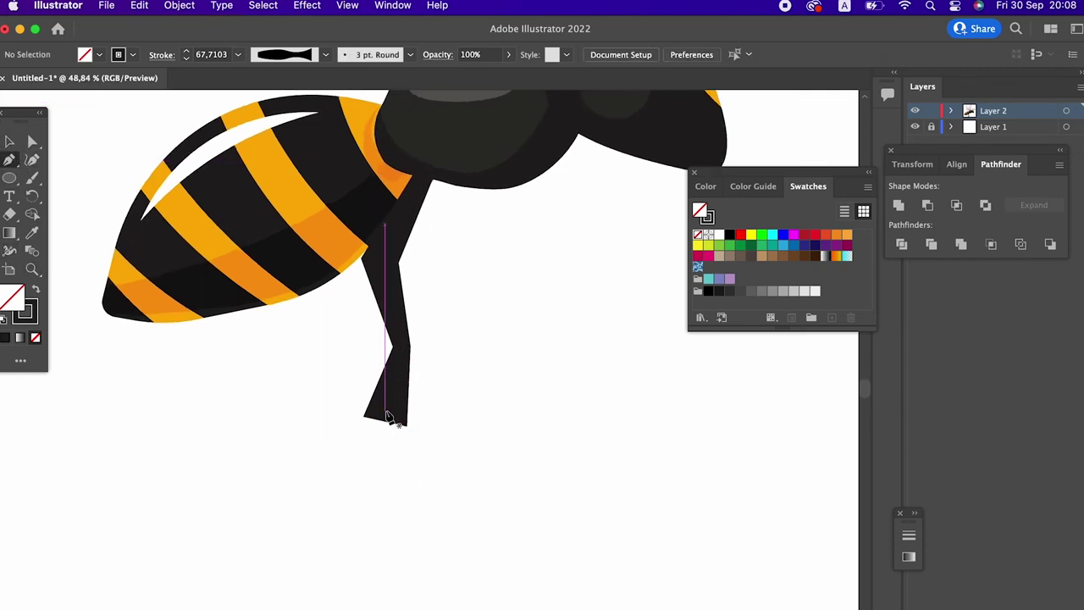
click(388, 405)
click(389, 461)
click(9, 141)
click(32, 235)
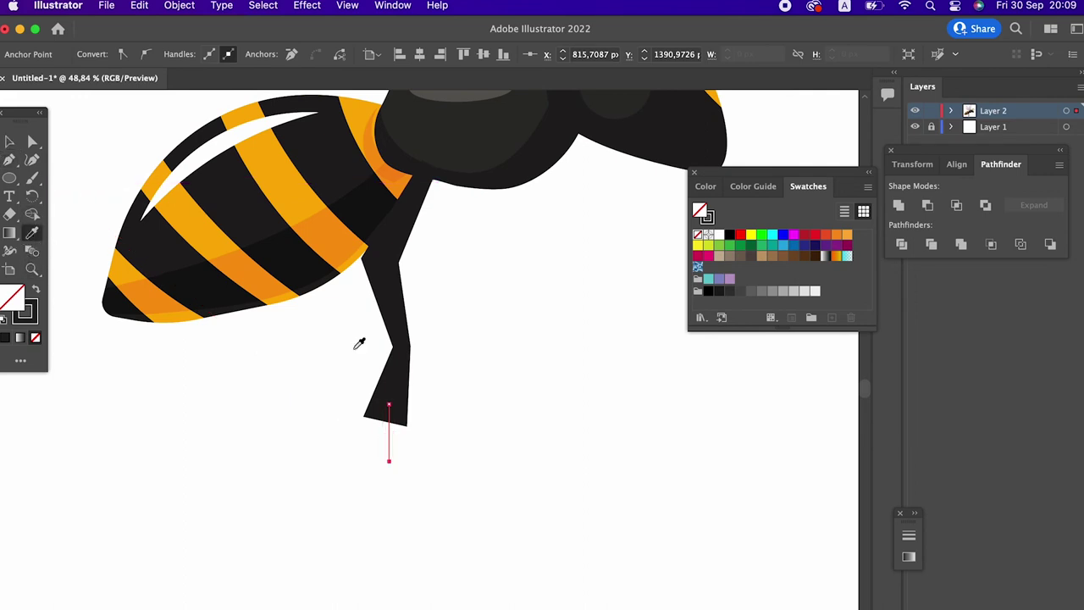
click(403, 368)
Step: Taper the top of the foot stroke and lengthen it downward
click(9, 250)
drag(410, 406, 398, 410)
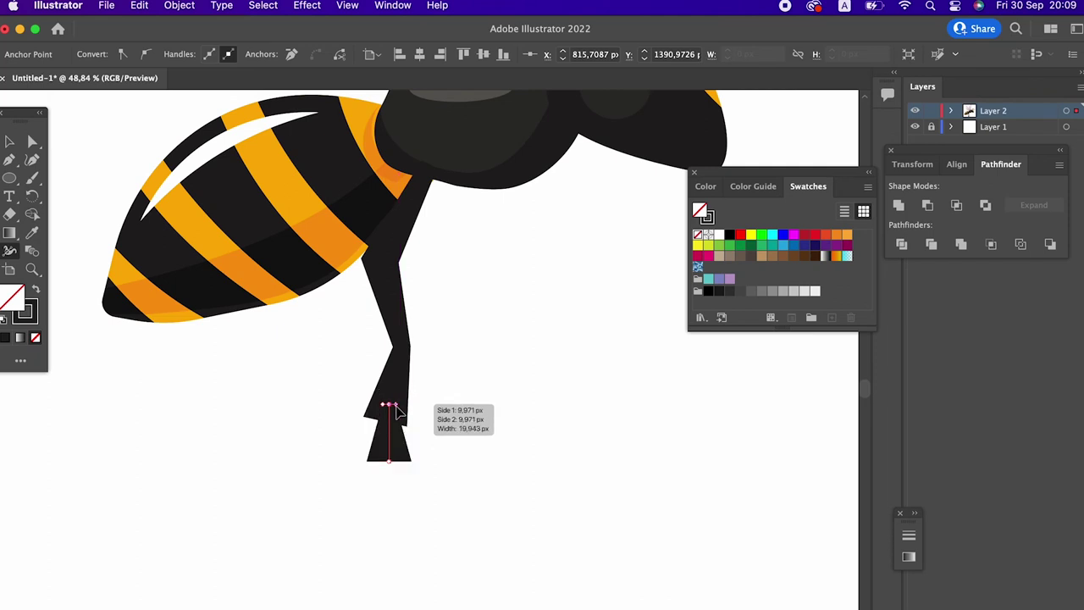
click(387, 477)
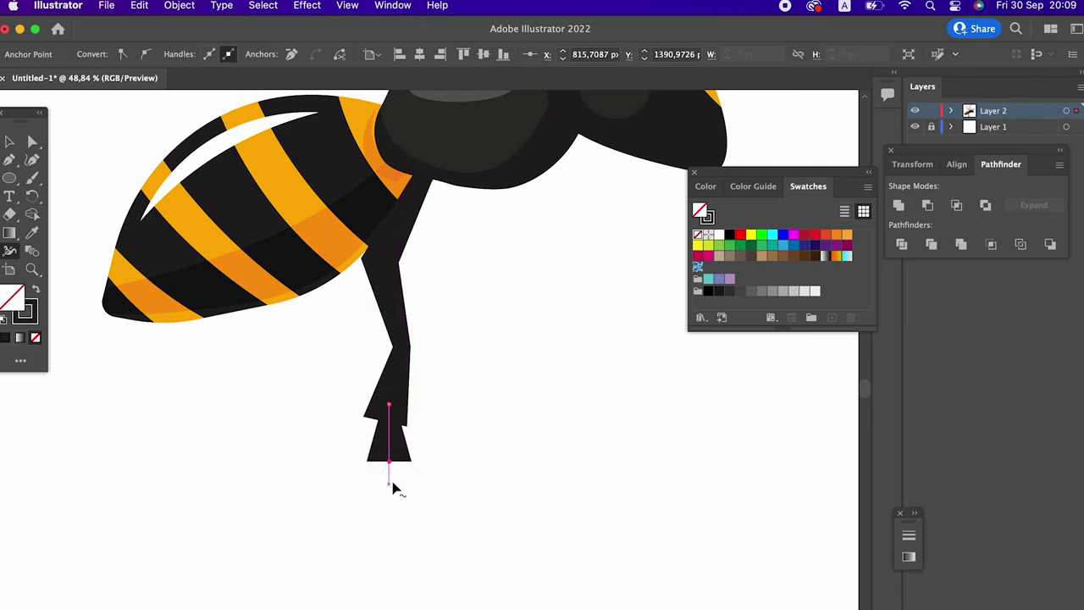
click(391, 465)
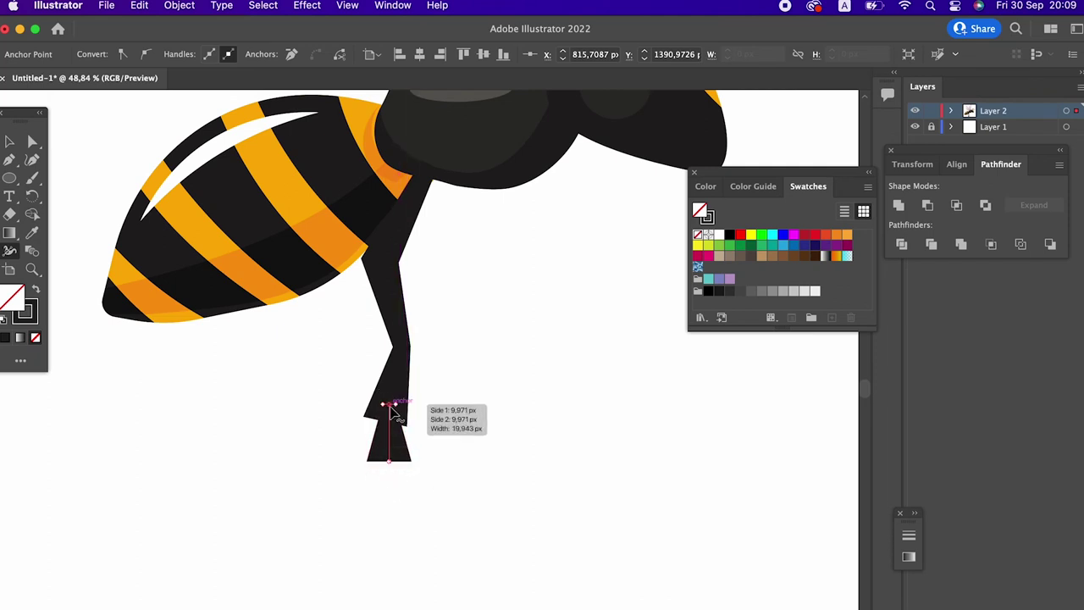
drag(395, 406, 386, 410)
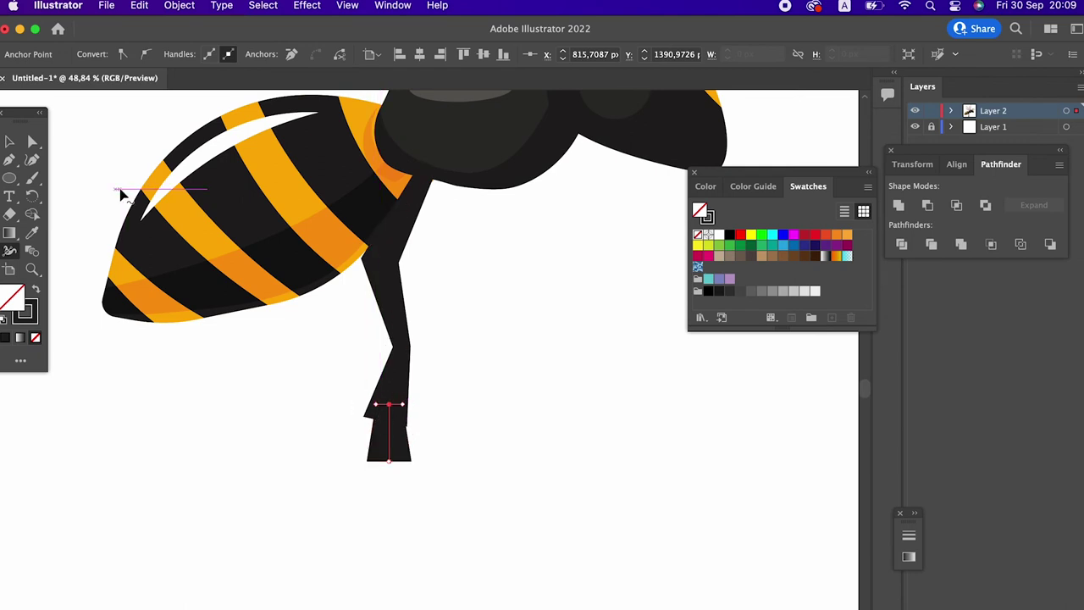
mouse_move(388, 460)
mouse_down()
mouse_move(392, 508)
mouse_move(389, 485)
mouse_up()
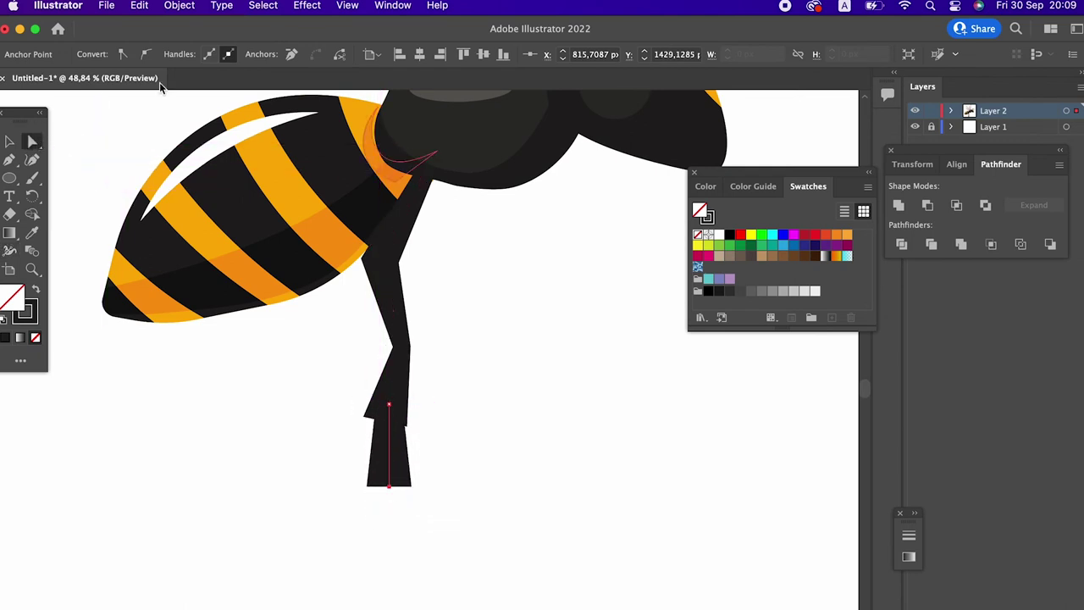
Step: Set the foot's stroke weight to 60 pt
click(10, 142)
drag(474, 514, 334, 454)
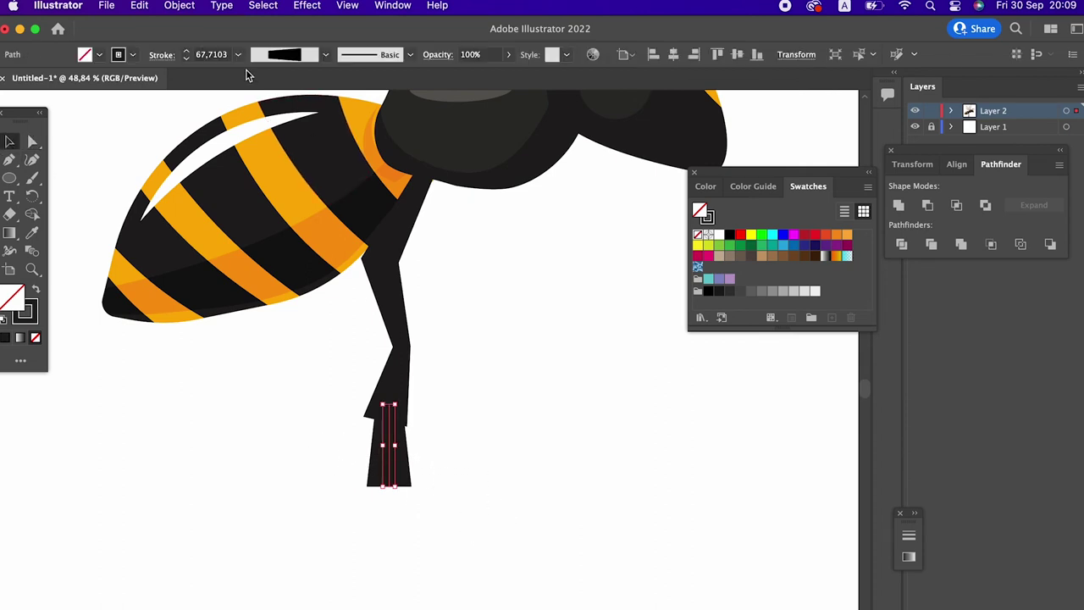
click(185, 58)
click(581, 449)
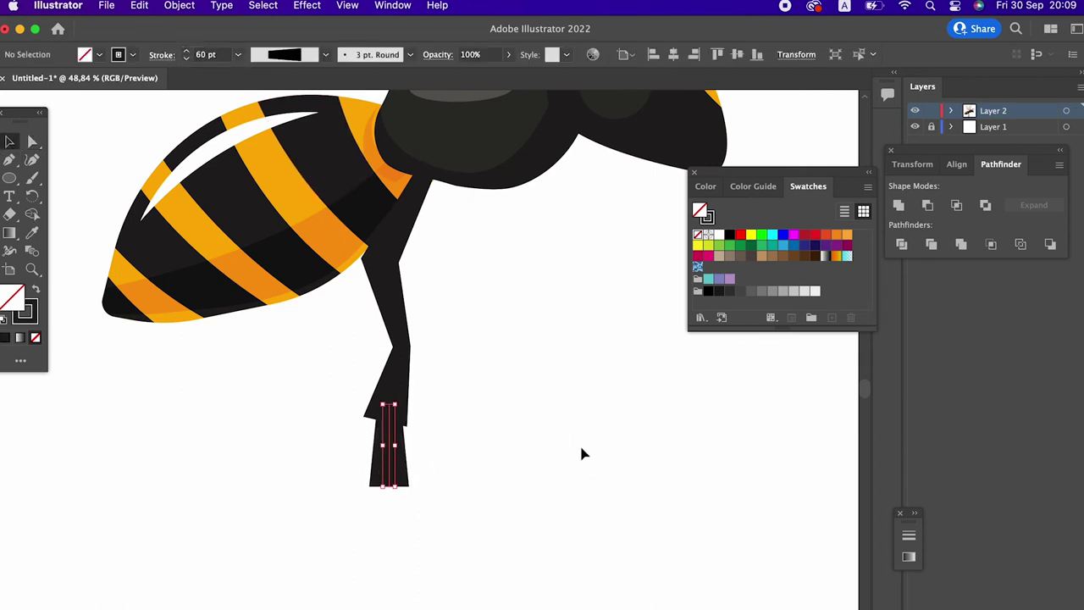
key(z)
alt+click(368, 318)
click(382, 462)
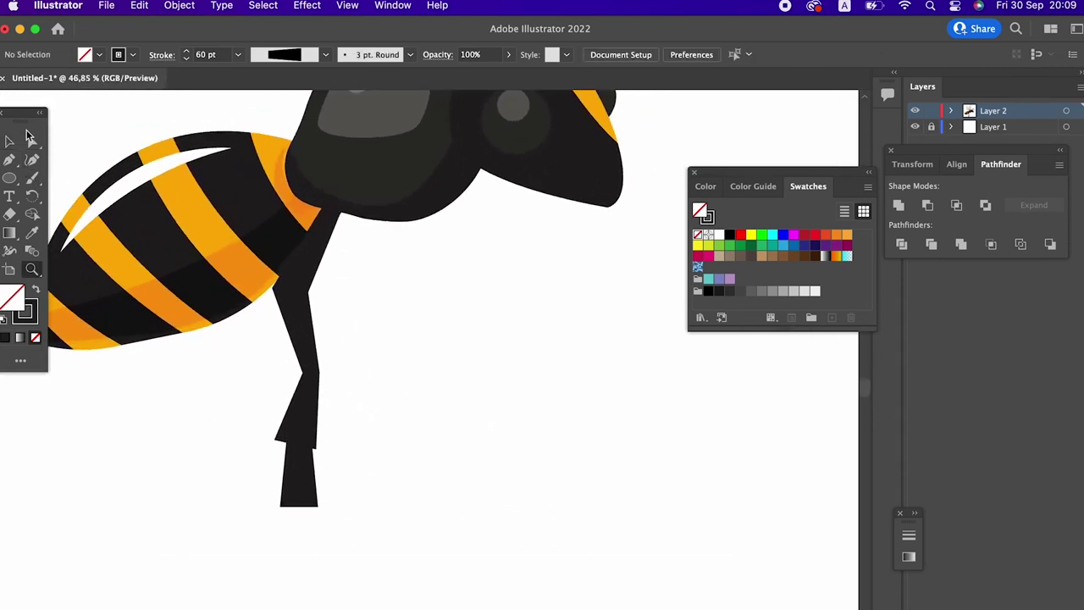
Step: Draw a short claw line below the foot with a 29 pt stroke
click(9, 141)
click(9, 159)
click(298, 496)
click(285, 549)
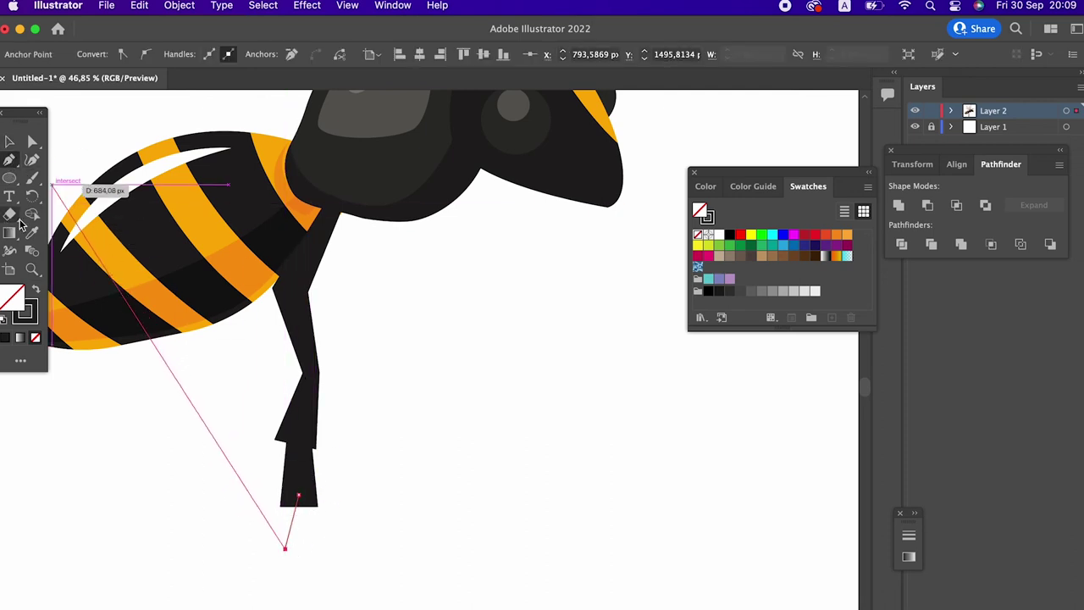
click(298, 495)
click(10, 141)
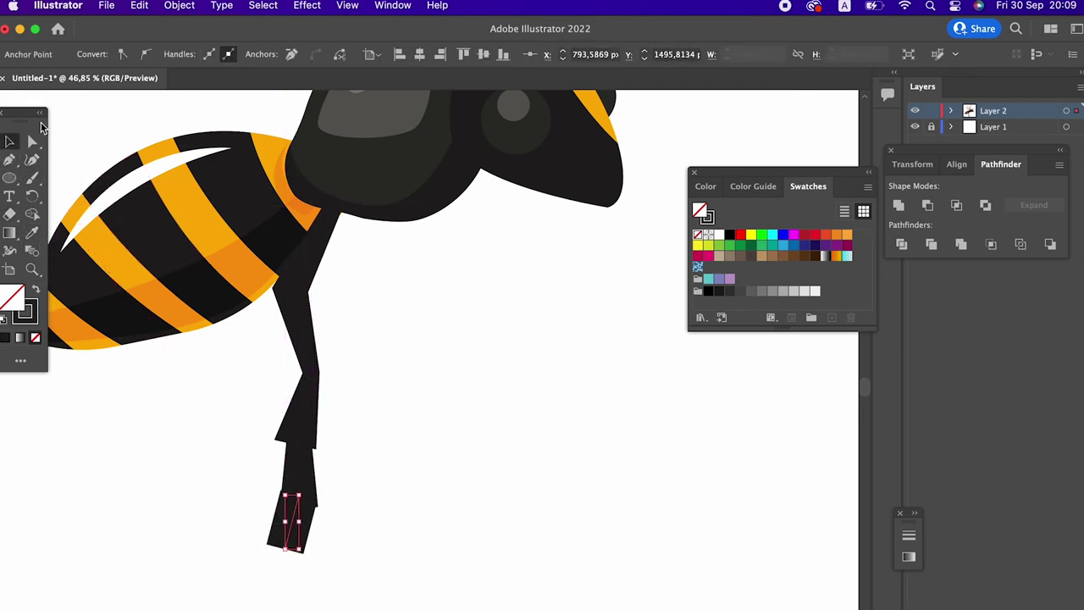
click(286, 521)
click(186, 59)
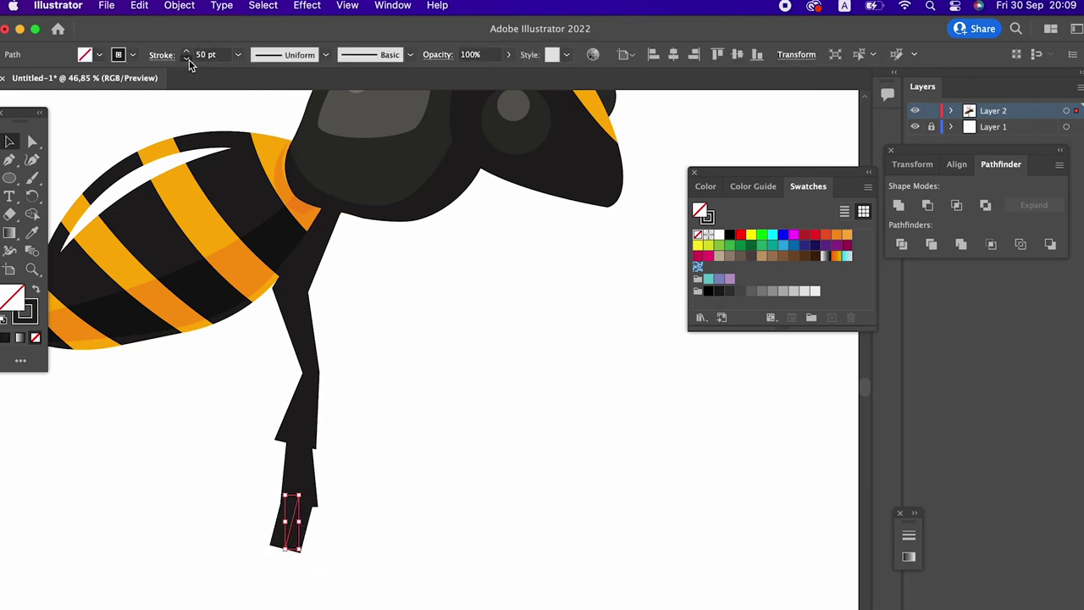
click(186, 58)
click(186, 58)
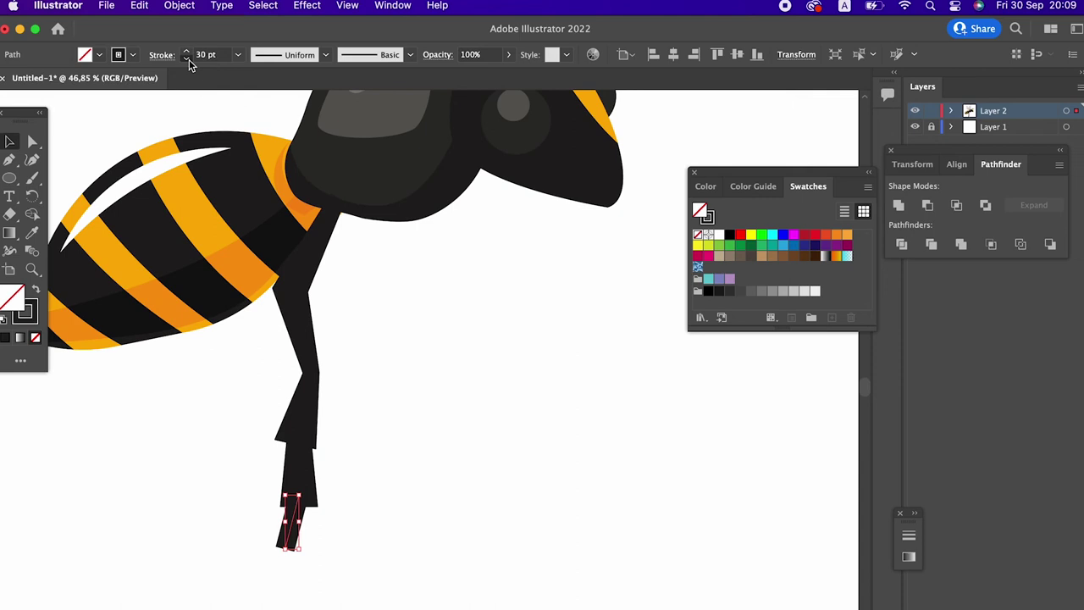
click(169, 66)
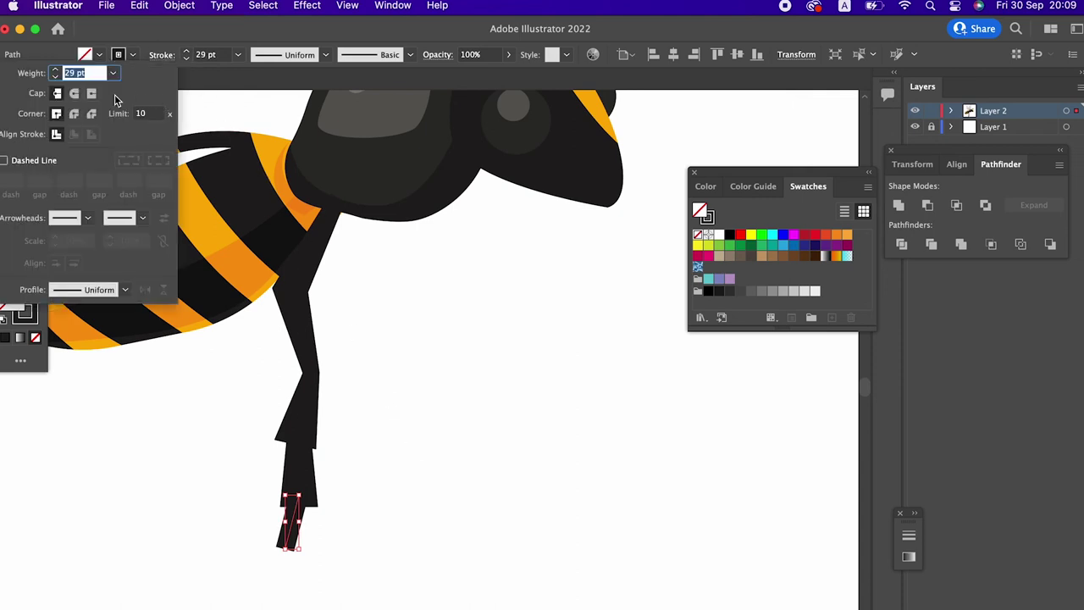
click(474, 424)
Step: Move the leg's knee anchor left and up and reshape the claw tip
alt+click(464, 398)
mouse_move(464, 399)
mouse_down()
mouse_move(388, 399)
mouse_move(492, 482)
mouse_up()
click(9, 141)
click(332, 381)
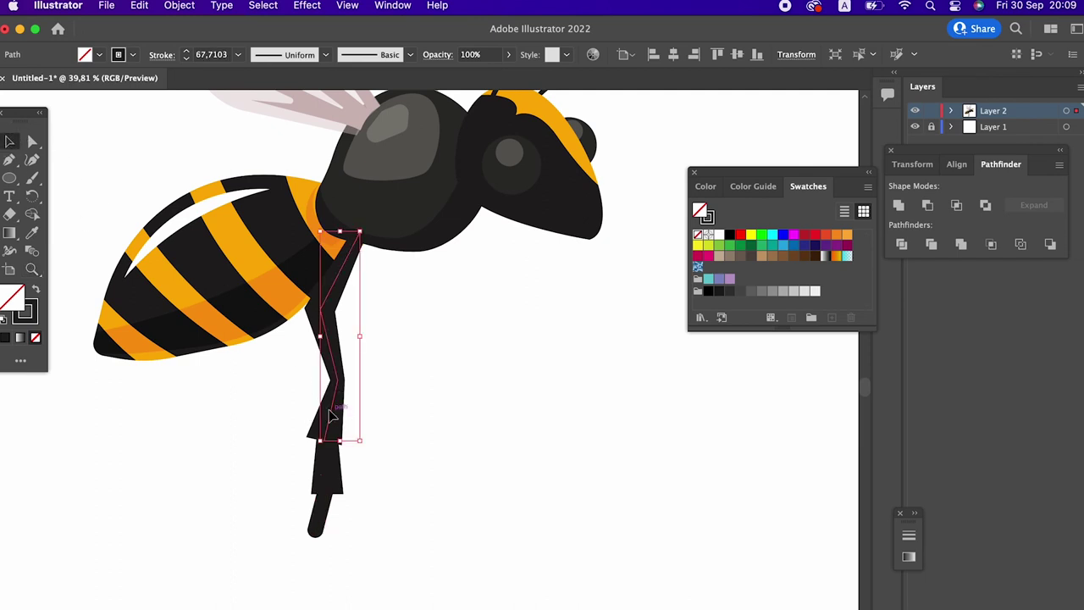
click(32, 140)
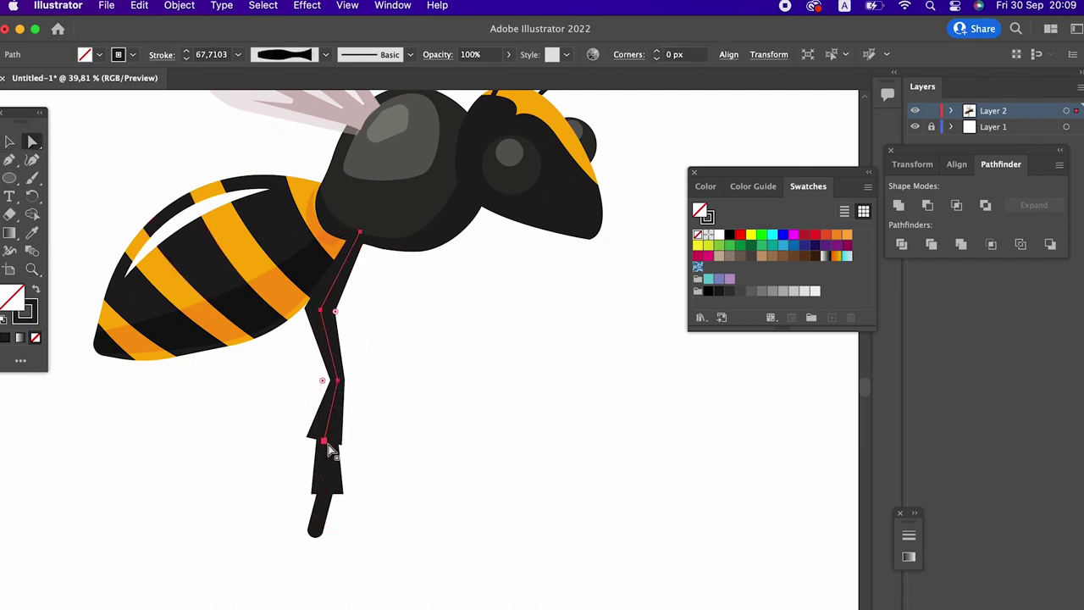
mouse_move(328, 449)
mouse_down()
mouse_move(314, 435)
mouse_move(322, 454)
mouse_up()
click(345, 471)
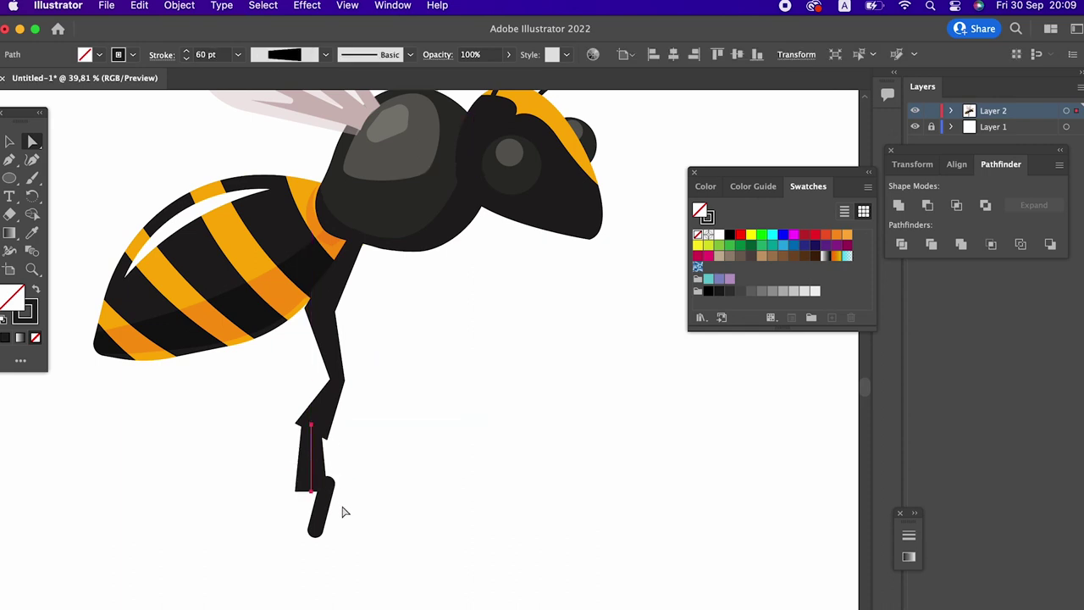
click(316, 529)
drag(316, 529, 301, 525)
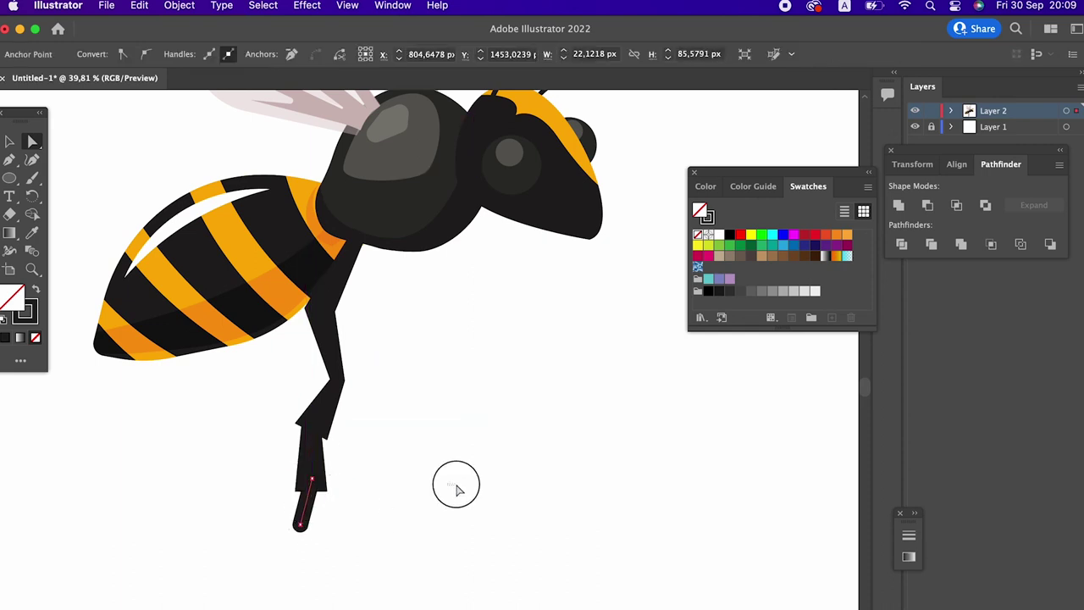
click(456, 488)
key(z)
drag(601, 406, 460, 331)
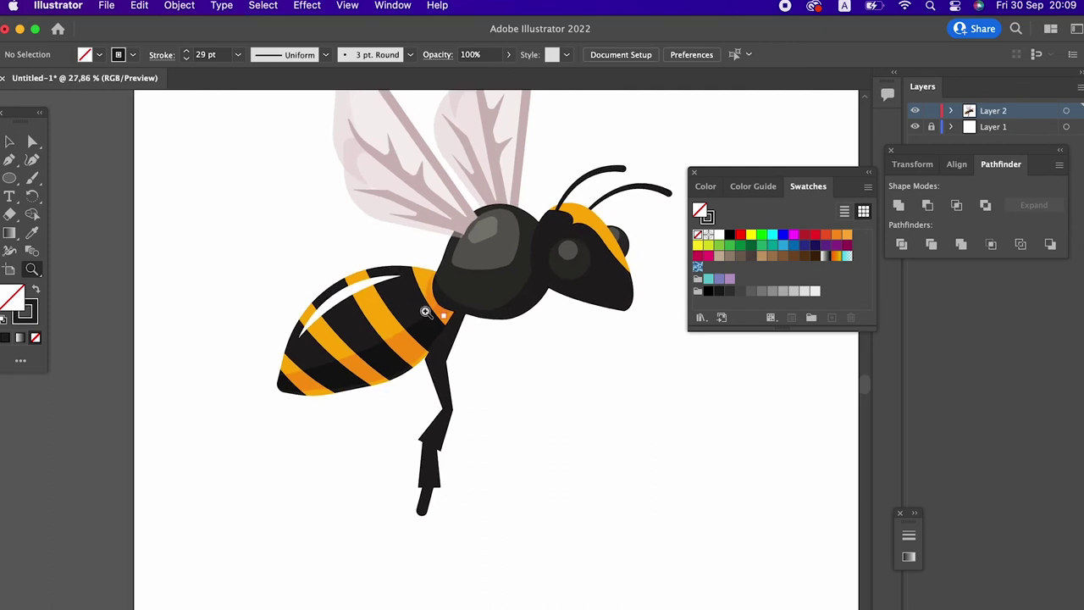
Step: Select the leg, foot and claw and apply Object > Expand Appearance
click(11, 142)
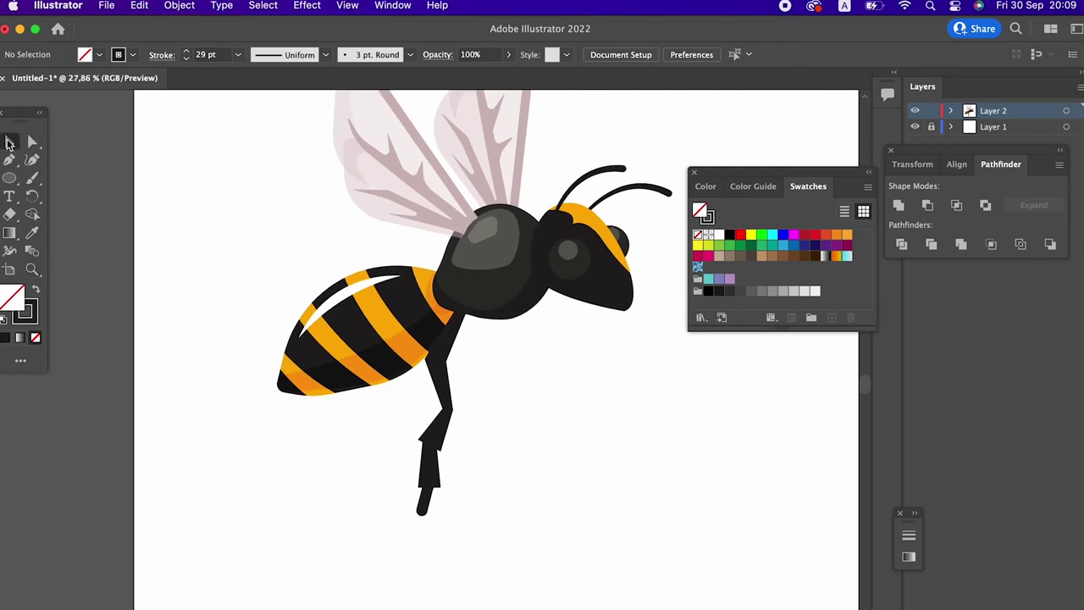
click(446, 405)
key(z)
drag(527, 487, 546, 487)
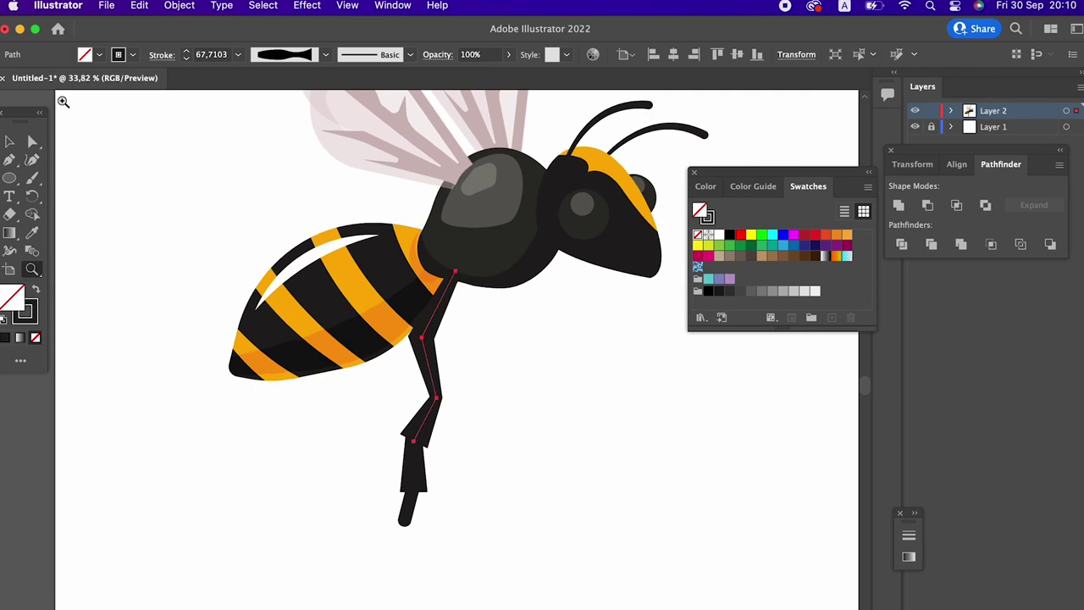
click(10, 143)
drag(497, 551, 347, 410)
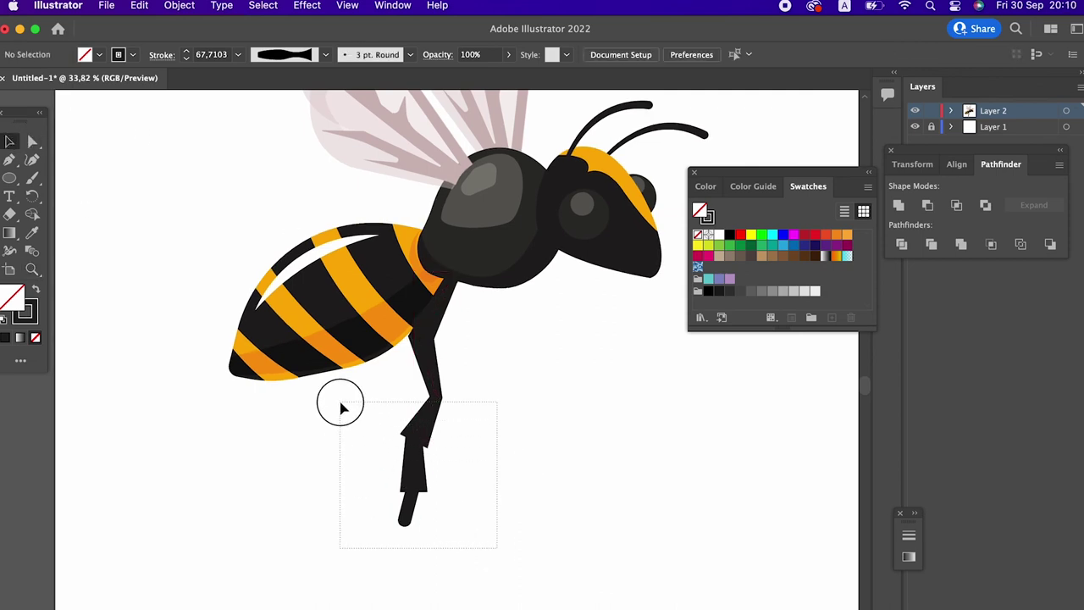
click(180, 7)
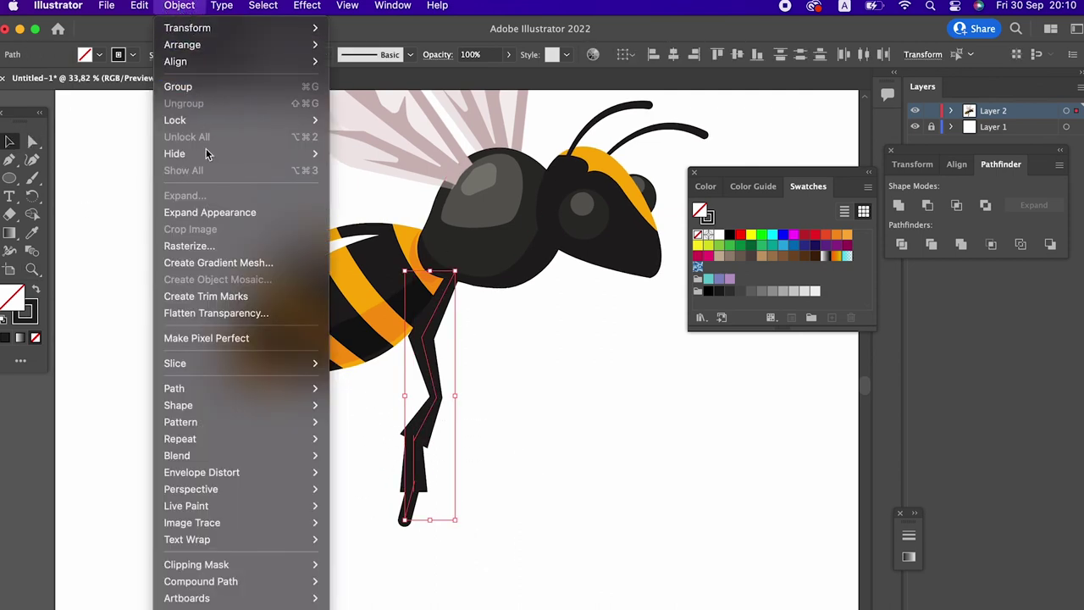
click(216, 211)
Step: Expand the leg pieces into filled shapes with Object > Expand, after undoing a merge
mouse_move(543, 526)
mouse_down()
mouse_move(407, 472)
mouse_move(367, 415)
mouse_up()
click(898, 206)
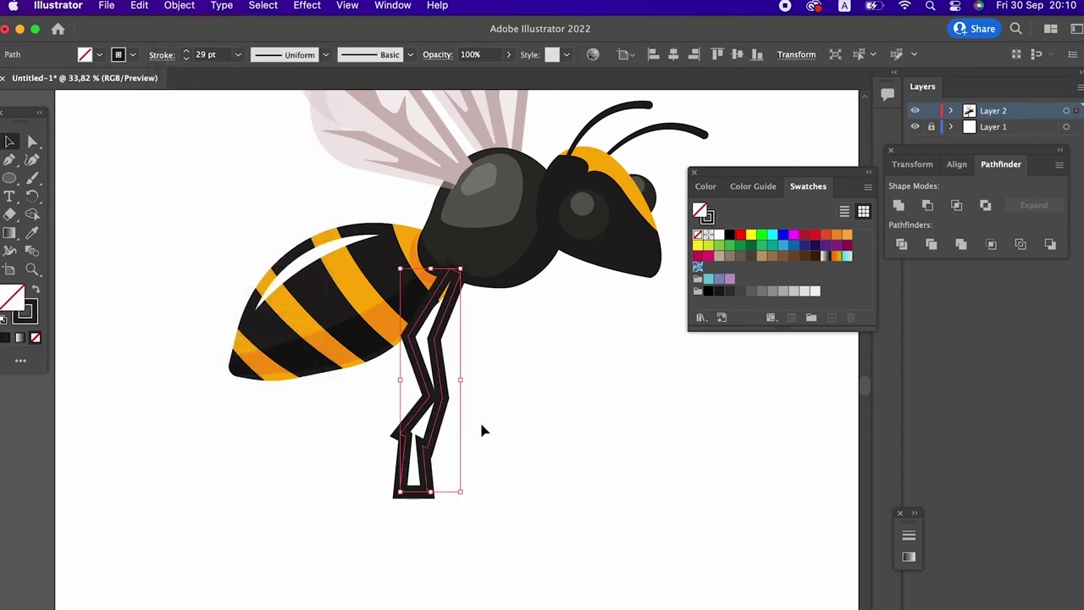
key(ctrl+z)
drag(508, 520, 351, 431)
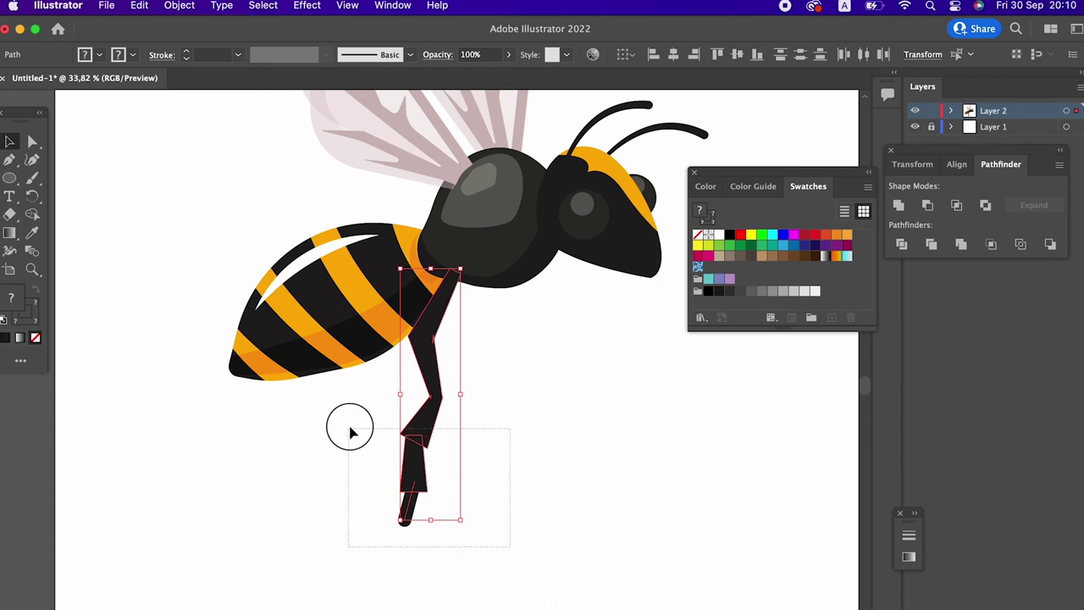
click(173, 6)
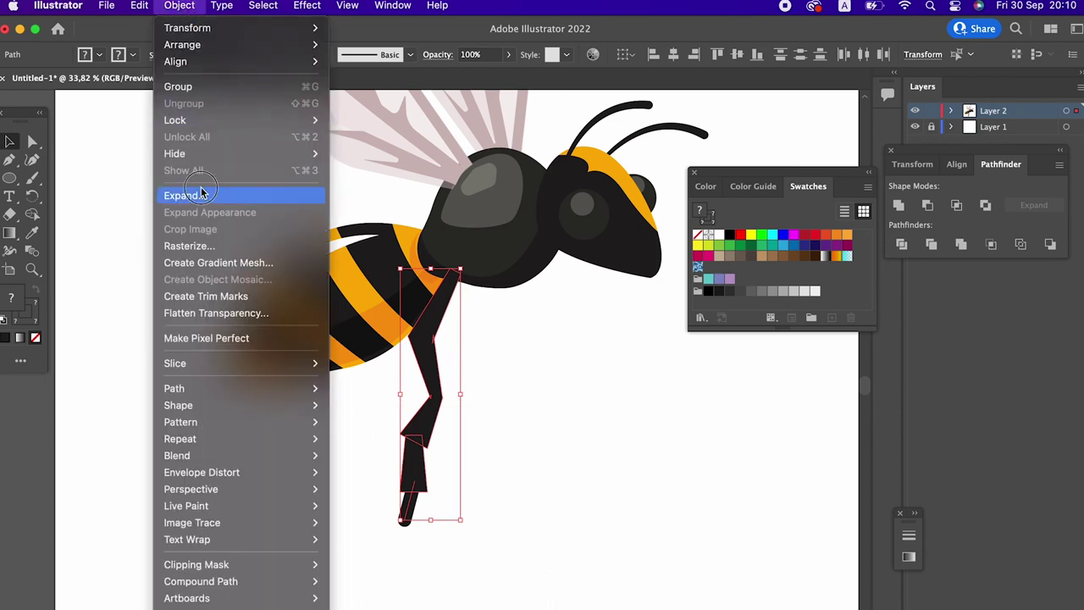
click(203, 196)
click(597, 446)
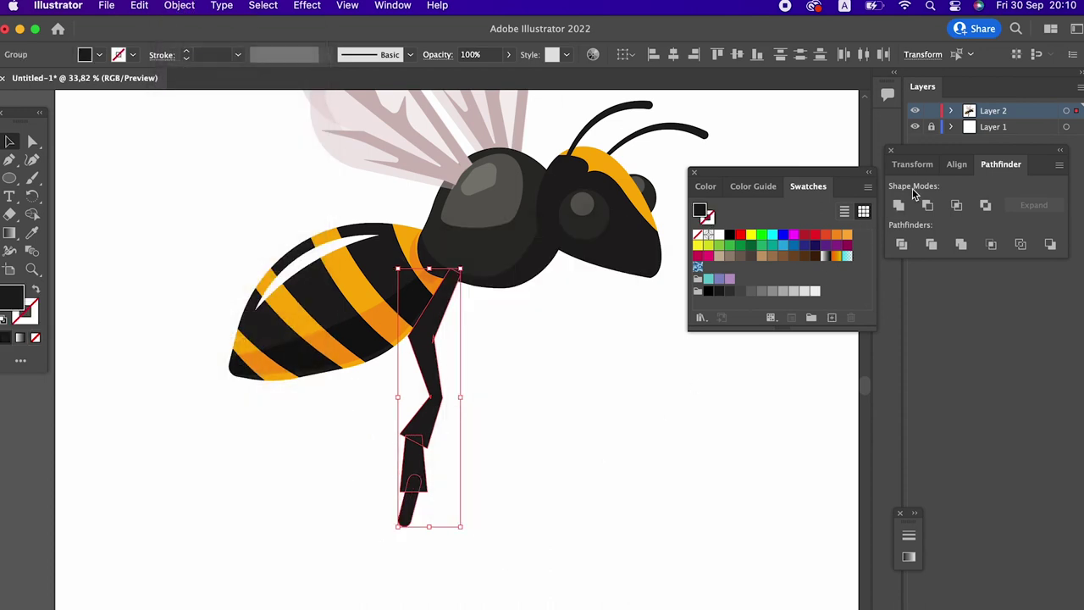
click(642, 499)
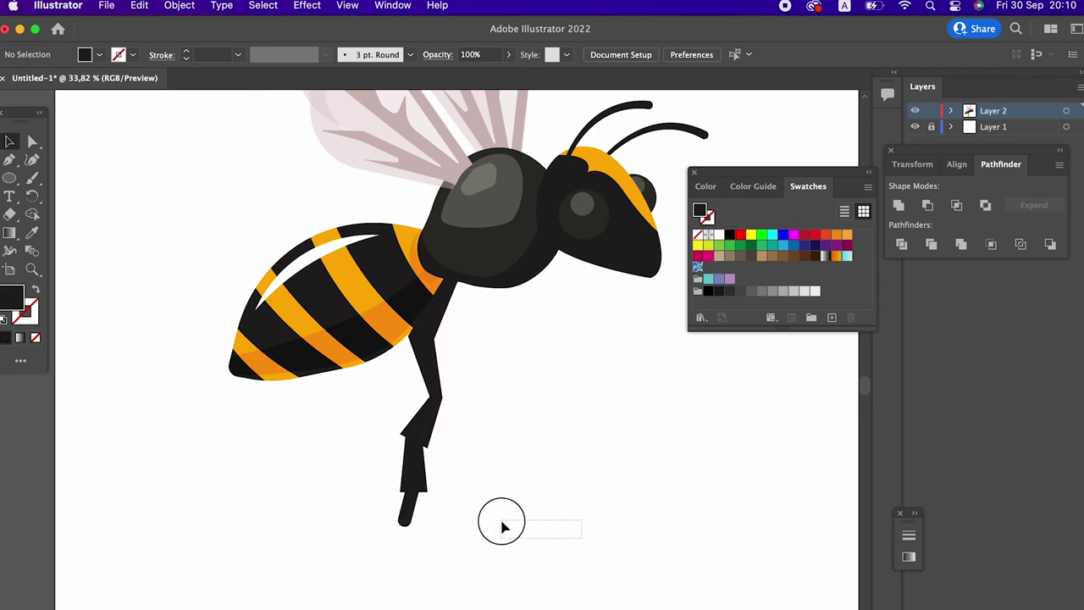
Step: Paste a leg copy in front, shift it left, send it to the back and tilt it slightly
click(401, 464)
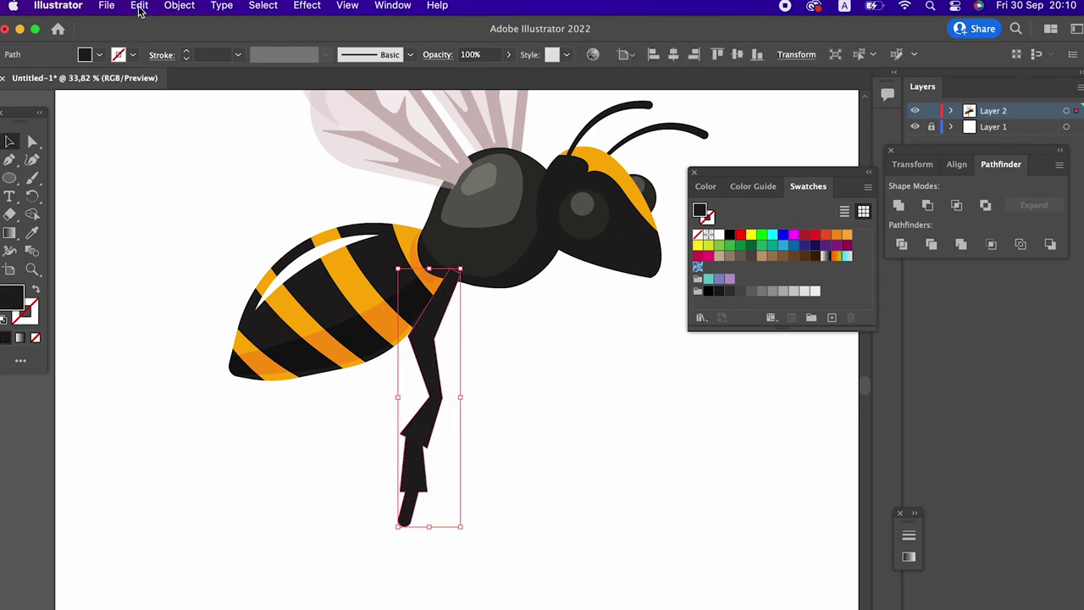
click(140, 7)
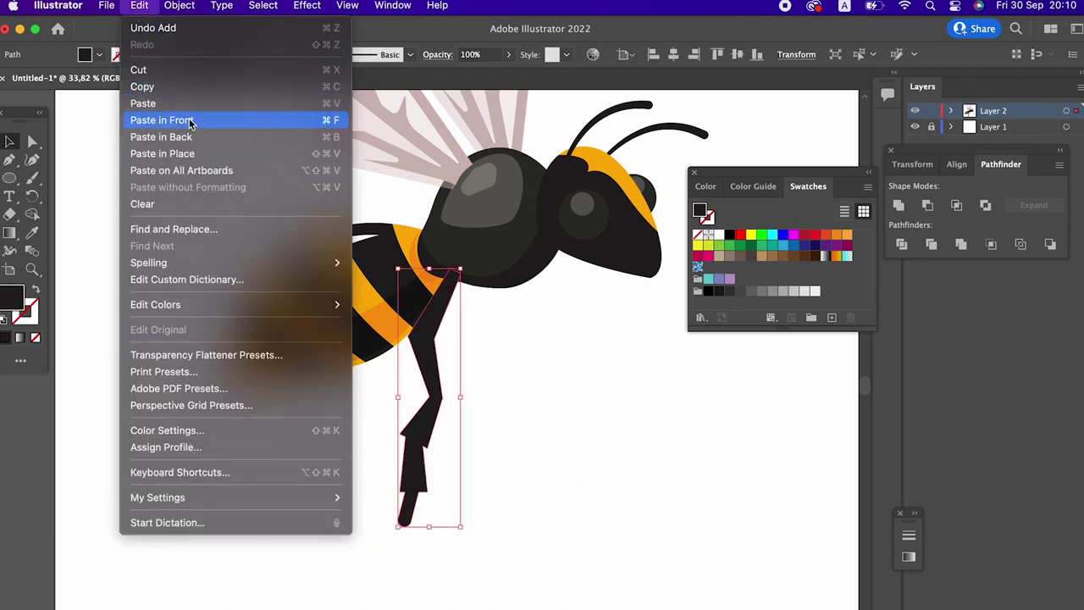
click(189, 123)
drag(427, 440, 384, 433)
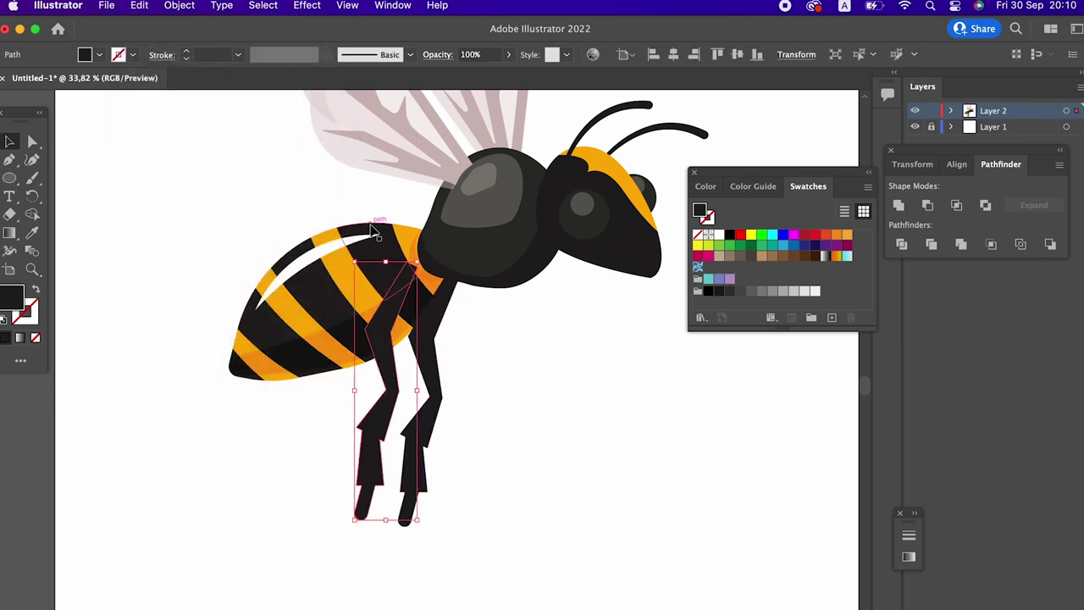
click(179, 7)
mouse_move(182, 45)
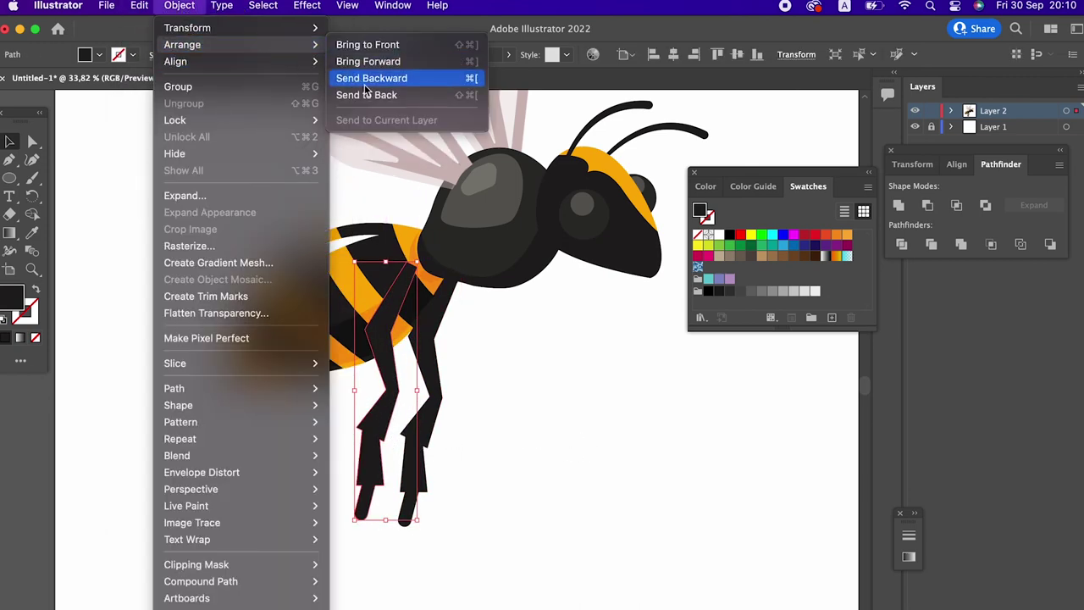
key(Return)
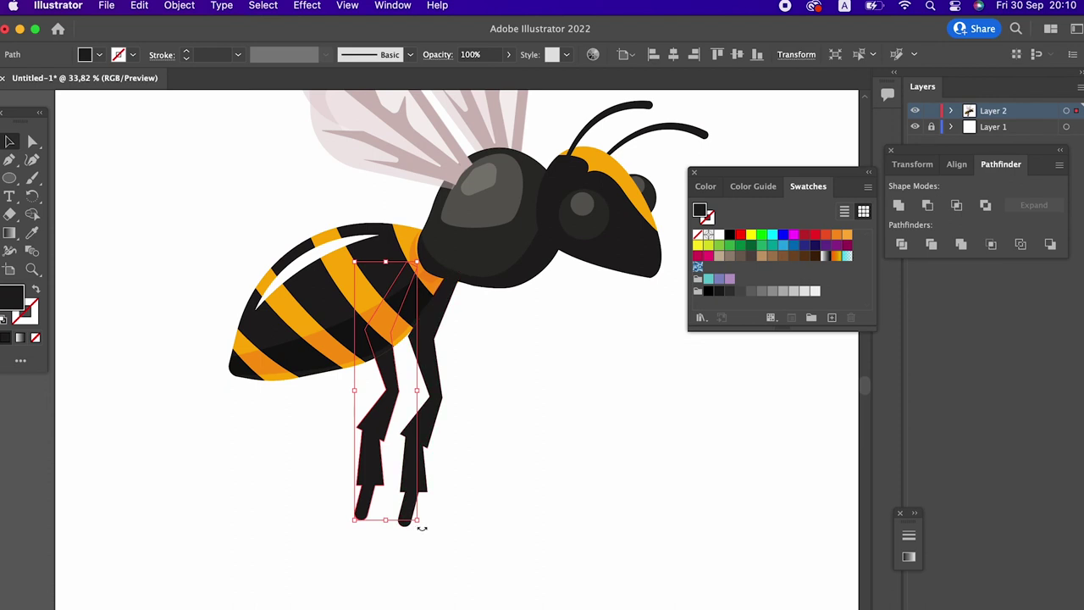
drag(421, 528, 377, 508)
click(542, 562)
scroll(542, 542, down, 1)
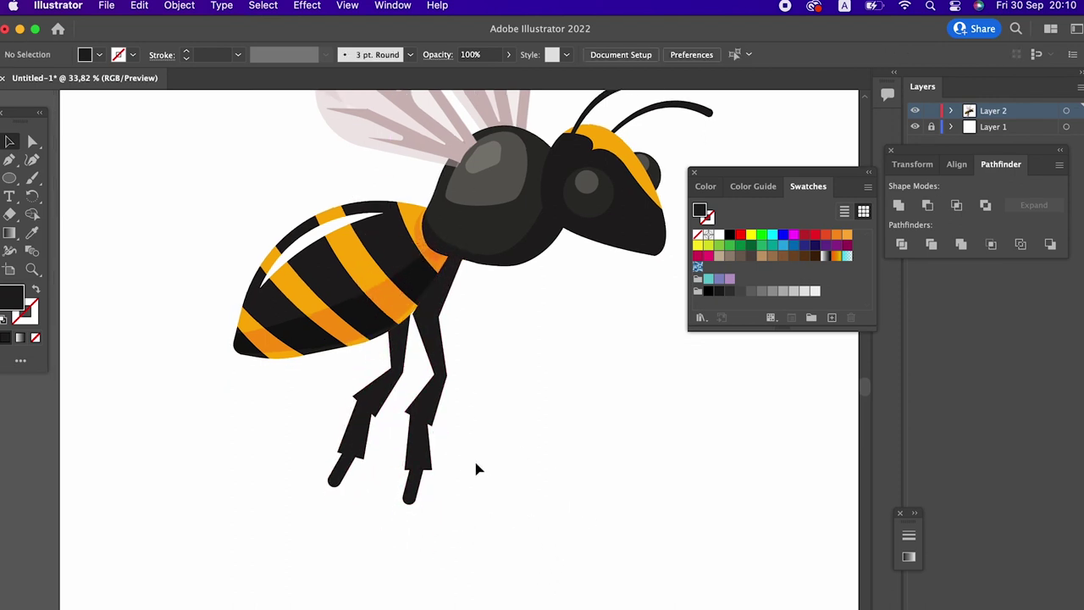
scroll(542, 424, up, 2)
scroll(542, 423, right, 2)
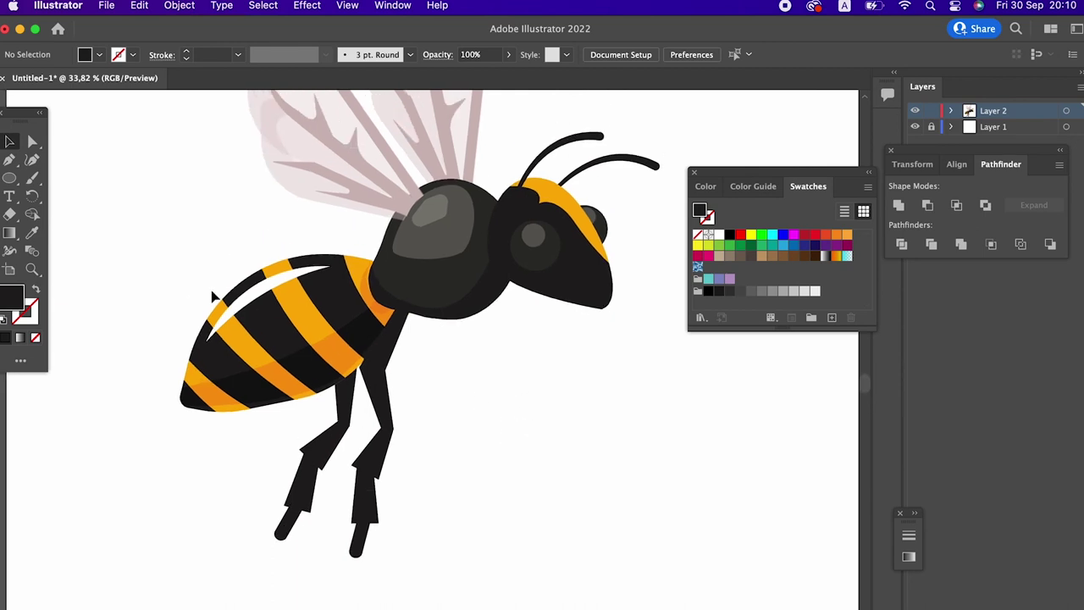
Step: Draw a jointed leg path under the head with a 38 pt black stroke
click(8, 160)
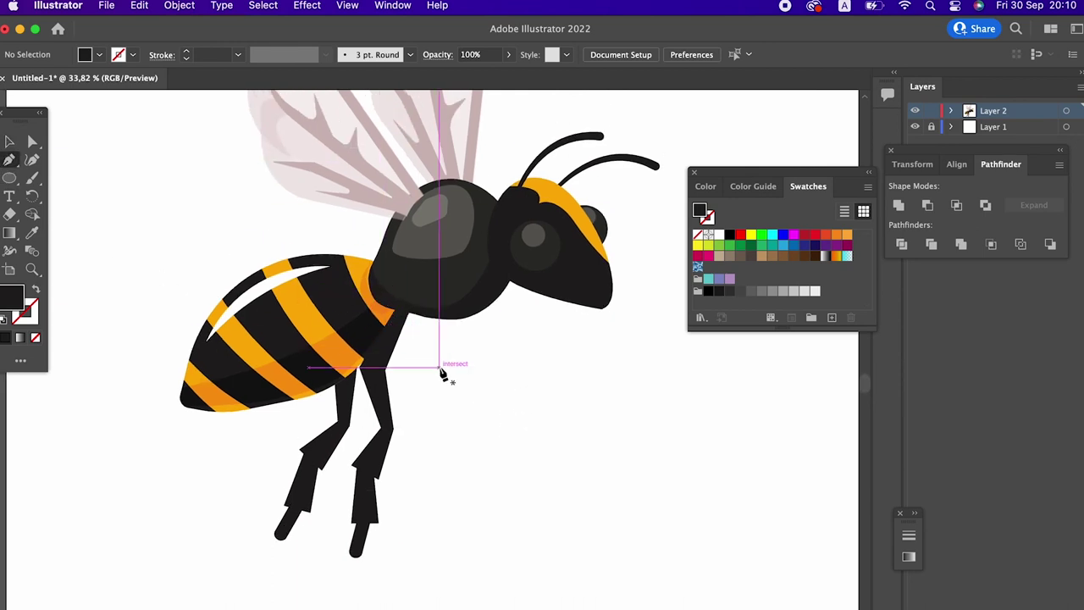
click(481, 290)
click(534, 320)
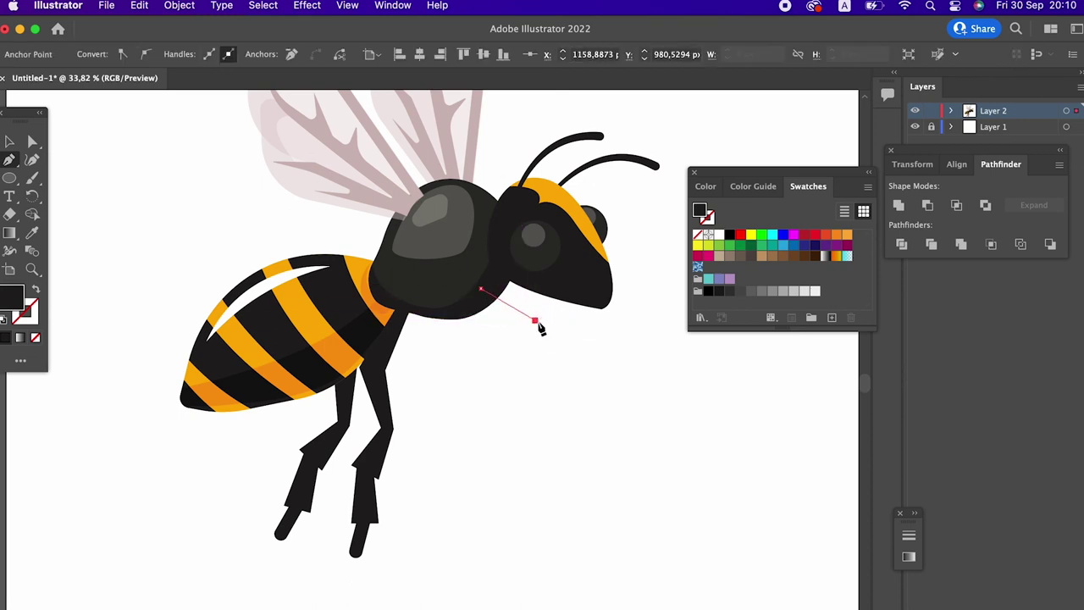
click(551, 366)
click(540, 401)
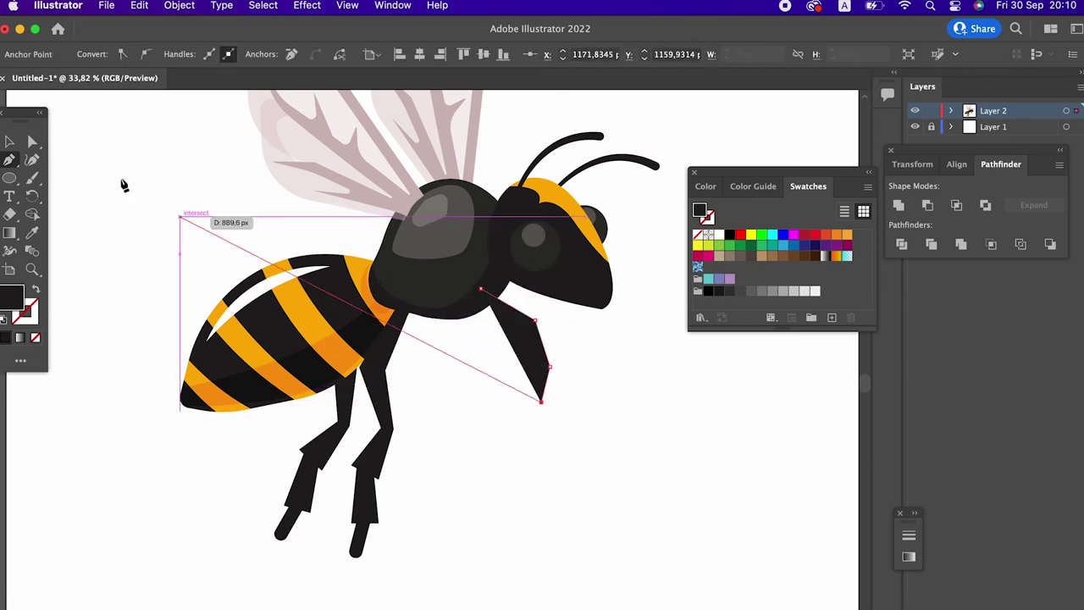
click(37, 290)
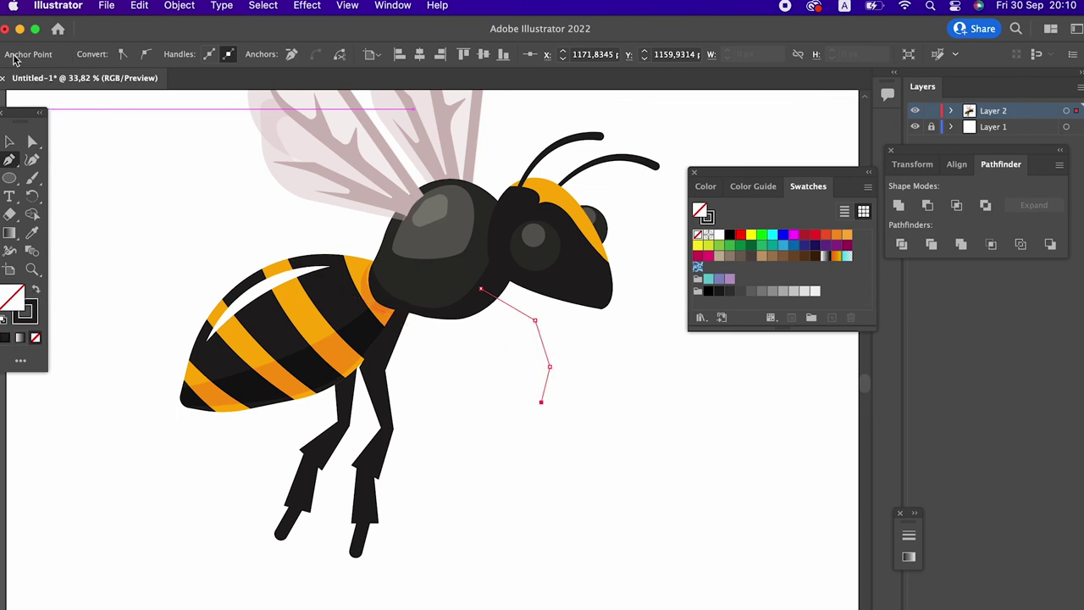
key(v)
drag(535, 388, 534, 388)
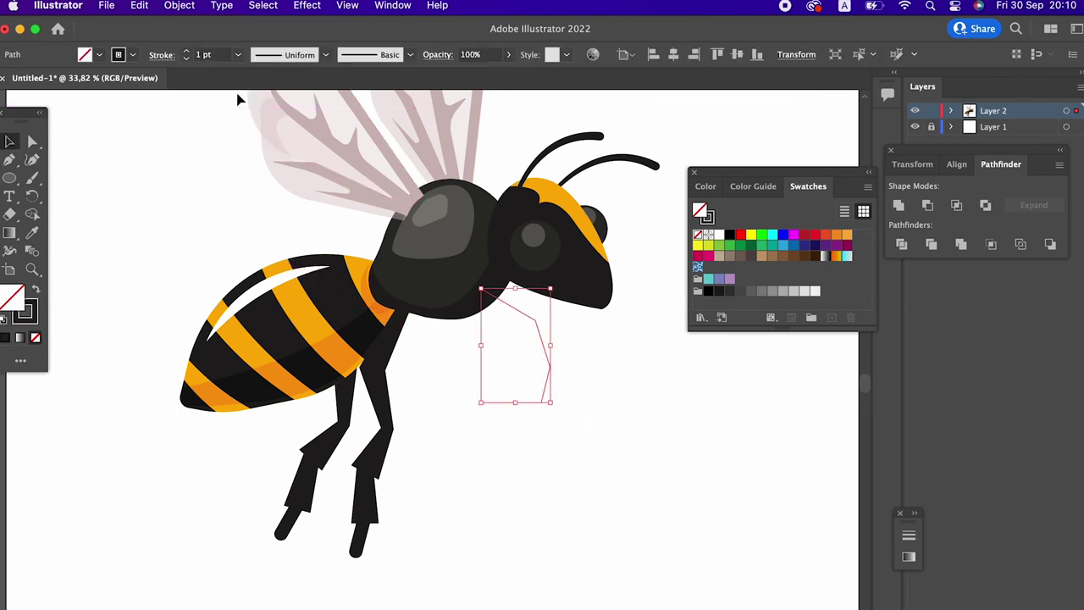
click(188, 54)
text(38)
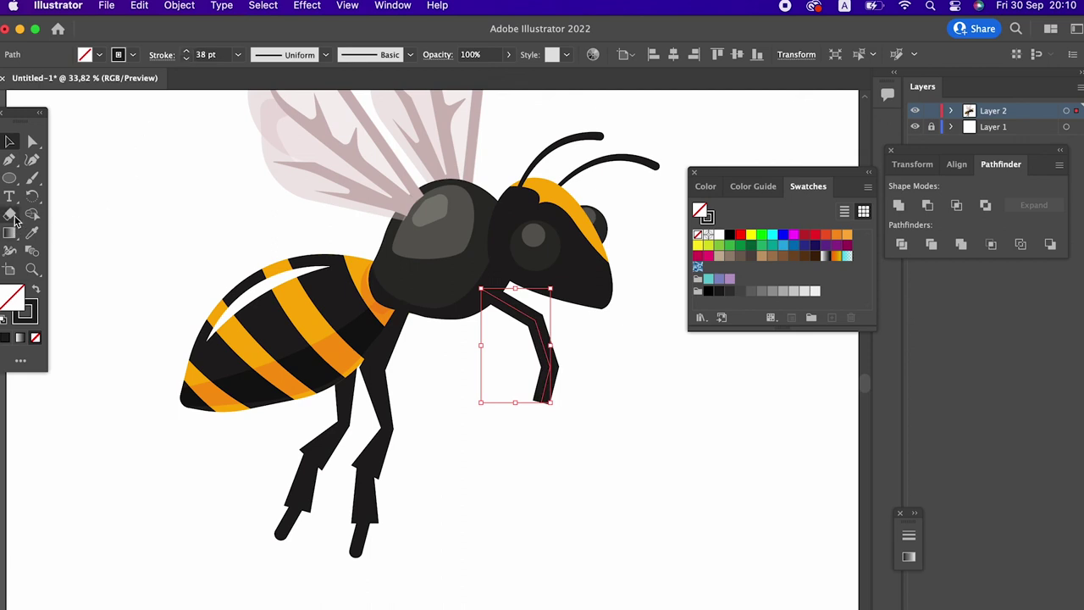
Step: Widen the new leg's stroke at a joint and along its lower part
click(9, 251)
drag(526, 322, 523, 337)
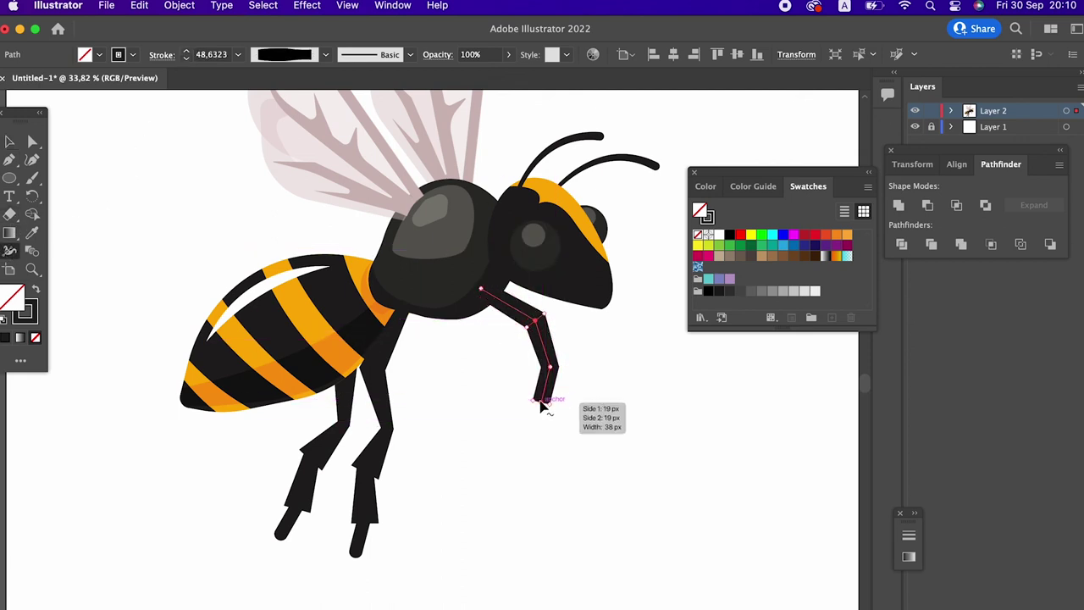
mouse_move(546, 398)
mouse_down()
mouse_move(523, 398)
mouse_move(532, 399)
mouse_up()
key(z)
drag(597, 348, 632, 370)
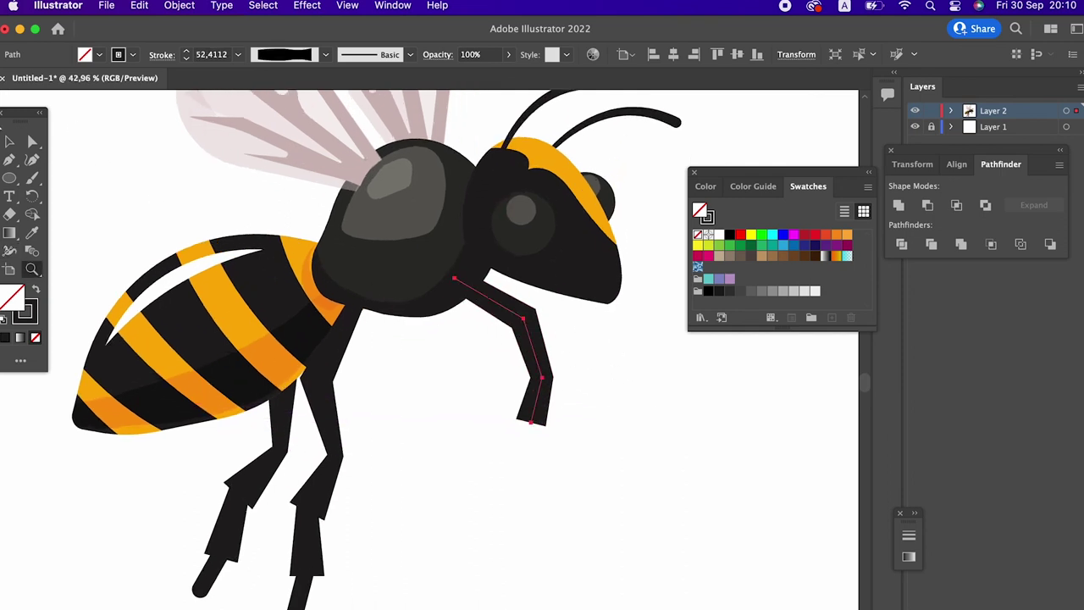
click(4, 141)
click(532, 518)
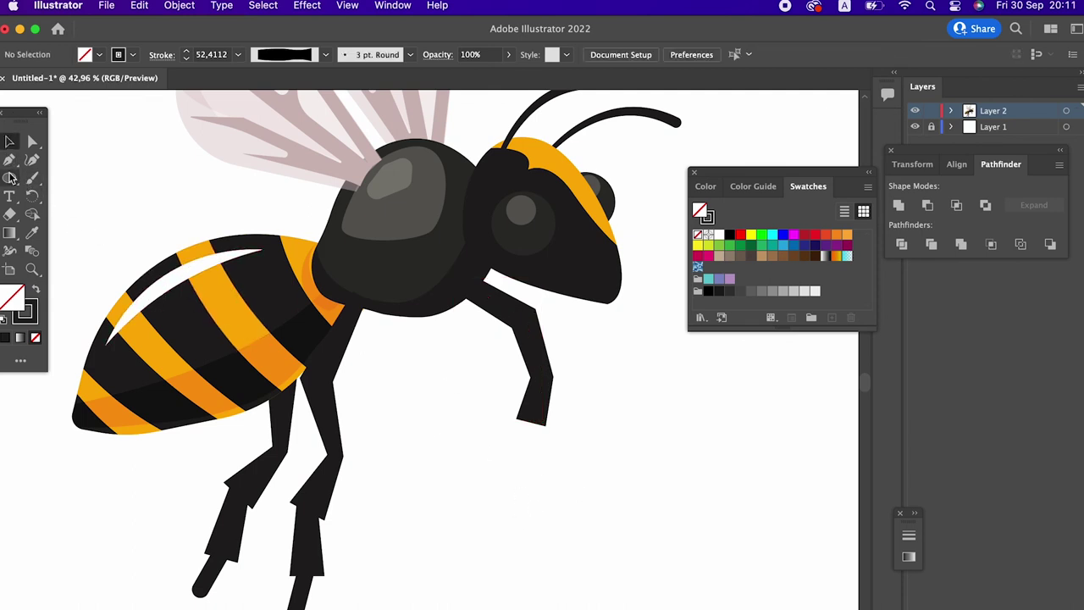
Step: Begin a curved foot path at the front leg's tip
key(p)
click(483, 435)
drag(513, 449, 532, 432)
Step: End the curved foot path at the leg tip and reshape its anchor points
click(535, 405)
click(8, 141)
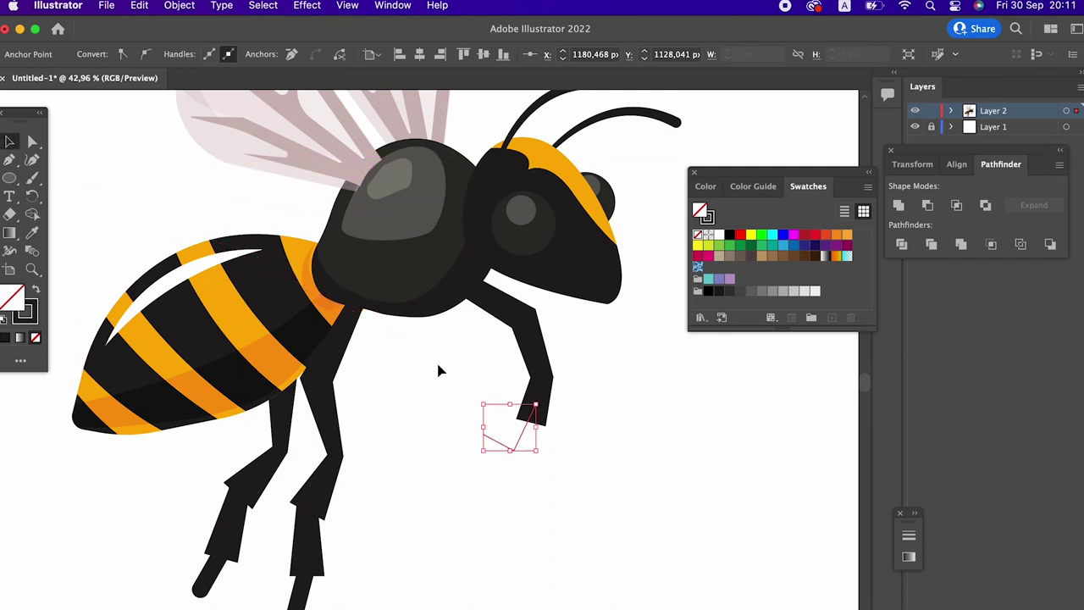
click(500, 448)
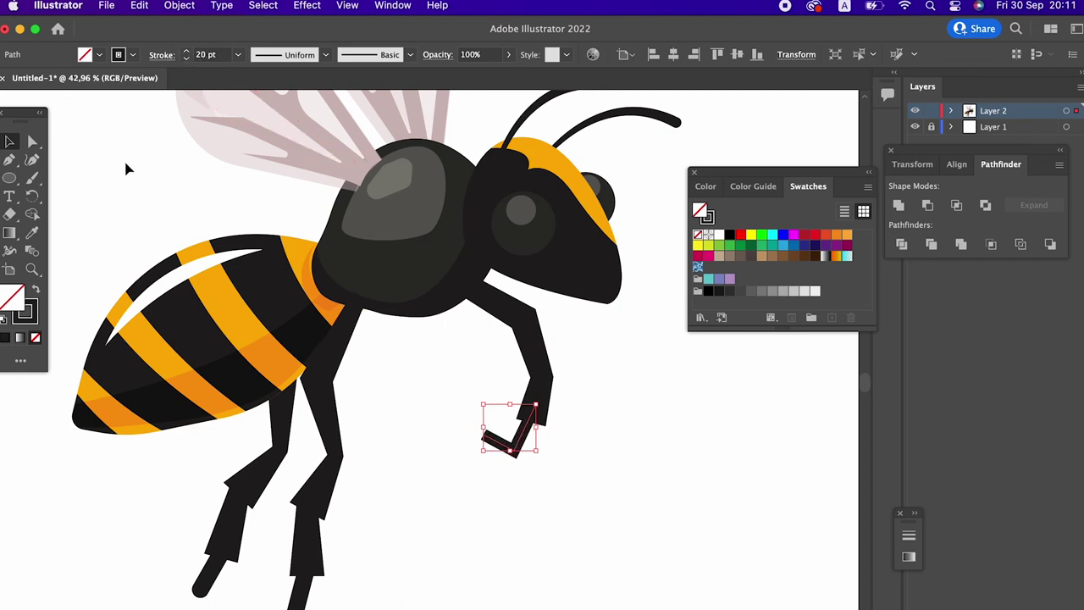
click(34, 143)
drag(491, 447, 484, 447)
mouse_move(545, 467)
mouse_down()
mouse_move(505, 449)
mouse_move(497, 425)
mouse_up()
Step: Vary the foot's stroke width along the path and thicken the stroke
click(11, 253)
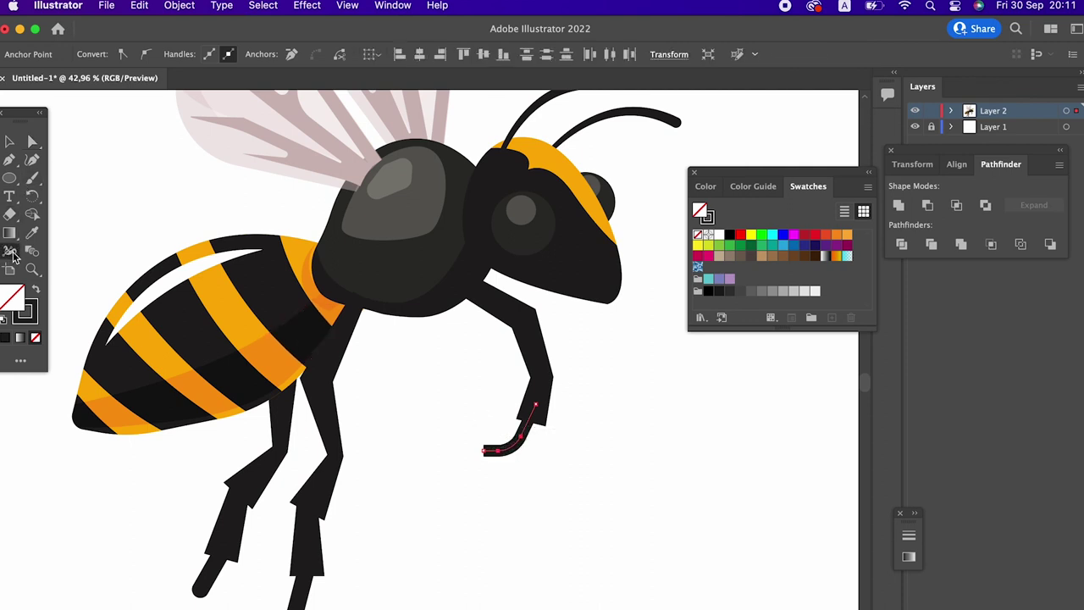
drag(490, 452, 486, 474)
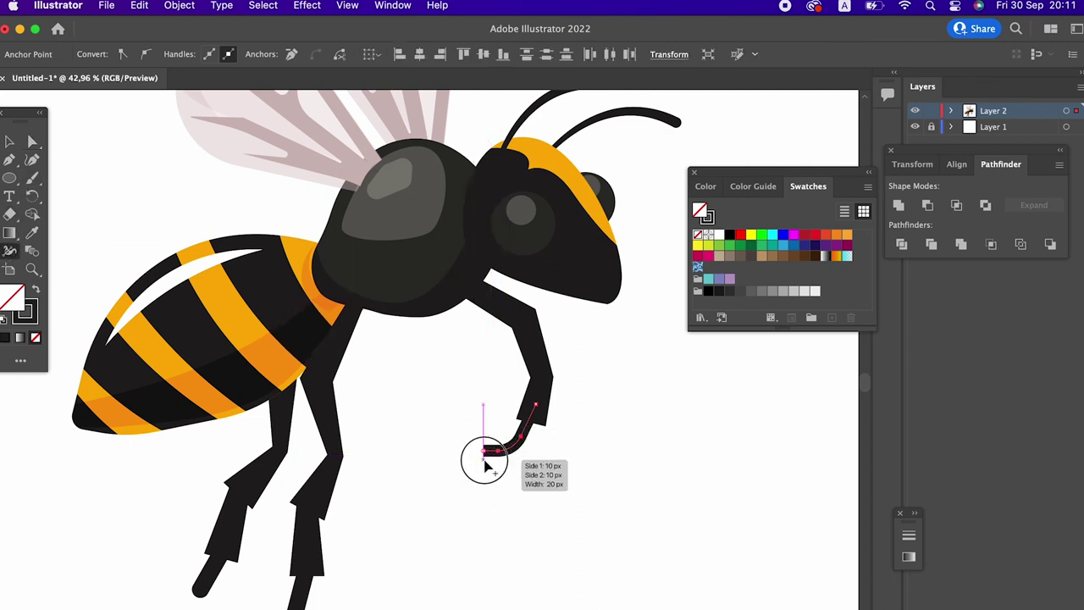
drag(485, 475, 491, 449)
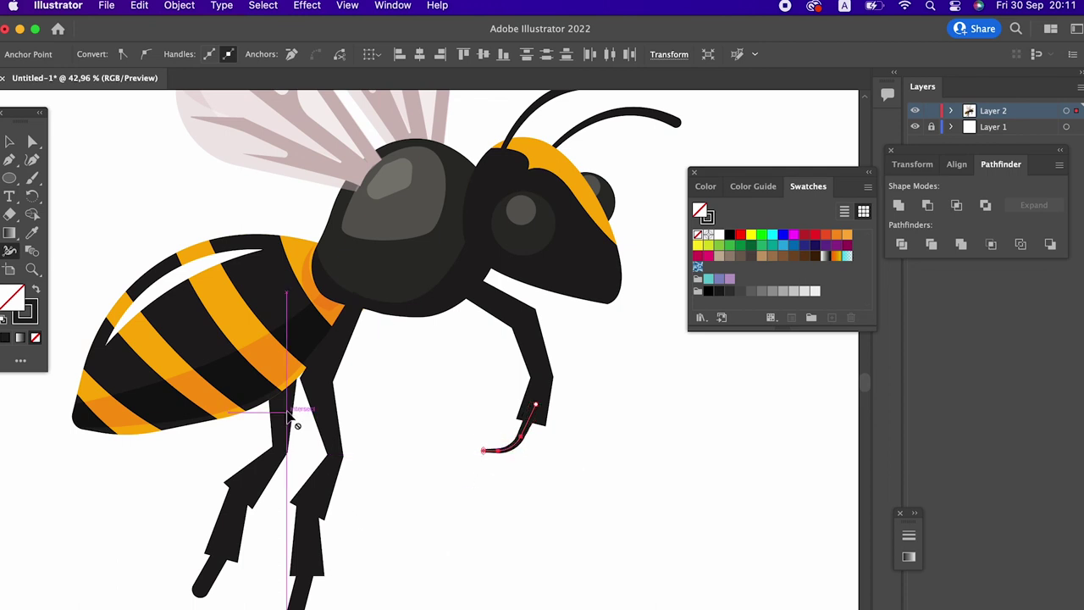
click(9, 141)
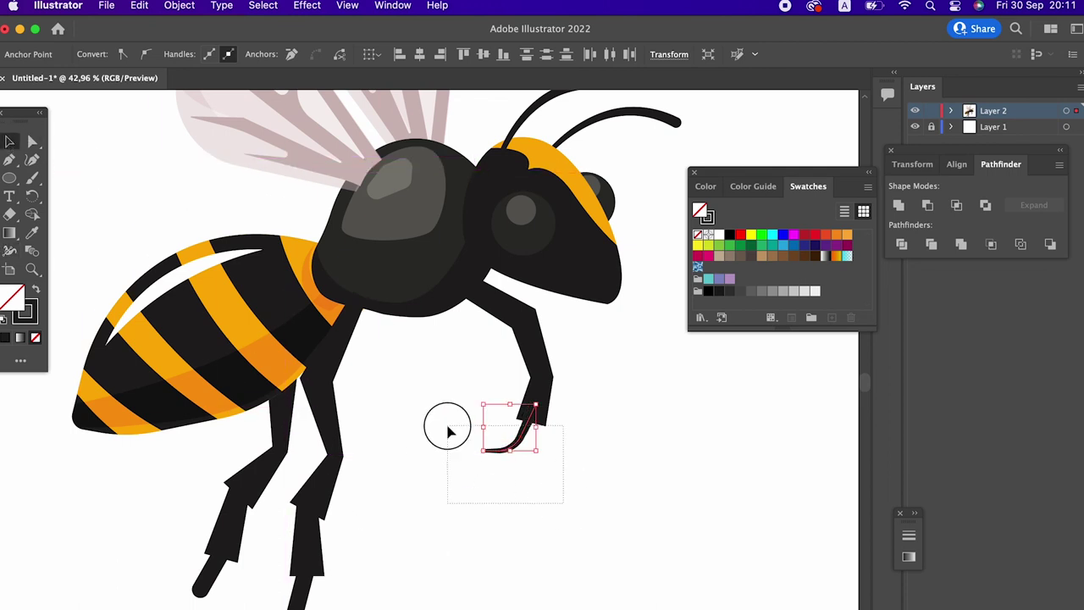
drag(449, 432, 454, 440)
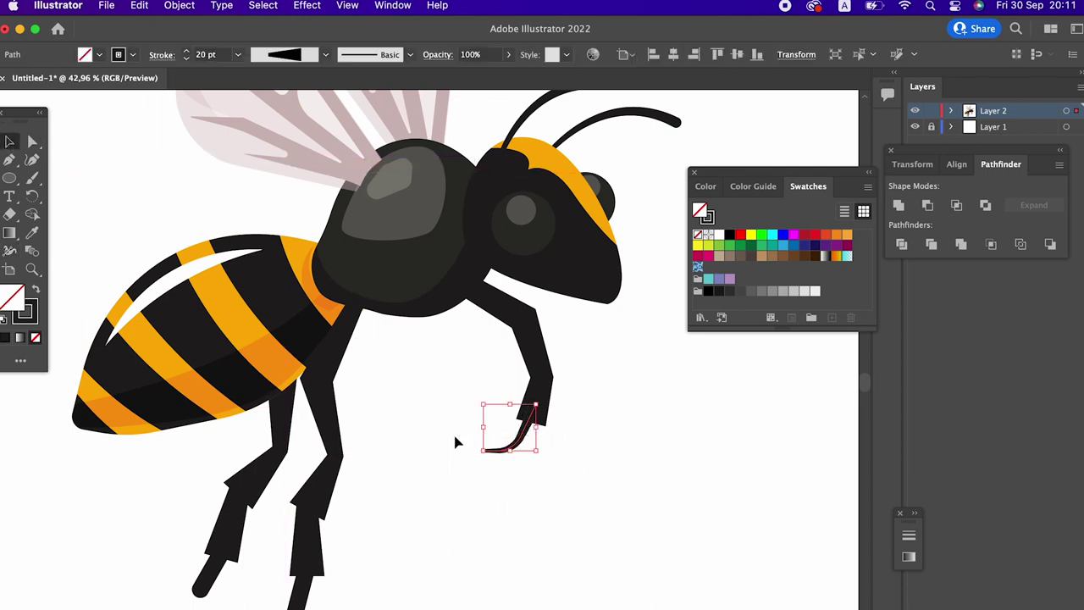
click(186, 51)
click(545, 477)
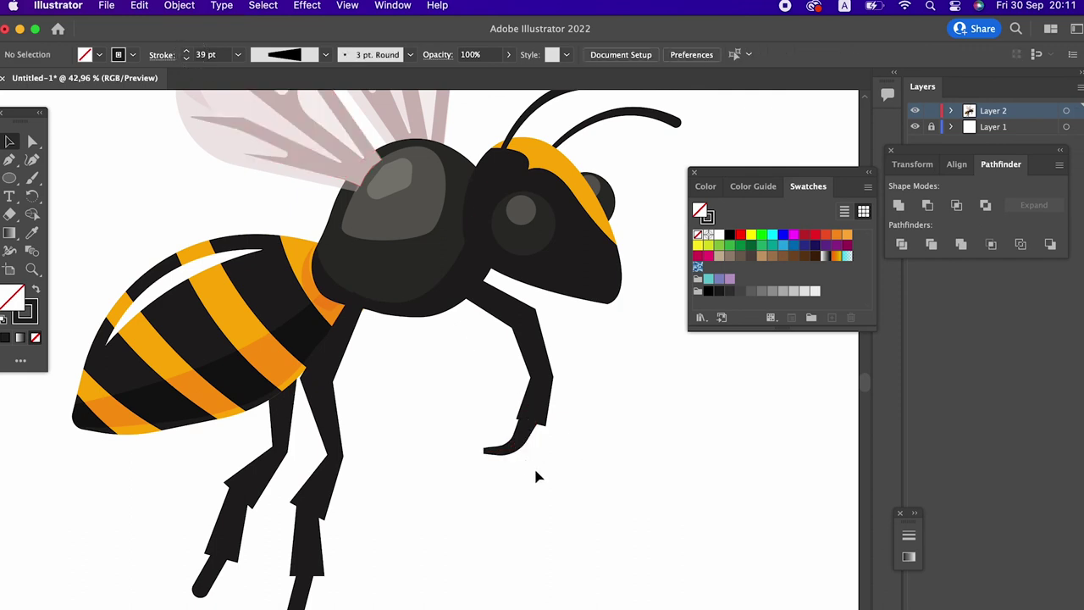
Step: Confirm the foot's 39 pt stroke, then select every piece of the front leg
click(519, 442)
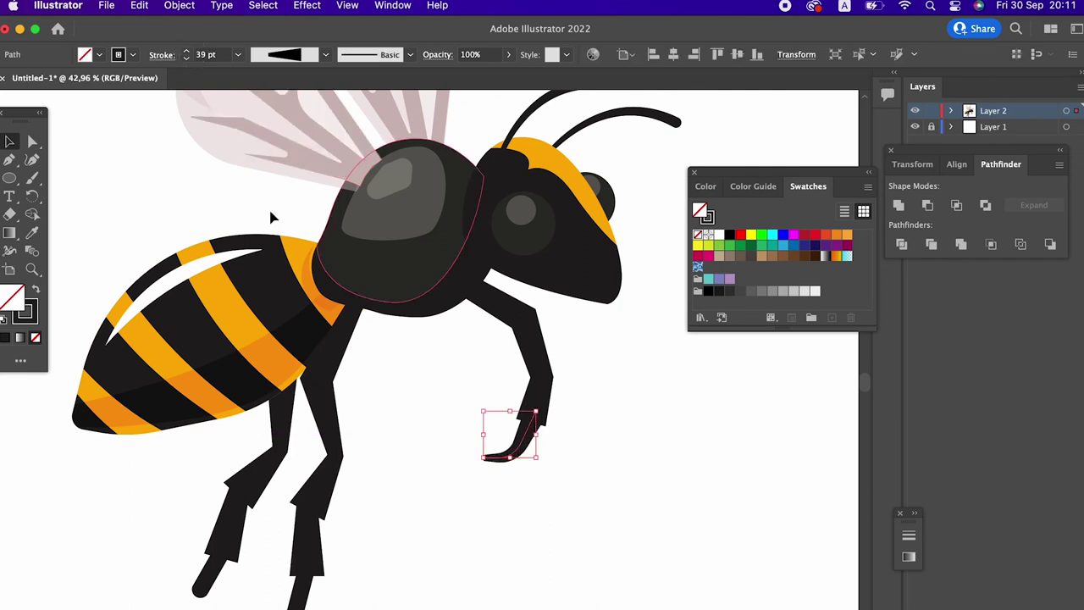
click(167, 57)
click(583, 476)
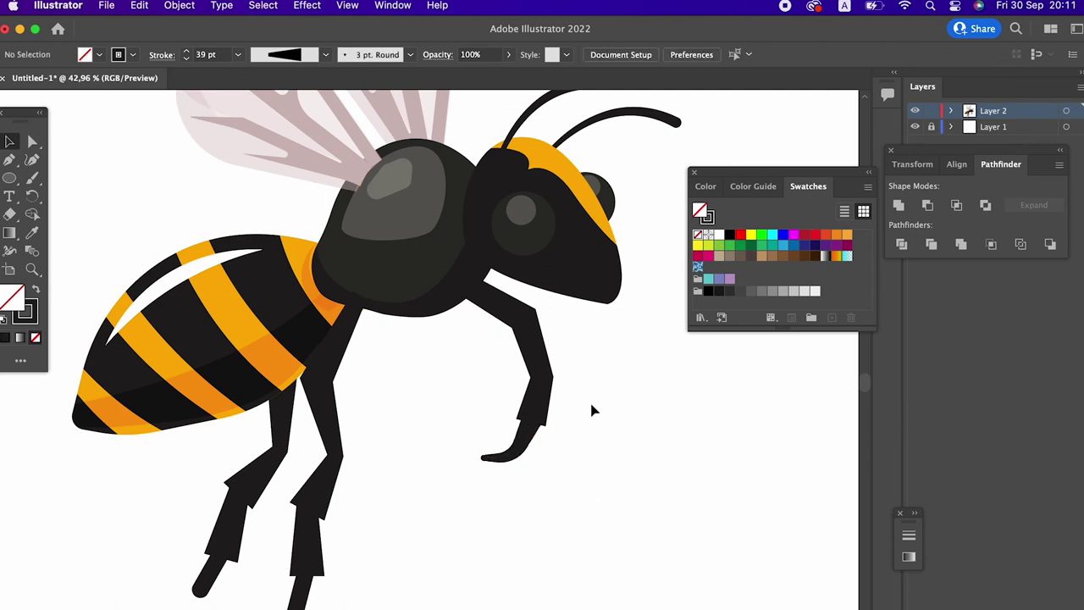
drag(593, 504, 453, 368)
Step: Expand the front leg's appearance and unite its pieces into one solid shape
click(179, 6)
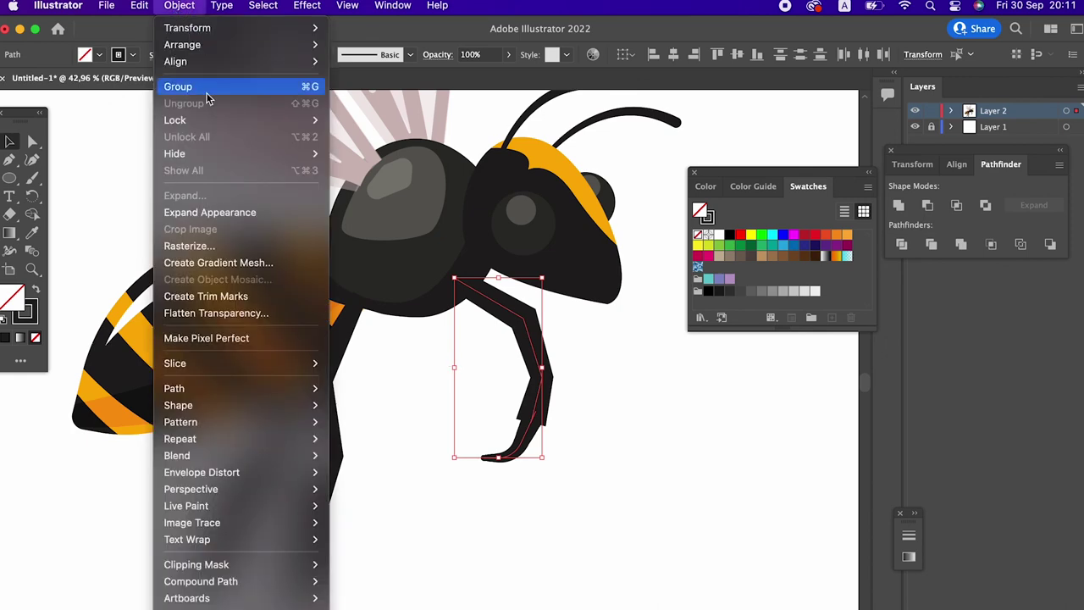
click(209, 212)
click(179, 5)
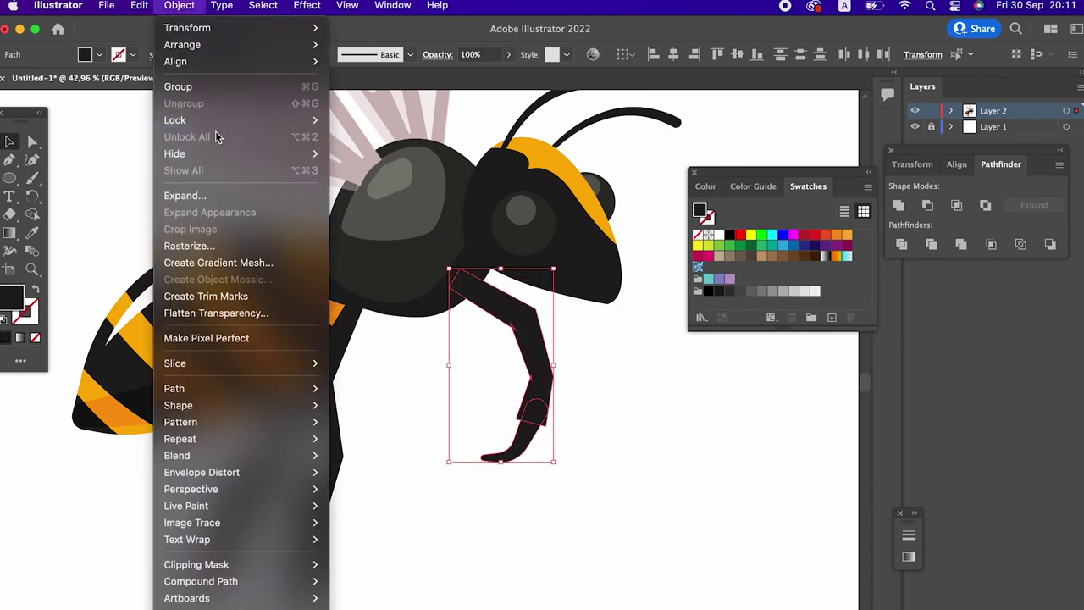
click(184, 195)
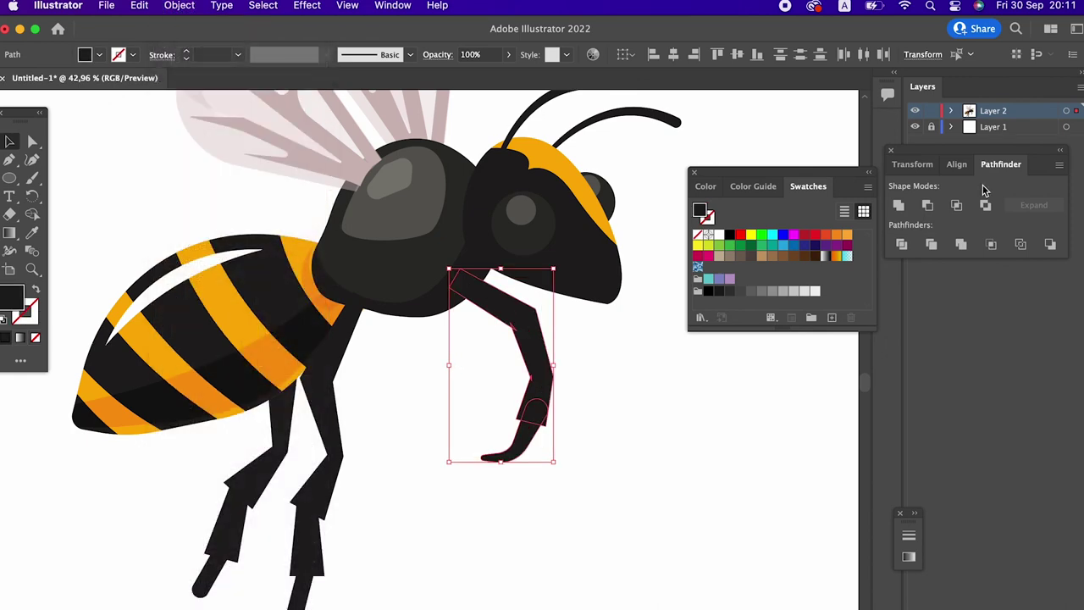
click(899, 206)
click(629, 482)
scroll(650, 478, up, 2)
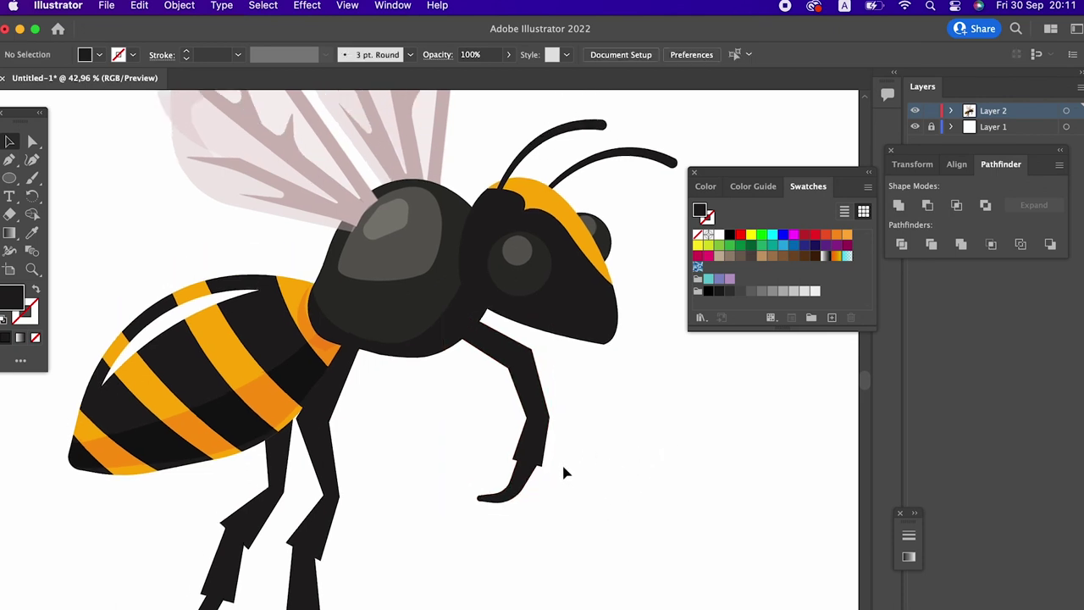
Step: Nudge the merged front leg and paste a copy in front of it
click(528, 447)
mouse_move(540, 406)
mouse_down()
mouse_move(549, 389)
mouse_move(536, 404)
mouse_up()
click(139, 6)
click(144, 86)
click(139, 5)
click(162, 119)
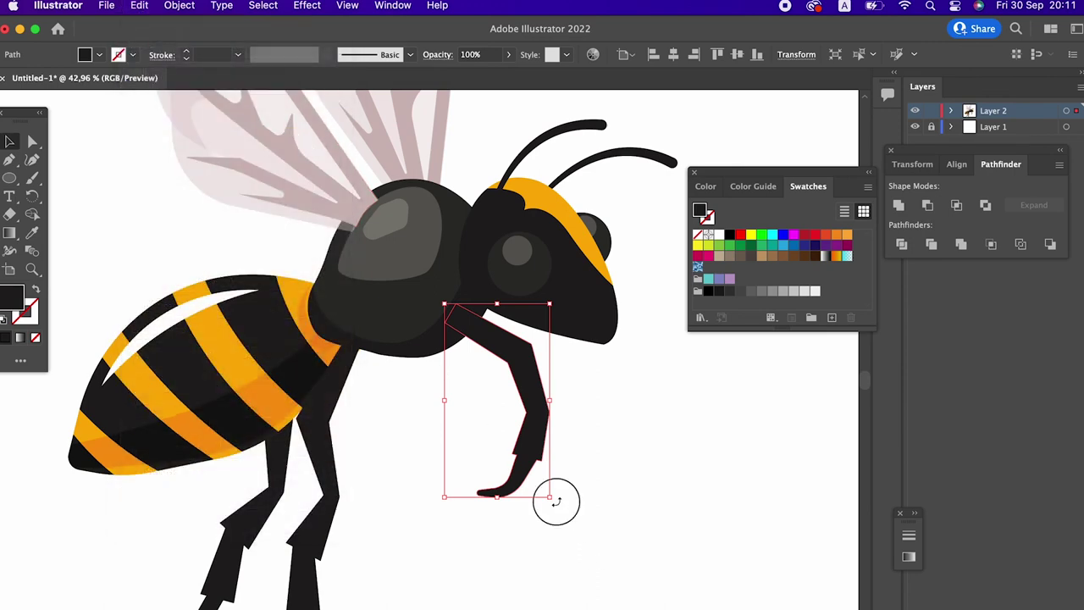
Step: Rotate the leg copy about 45° and place it beneath the original leg
drag(556, 501, 465, 506)
drag(551, 378, 487, 374)
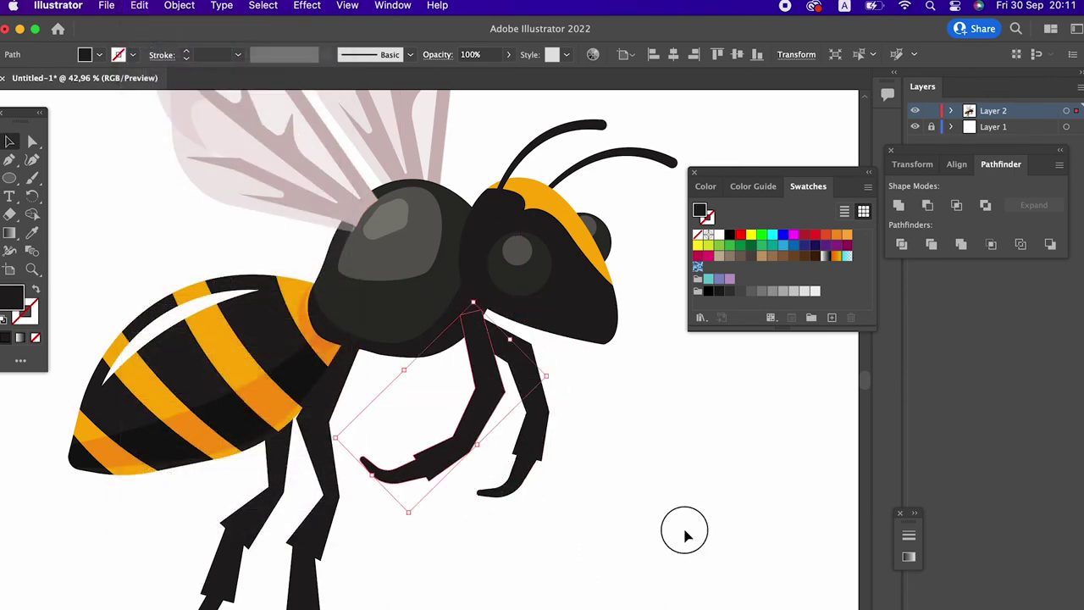
click(685, 532)
key(z)
mouse_move(528, 435)
mouse_down()
mouse_move(540, 404)
mouse_move(556, 448)
mouse_up()
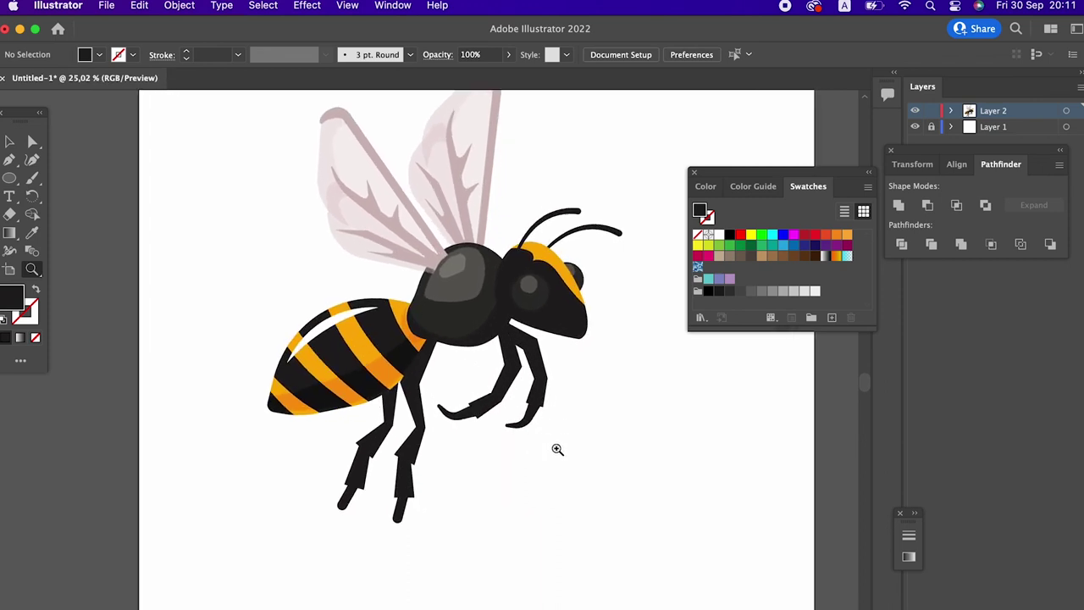
drag(558, 449, 576, 465)
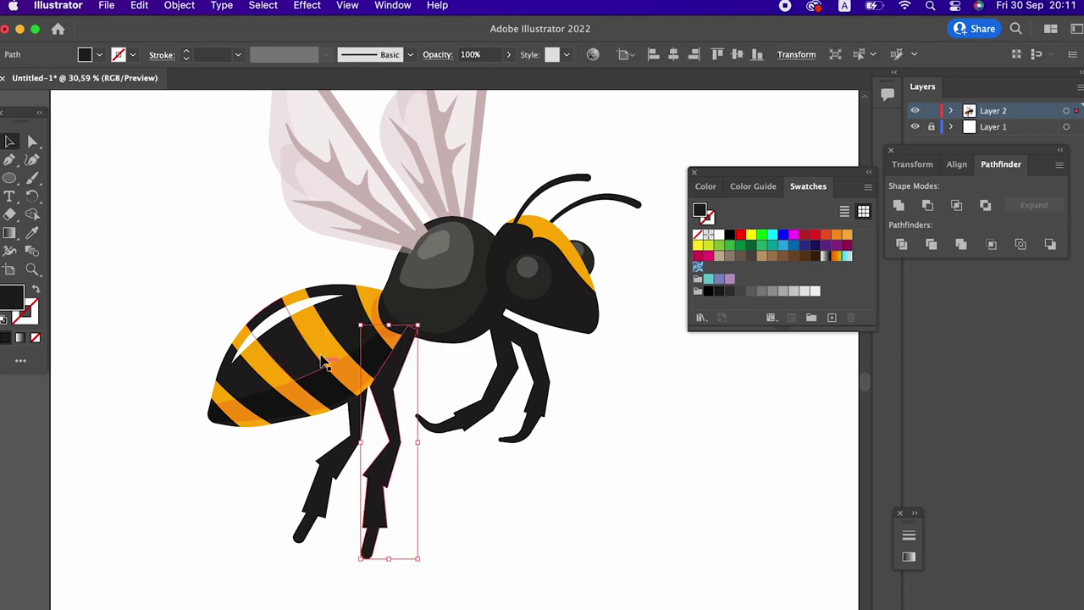
Step: Paste a copy of the middle leg beside the body and resize it
click(138, 7)
click(157, 87)
click(144, 7)
click(162, 119)
drag(344, 515, 423, 413)
drag(443, 513, 442, 485)
click(542, 538)
drag(424, 358, 394, 360)
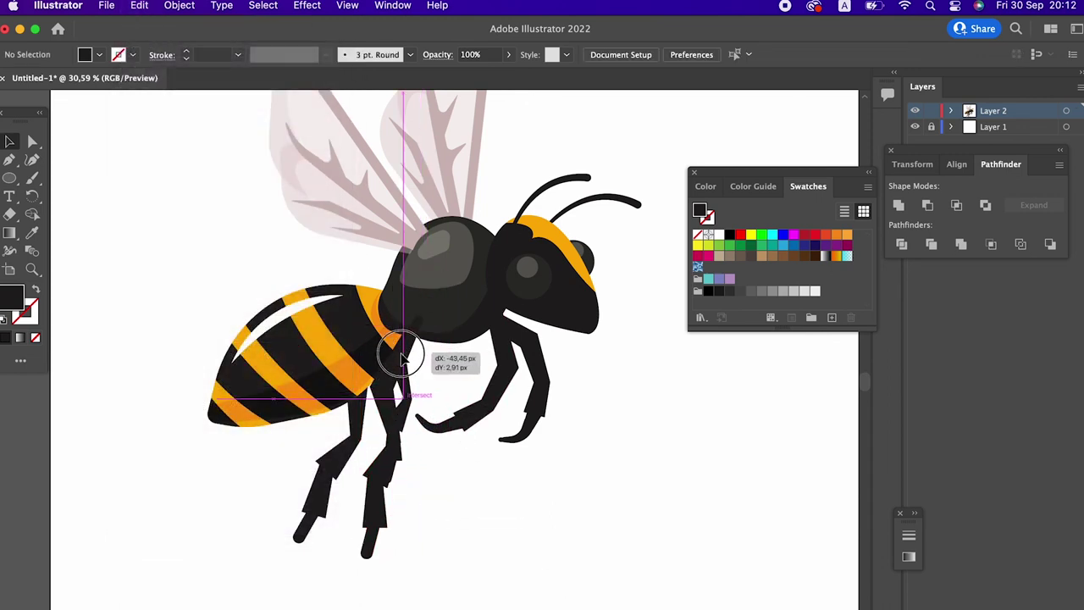
Step: Reflect the leg copy across the vertical axis and place it beside the body
right_click(405, 305)
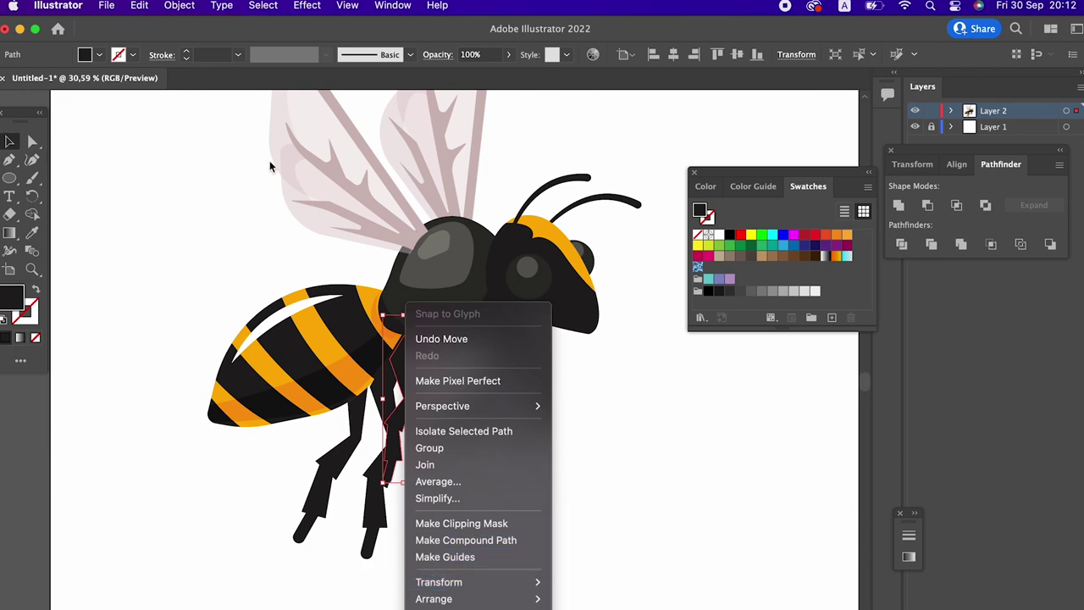
click(179, 6)
click(180, 7)
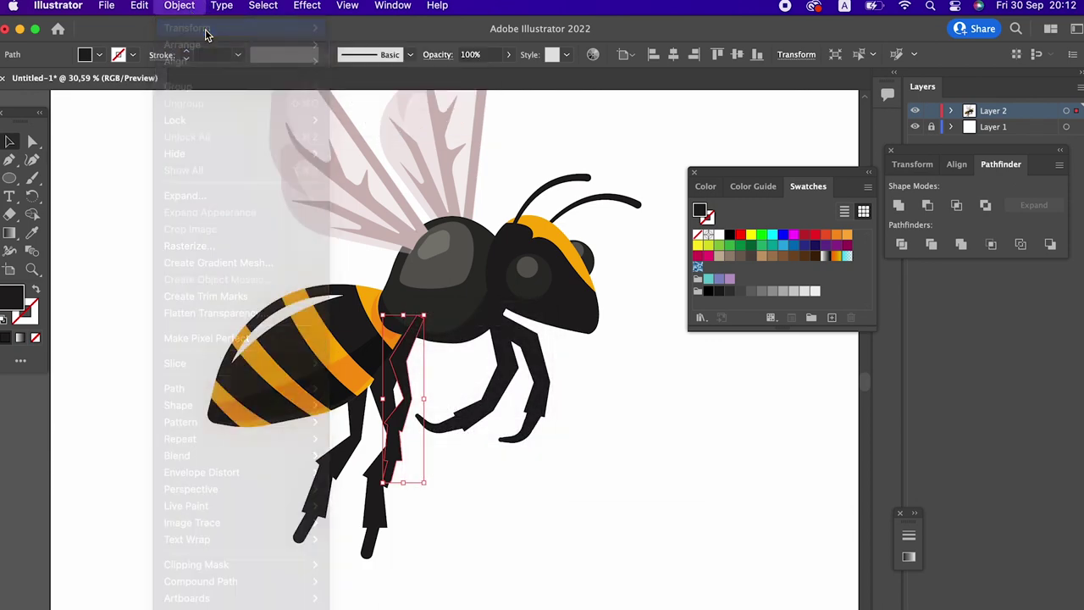
click(181, 7)
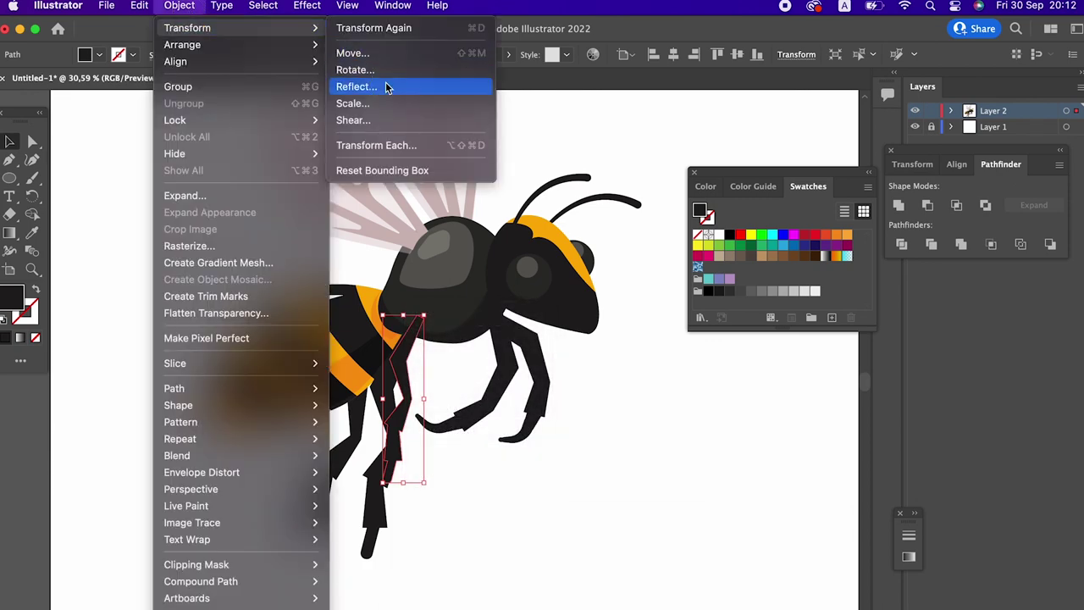
click(357, 85)
click(340, 492)
click(477, 551)
drag(417, 377, 431, 376)
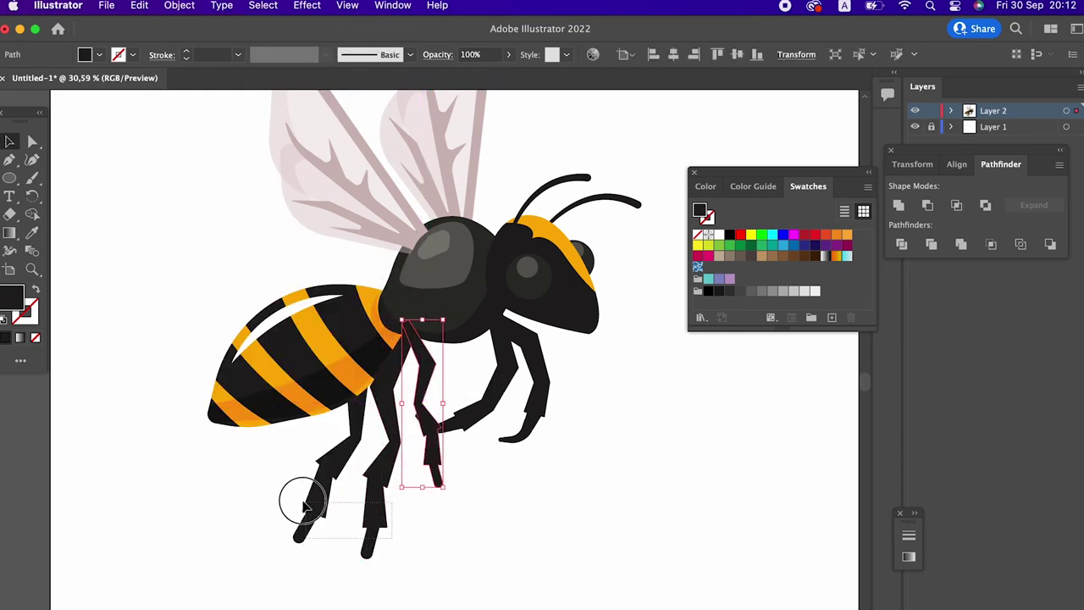
Step: Reposition, resize and rotate the front legs, and raise the middle leg slightly
click(358, 511)
drag(358, 510, 356, 512)
mouse_move(442, 467)
mouse_down()
mouse_move(438, 494)
mouse_move(440, 466)
mouse_up()
click(511, 552)
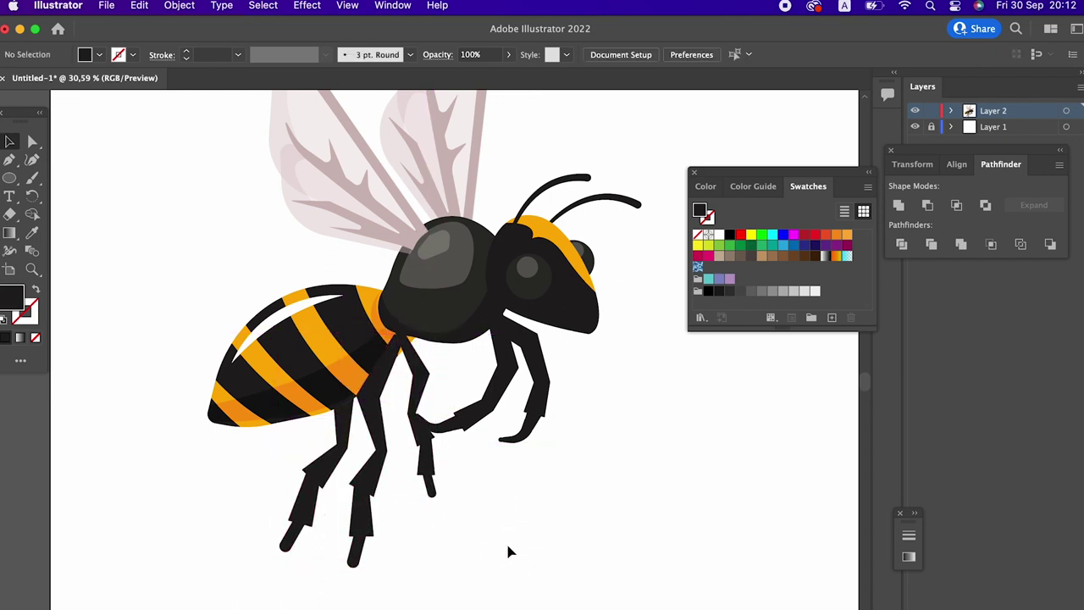
click(511, 386)
mouse_move(501, 355)
mouse_down()
mouse_move(566, 432)
mouse_move(470, 364)
mouse_up()
click(564, 441)
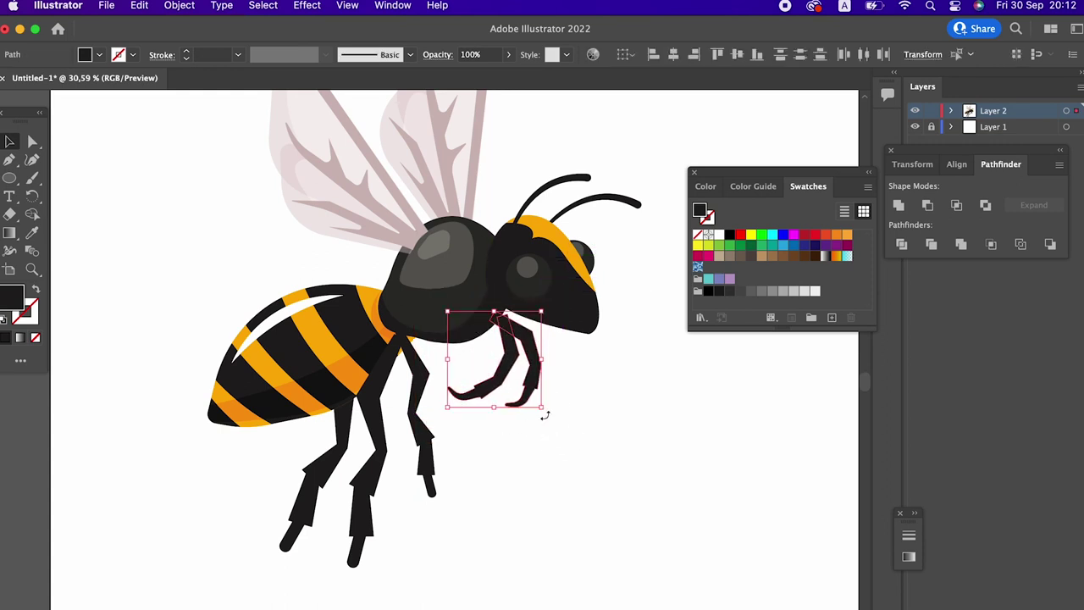
drag(545, 415, 555, 398)
click(609, 474)
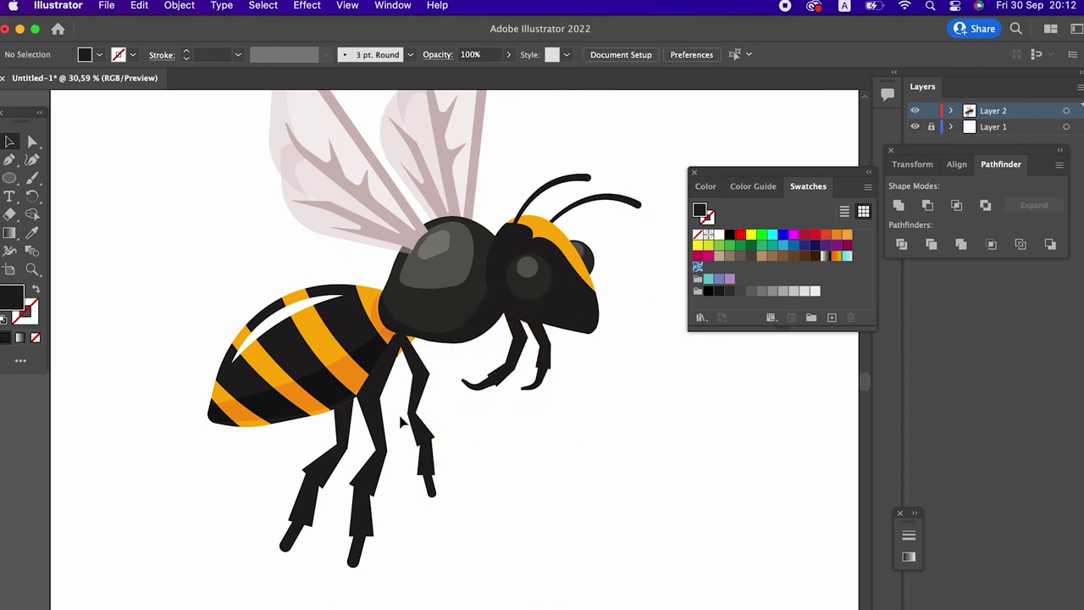
mouse_move(415, 377)
mouse_down()
mouse_move(414, 365)
mouse_move(375, 381)
mouse_move(431, 375)
mouse_up()
Step: Paste another leg copy, rotate it upward, and send it behind the body
click(139, 5)
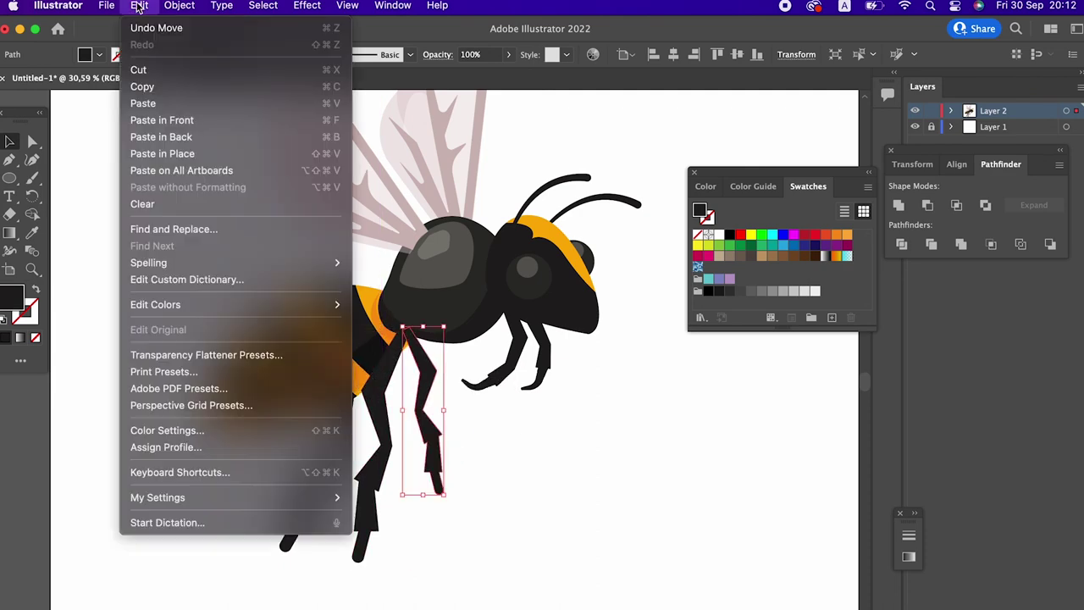
click(199, 123)
drag(427, 376, 449, 373)
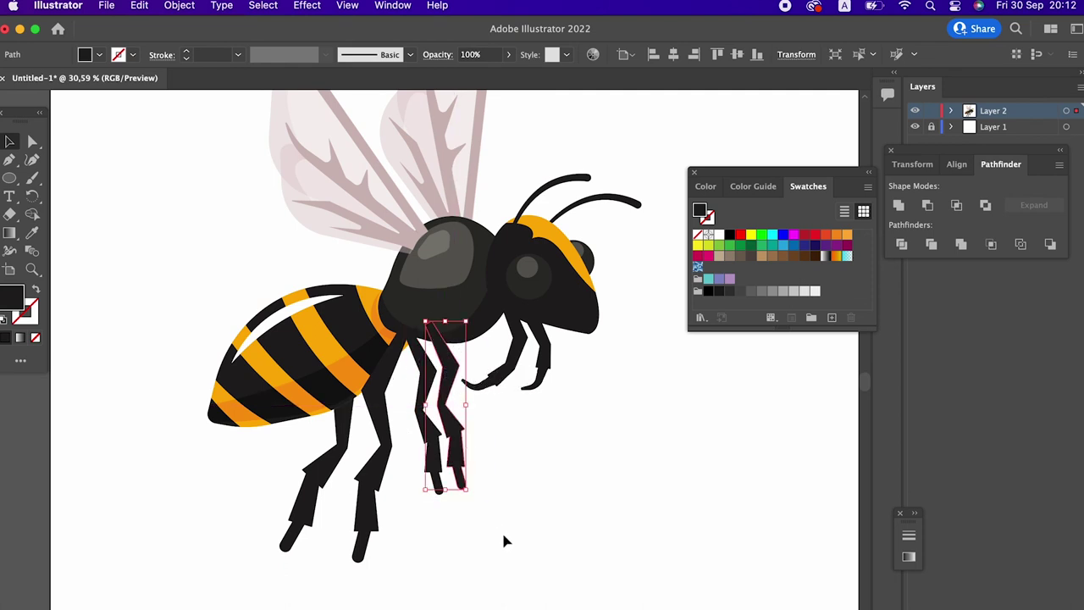
mouse_move(471, 495)
mouse_down()
mouse_move(443, 447)
mouse_move(462, 428)
mouse_up()
click(179, 5)
mouse_move(182, 44)
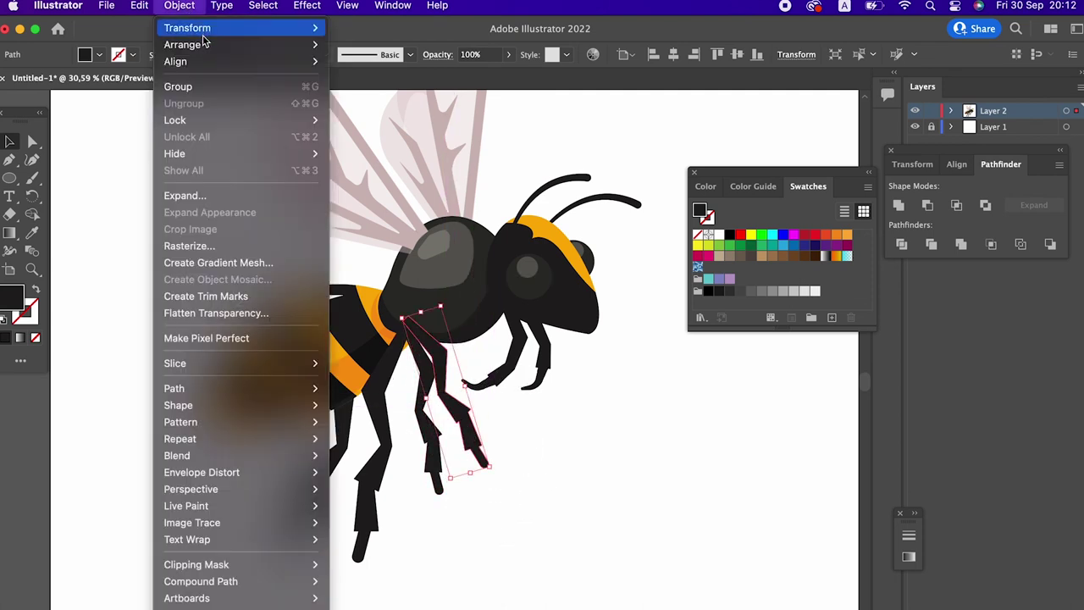
click(403, 98)
click(615, 432)
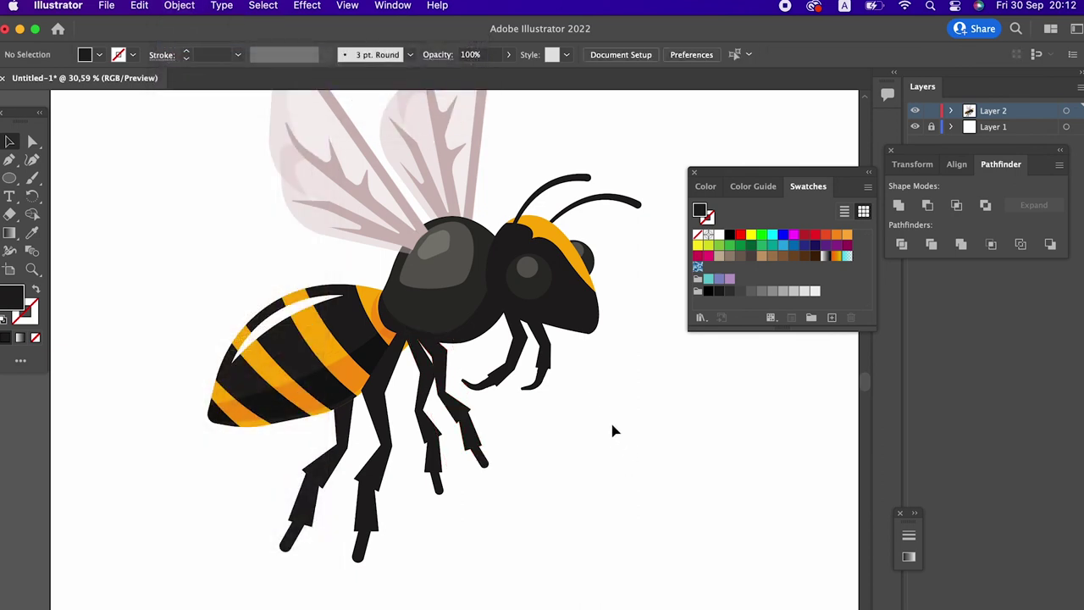
Step: Nudge and slightly rotate the front leg, then zoom out to fit the bee
drag(524, 365, 516, 375)
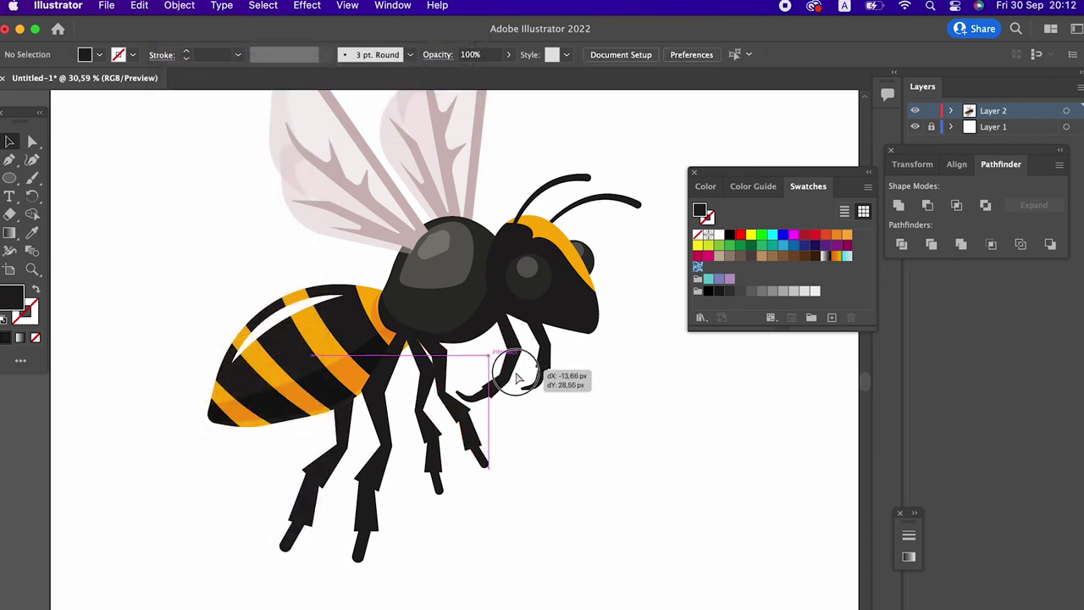
drag(488, 426, 564, 437)
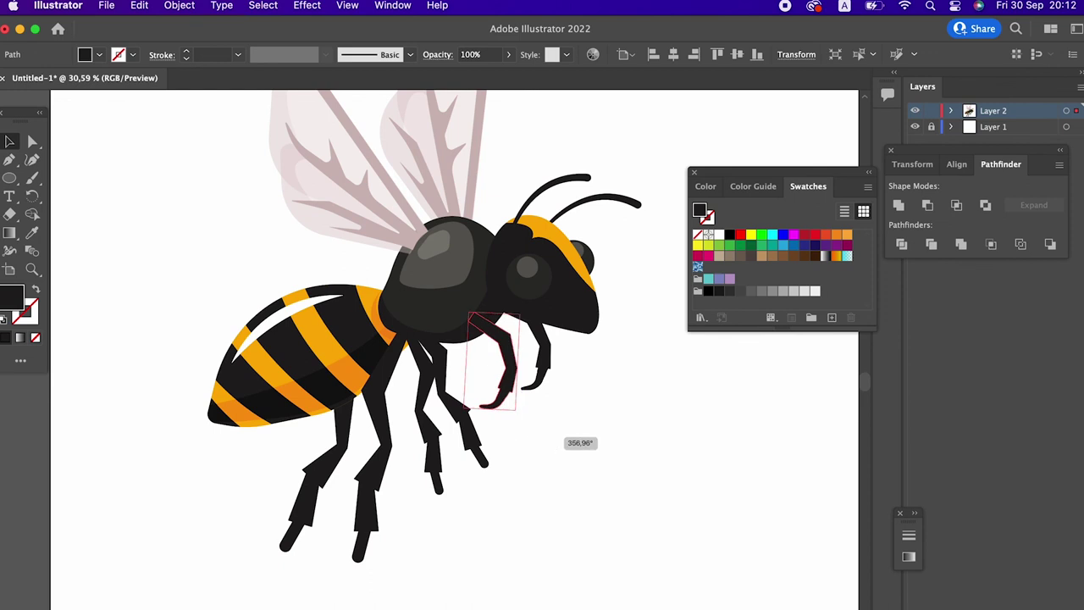
click(561, 382)
drag(542, 356, 542, 366)
key(z)
mouse_move(590, 416)
mouse_down()
mouse_move(537, 451)
mouse_move(551, 451)
mouse_up()
mouse_move(322, 301)
mouse_down()
mouse_move(279, 302)
mouse_move(427, 326)
mouse_up()
Step: Group all bee parts and align the group to the horizontal and vertical centre
click(6, 142)
drag(184, 135, 518, 518)
right_click(428, 292)
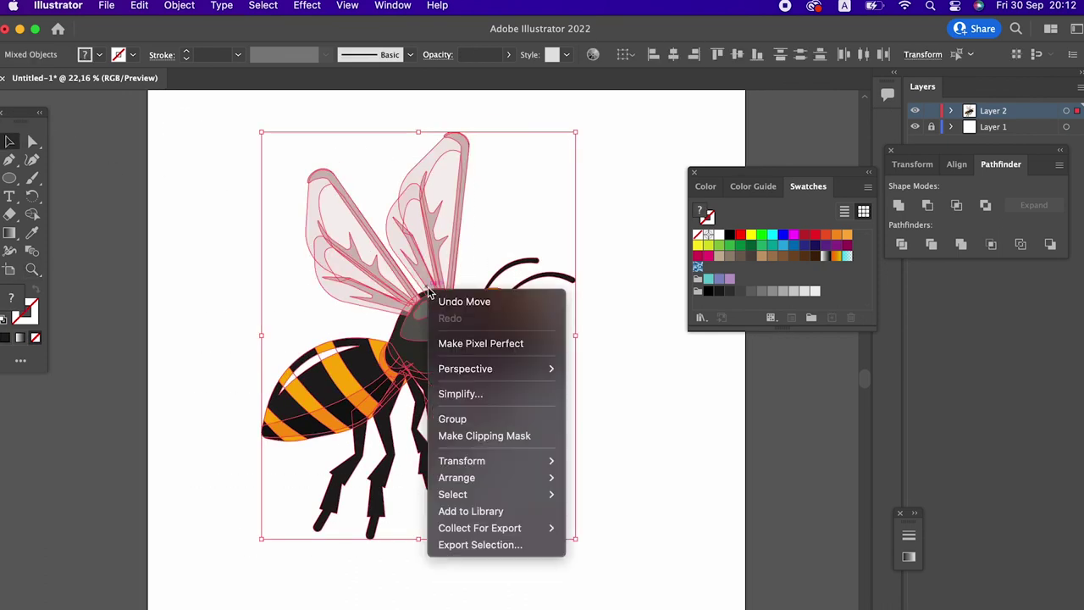
click(486, 419)
click(673, 54)
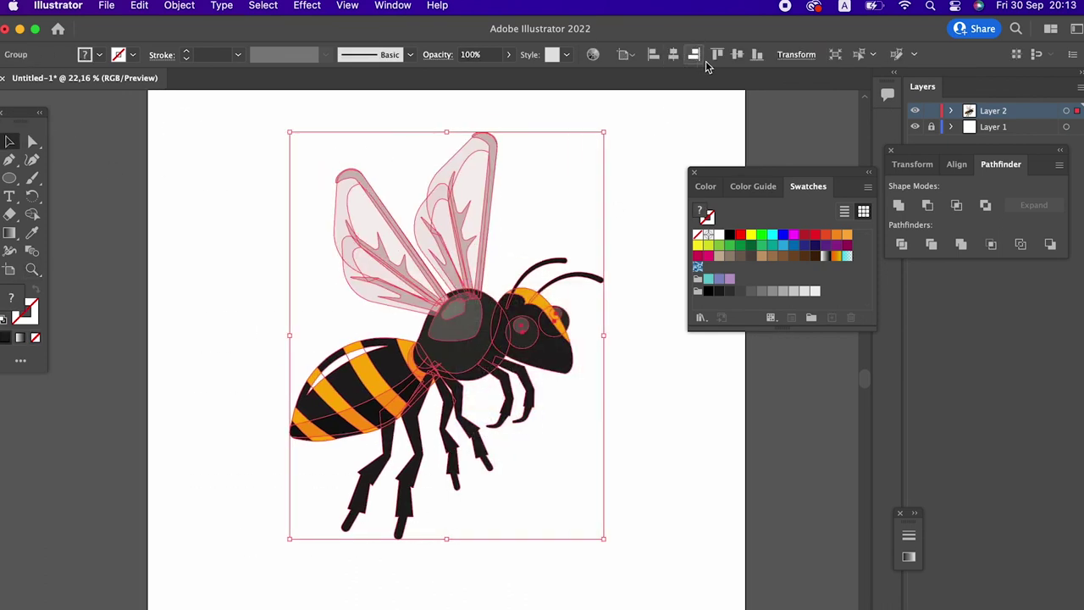
click(737, 55)
click(624, 429)
Step: Zoom in slightly on the bee and dock the Swatches panel with the side panels
key(z)
mouse_move(641, 395)
mouse_down()
mouse_move(644, 423)
mouse_move(658, 420)
mouse_up()
drag(805, 173, 999, 268)
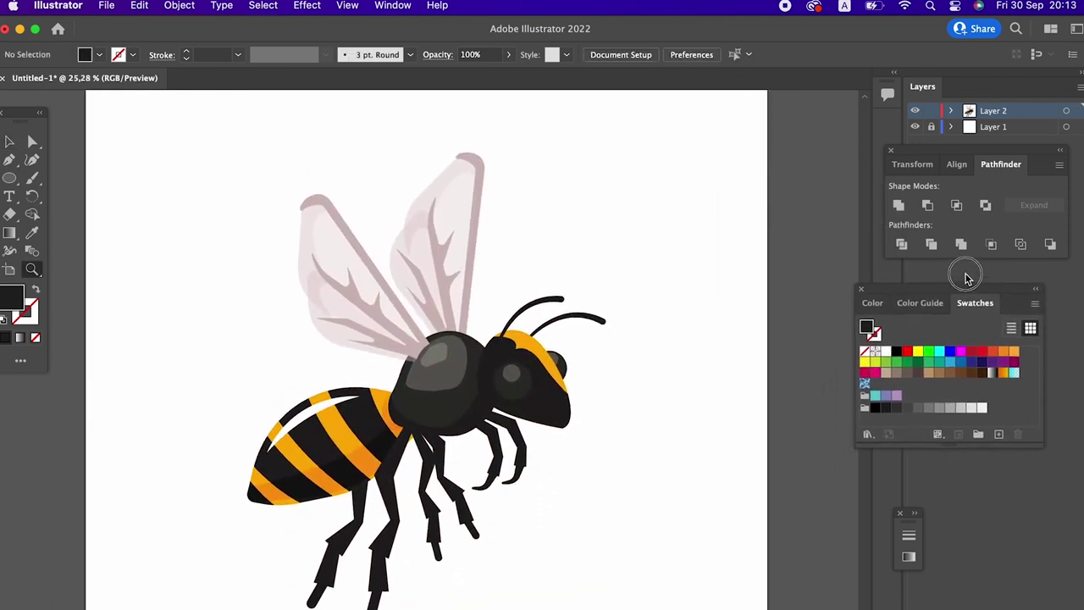
scroll(762, 372, down, 2)
scroll(745, 380, down, 2)
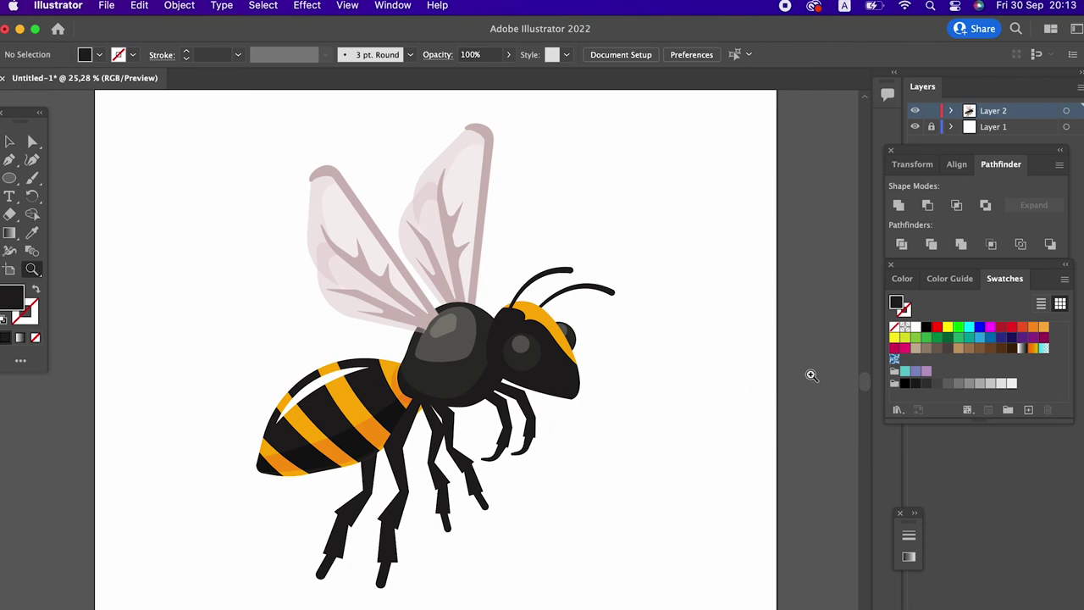